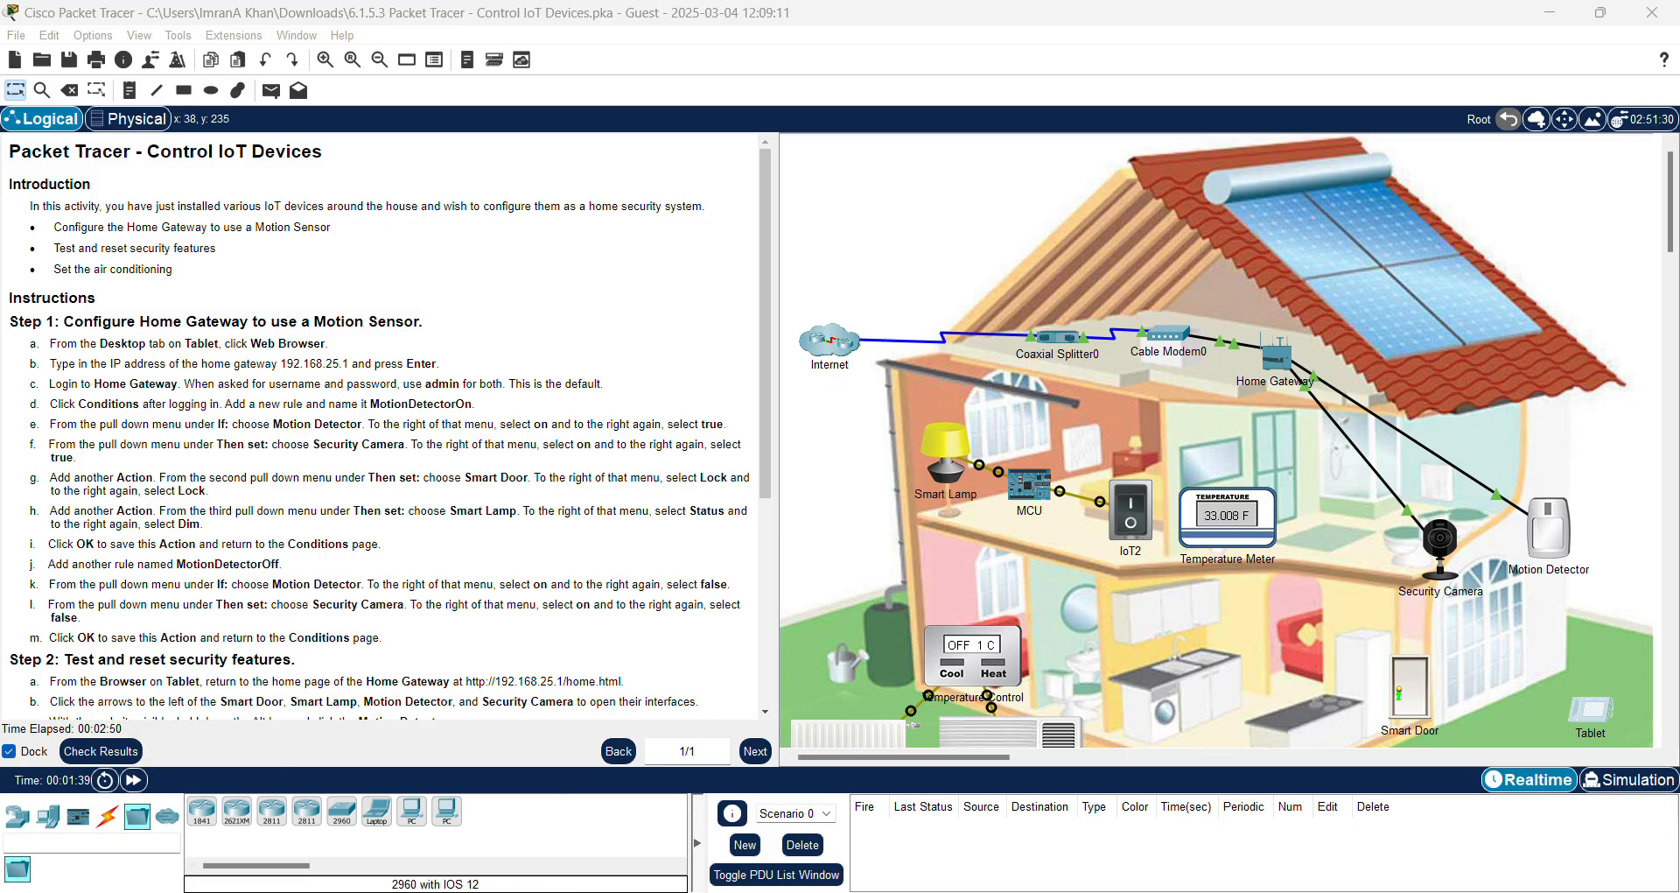
# Step: Switch to the Networking Academy page for activity 6.1.5.3 Packet Tracer - Control IoT Devices
pyautogui.hotkey('alt', 'Tab')
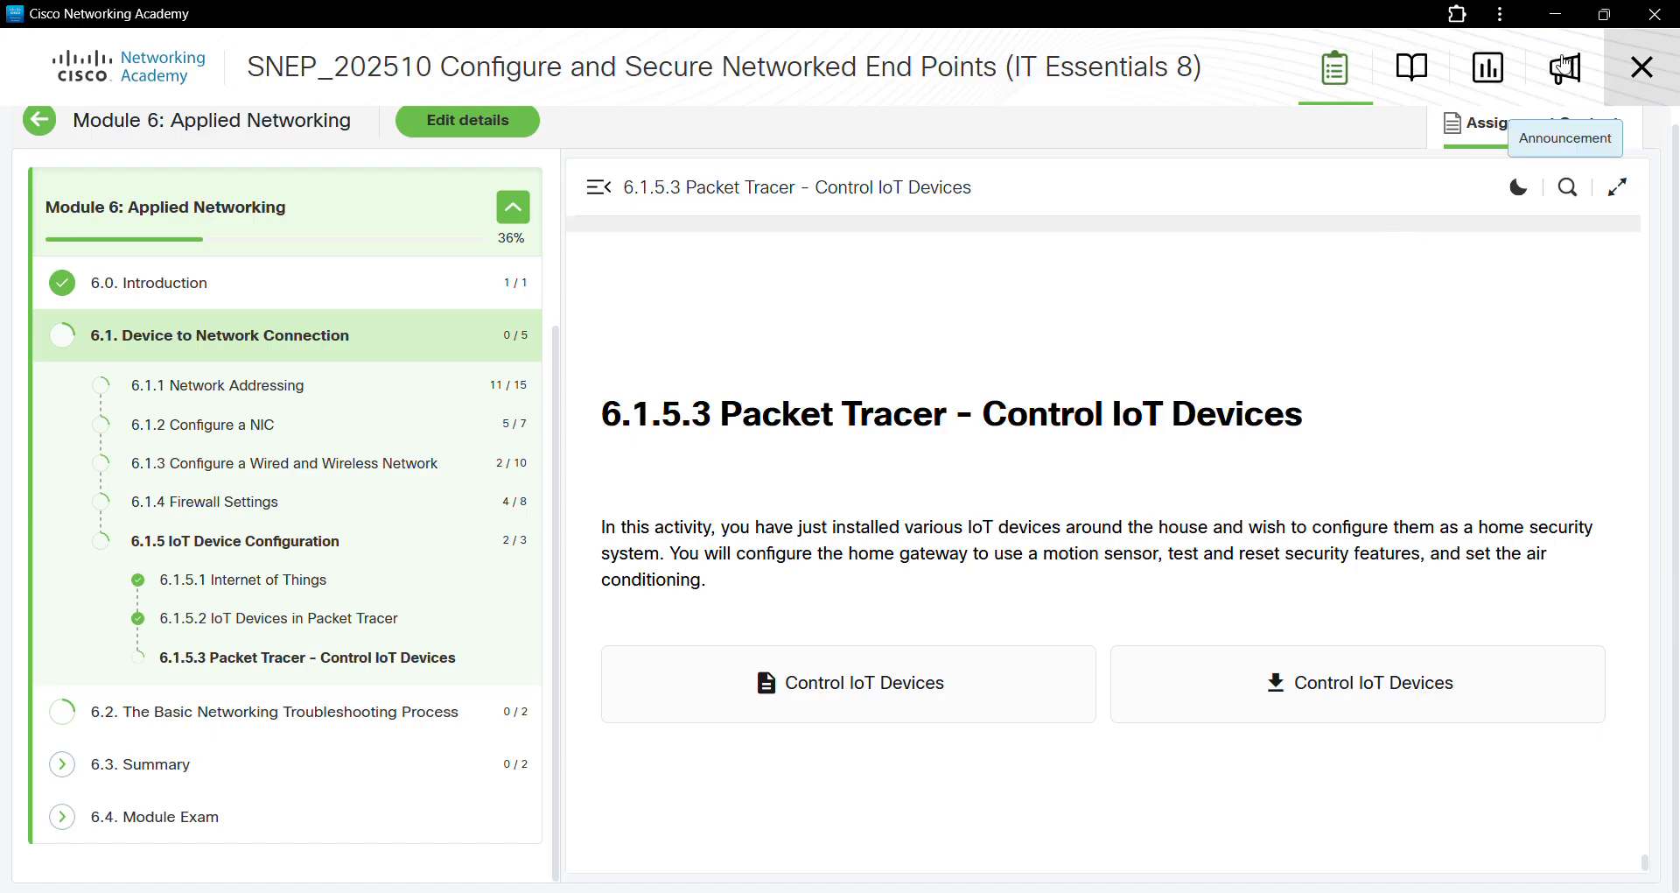
# Step: Minimize the Networking Academy course page to reveal the Control IoT Devices activity
pyautogui.click(1554, 18)
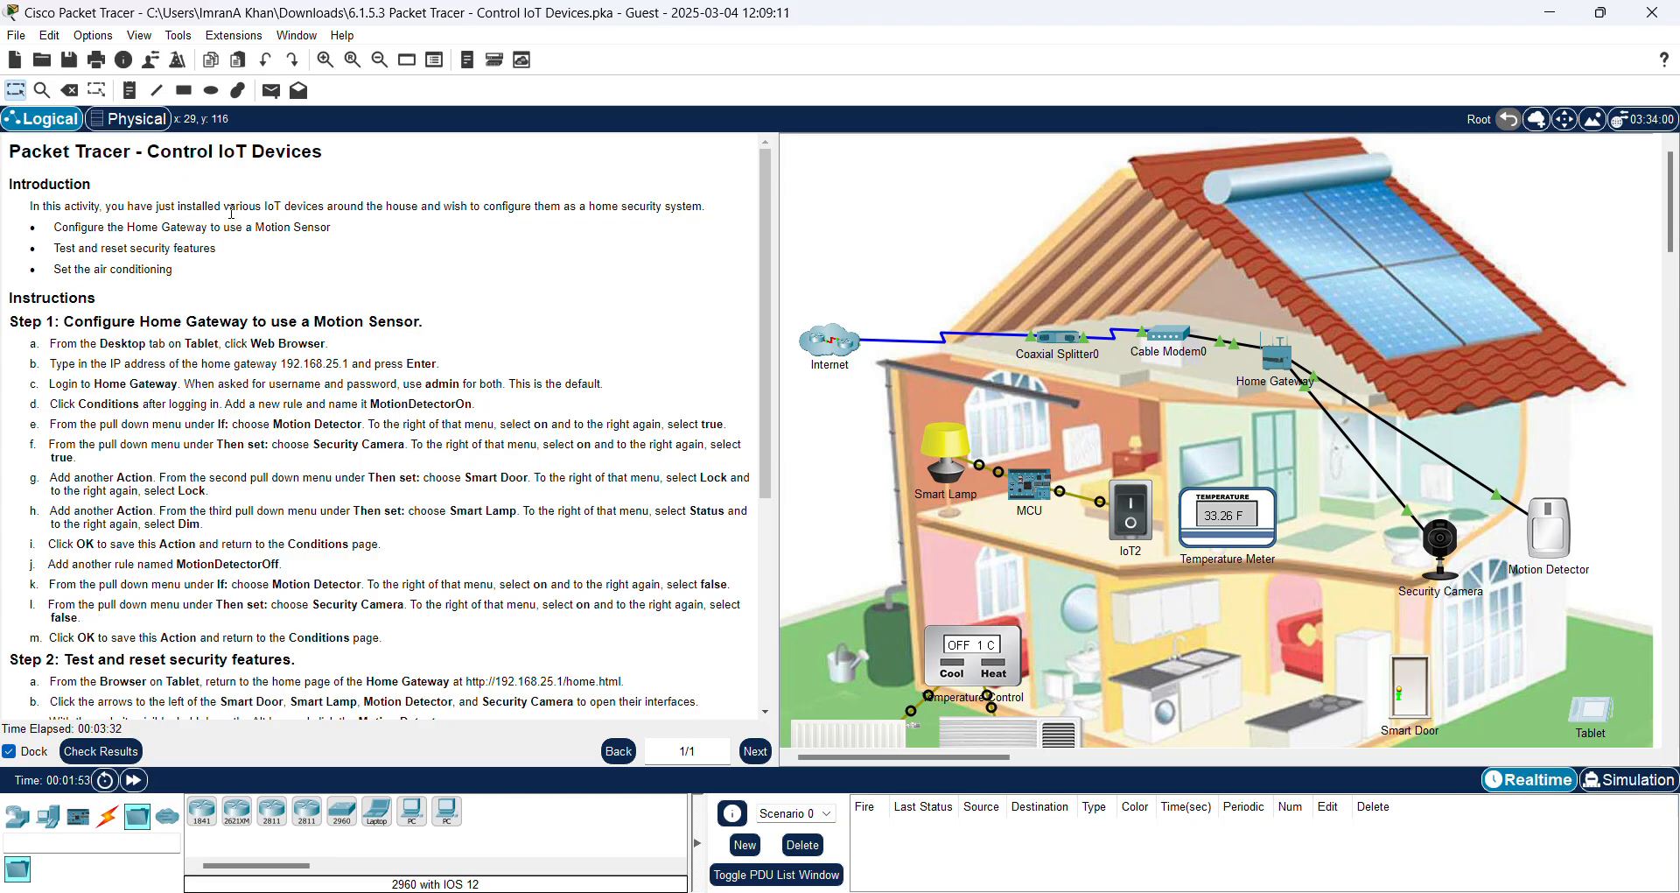
# Step: Show the Tablet's Config global settings (DHCP, gateway 192.168.25.1, DNS 203.0.0.2) beside the instructions
pyautogui.moveTo(1101, 363)
pyautogui.click(1594, 723)
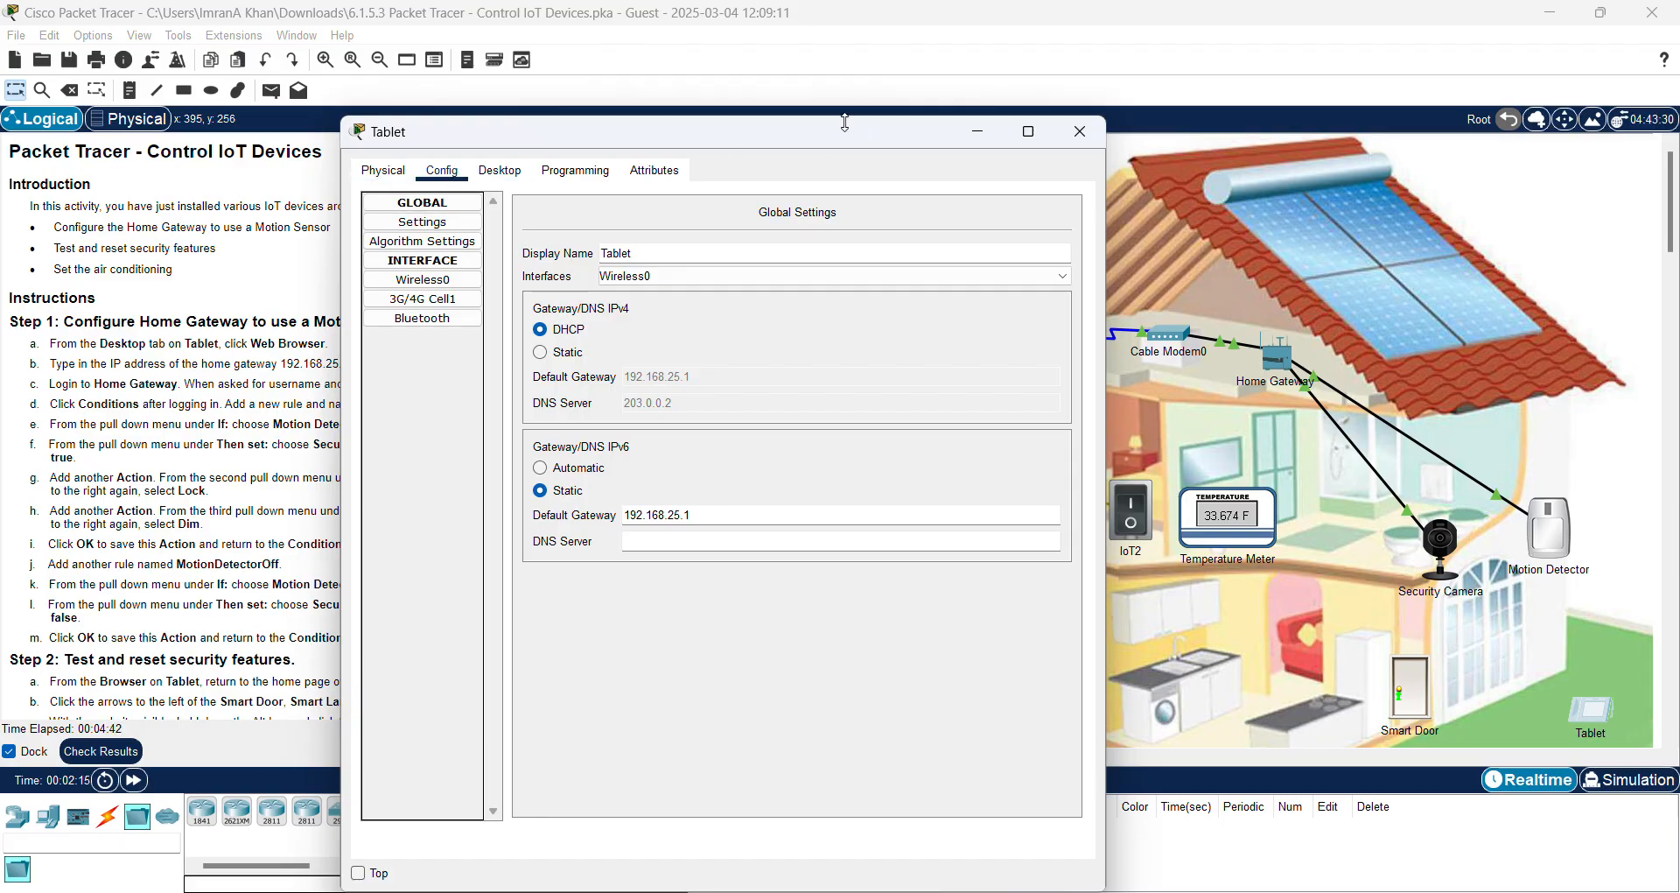
pyautogui.moveTo(838, 138); pyautogui.dragTo(943, 134)
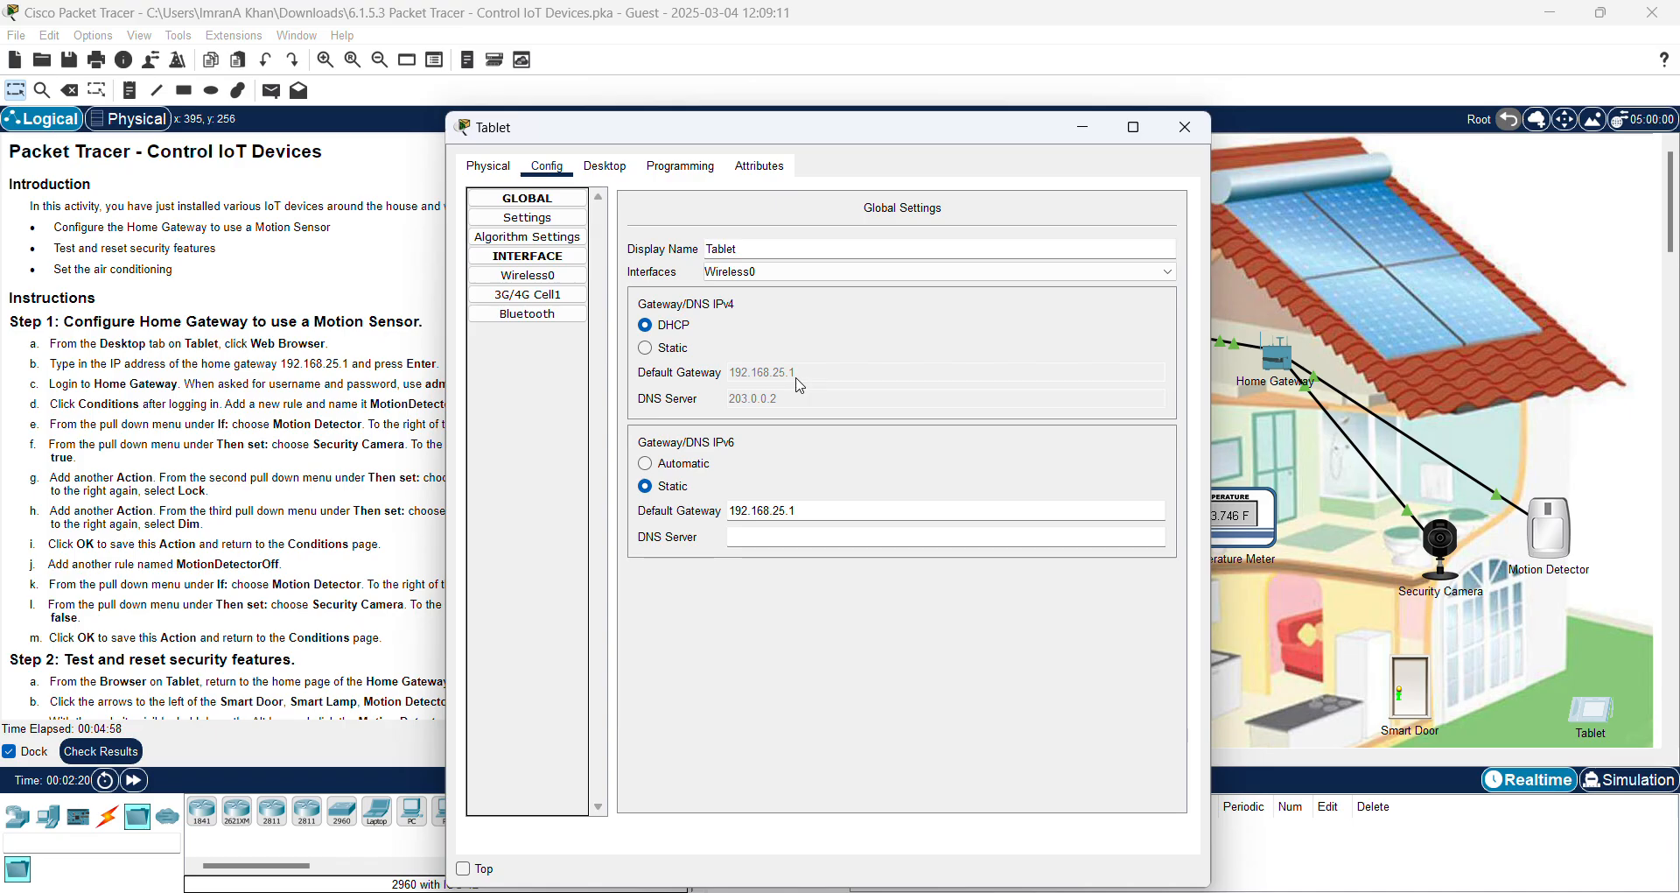
pyautogui.moveTo(940, 137); pyautogui.dragTo(807, 162)
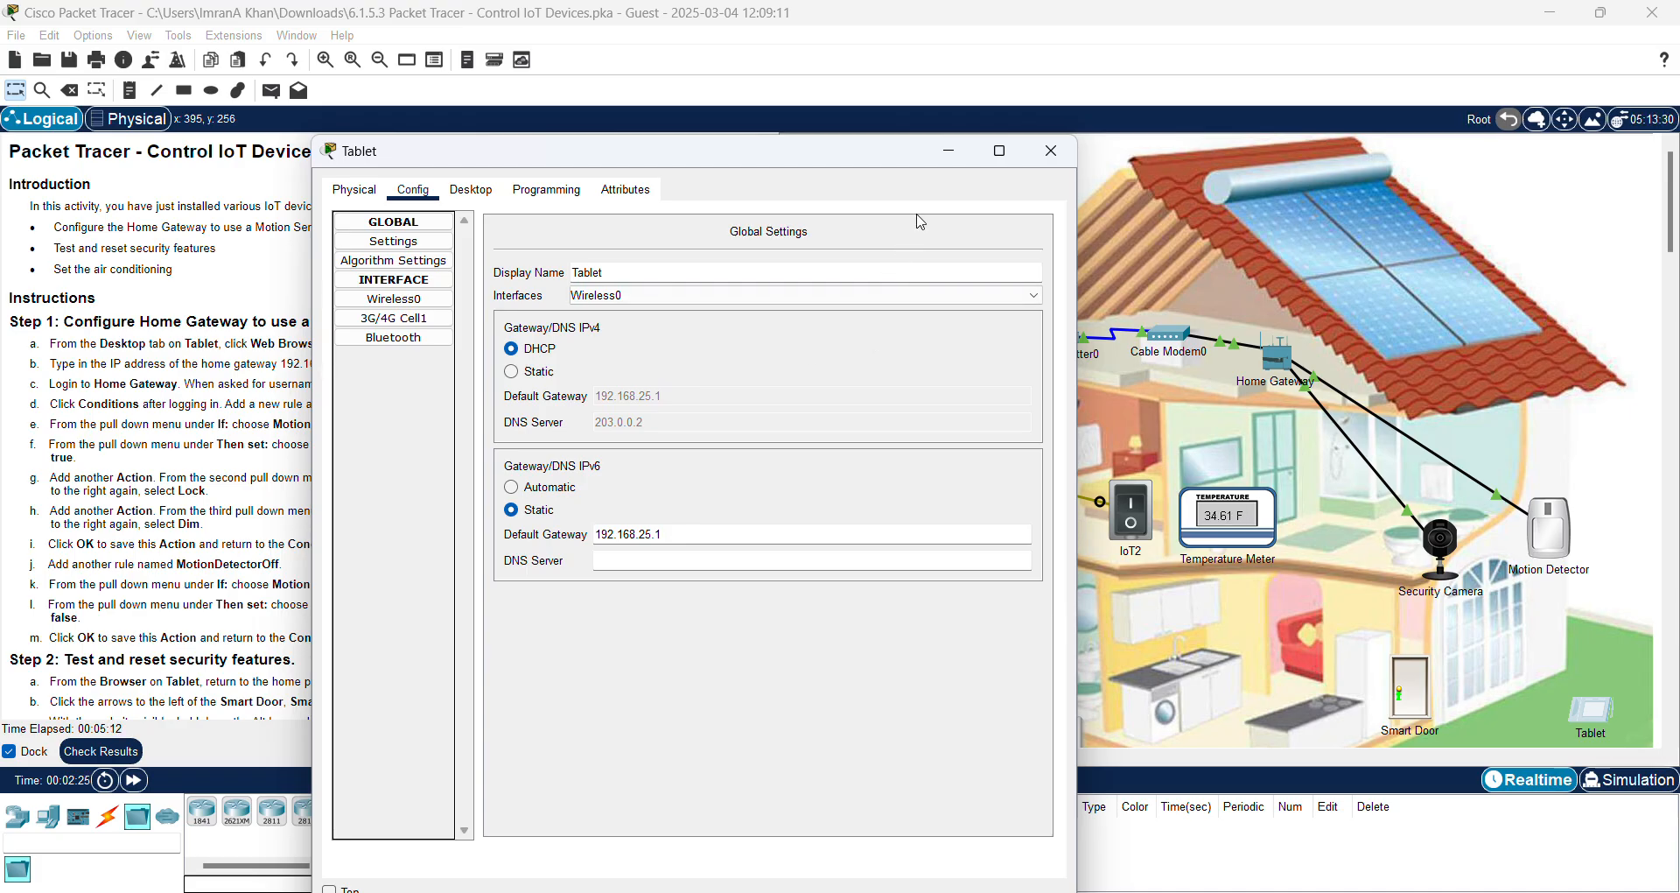
pyautogui.click(954, 154)
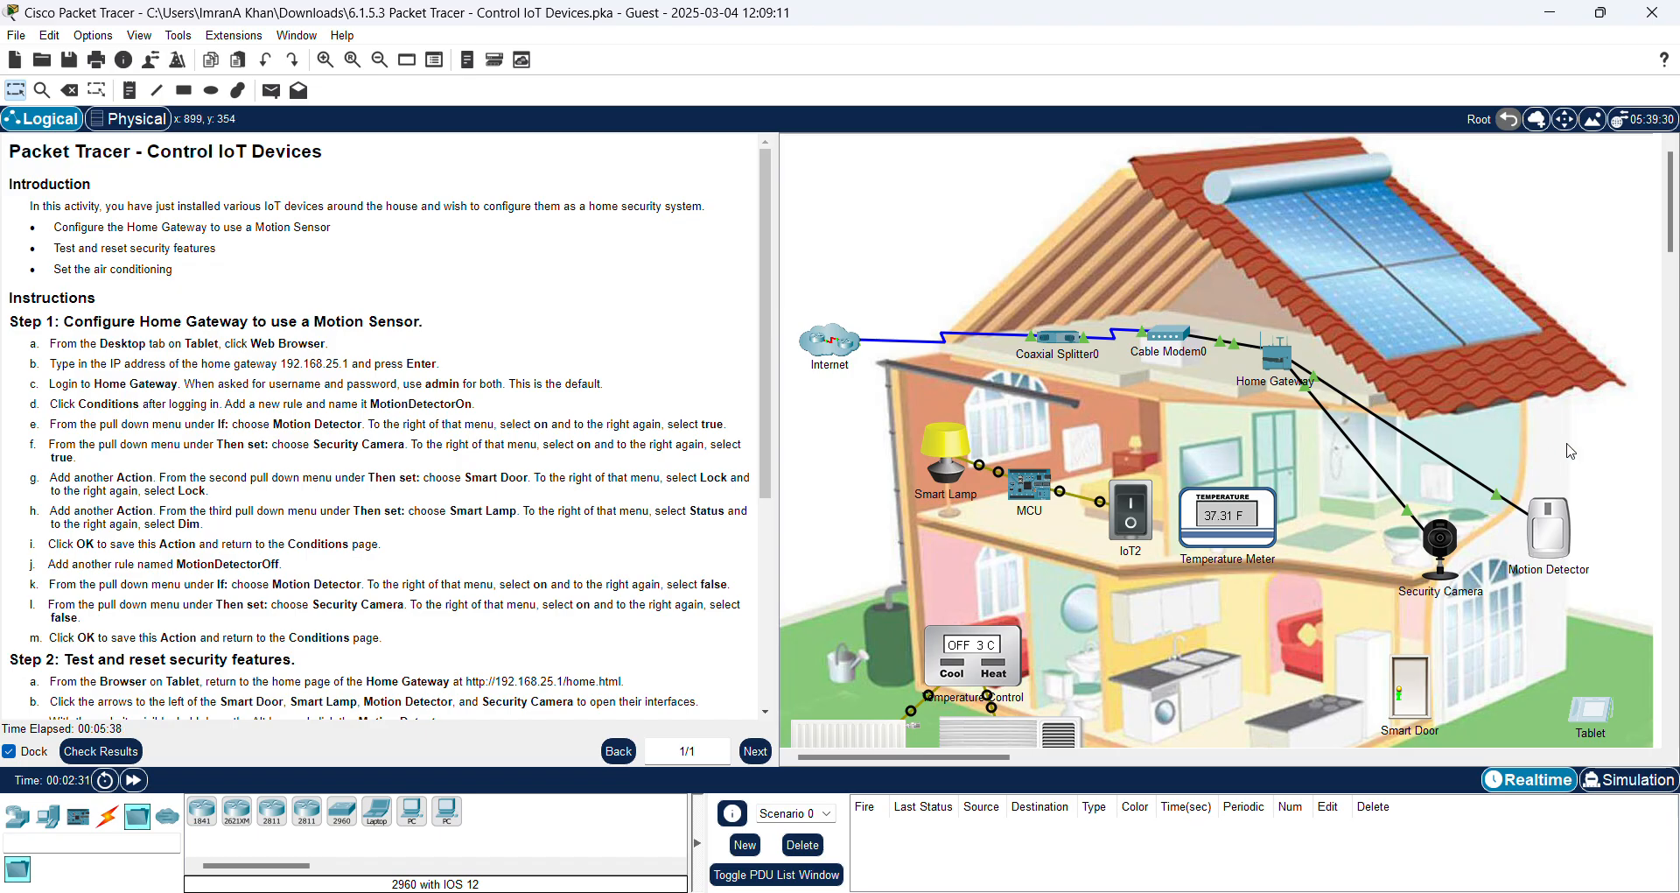
pyautogui.click(1598, 709)
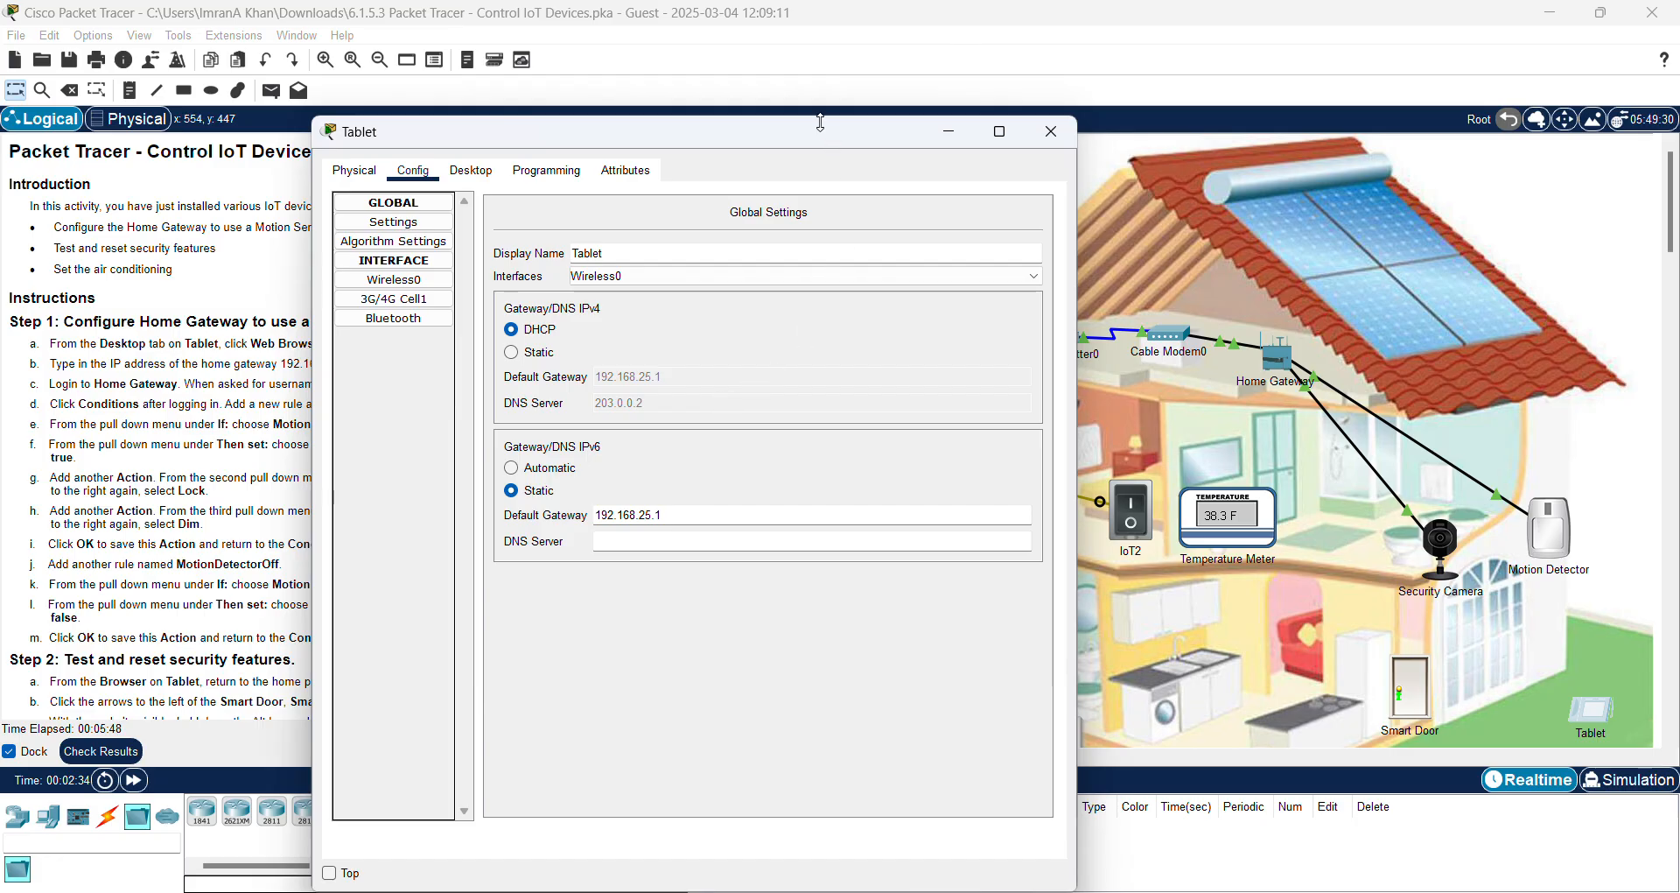
pyautogui.moveTo(828, 142); pyautogui.dragTo(1236, 133)
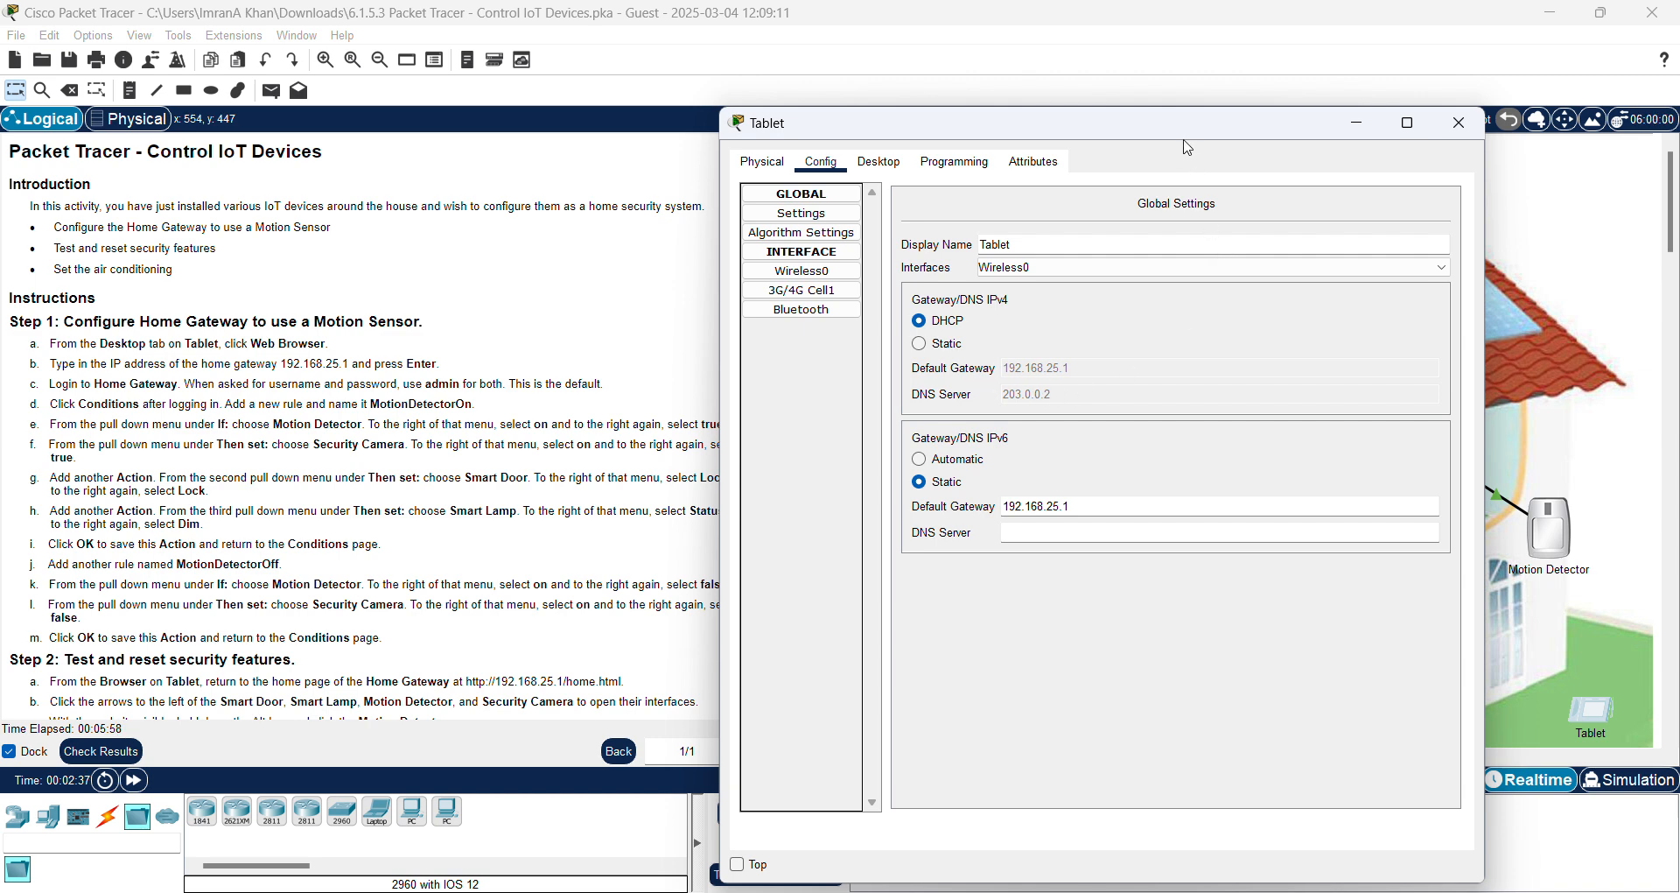
pyautogui.moveTo(1182, 131); pyautogui.dragTo(1123, 143)
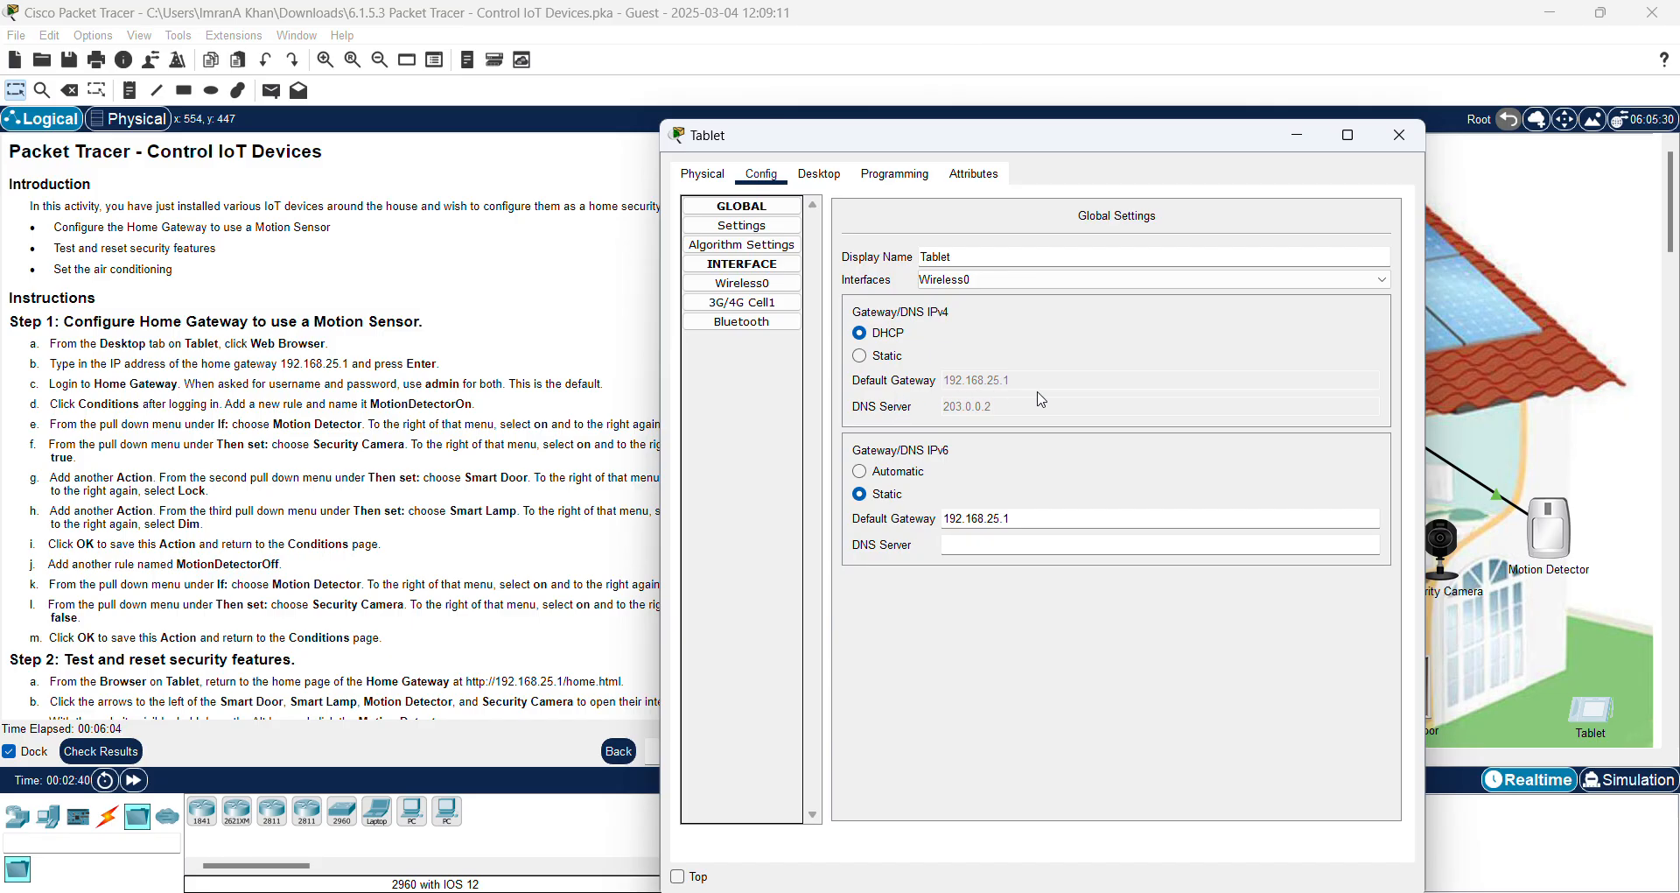
# Step: Run ipconfig /all in the Tablet's Command Prompt and page through the full output
pyautogui.click(829, 176)
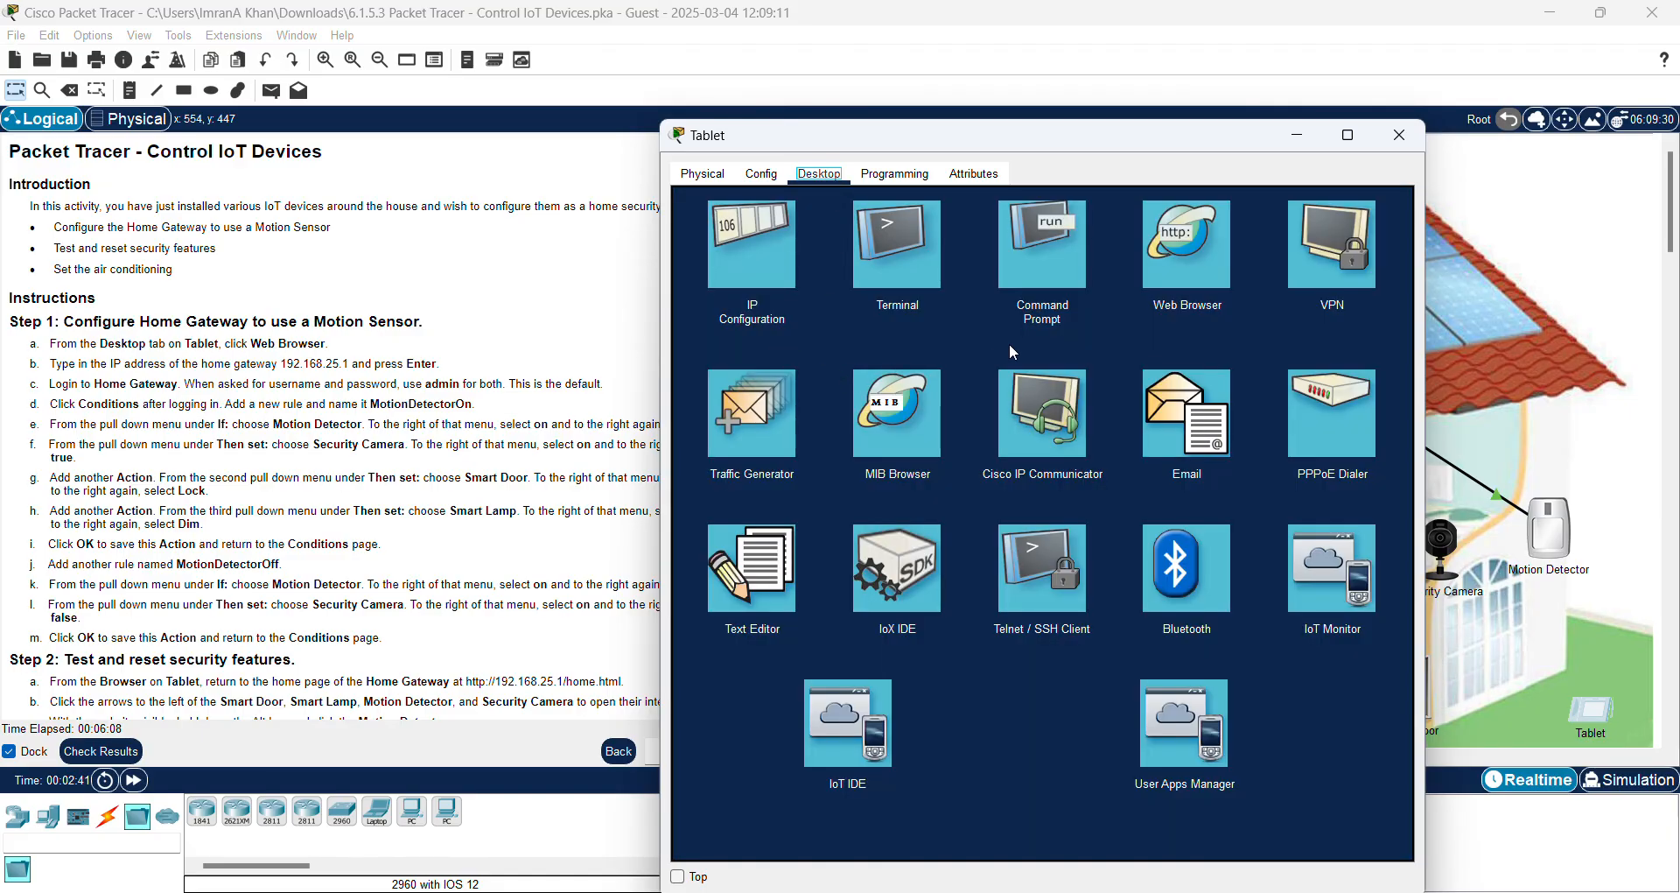
pyautogui.click(1046, 281)
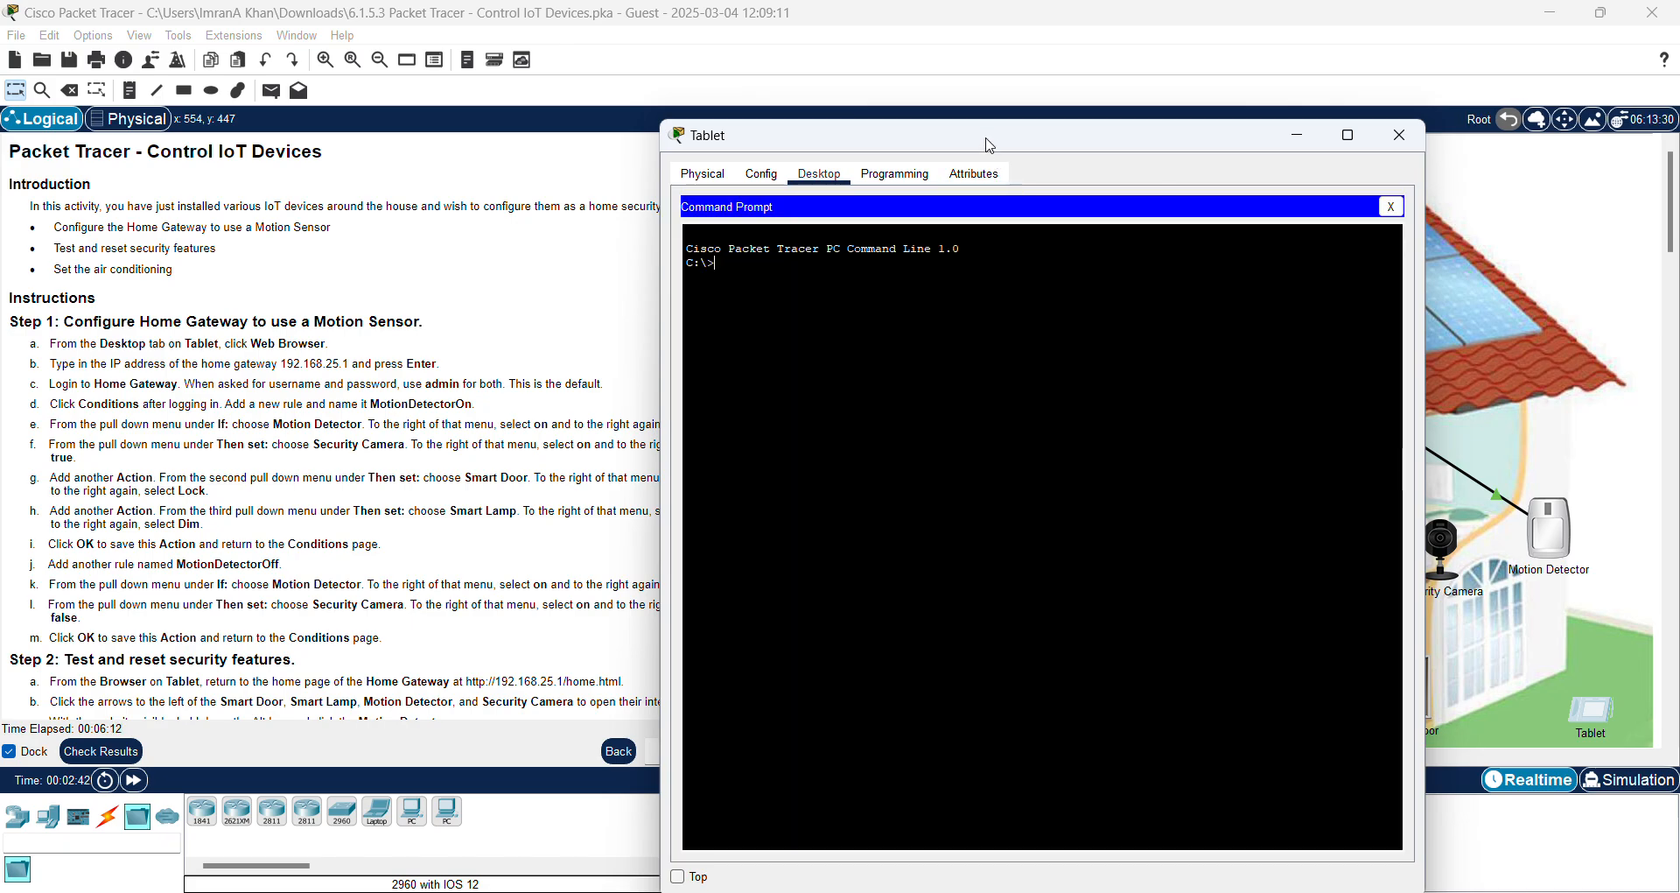
pyautogui.moveTo(990, 140); pyautogui.dragTo(1143, 120)
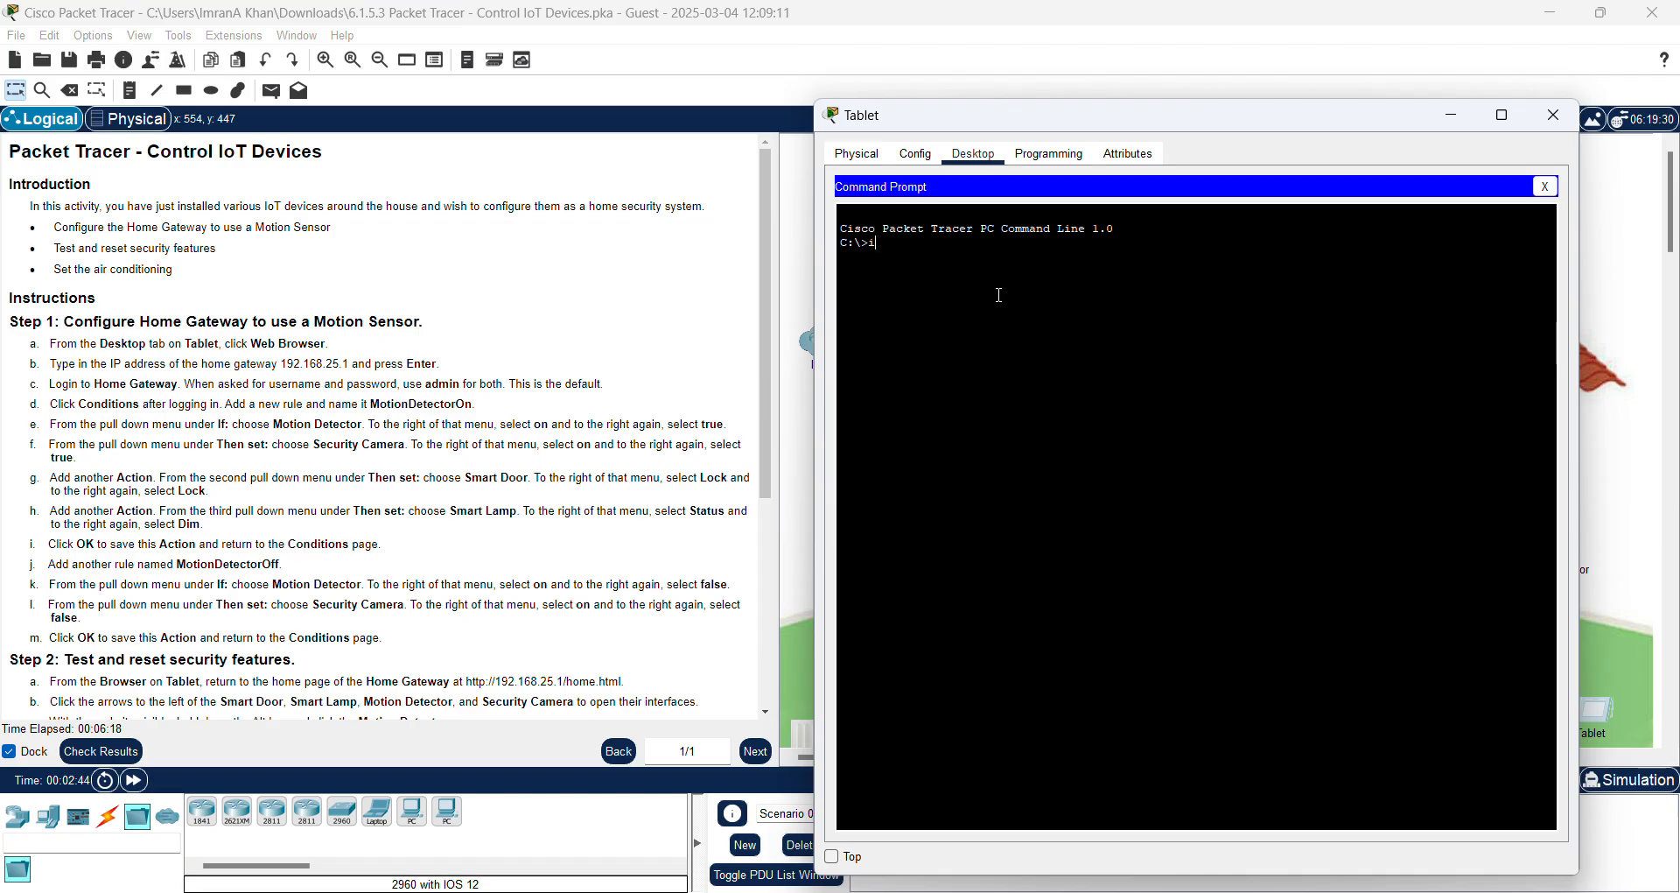
pyautogui.write('pconfig /all')
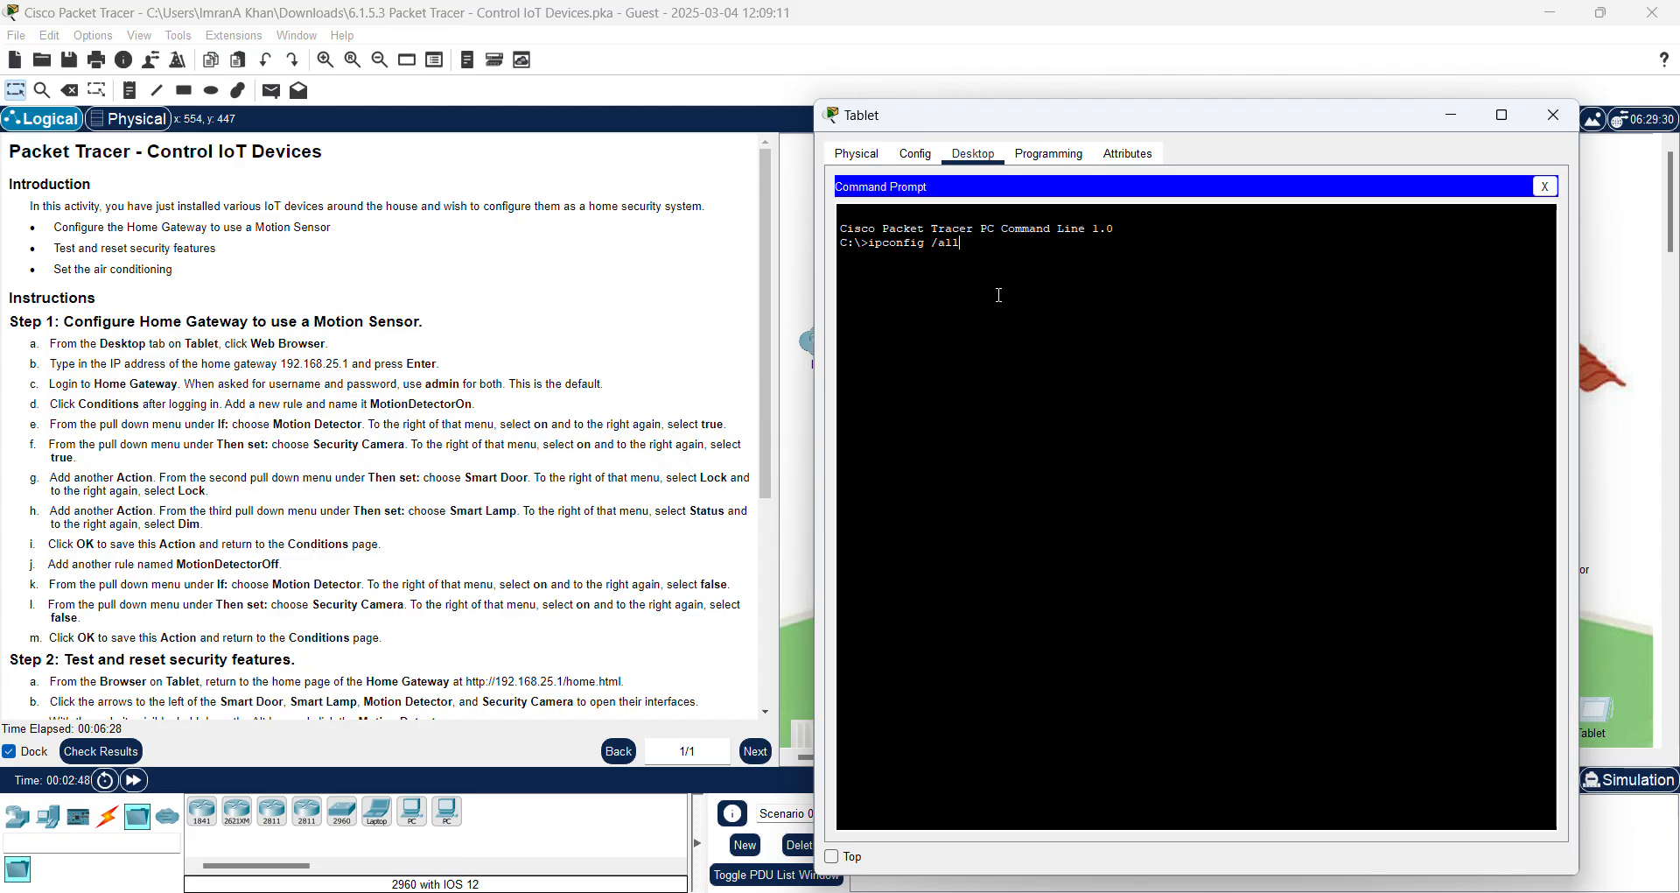
pyautogui.press('Return')
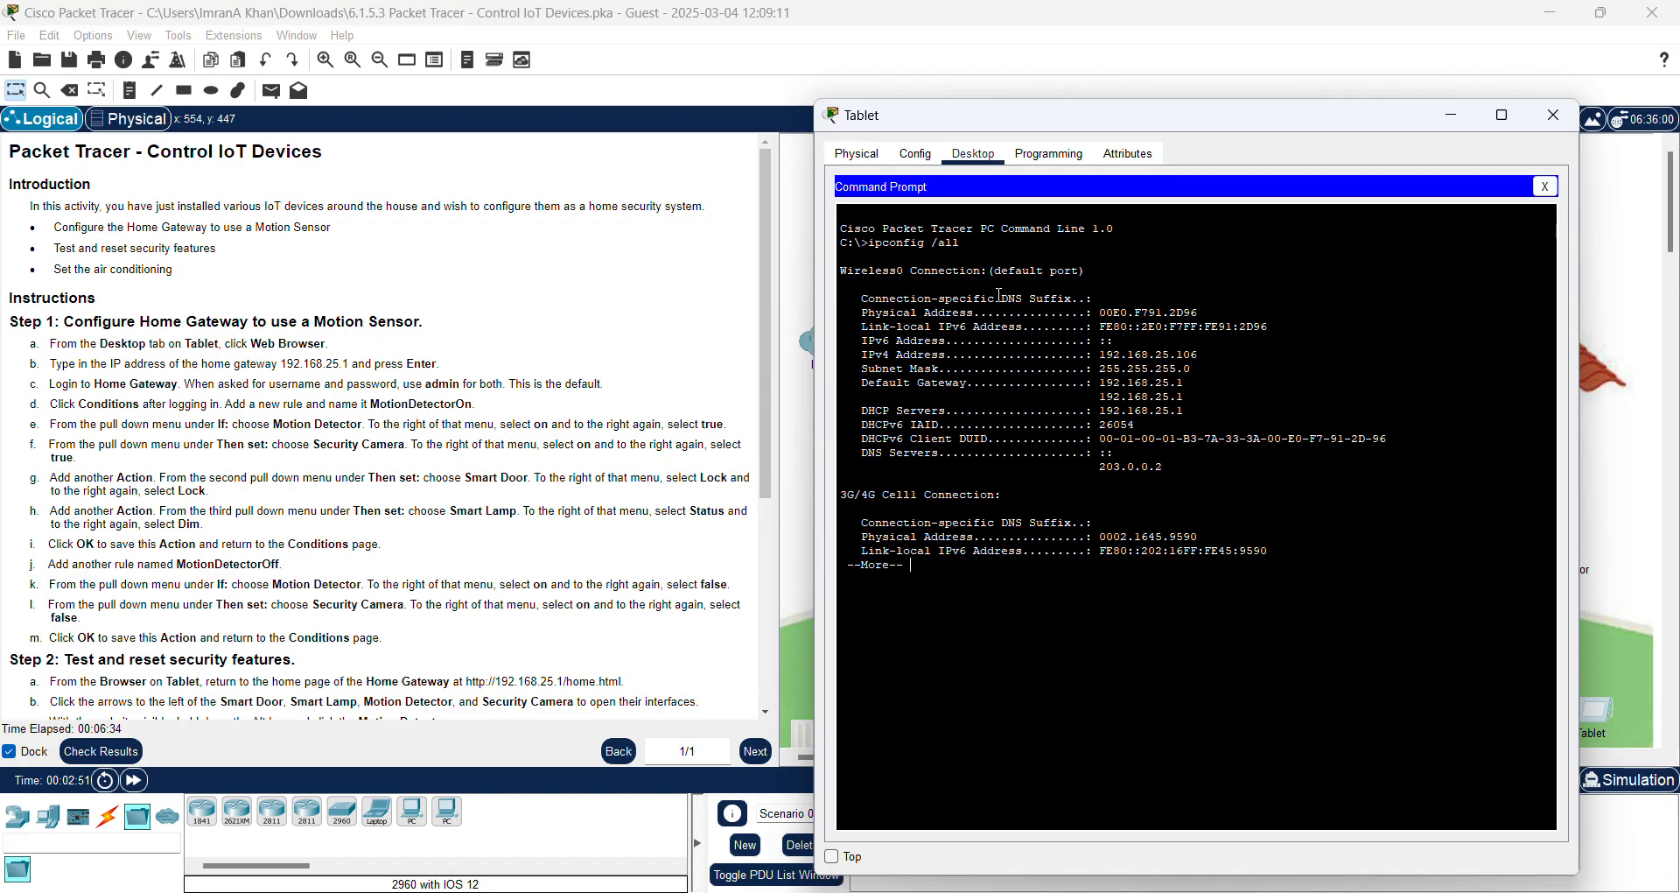
pyautogui.press('space')
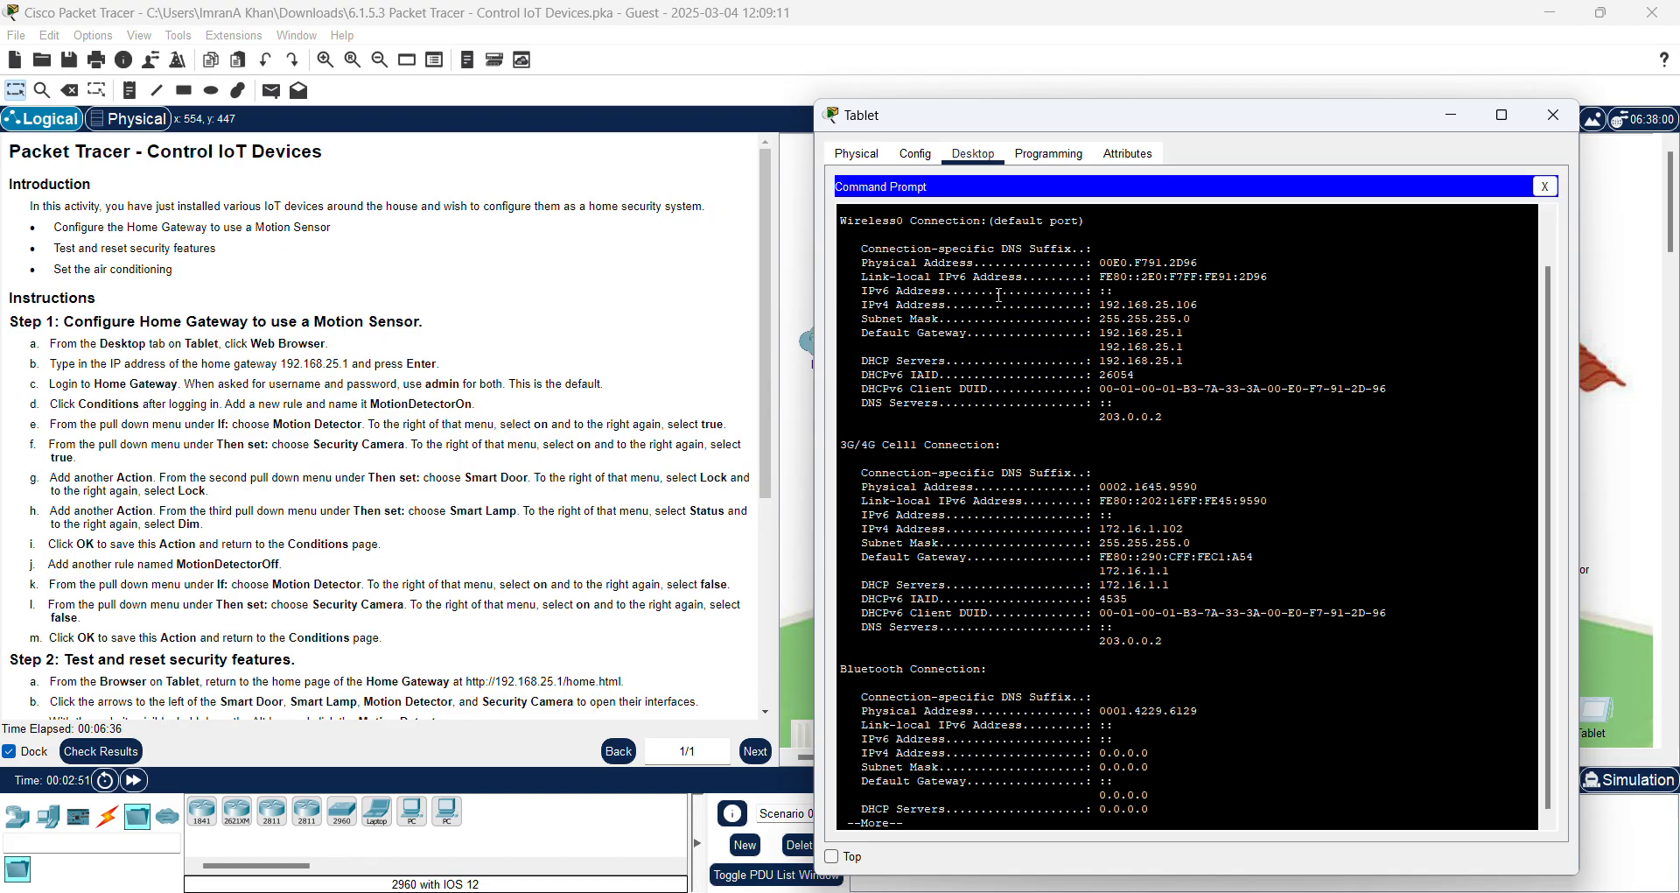
pyautogui.press('space')
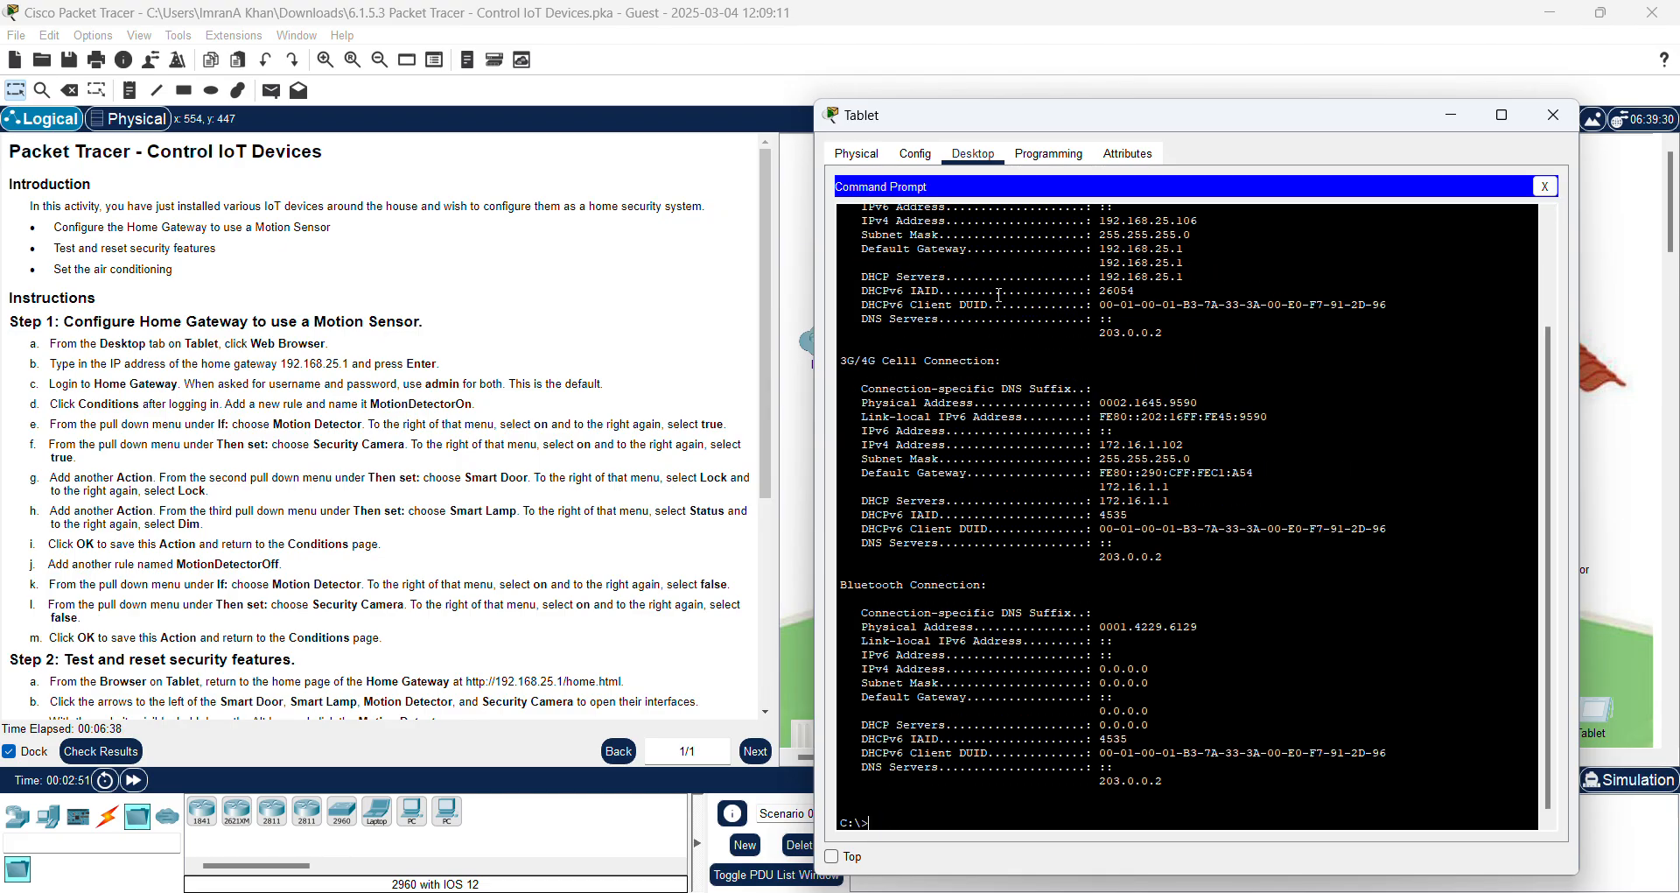
# Step: Highlight the Wireless0 IPv4 192.168.25.106, gateway 192.168.25.1 and DNS 203.0.0.2 values
pyautogui.scroll(3, 1356, 442)
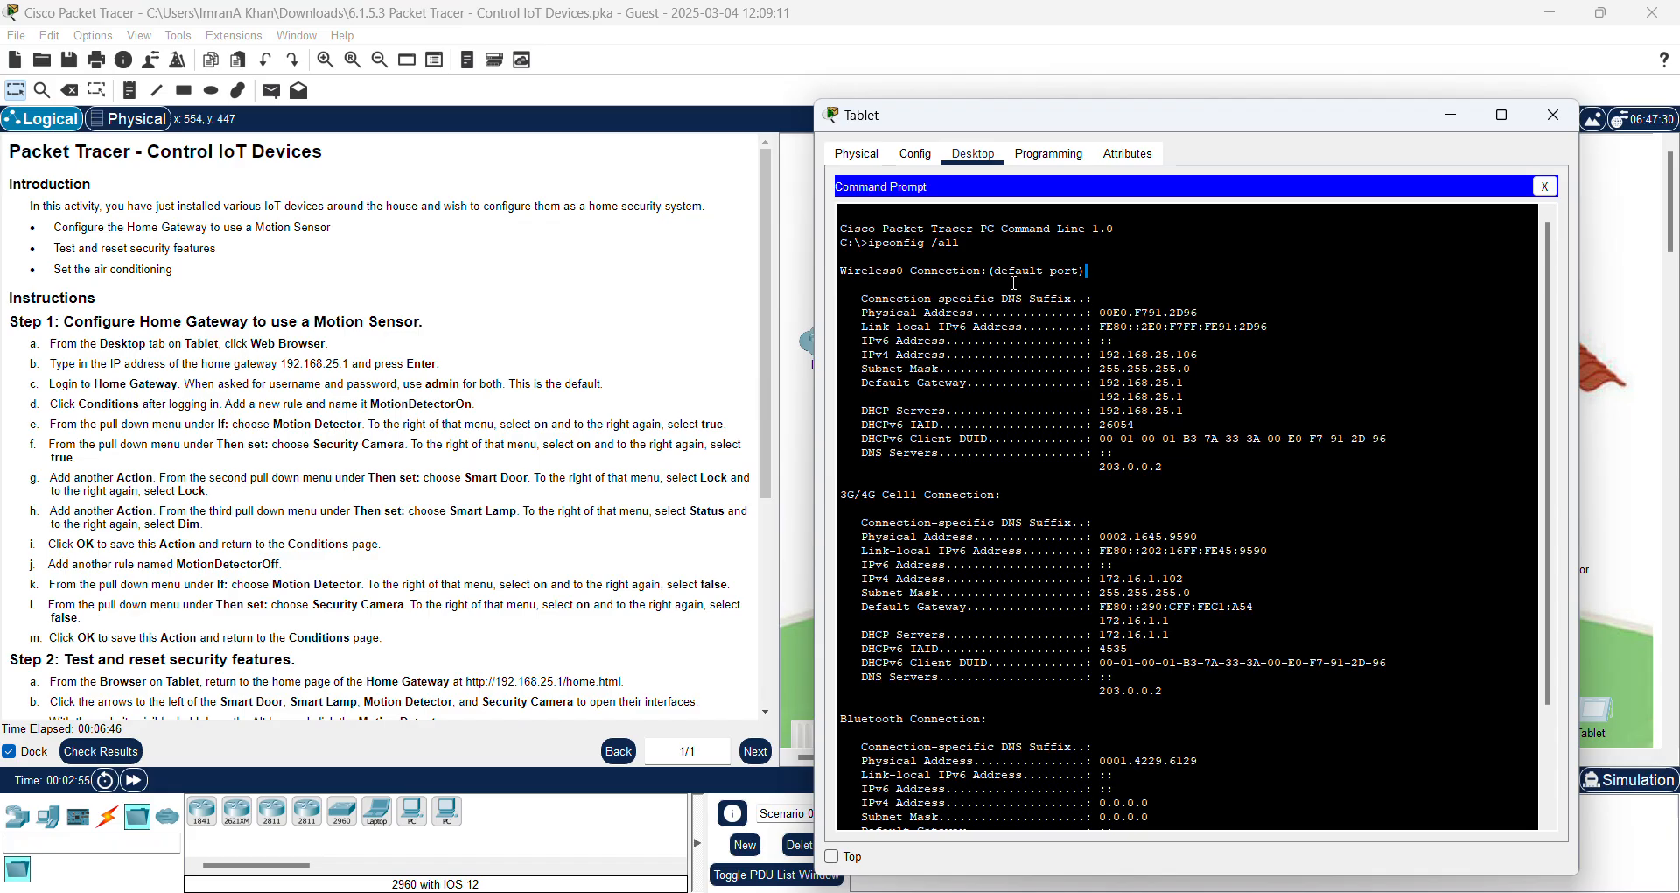
pyautogui.moveTo(1013, 283); pyautogui.dragTo(844, 275)
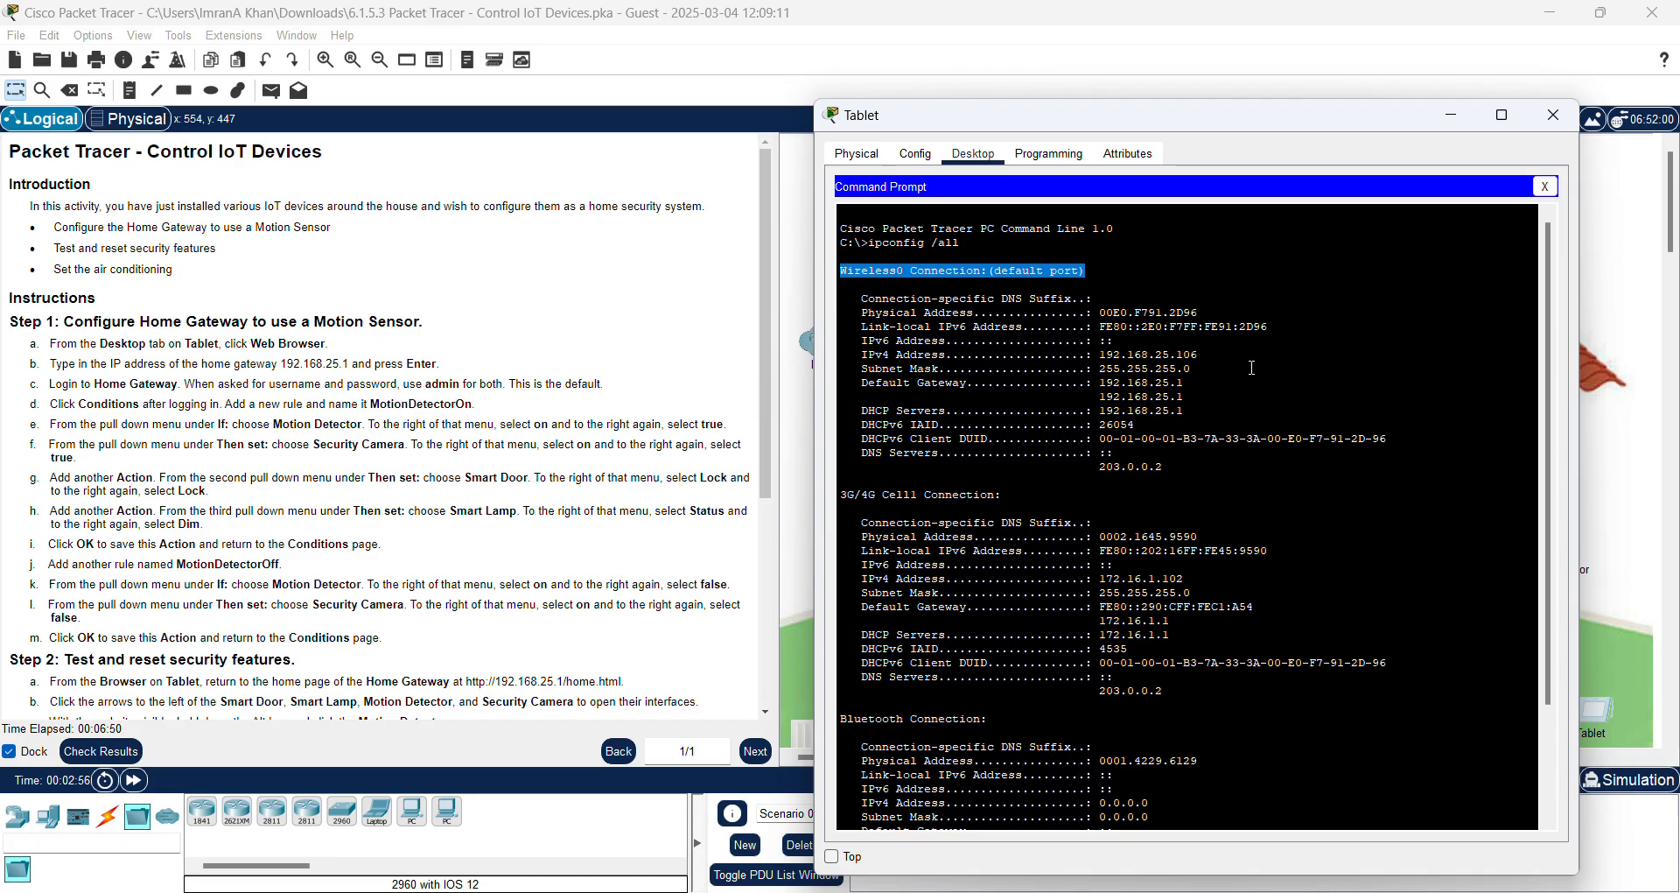
pyautogui.click(892, 385)
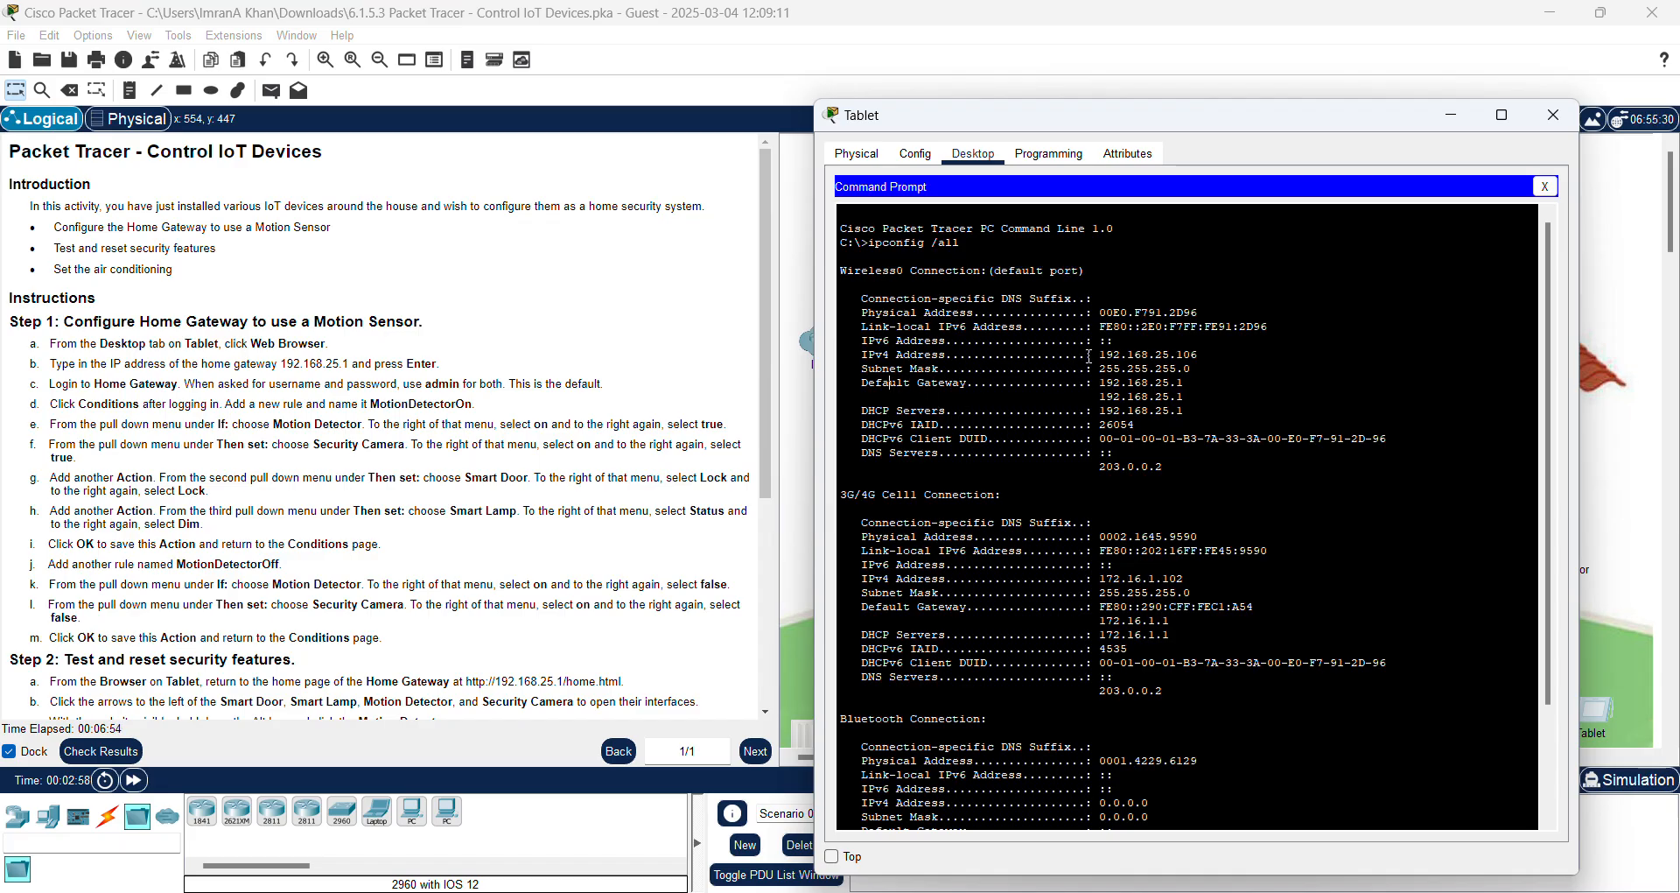
pyautogui.moveTo(1089, 357); pyautogui.dragTo(1220, 360)
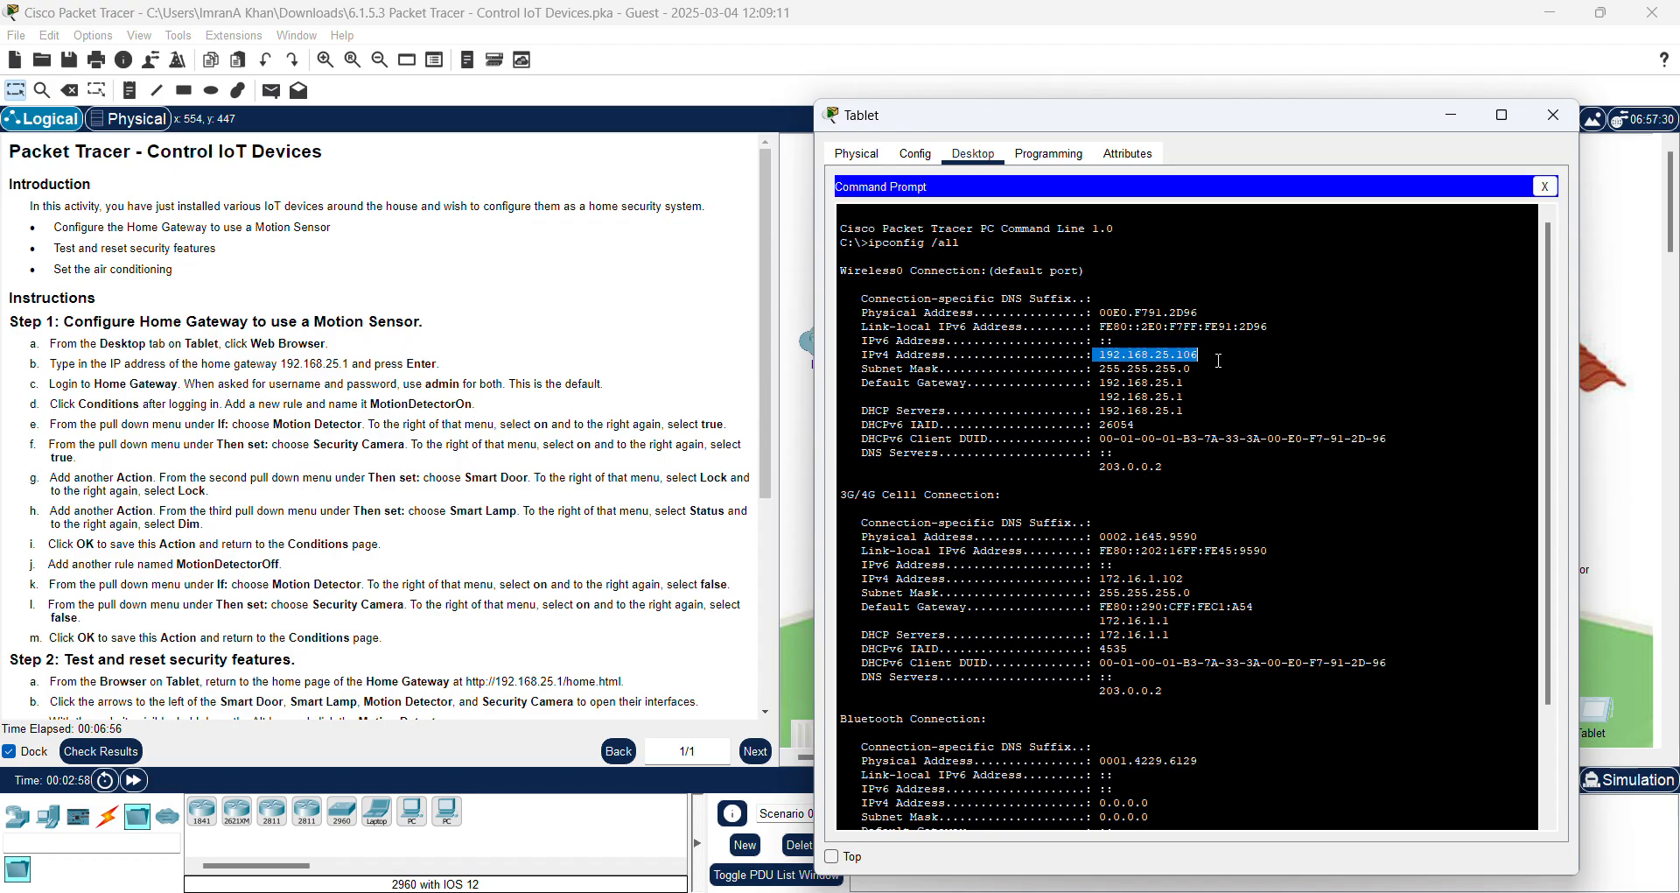
pyautogui.click(1219, 364)
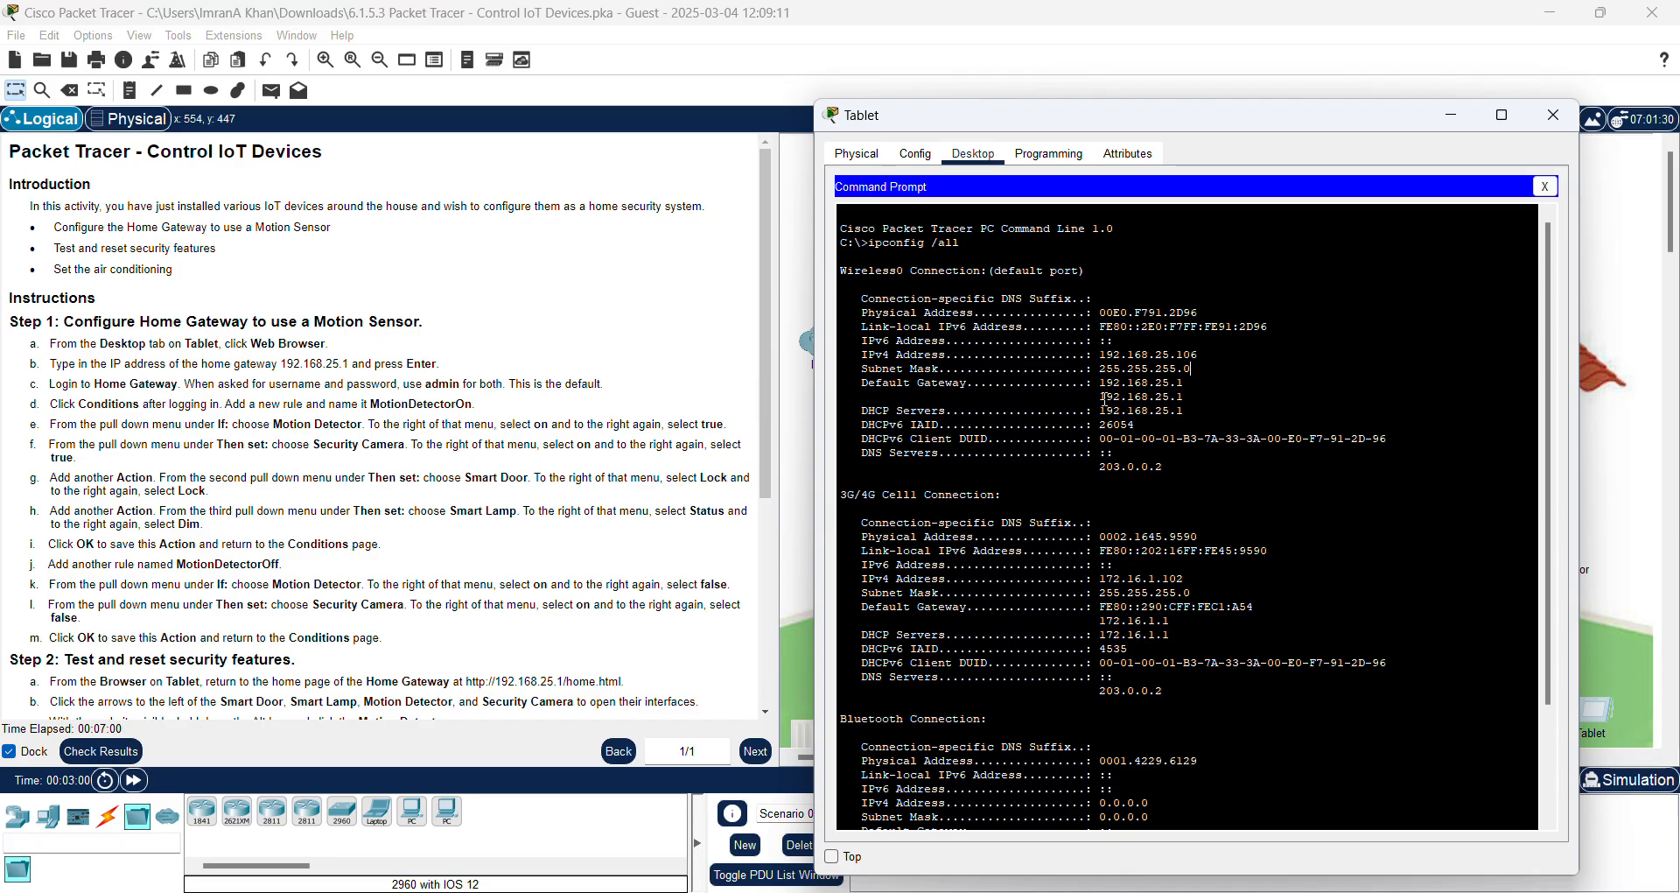
pyautogui.moveTo(1098, 383); pyautogui.dragTo(1196, 383)
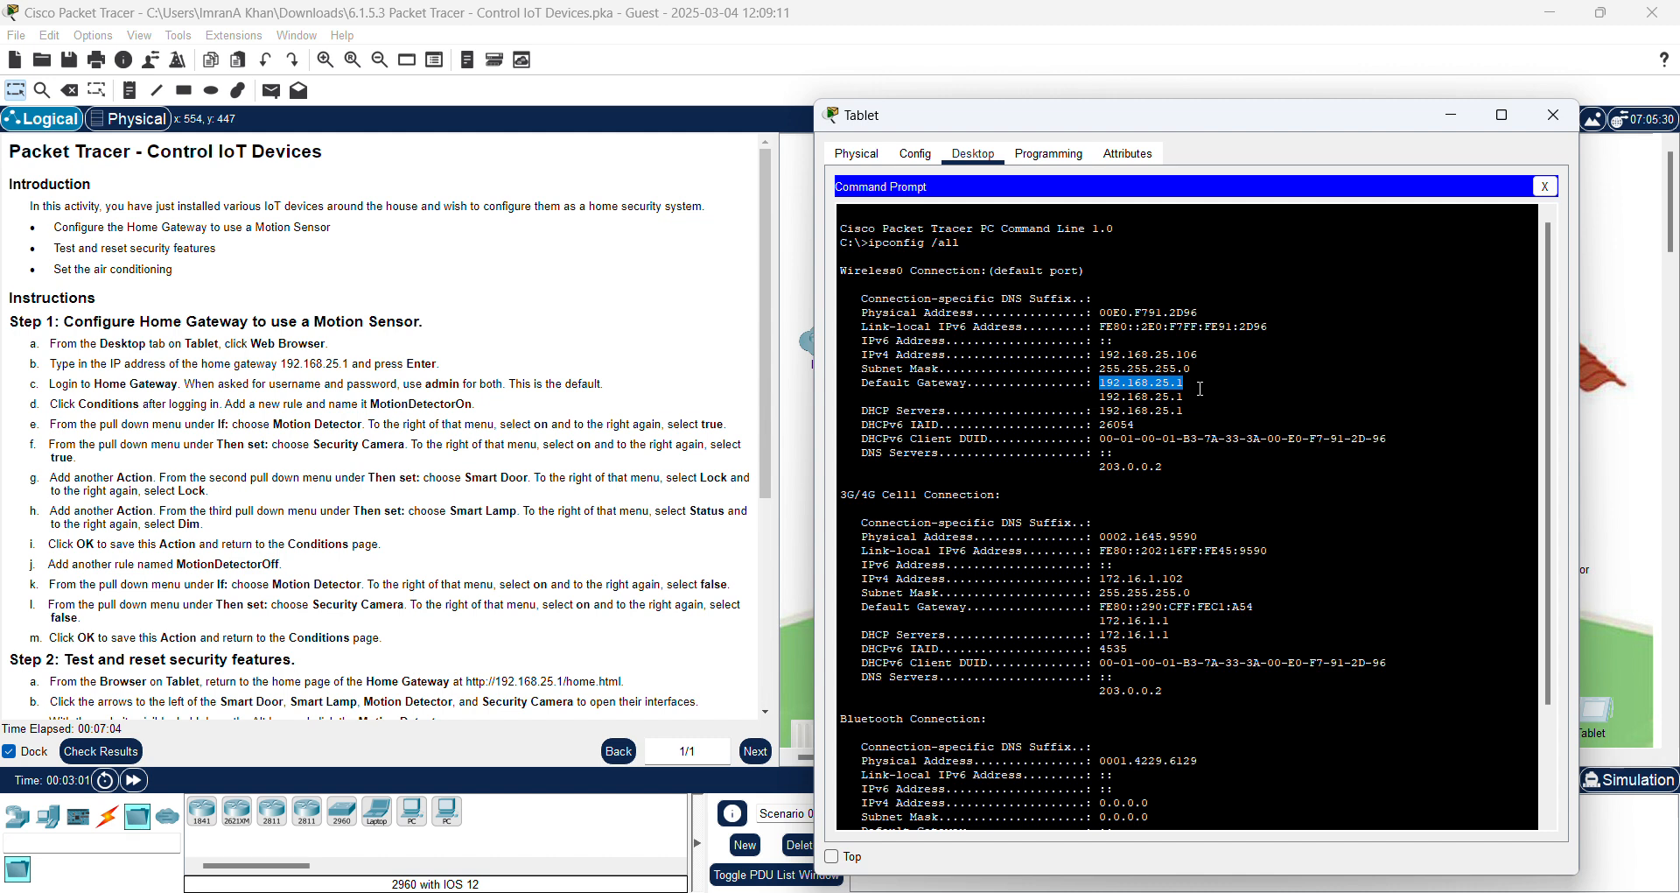
pyautogui.scroll(-1, 1199, 385)
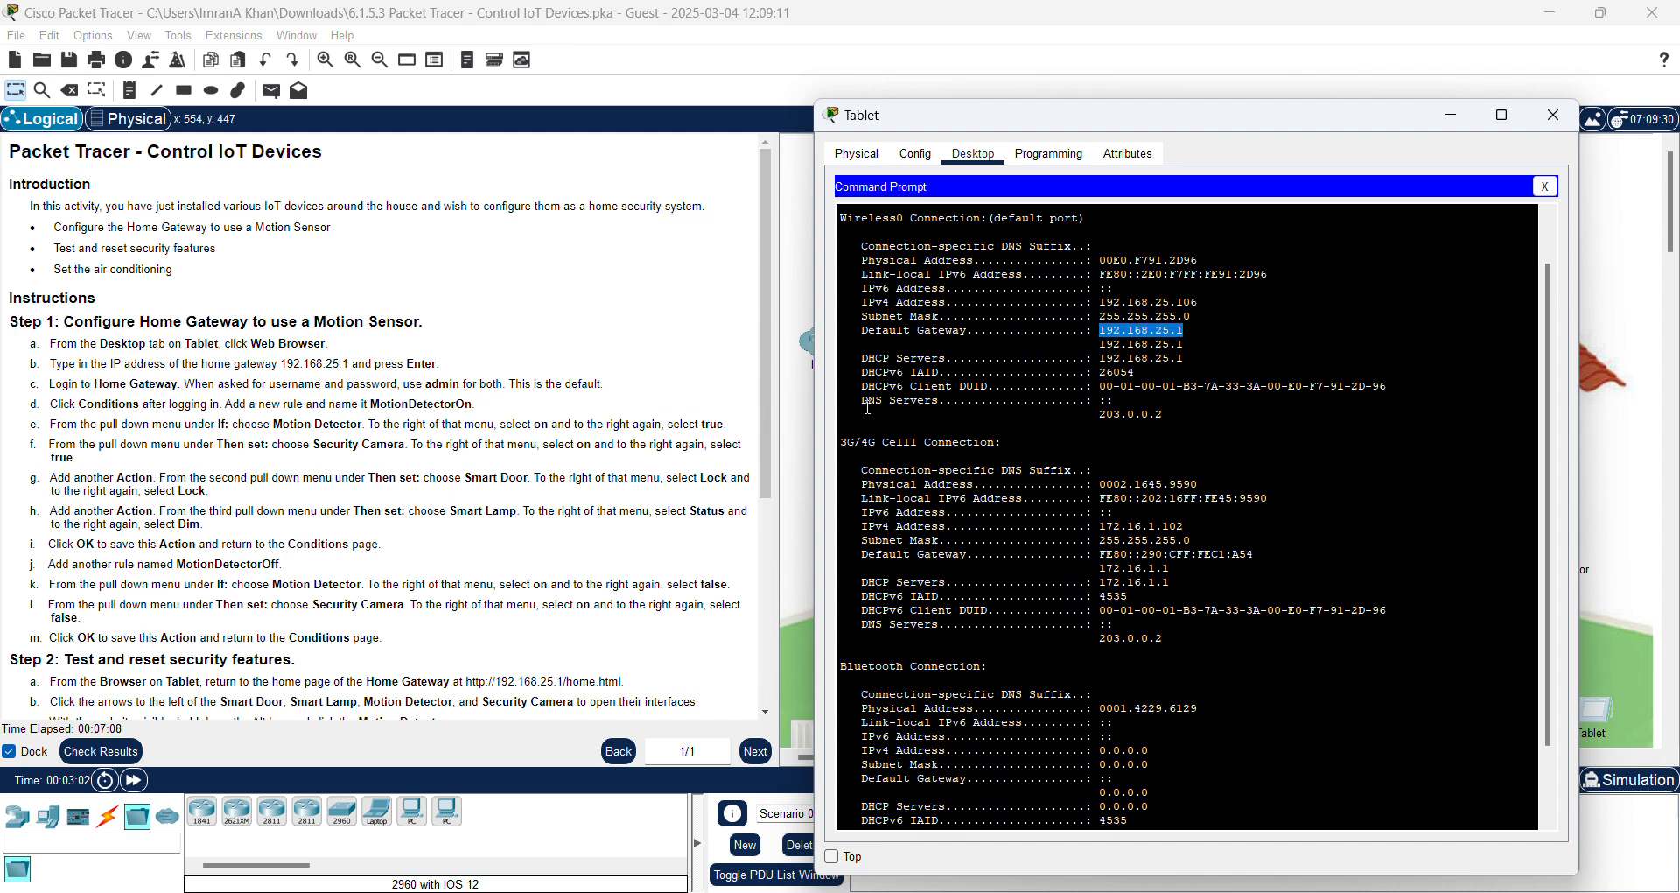
pyautogui.moveTo(1094, 413); pyautogui.dragTo(1164, 414)
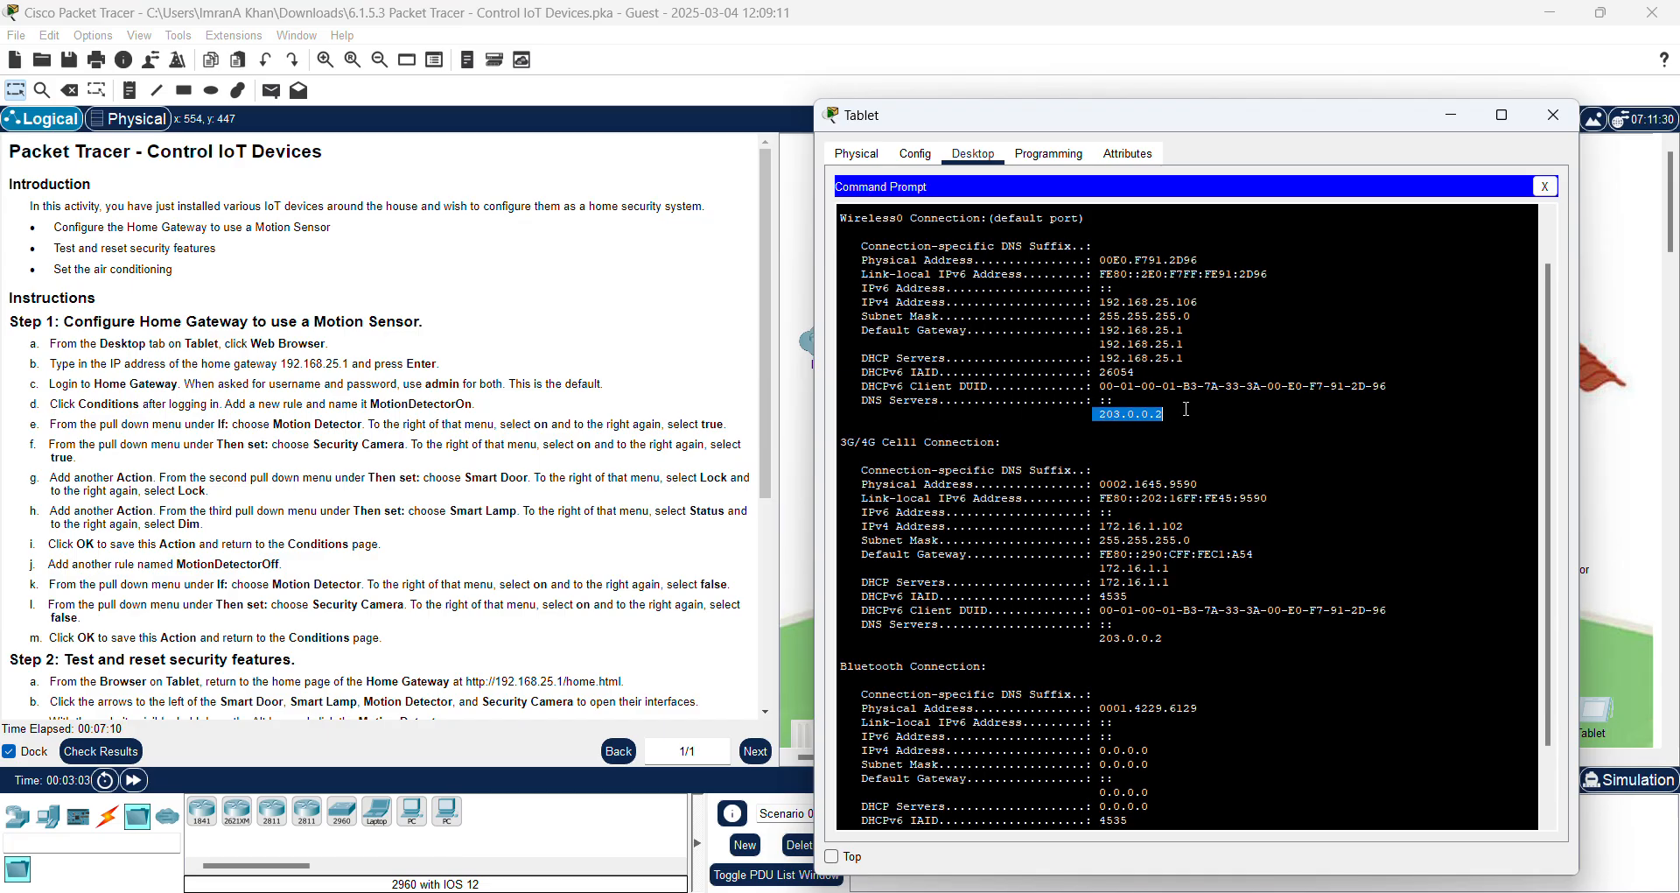
pyautogui.scroll(-2, 1229, 443)
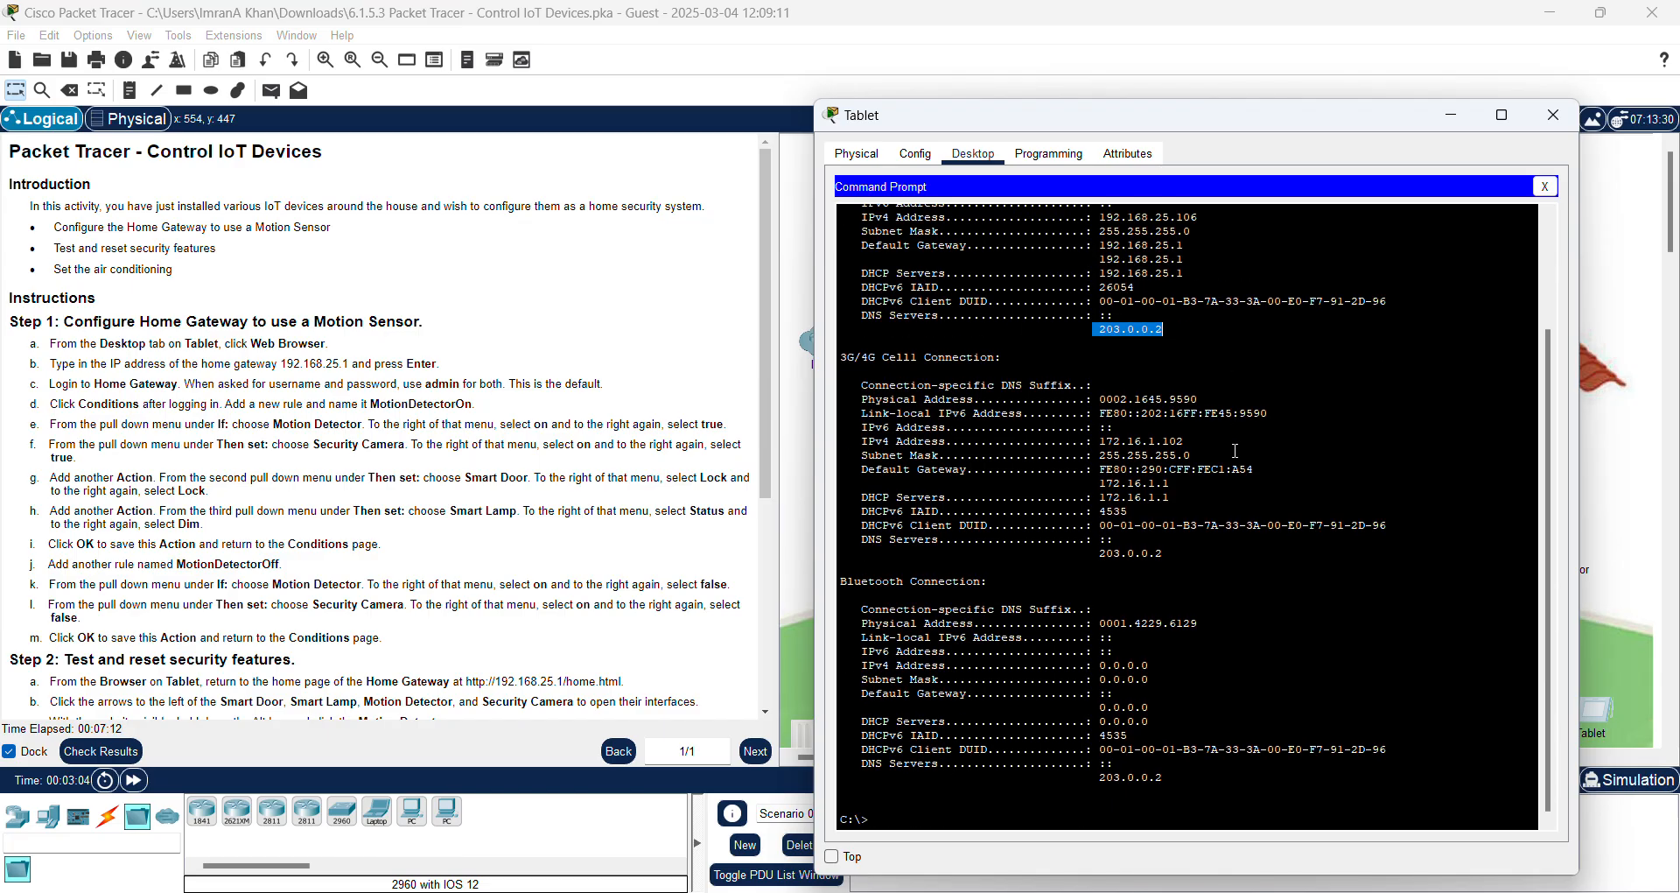
pyautogui.click(930, 818)
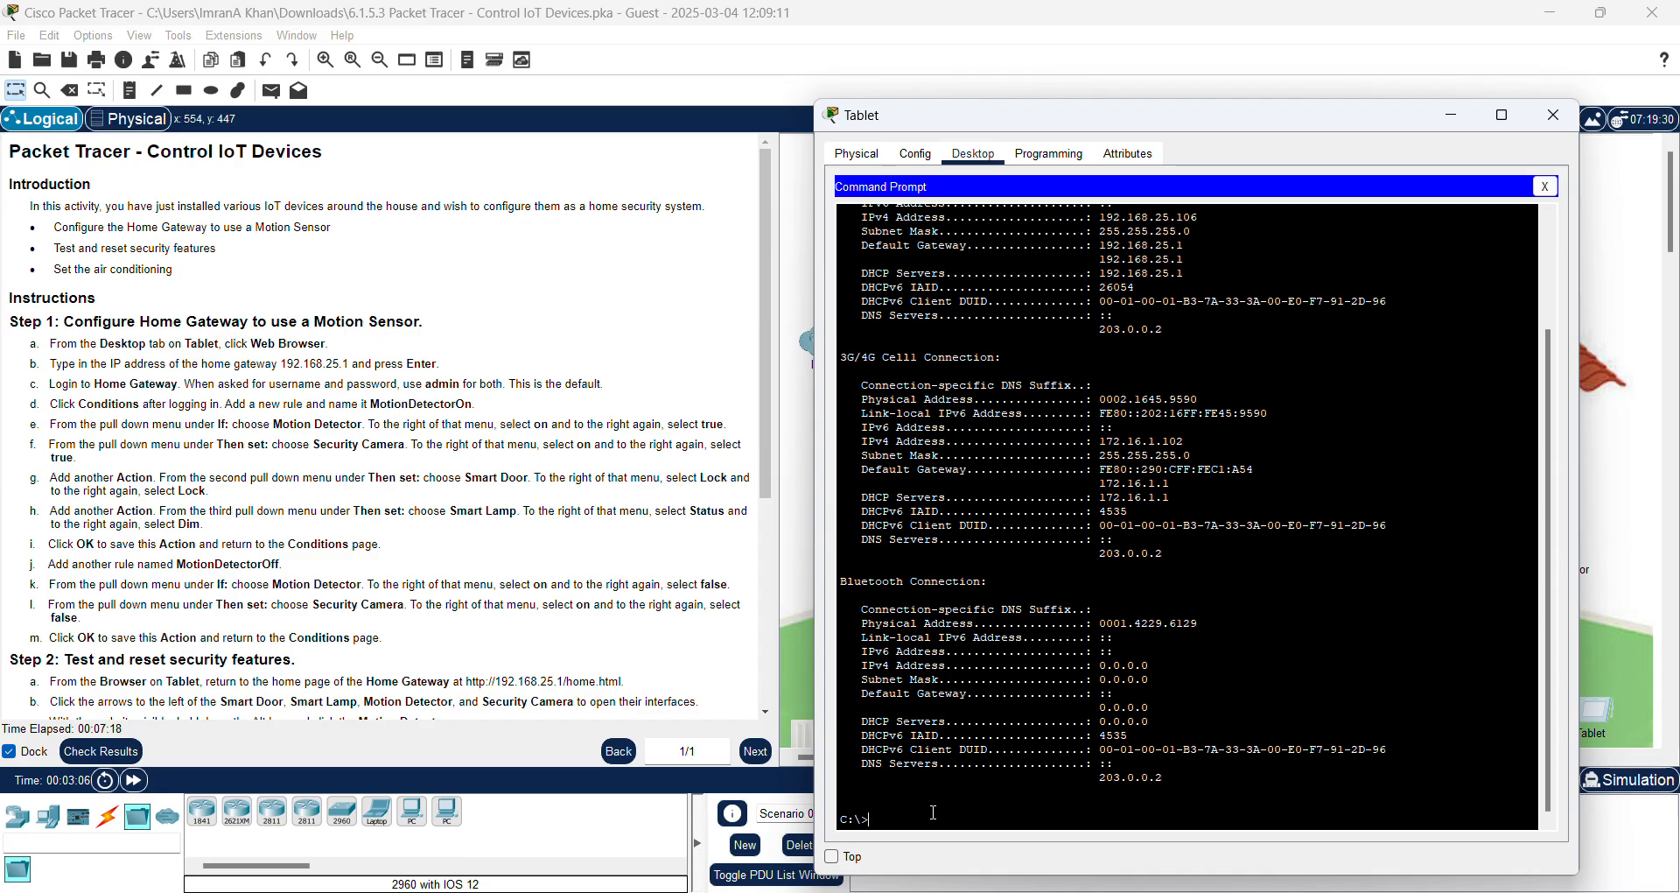
# Step: Ping the gateway 192.168.25.1 from the Tablet's Command Prompt, getting 4 of 4 replies
pyautogui.write('ping 192.168.25.1')
pyautogui.press('Return')
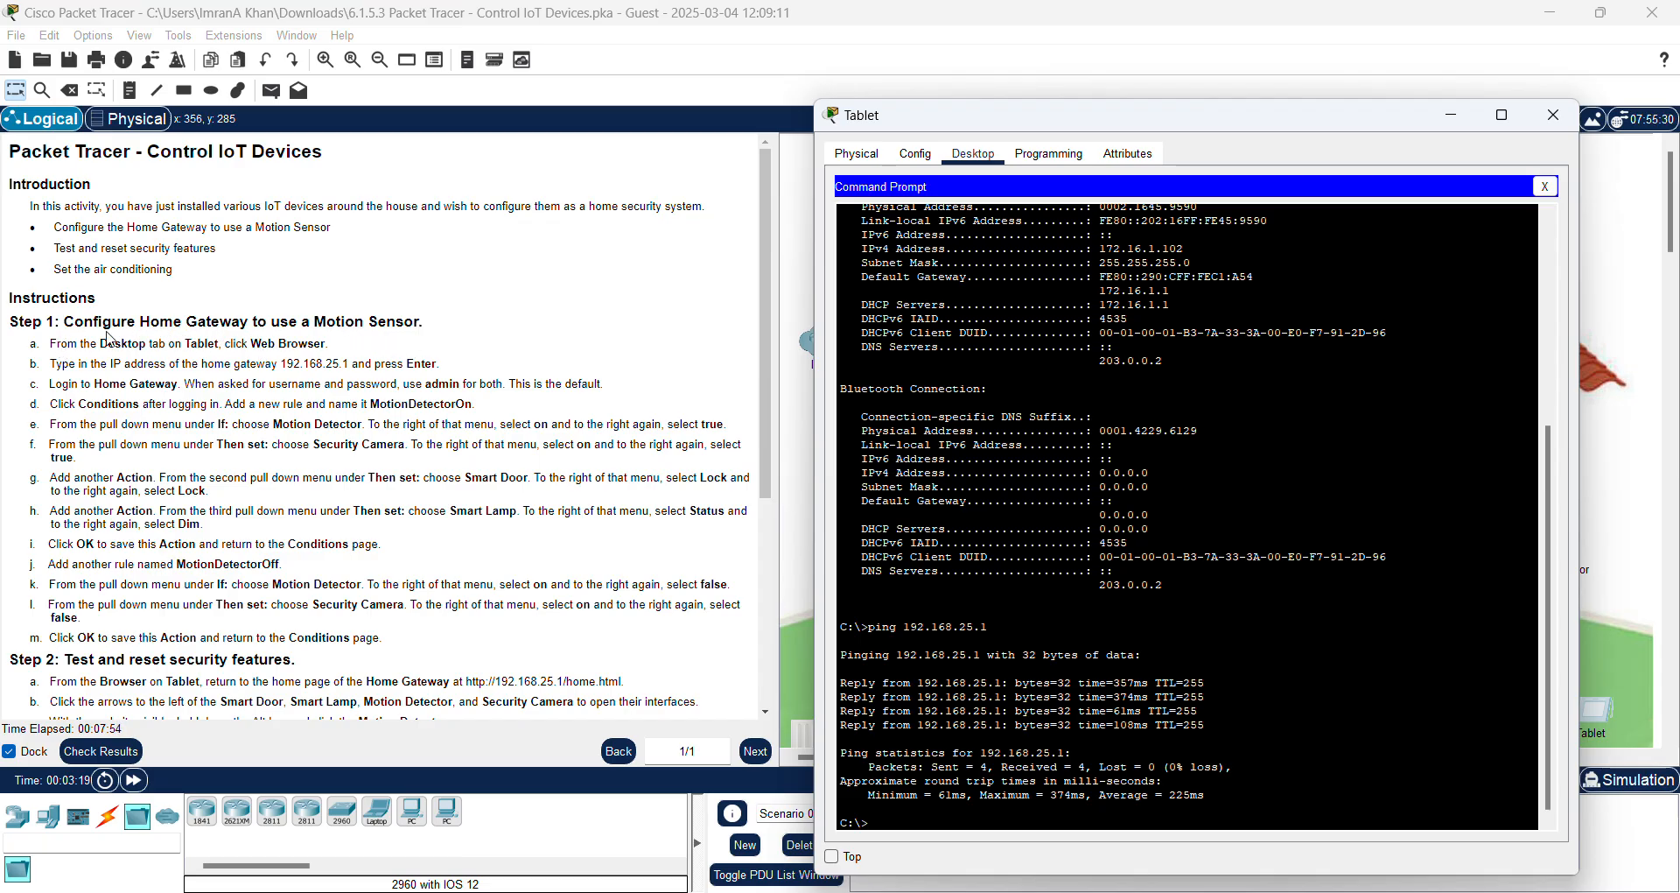
pyautogui.moveTo(13, 325); pyautogui.dragTo(489, 319)
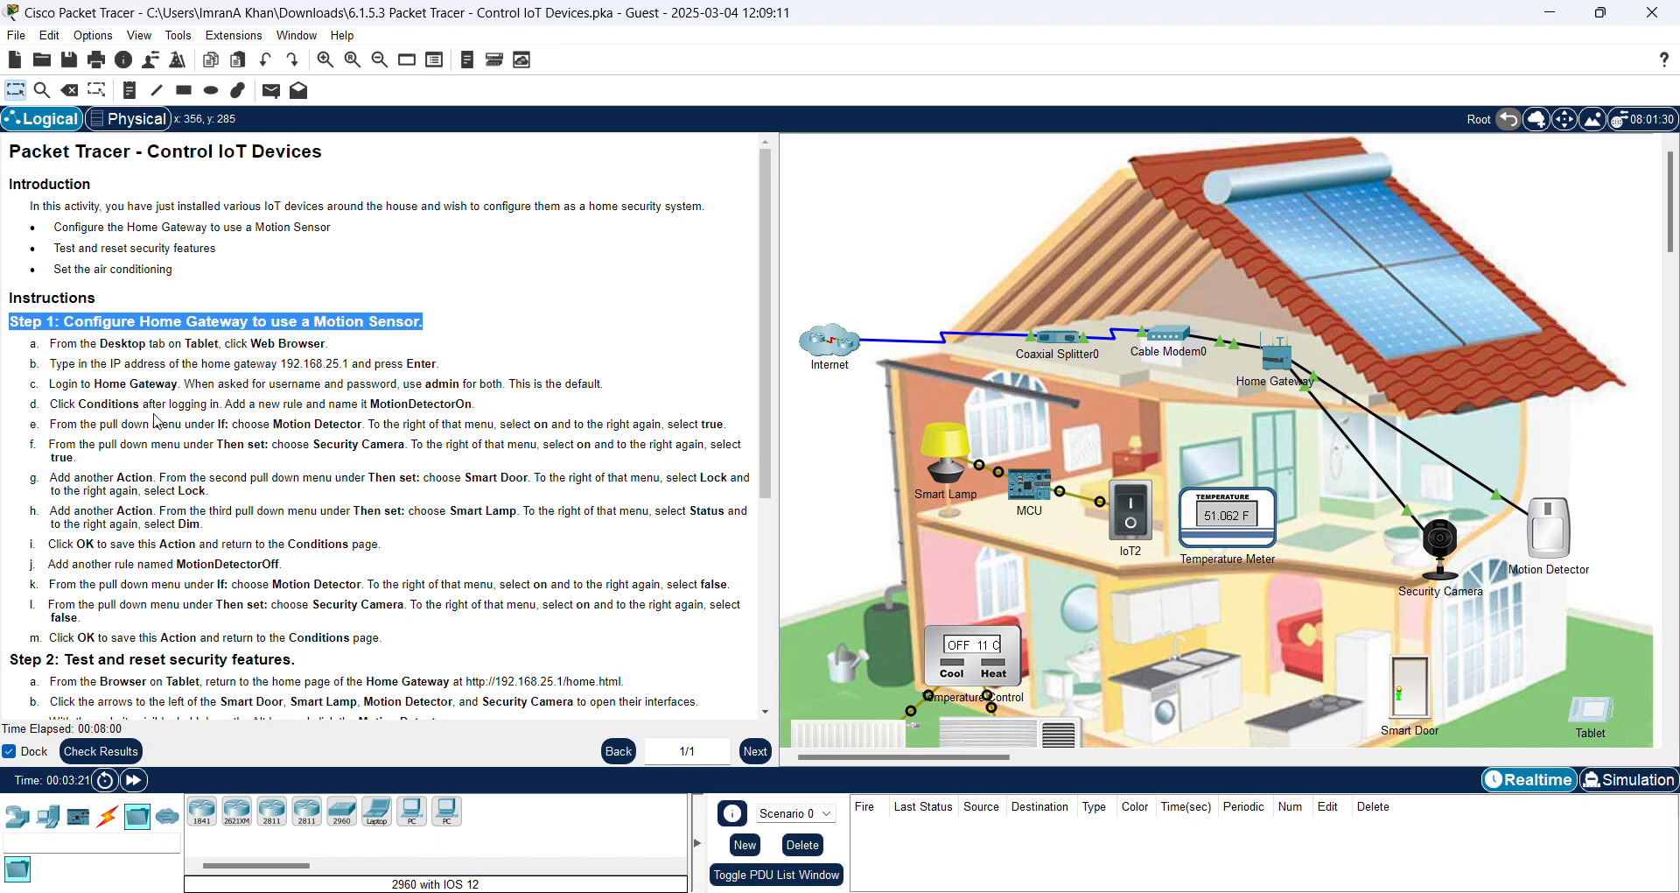
pyautogui.click(66, 348)
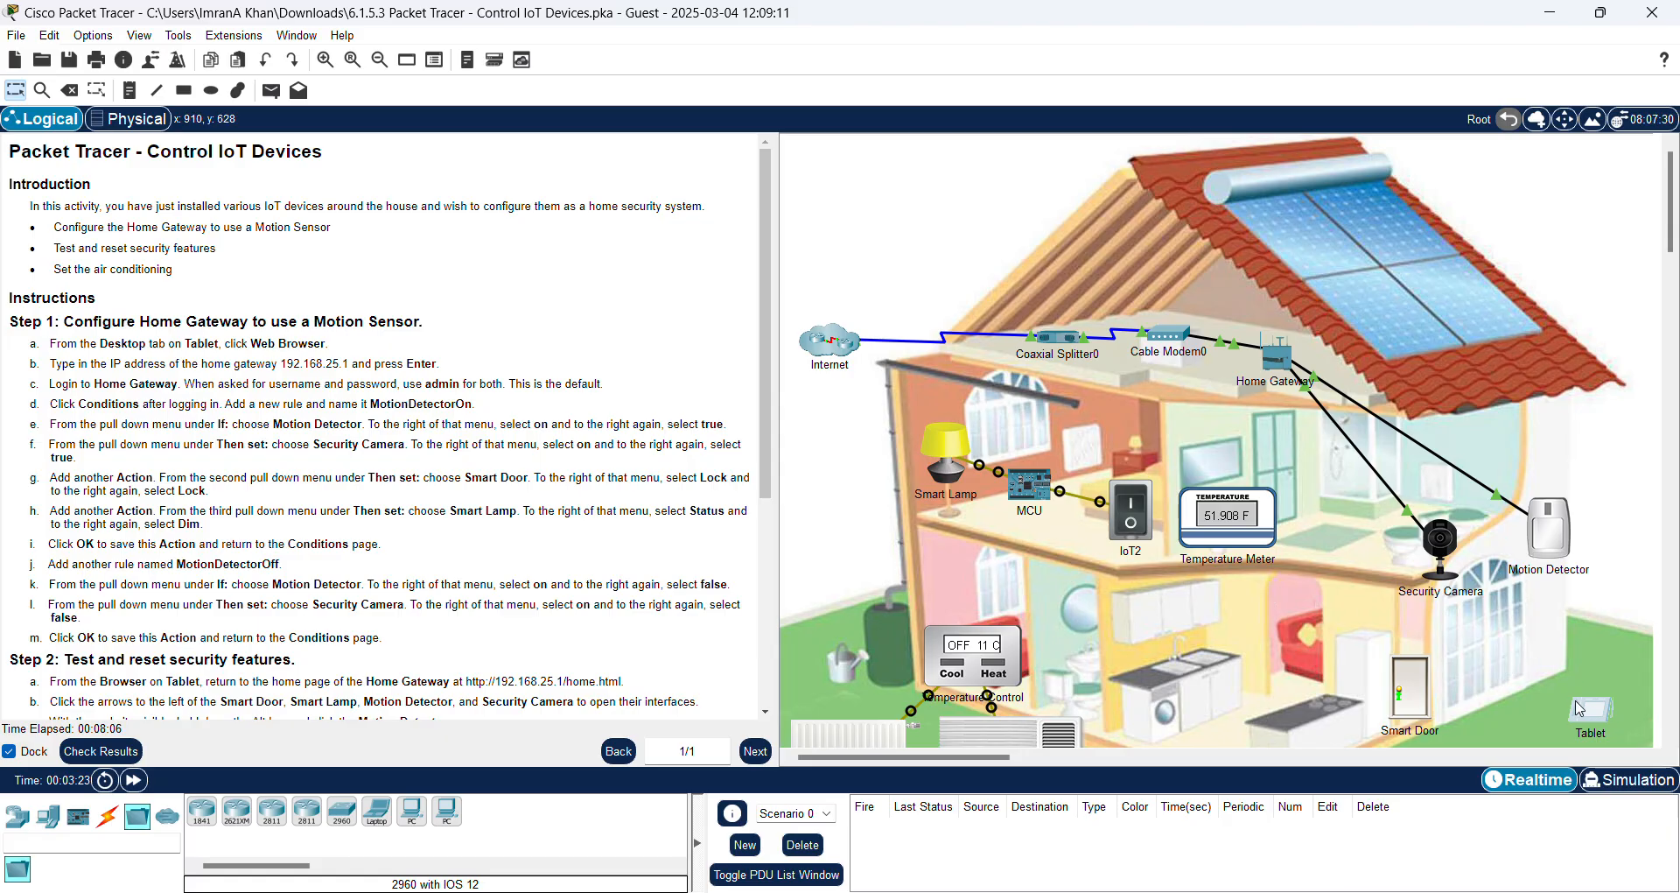
pyautogui.click(1591, 716)
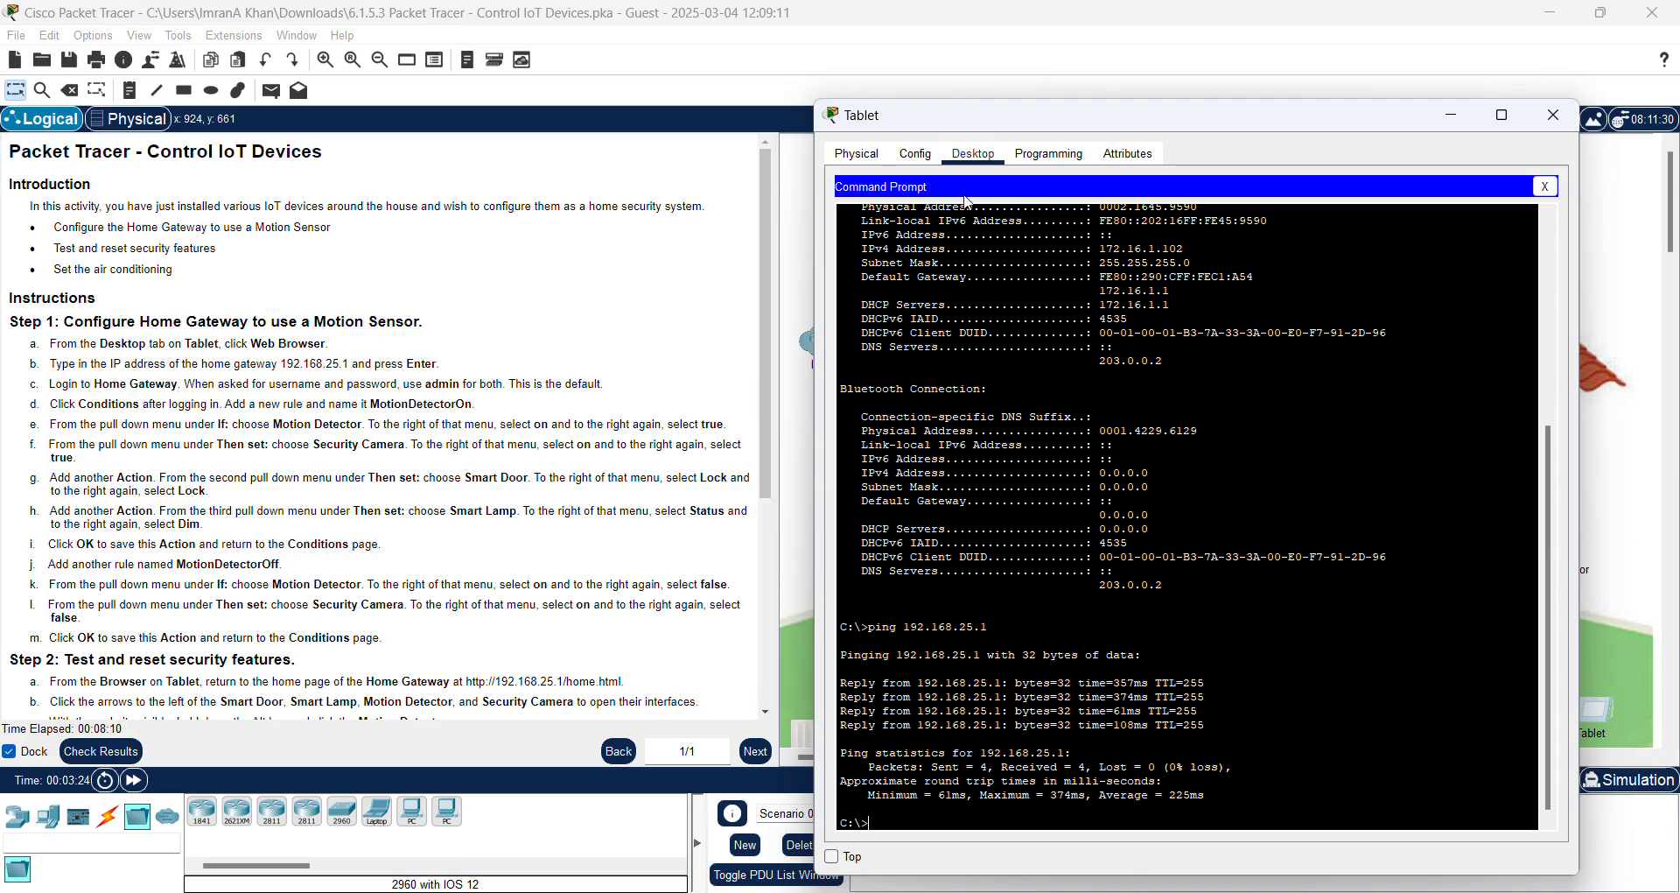
# Step: Load 192.168.25.1 in the Tablet's web browser
pyautogui.click(1545, 186)
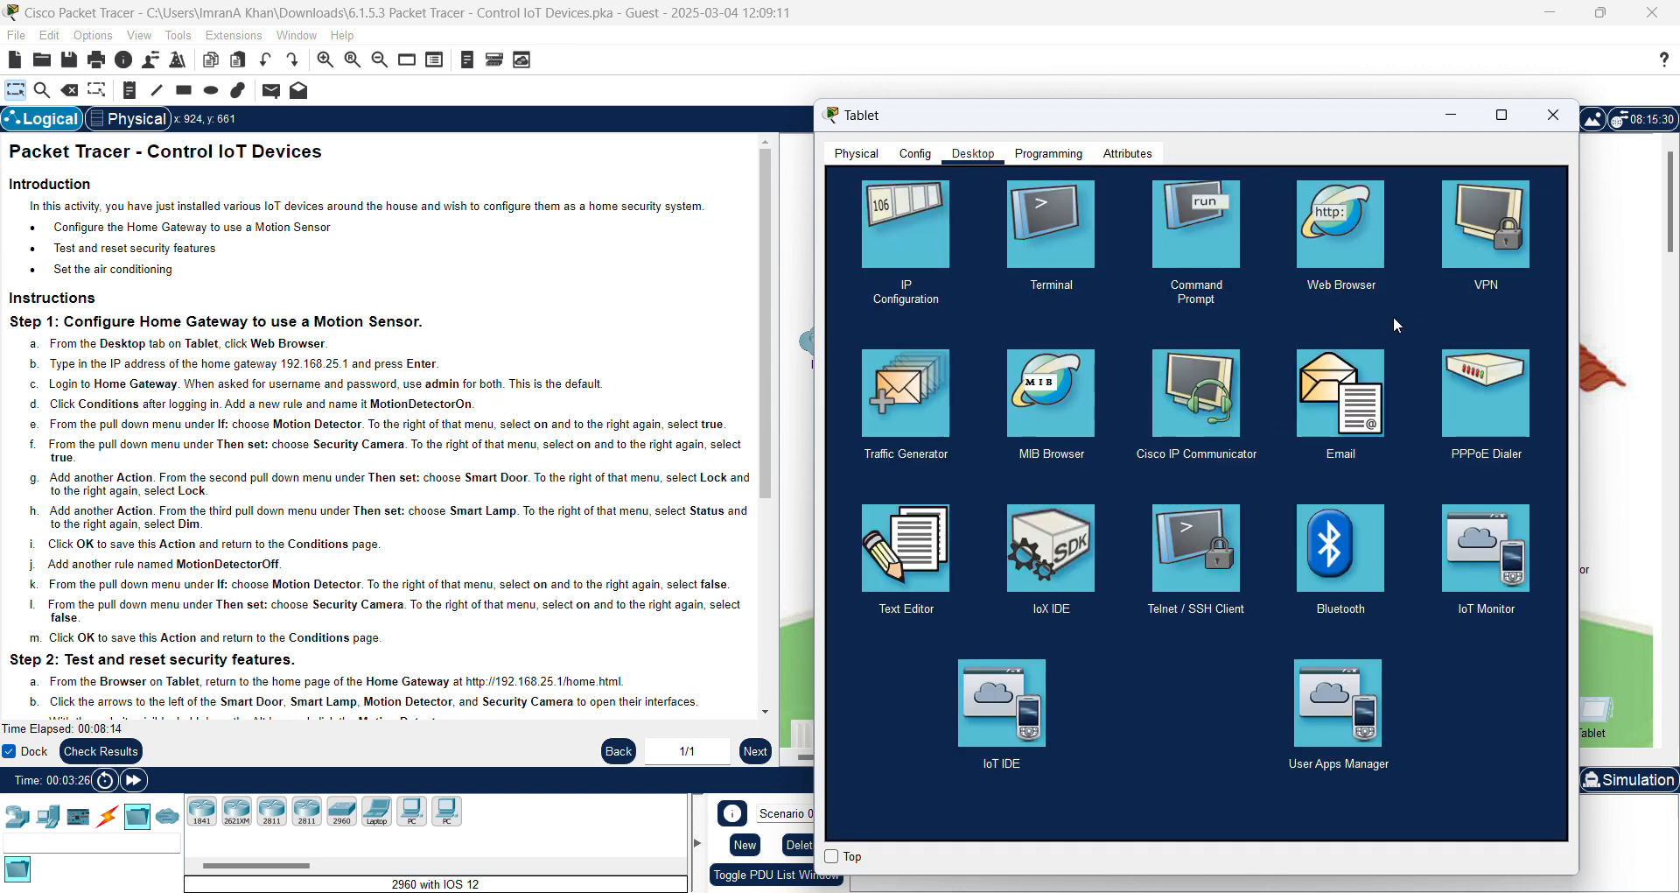
pyautogui.click(1341, 257)
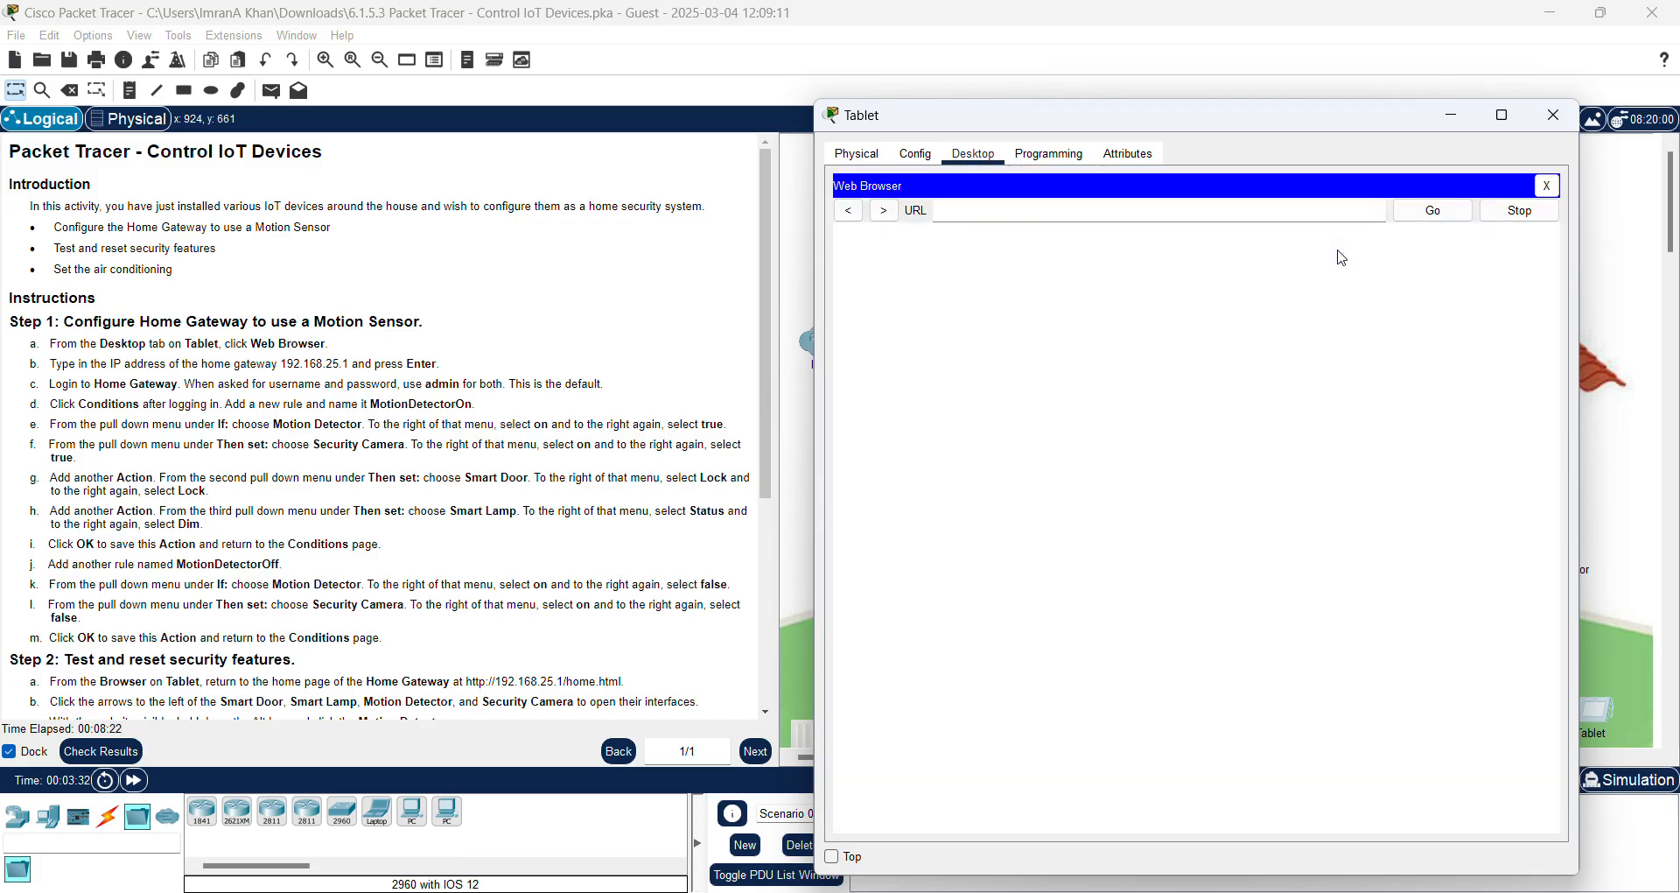
pyautogui.click(1006, 213)
pyautogui.write('192.168.25.1')
pyautogui.press('Return')
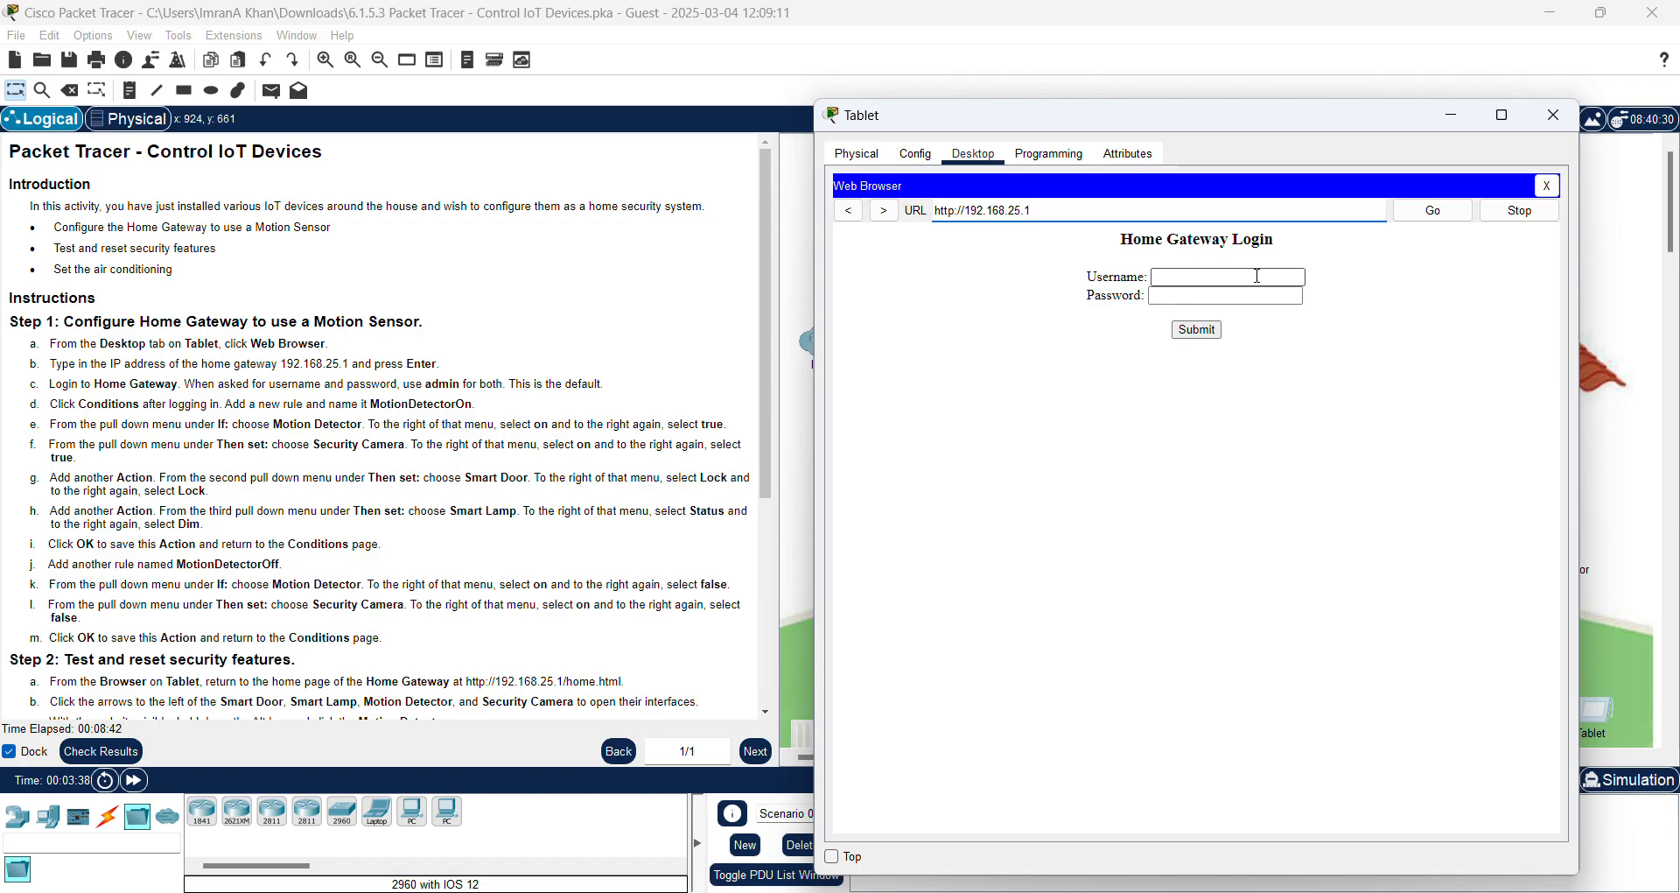
# Step: Log in to the home gateway with the admin username and password
pyautogui.click(1239, 281)
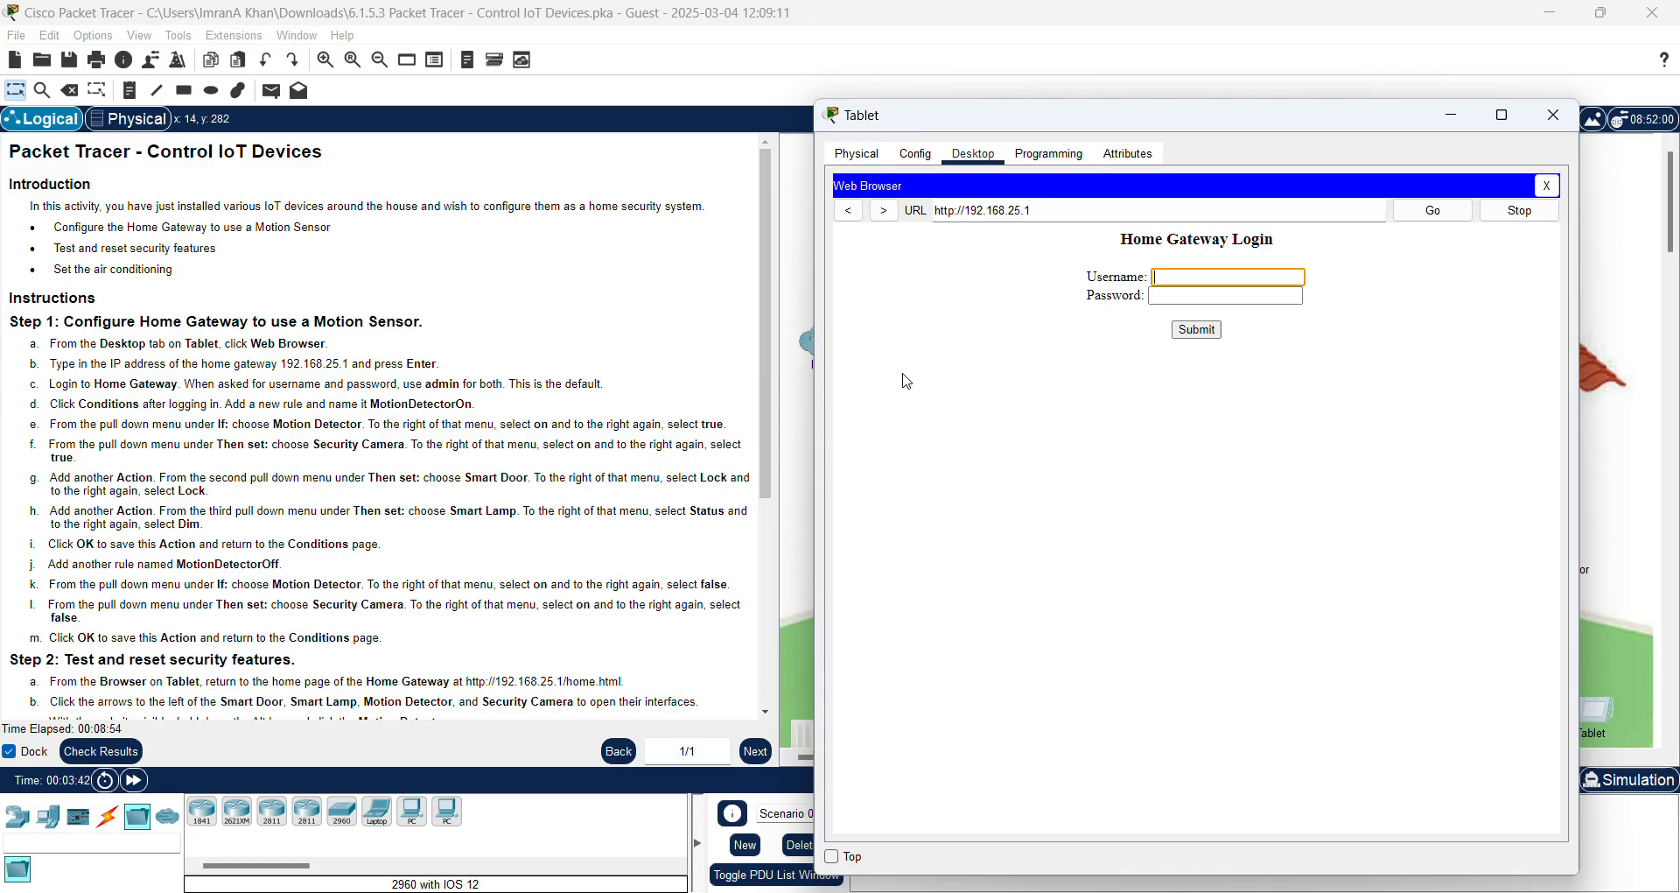
pyautogui.write('admin')
pyautogui.click(1182, 299)
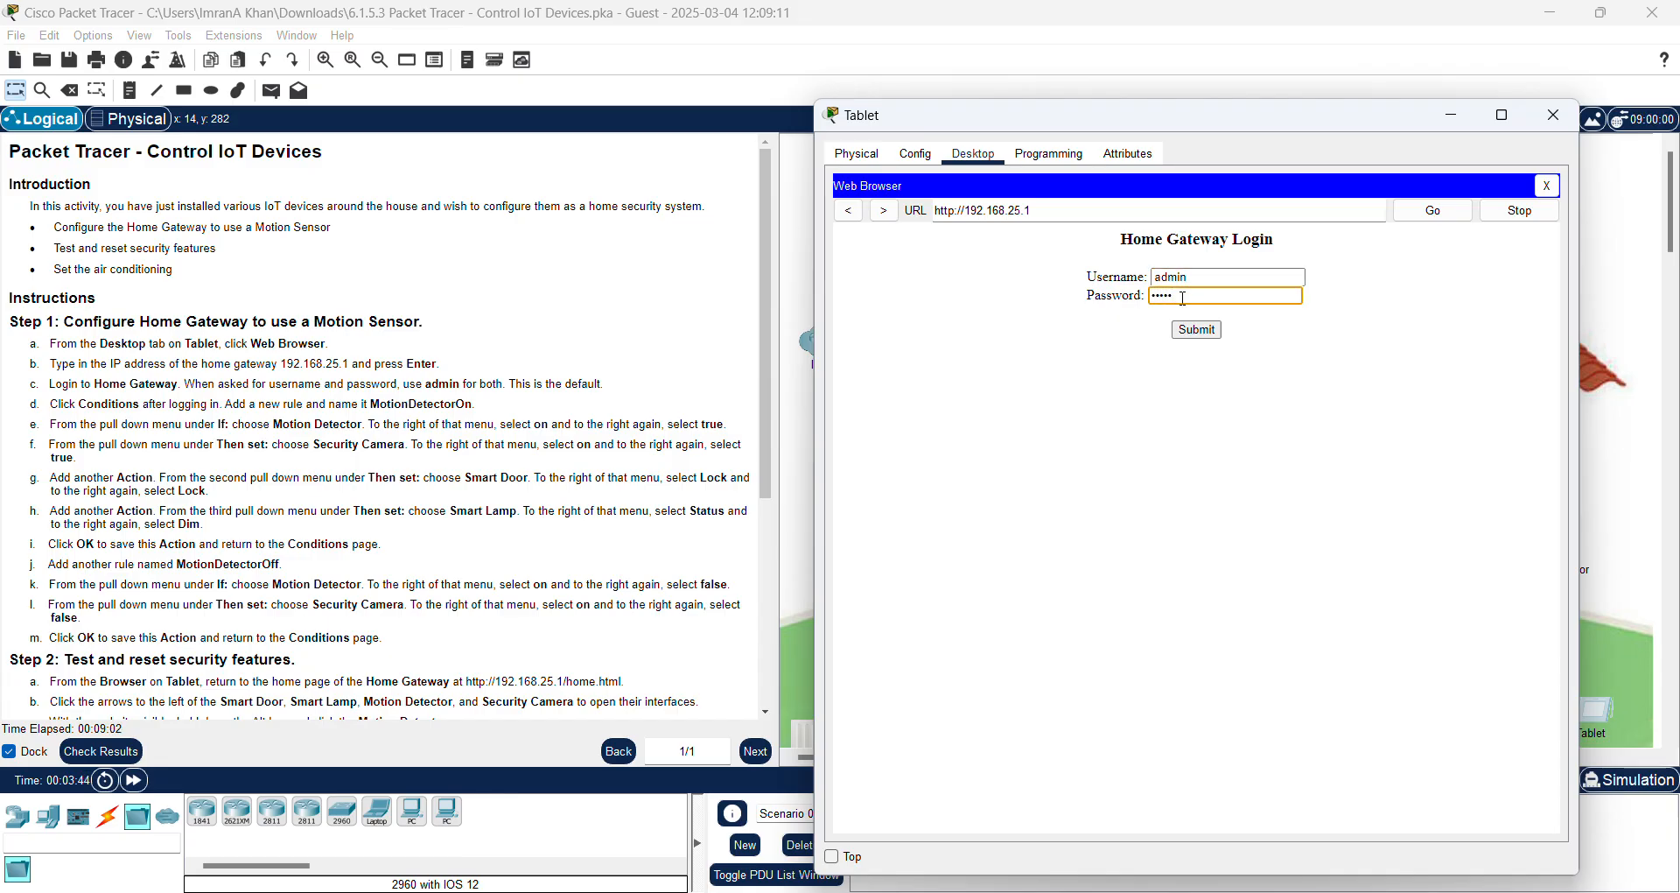
pyautogui.write('admin')
pyautogui.click(1196, 330)
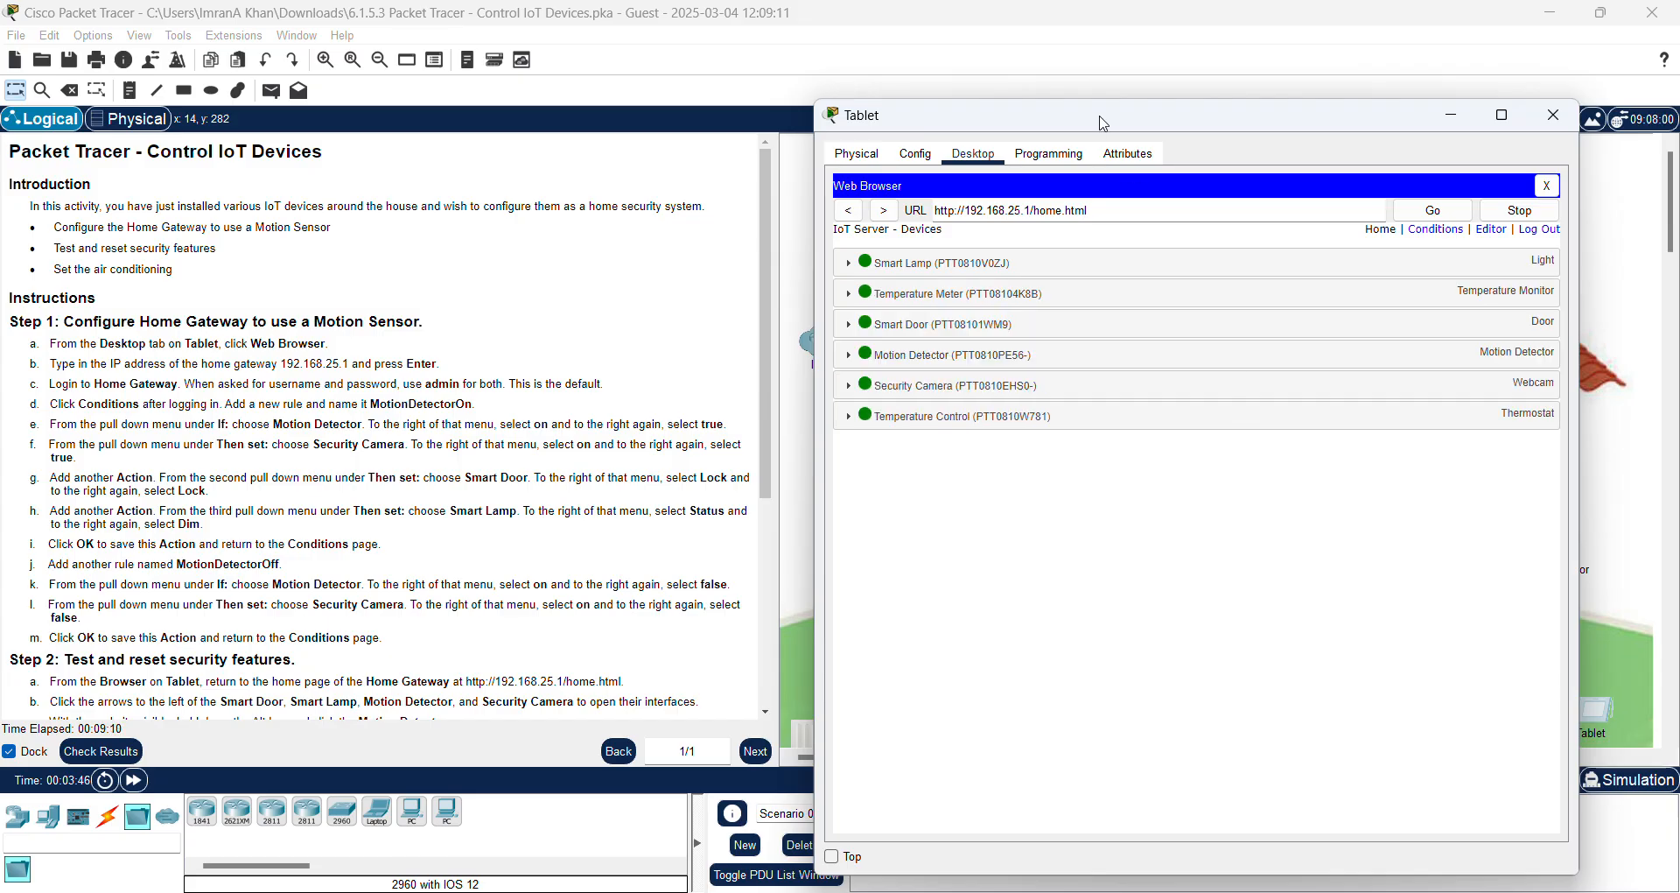
pyautogui.moveTo(1149, 122)
pyautogui.mouseDown()
pyautogui.moveTo(1119, 122)
pyautogui.moveTo(1125, 100)
pyautogui.mouseUp()
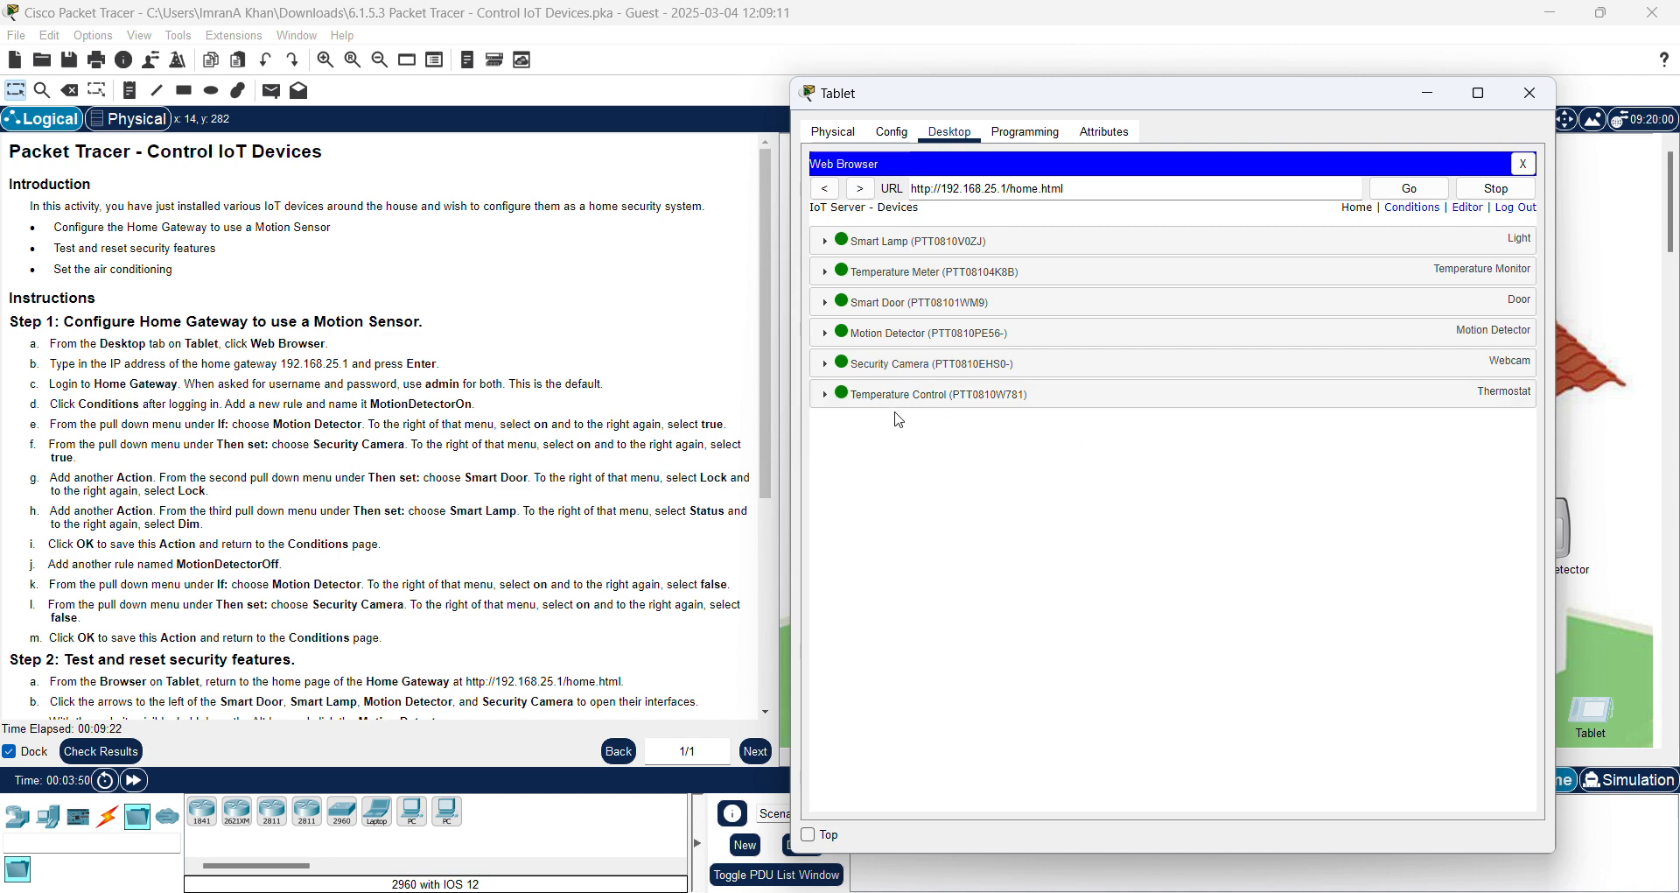
pyautogui.click(828, 335)
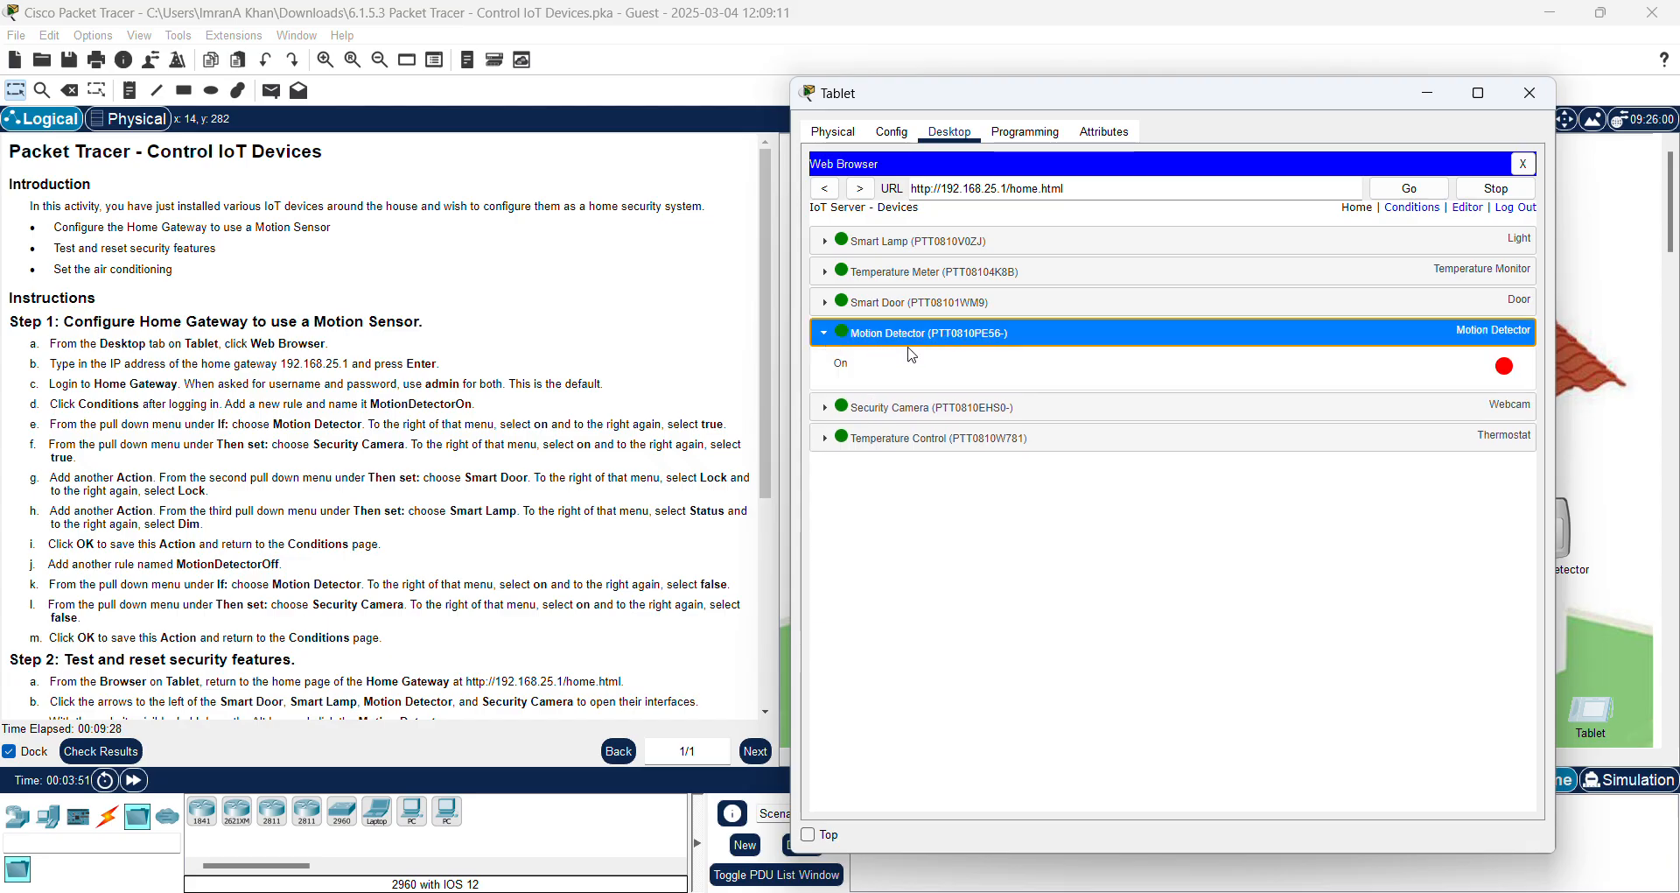
pyautogui.click(824, 336)
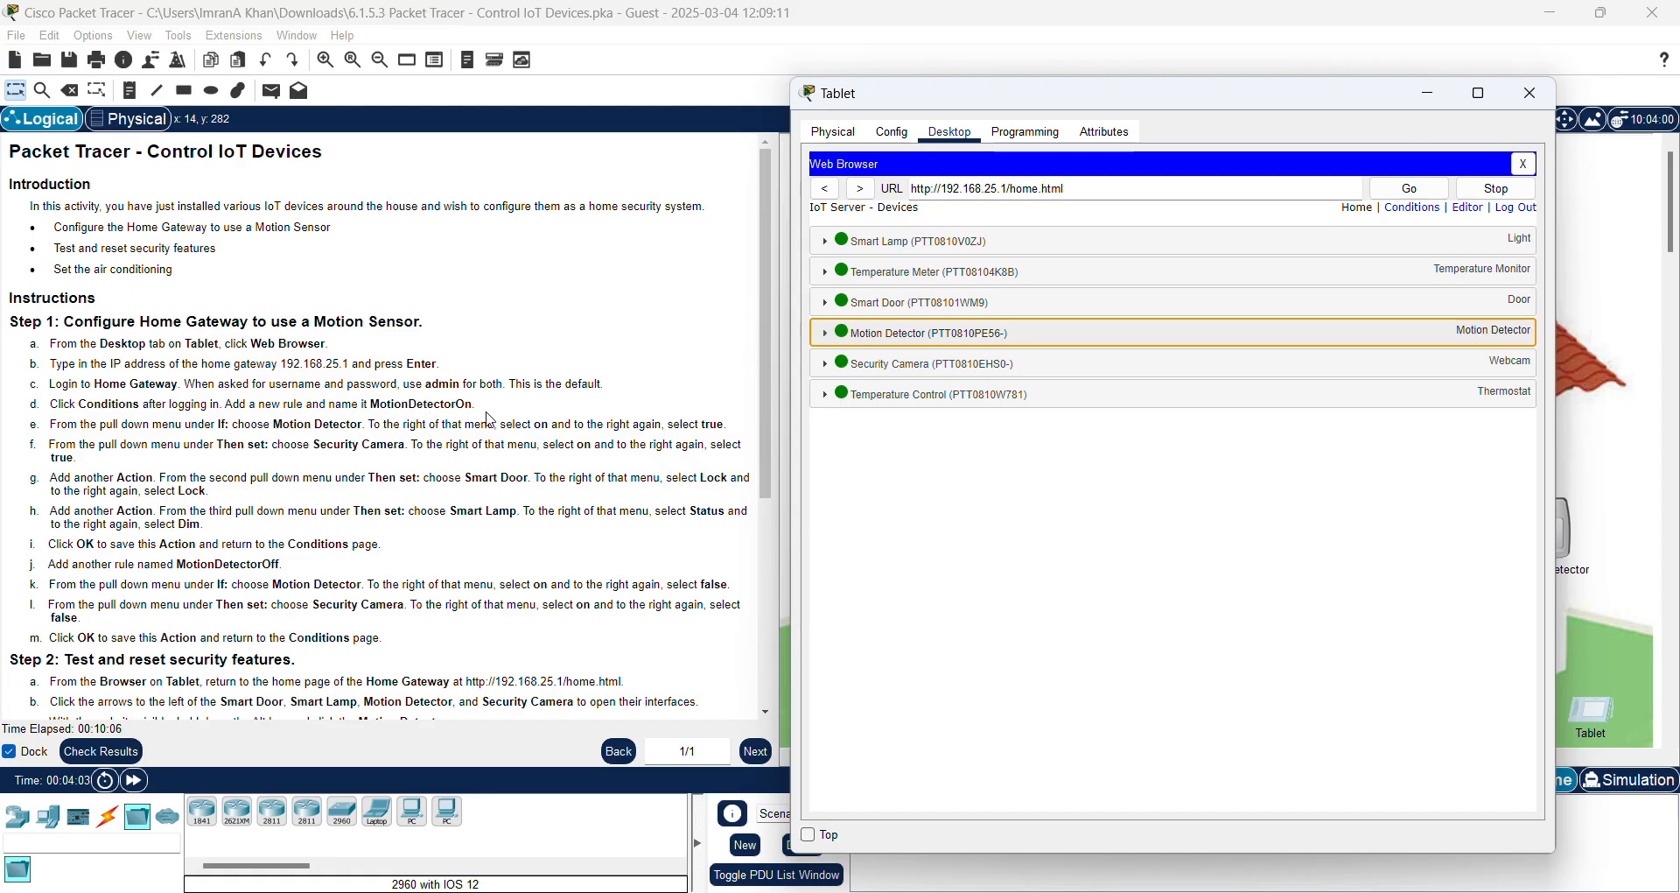
# Step: Copy the rule name MotionDetectorOn from step d of the instructions
pyautogui.click(375, 407)
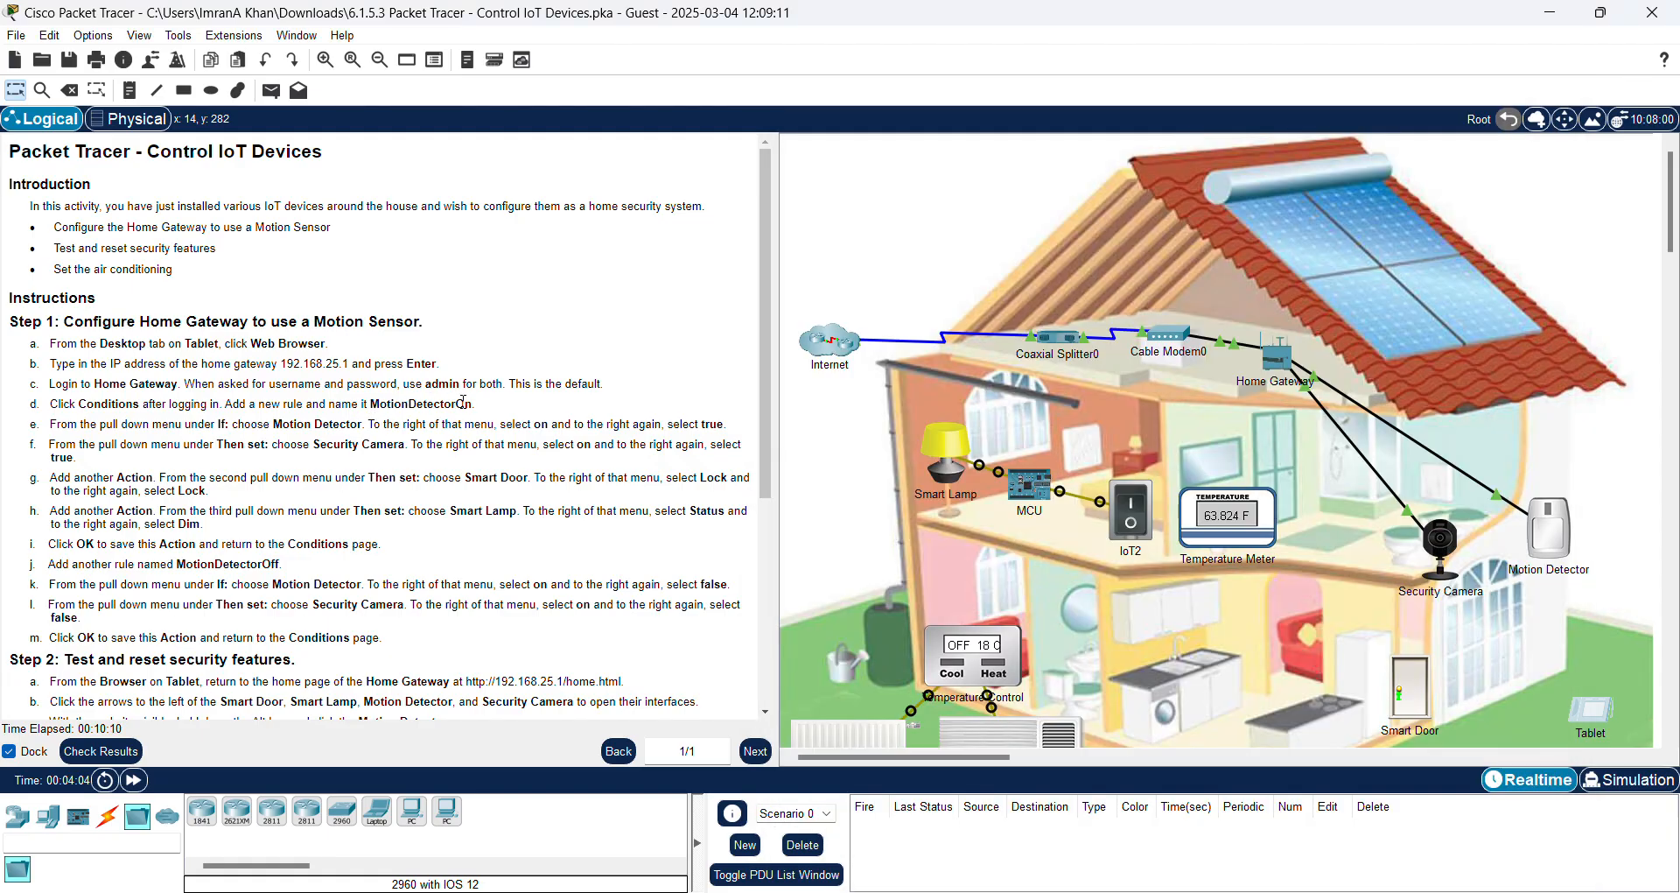
pyautogui.moveTo(372, 406); pyautogui.dragTo(442, 408)
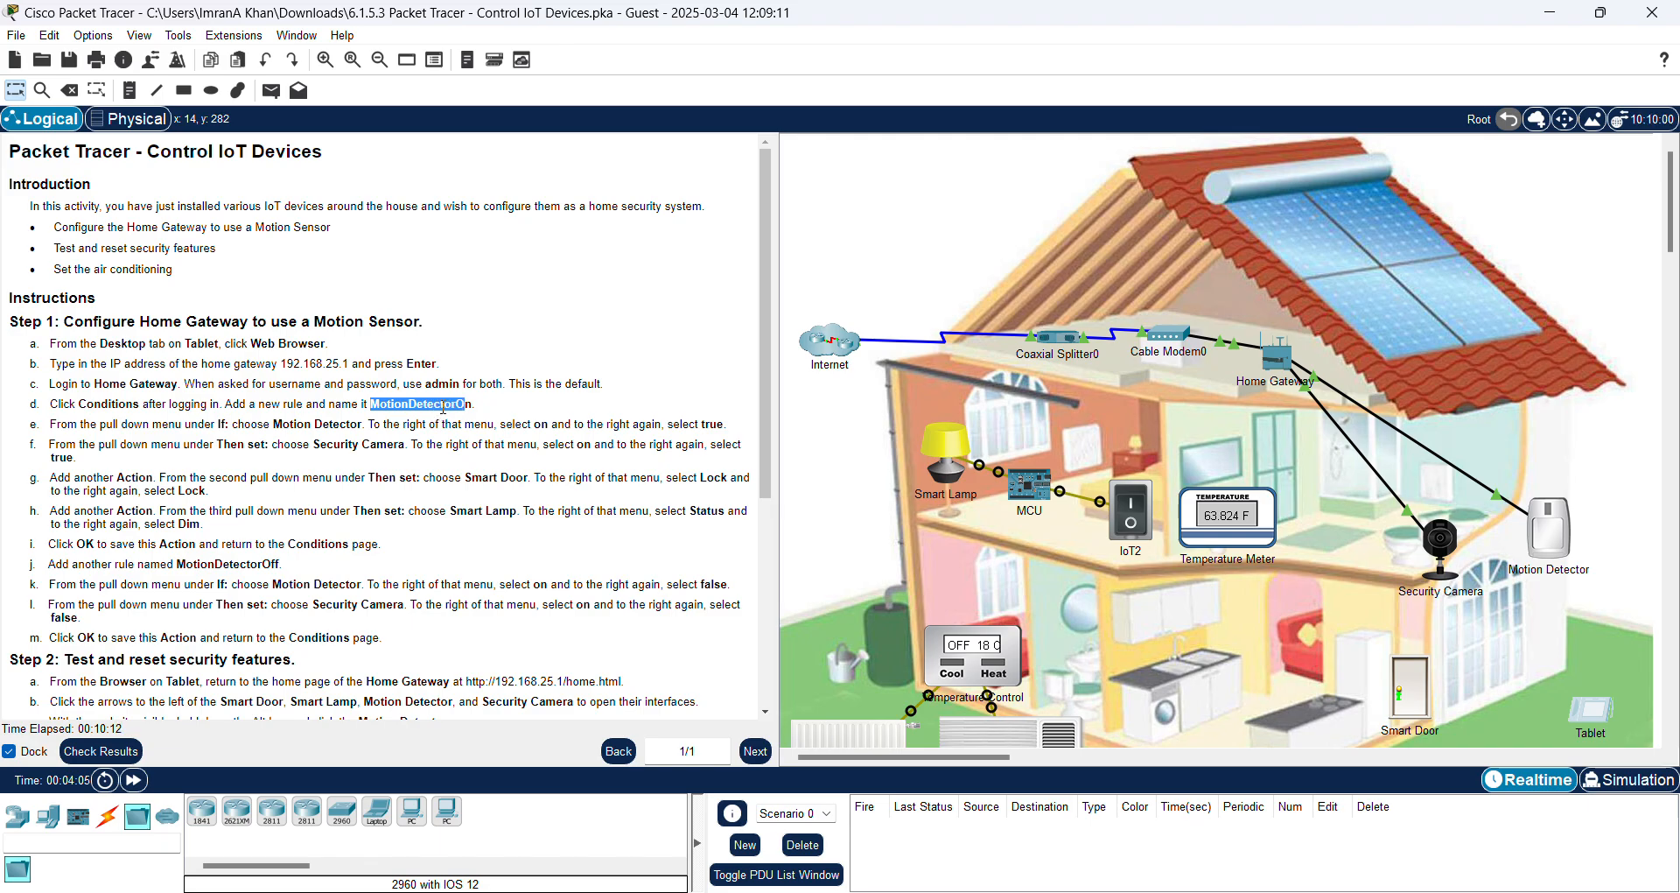
pyautogui.click(470, 405)
pyautogui.moveTo(371, 405); pyautogui.dragTo(478, 405)
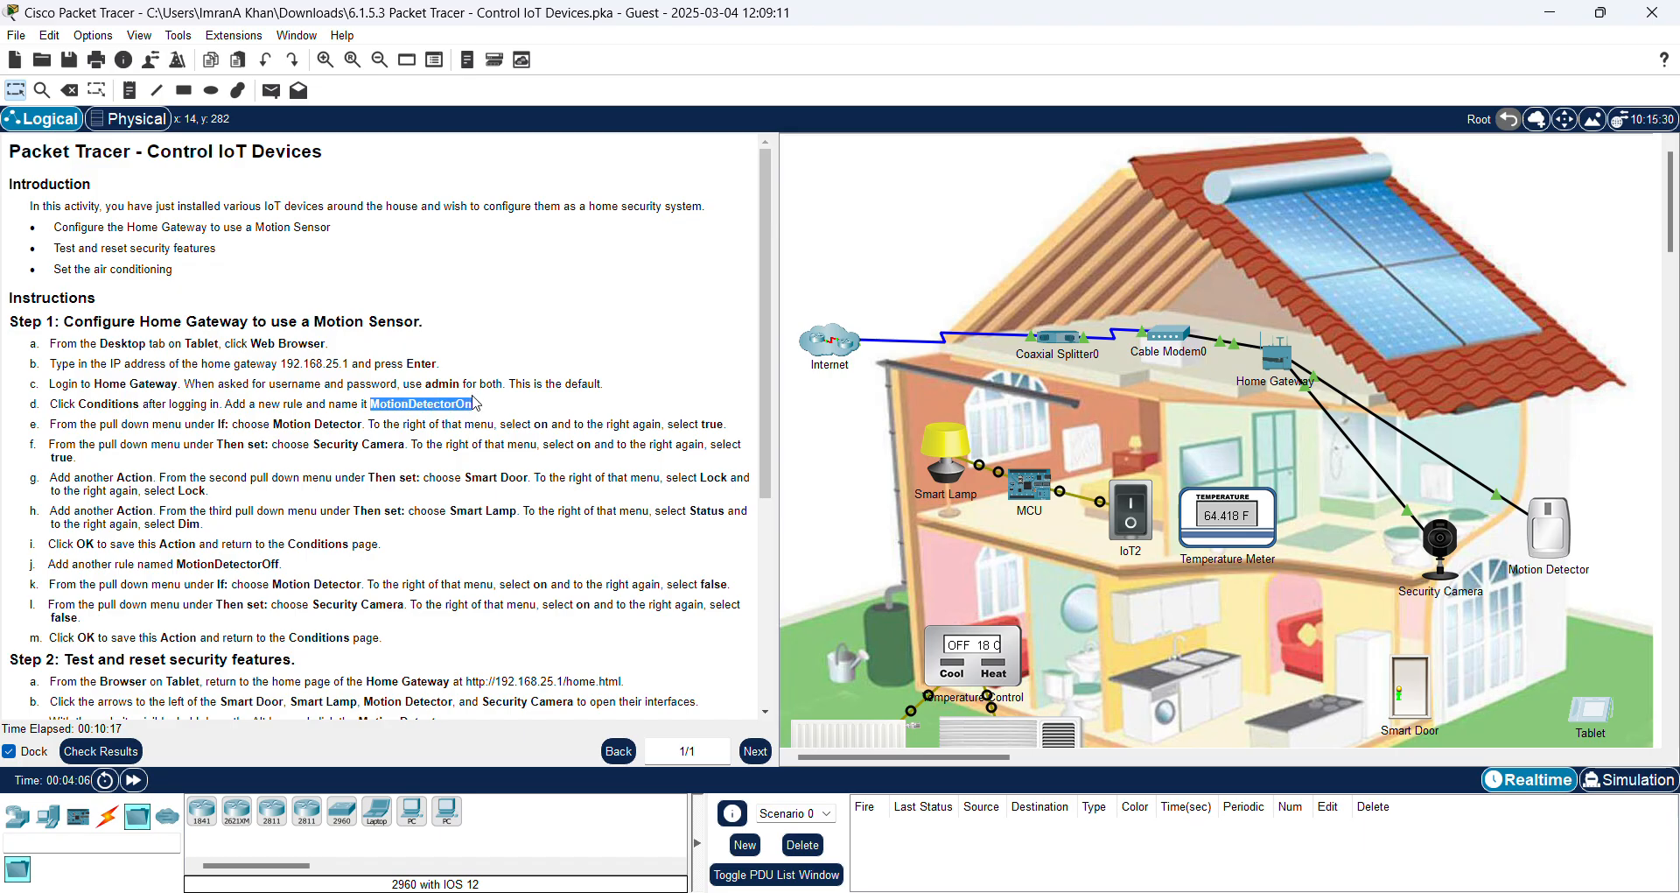
pyautogui.rightClick(454, 403)
pyautogui.click(475, 417)
# Step: Bring up the gateway's Device Conditions page in the Tablet's browser
pyautogui.click(1599, 709)
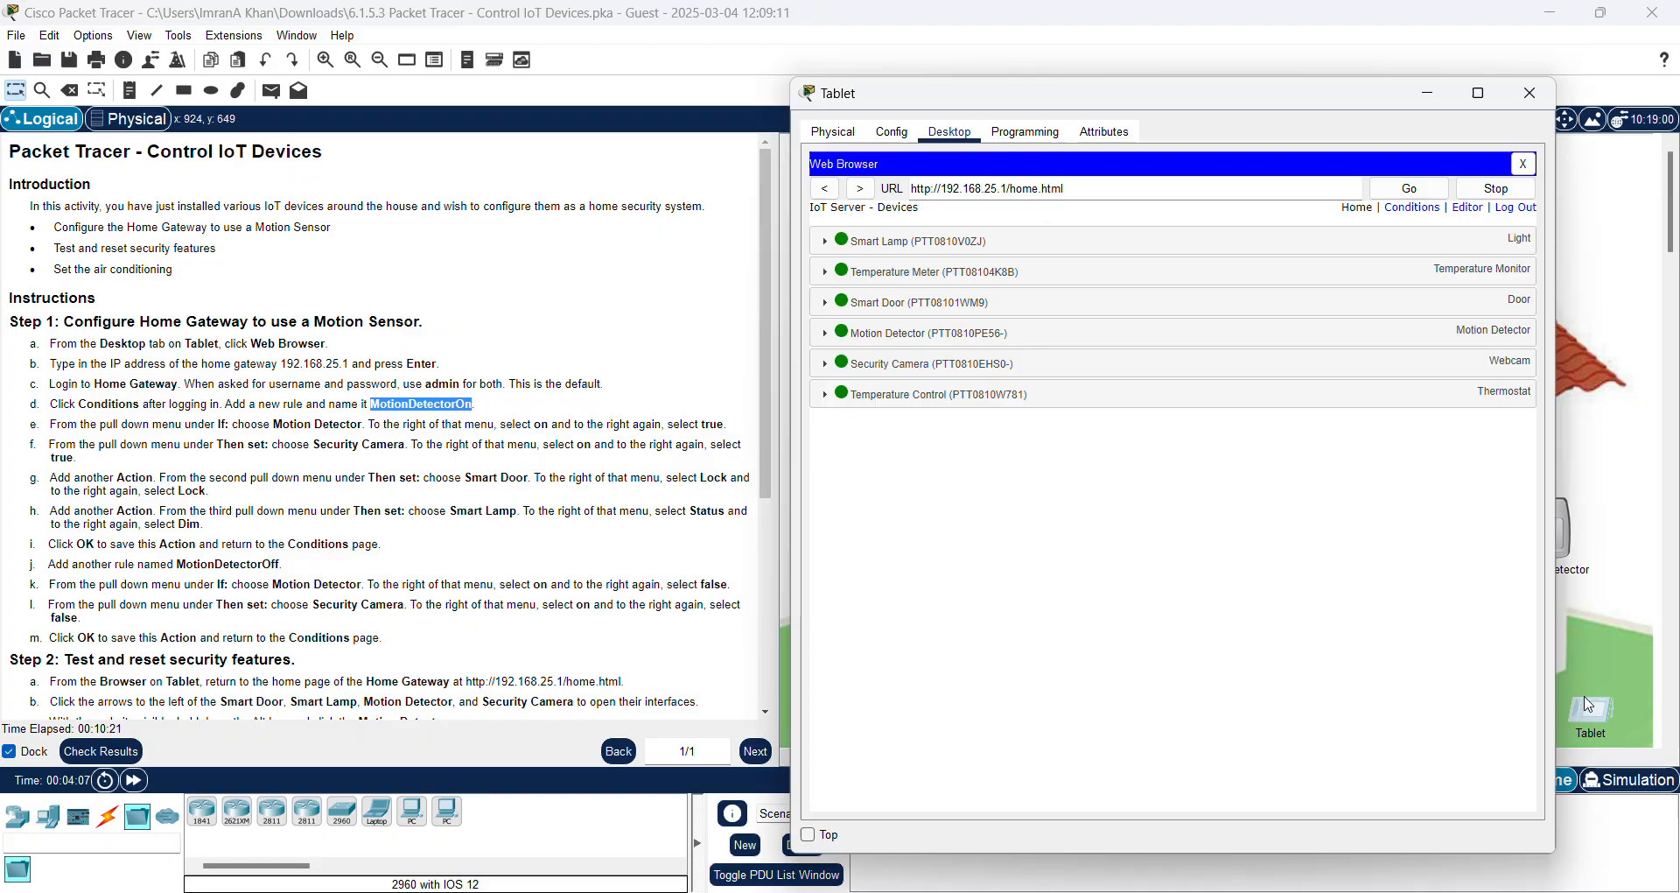
pyautogui.click(1422, 211)
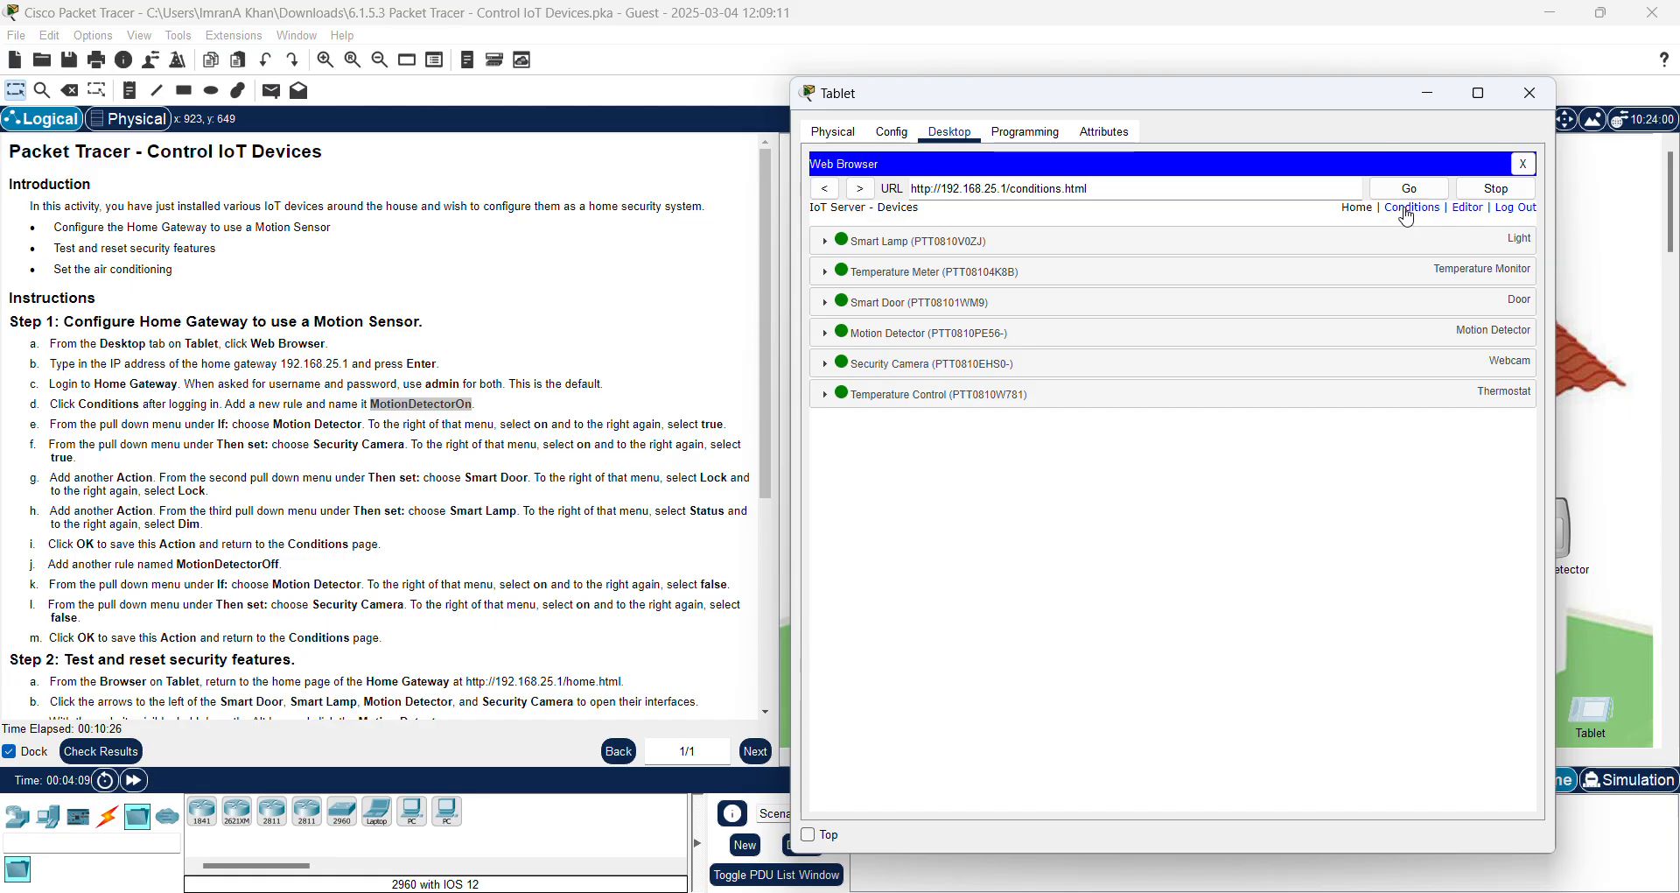
pyautogui.click(1406, 210)
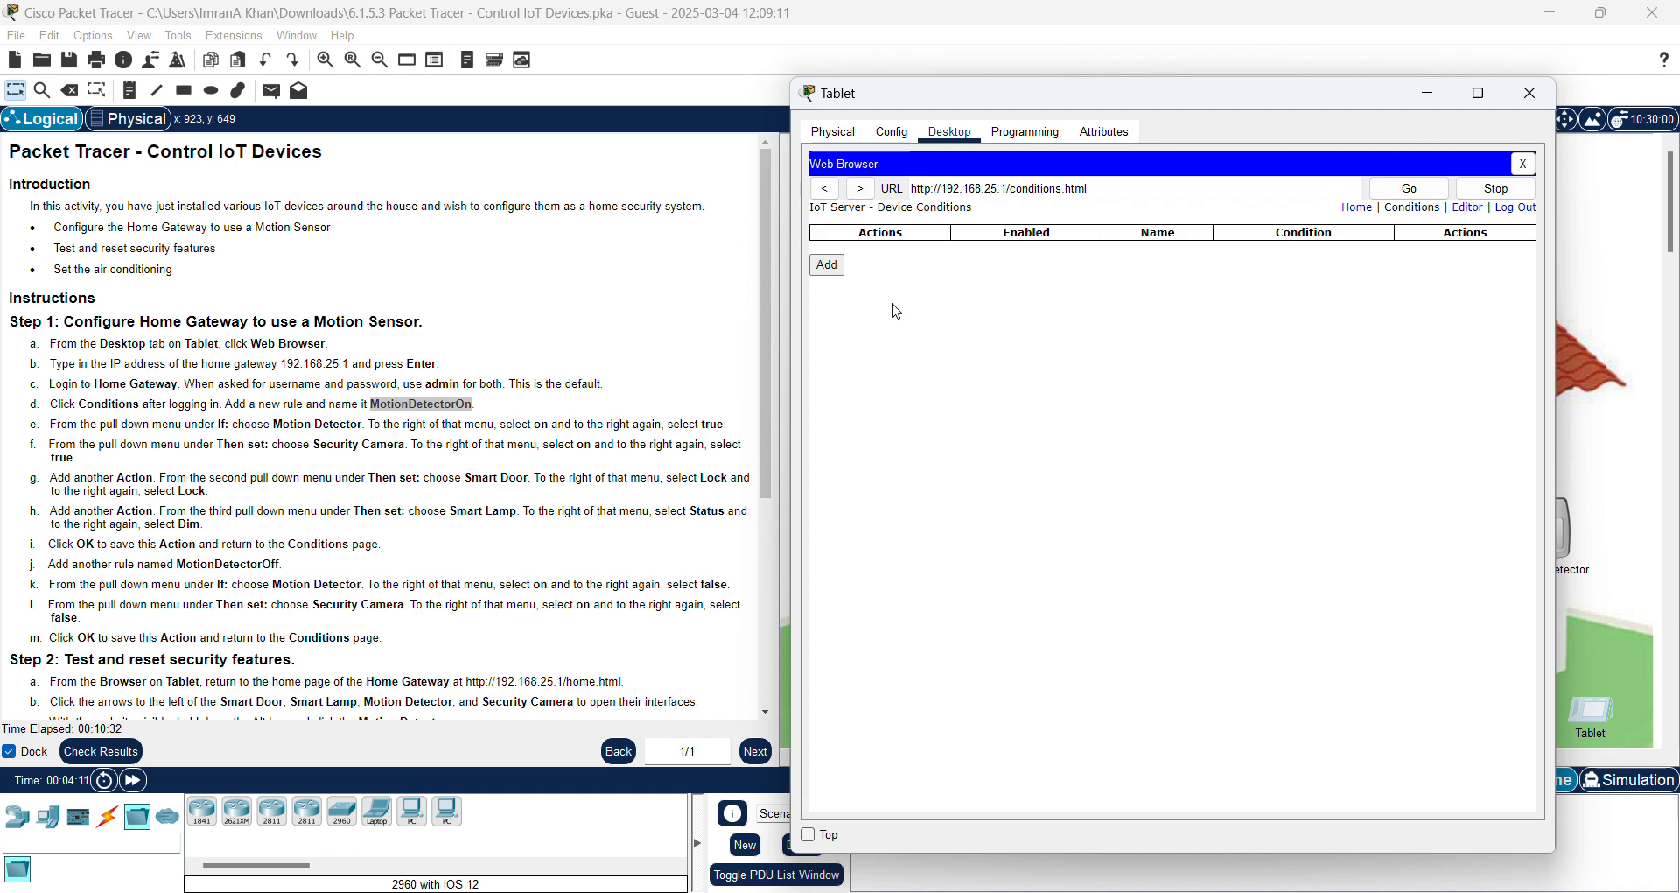
# Step: Add a rule named MotionDetectorOn with the condition Motion Detector On is true
pyautogui.click(829, 265)
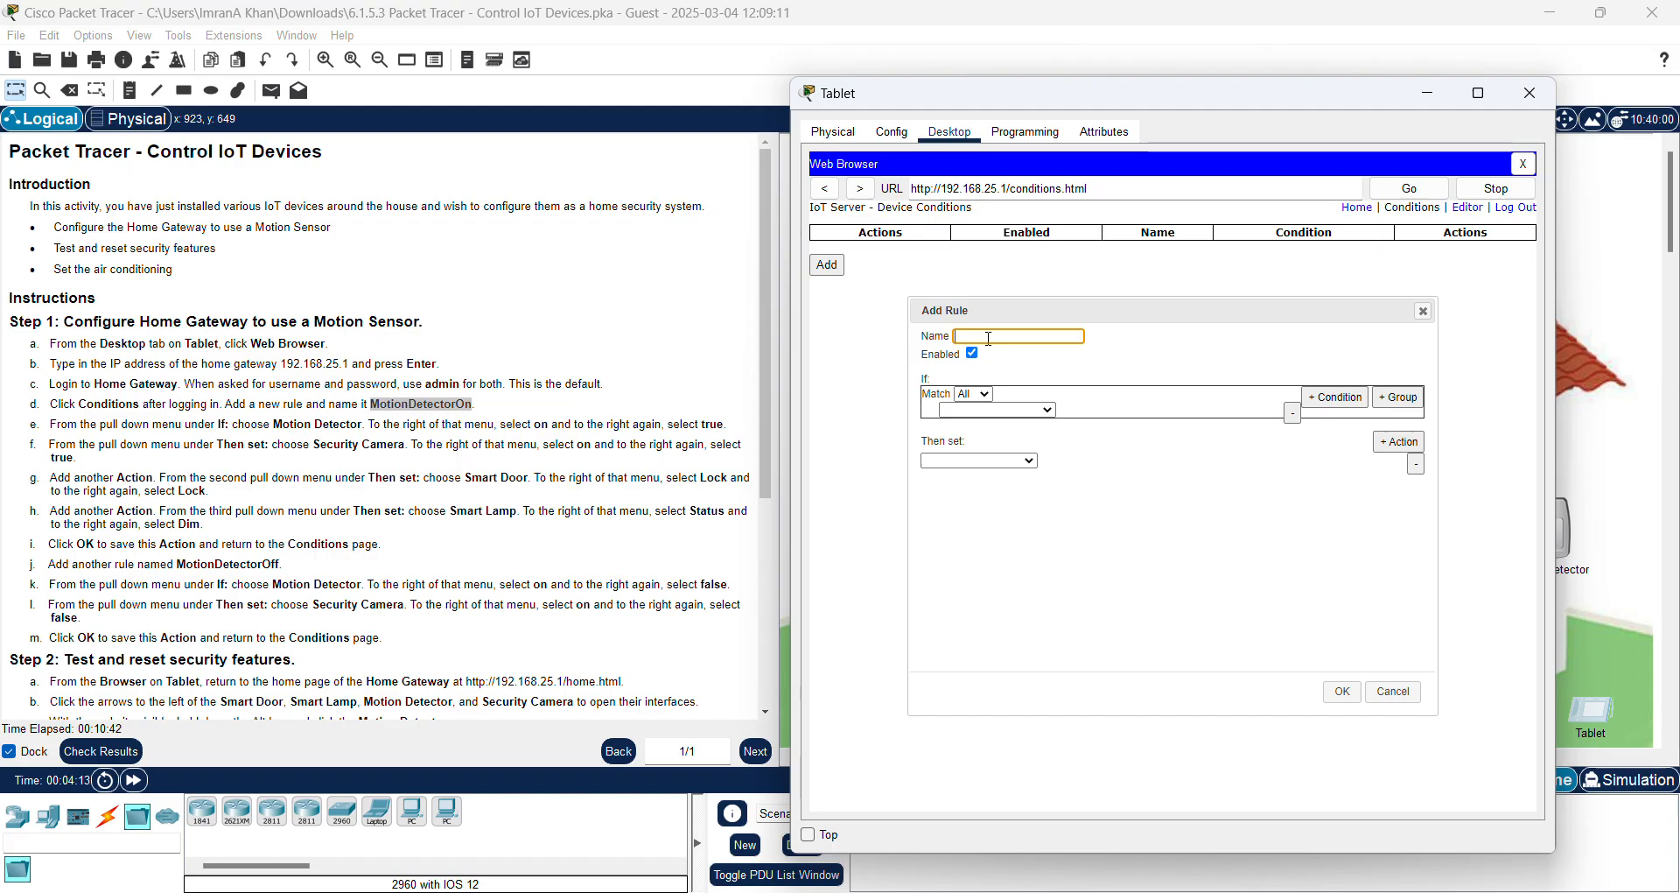
pyautogui.hotkey('ctrl', 'v')
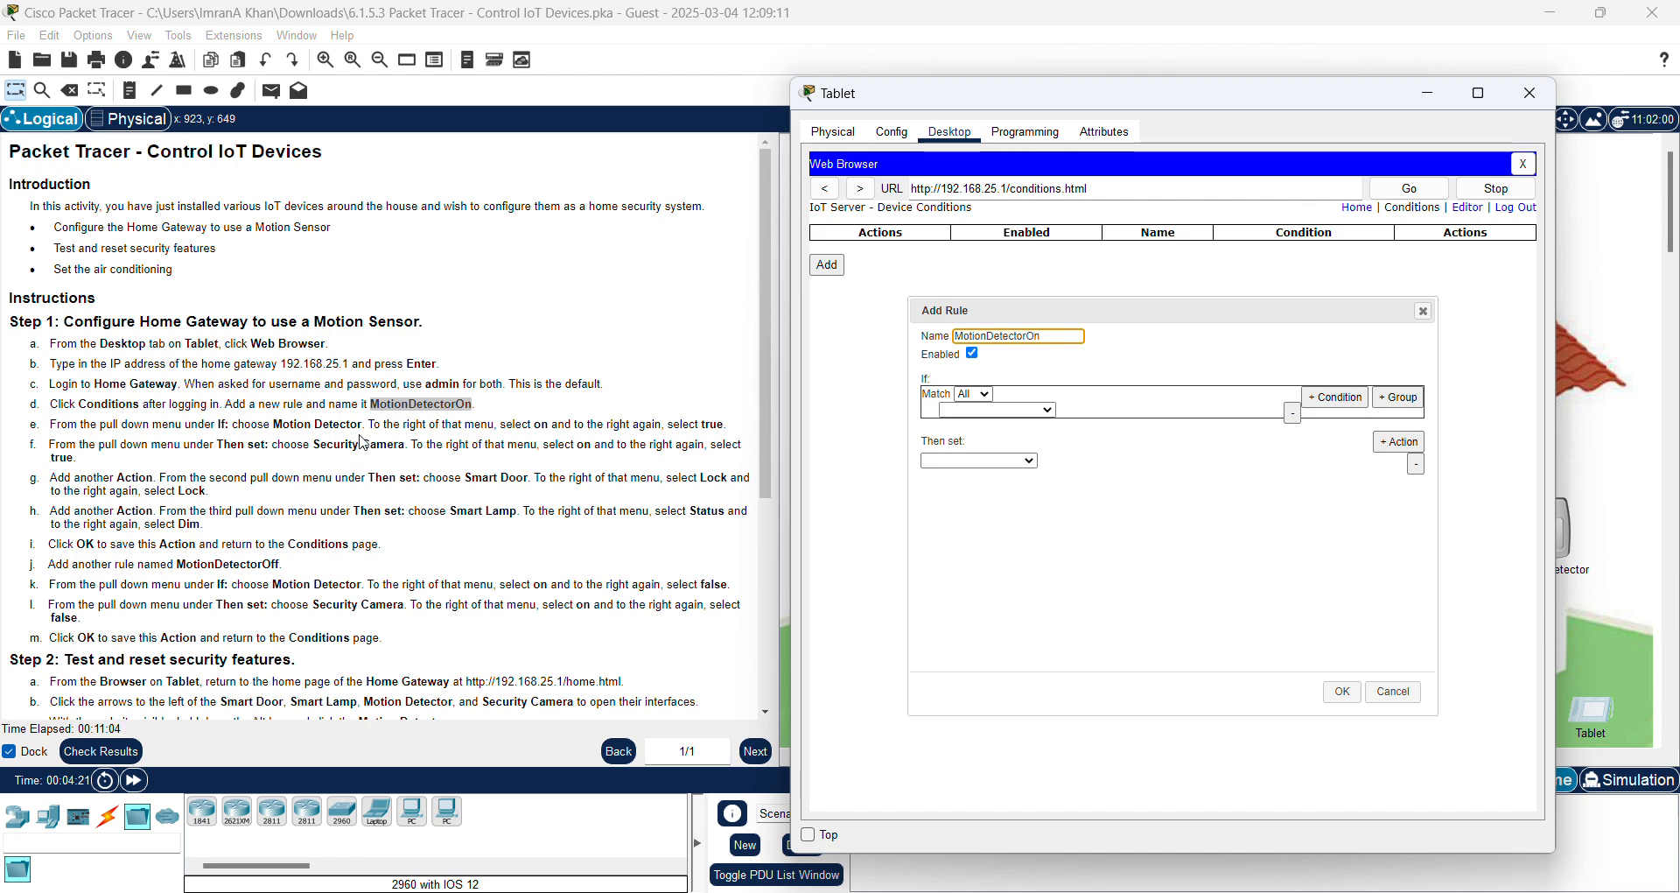
pyautogui.click(1048, 411)
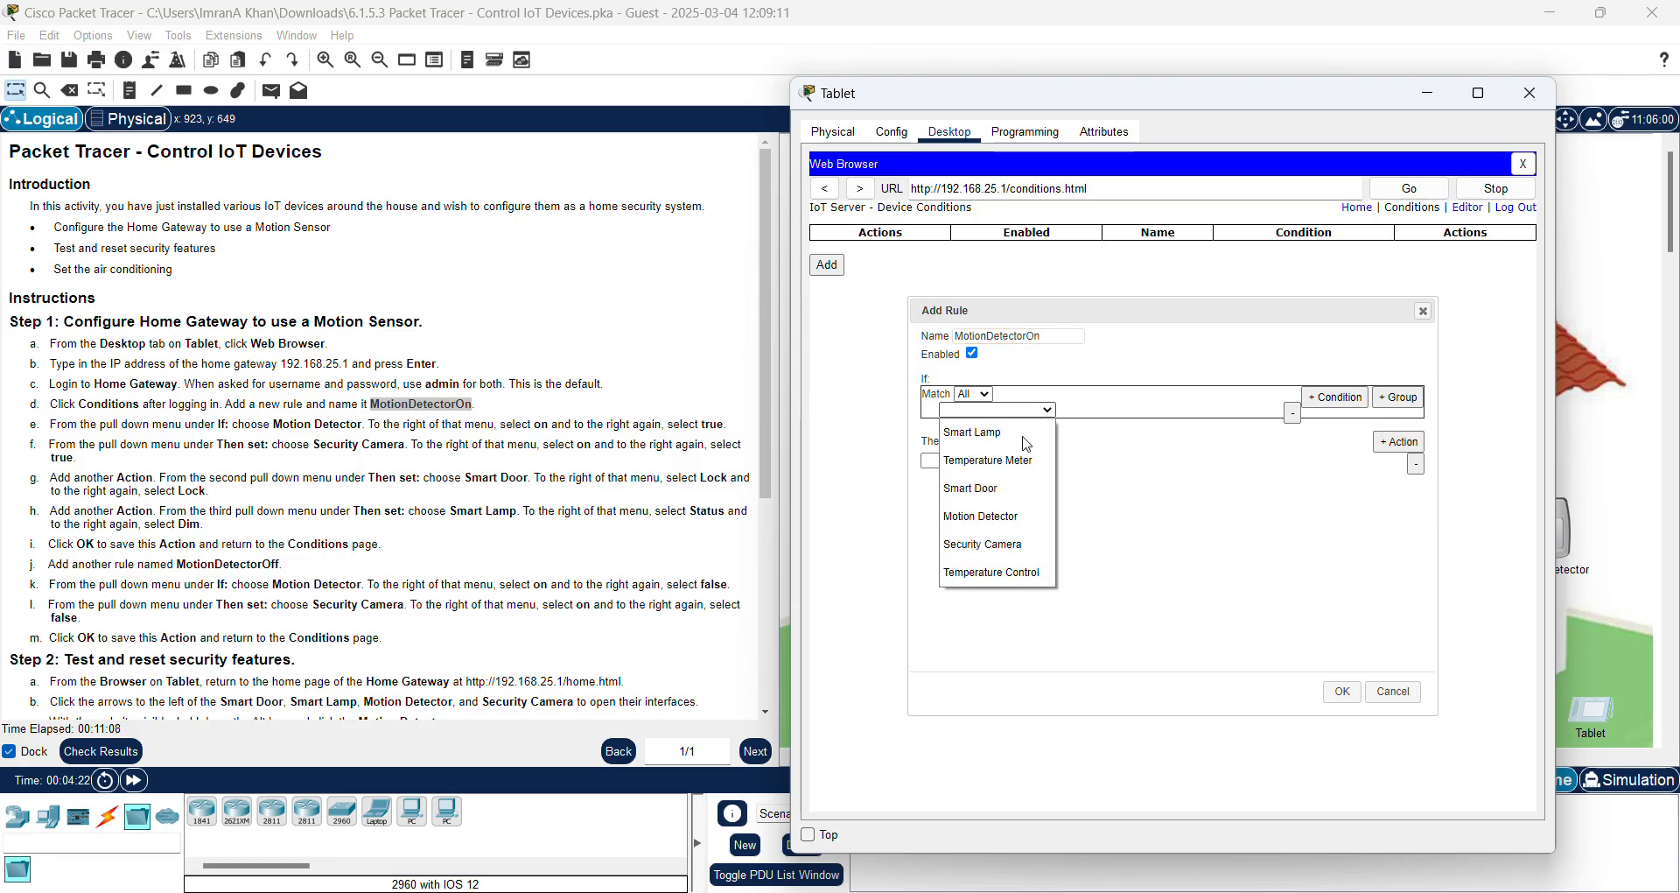
pyautogui.click(981, 517)
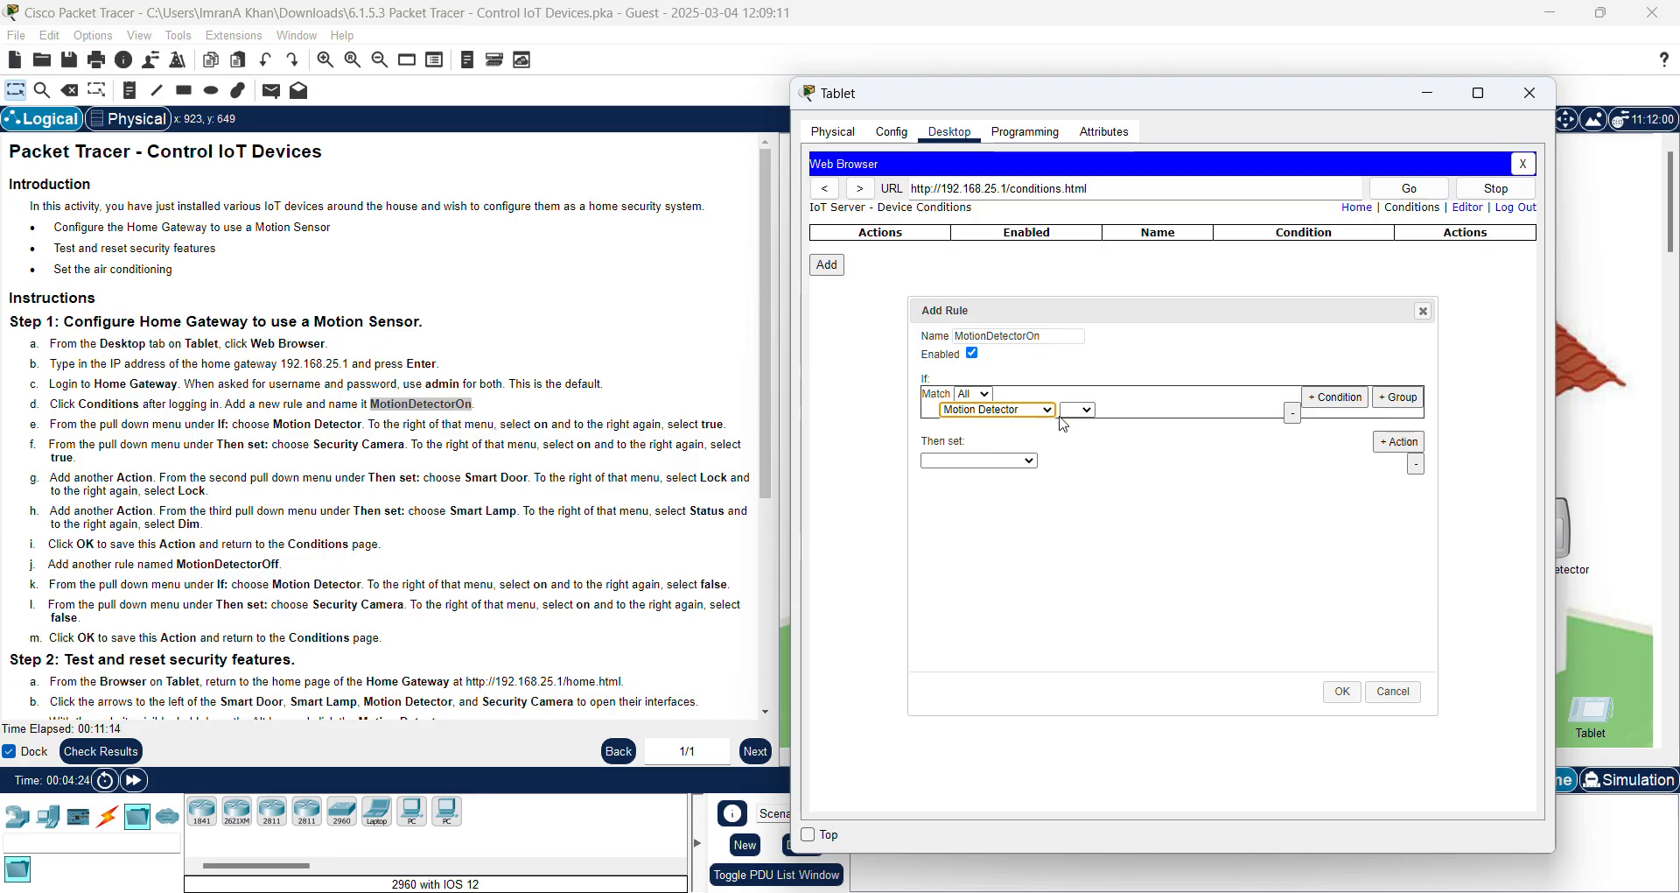
pyautogui.click(1090, 413)
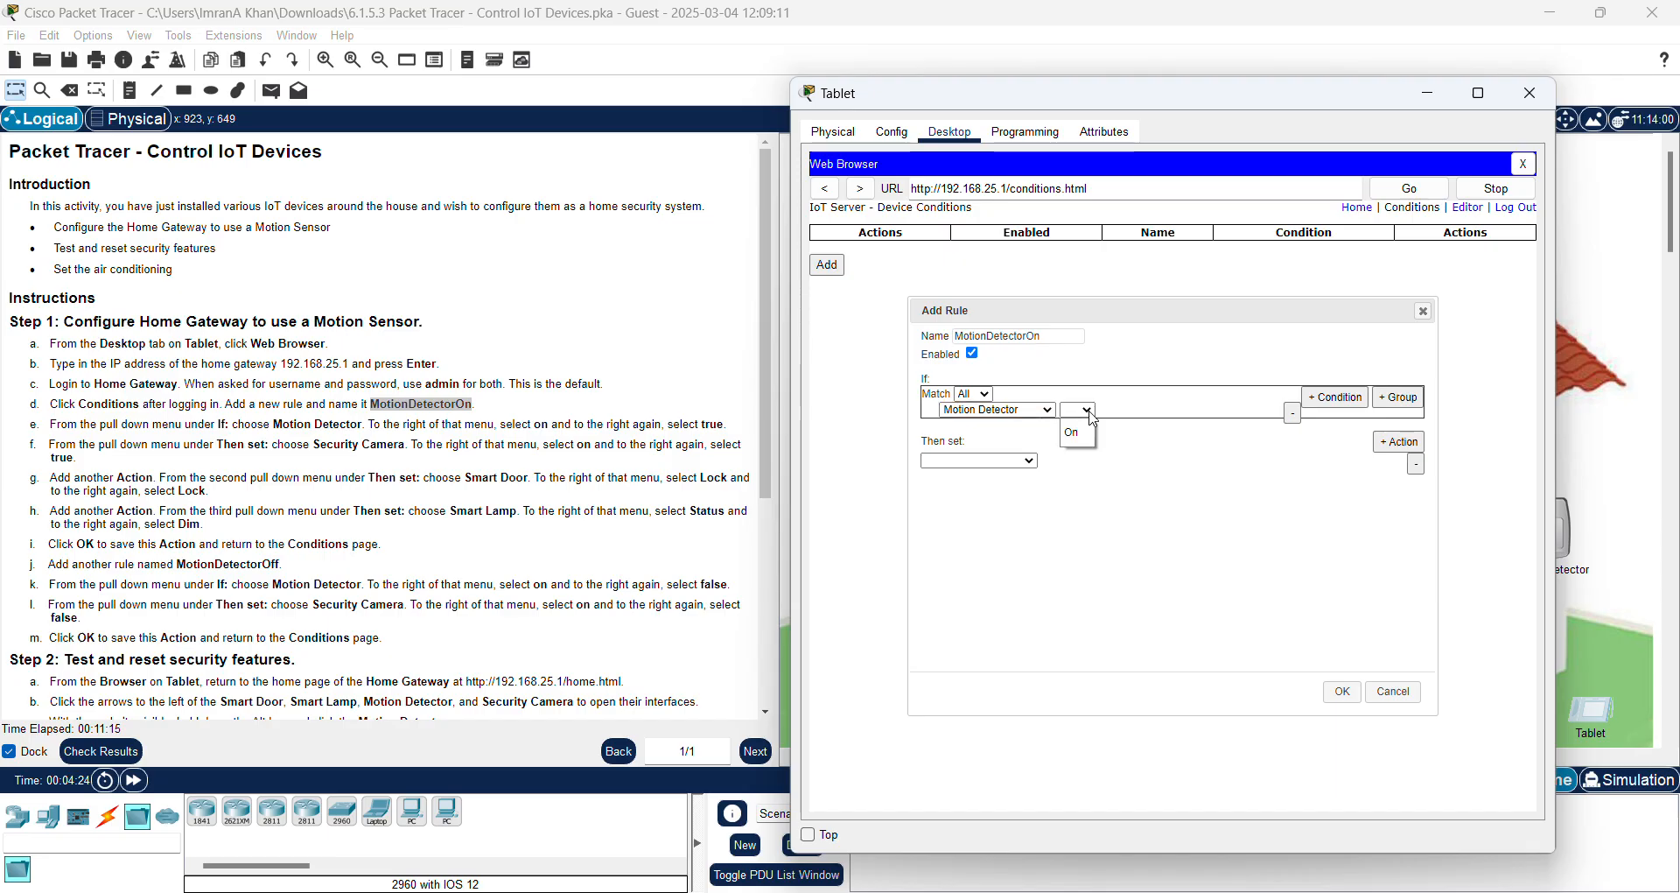
pyautogui.click(1086, 441)
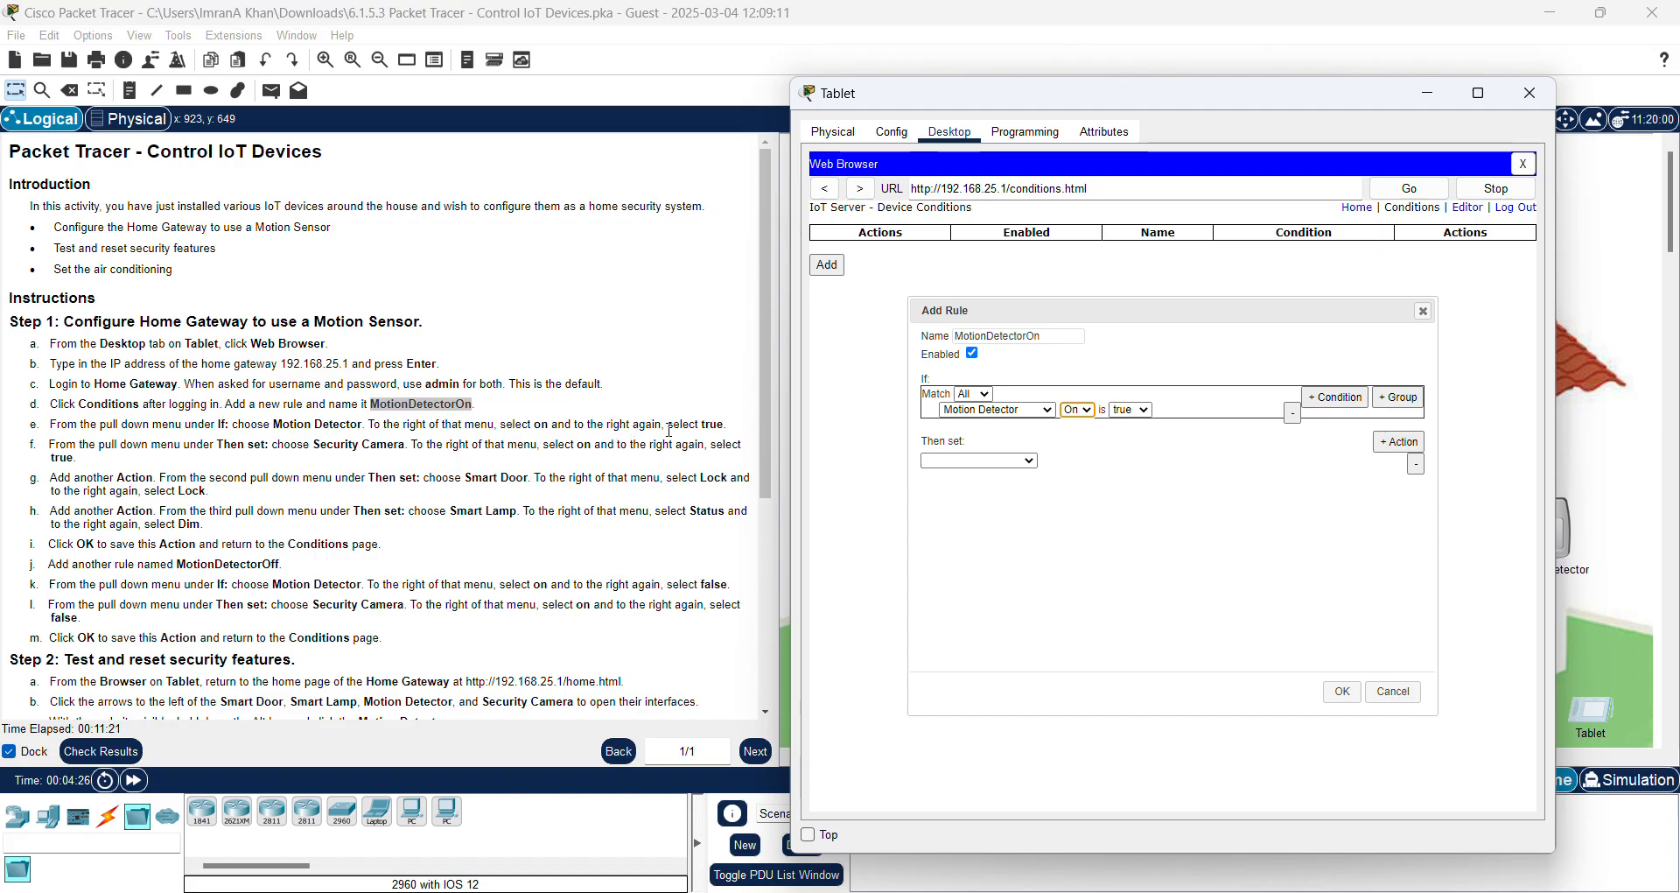
pyautogui.click(1148, 413)
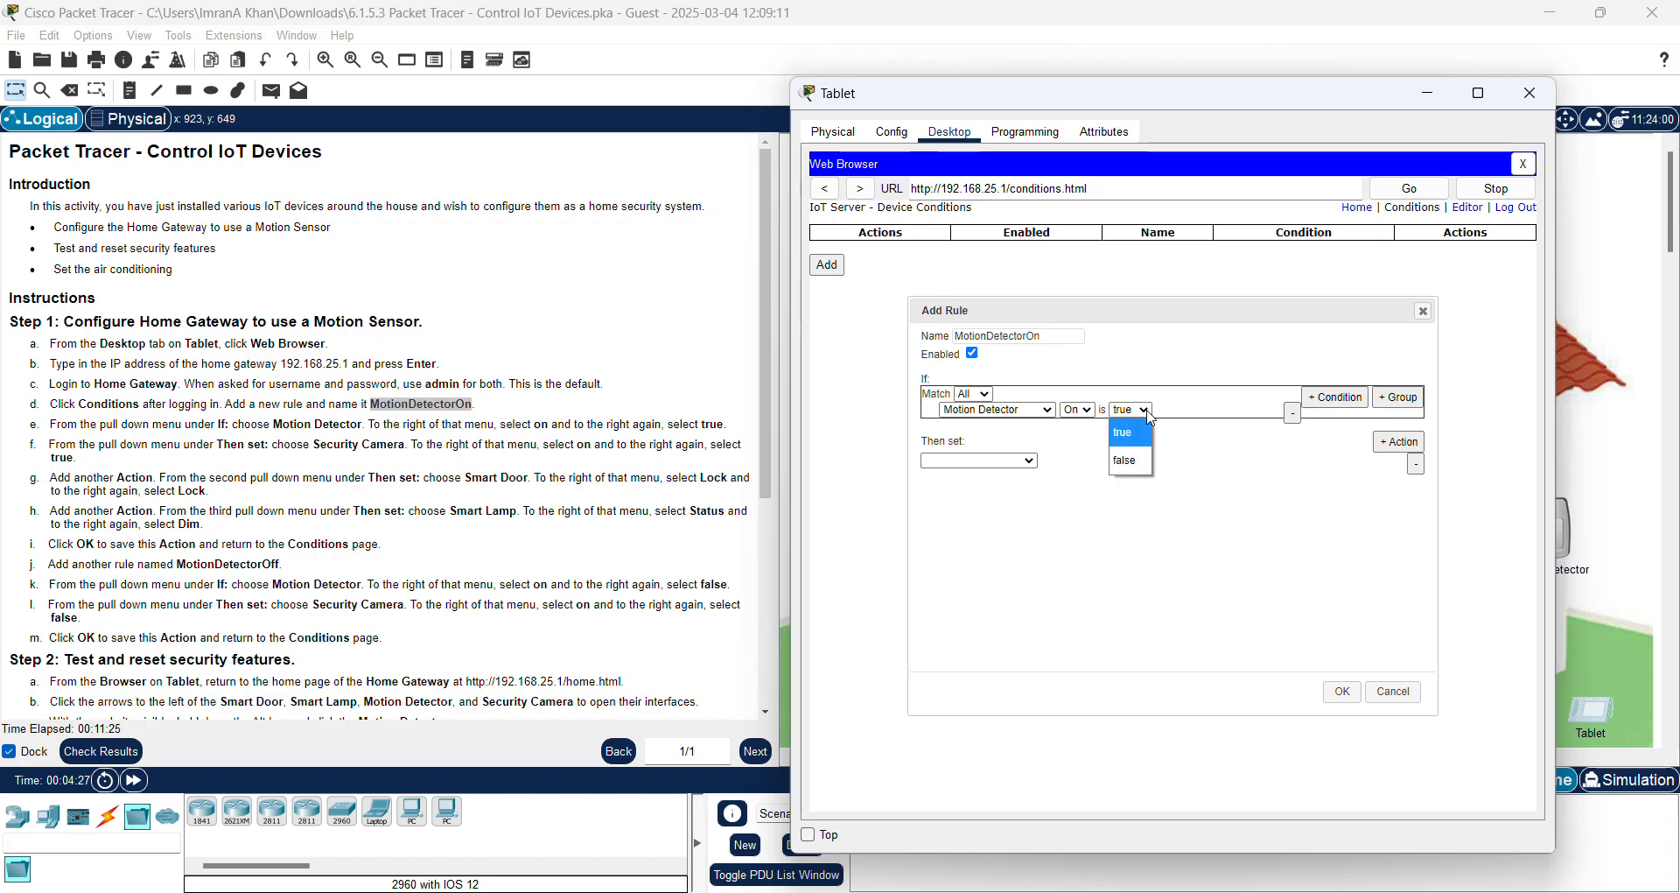
pyautogui.click(1147, 431)
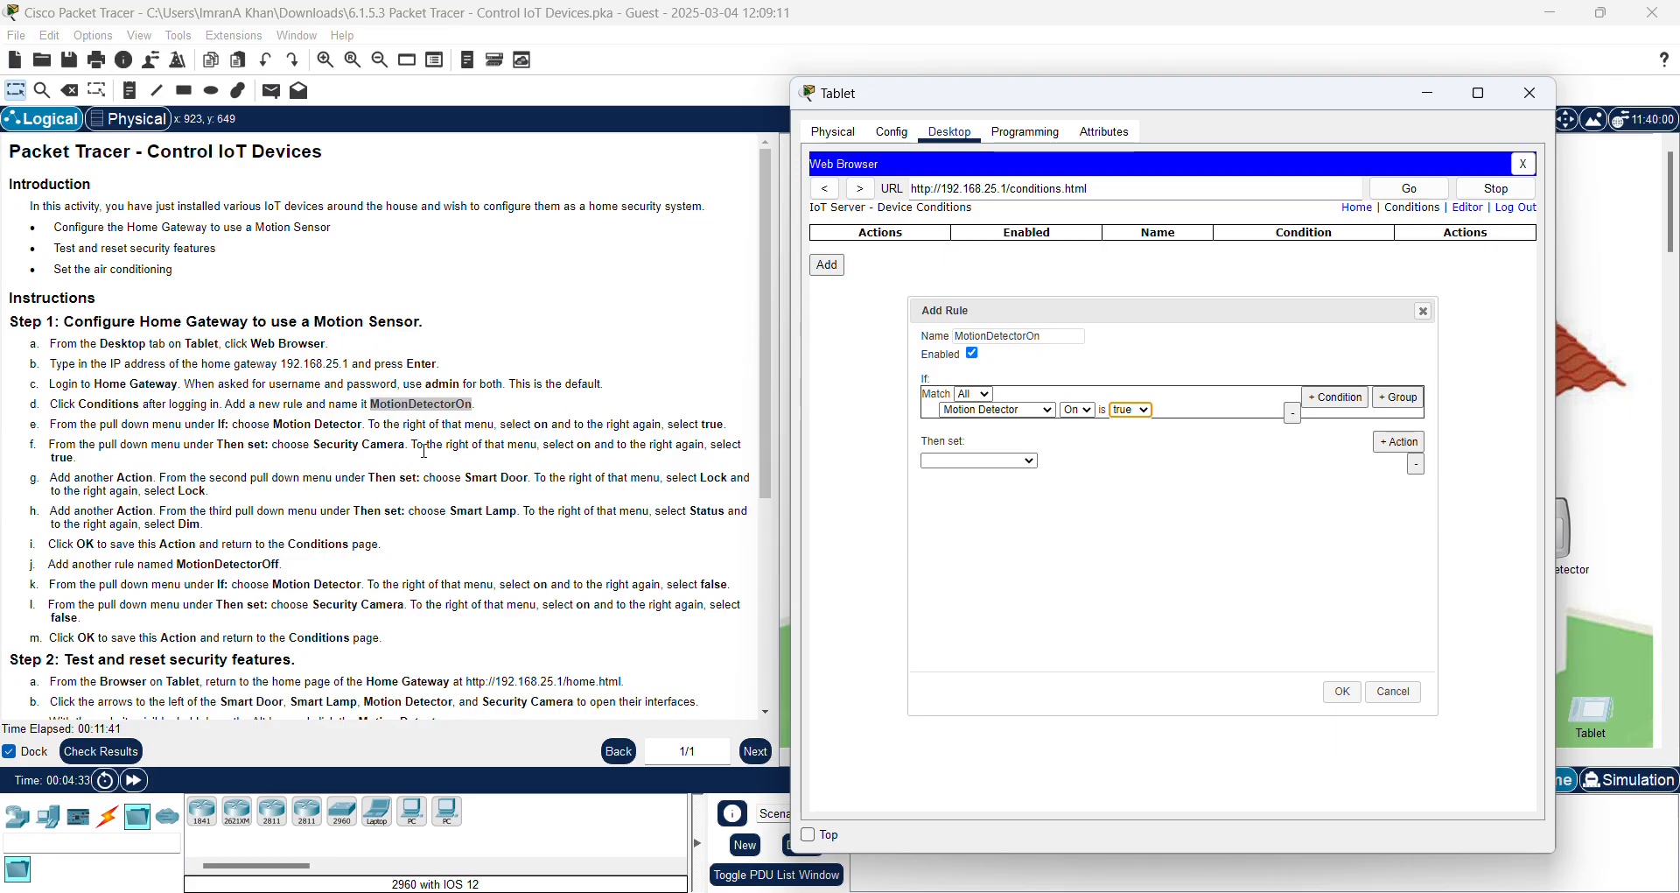
# Step: Set the rule's first action to turn the Security Camera On to true
pyautogui.click(1030, 463)
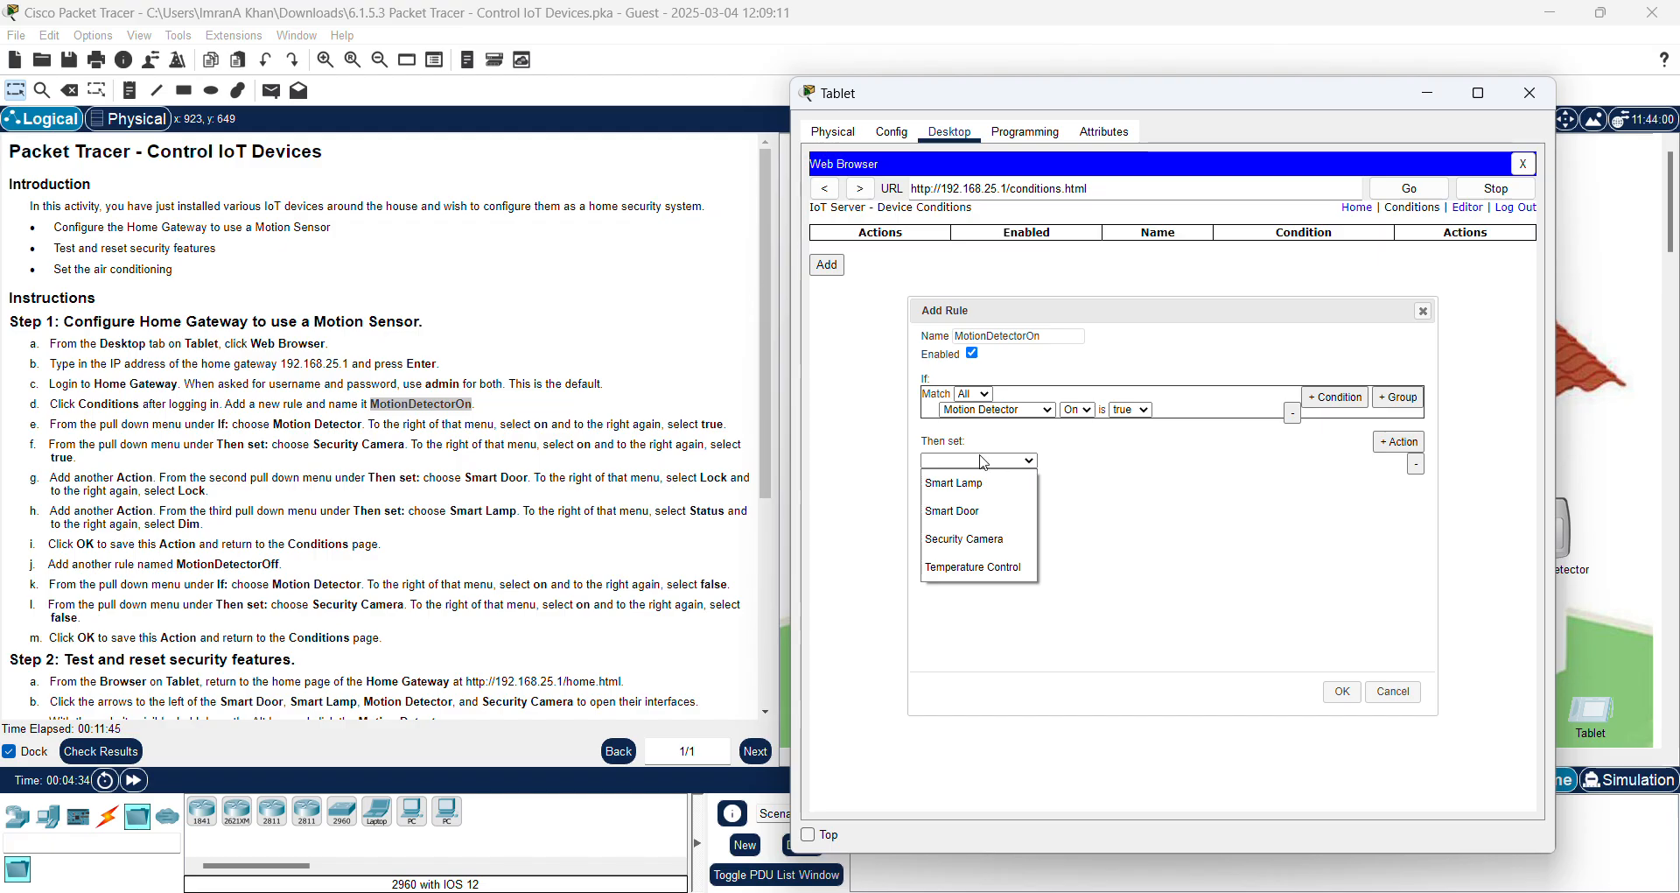
pyautogui.click(980, 541)
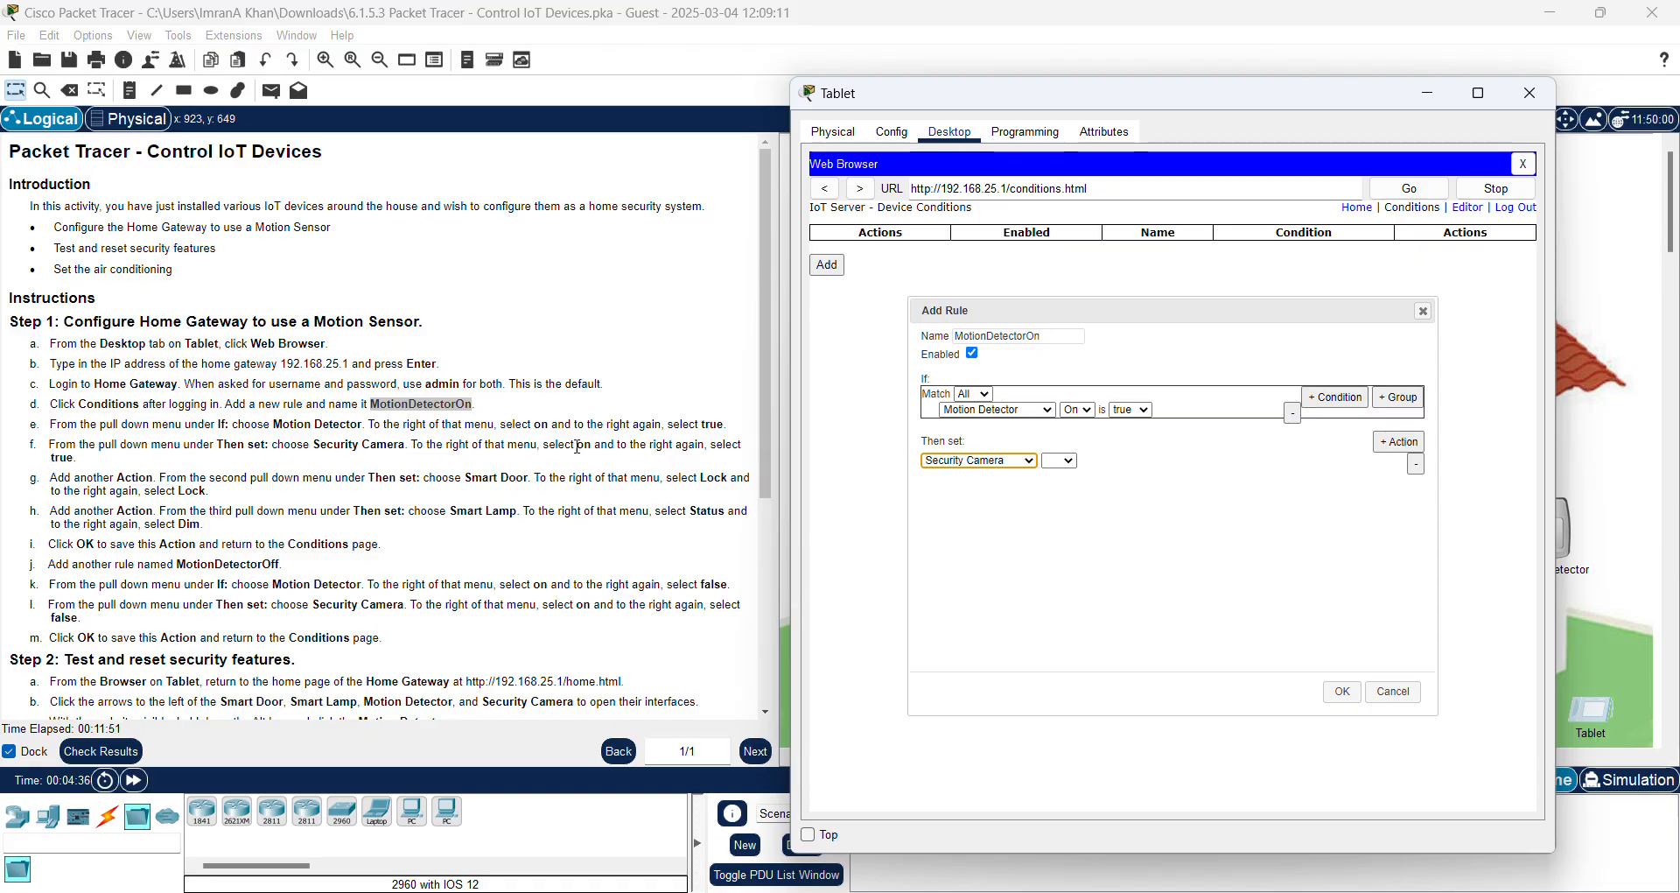
pyautogui.click(1062, 462)
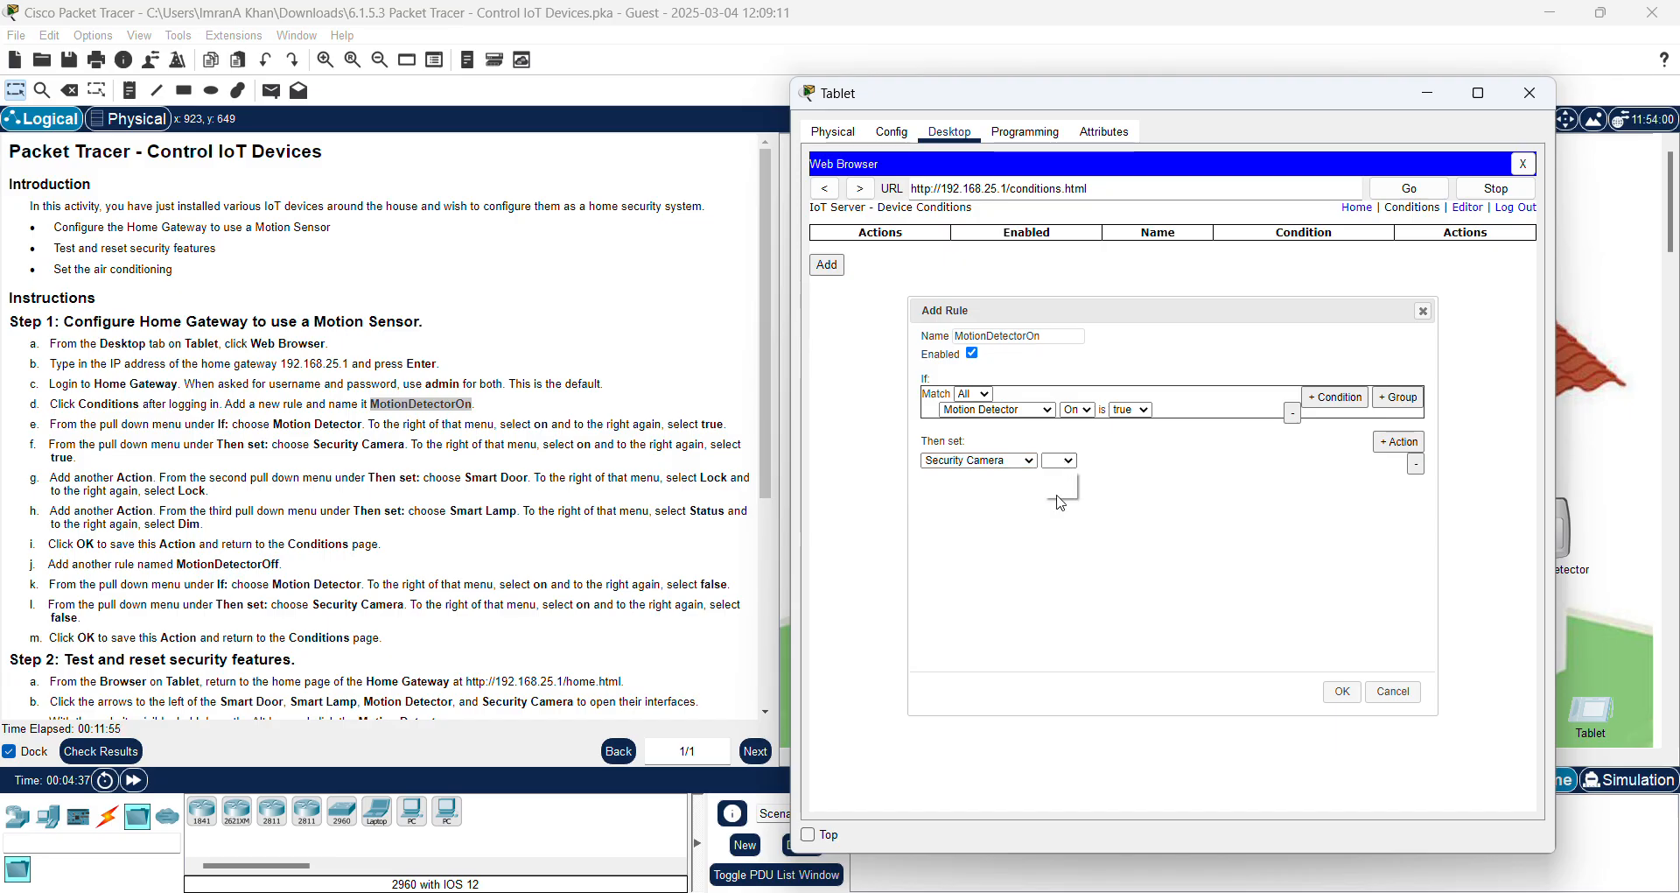
pyautogui.click(1057, 490)
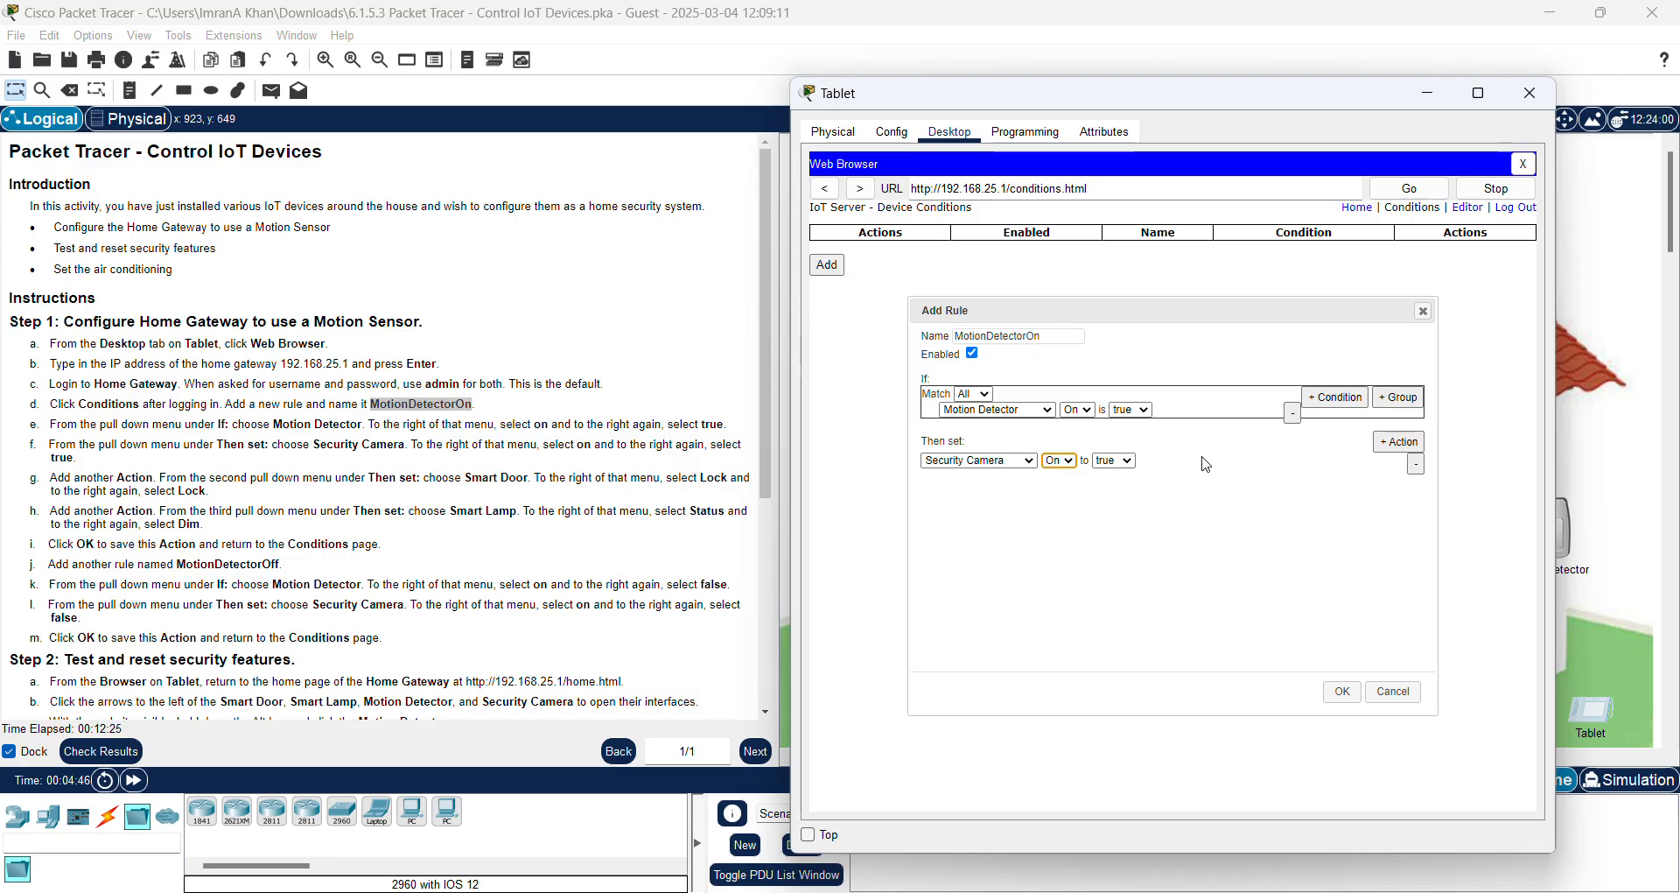
# Step: Add a second rule action setting the Smart Door's Lock property to Lock
pyautogui.click(1386, 451)
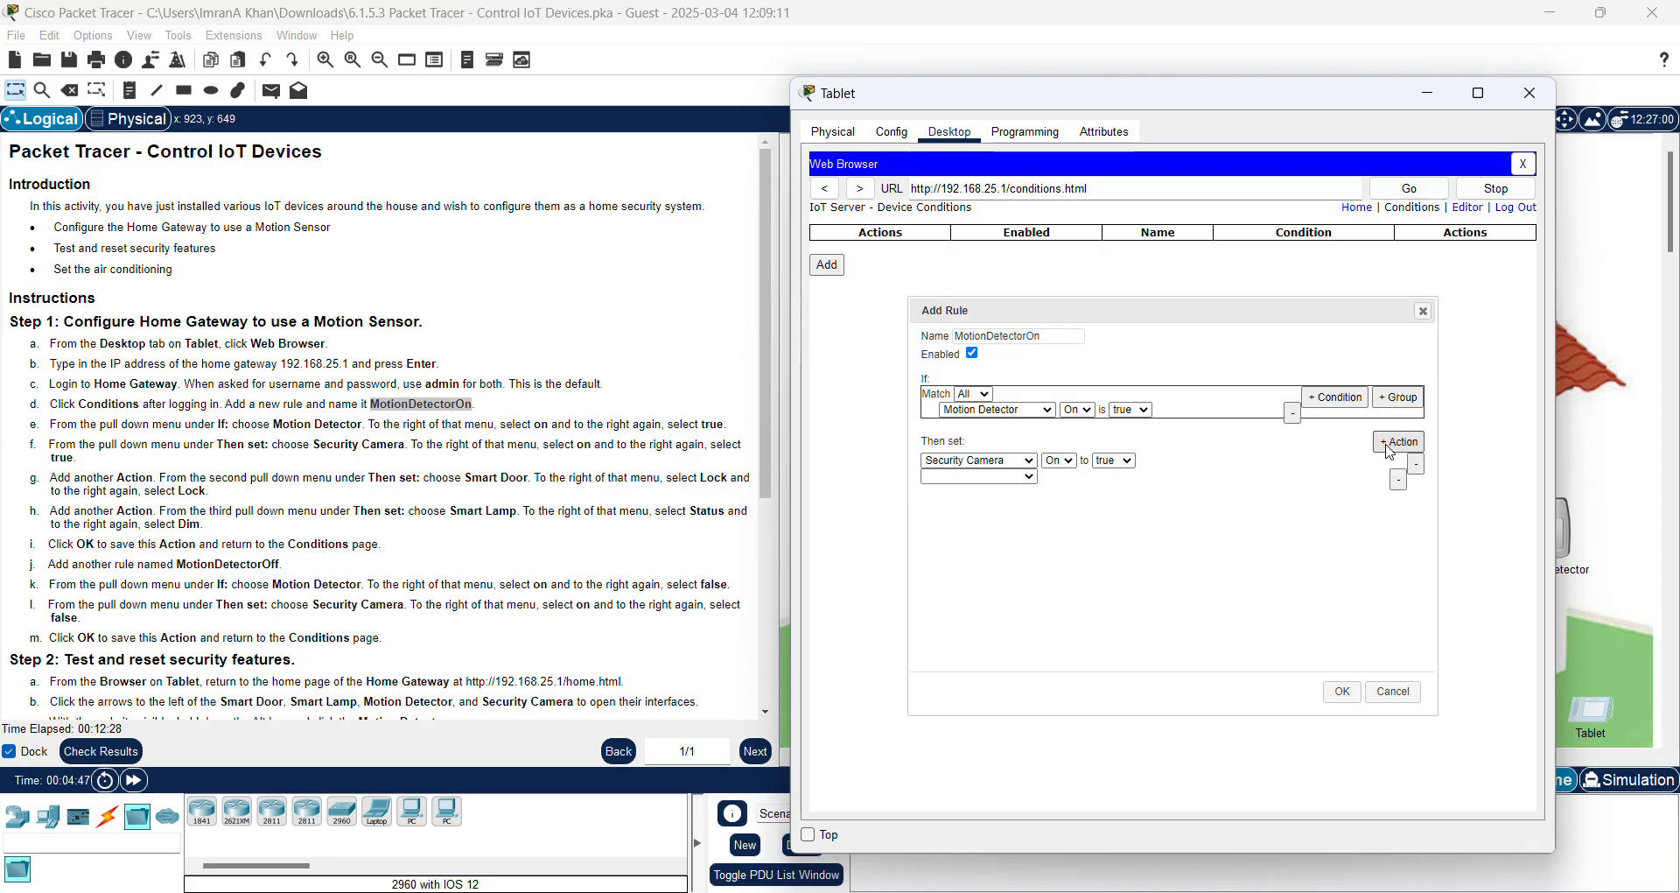
pyautogui.click(1031, 479)
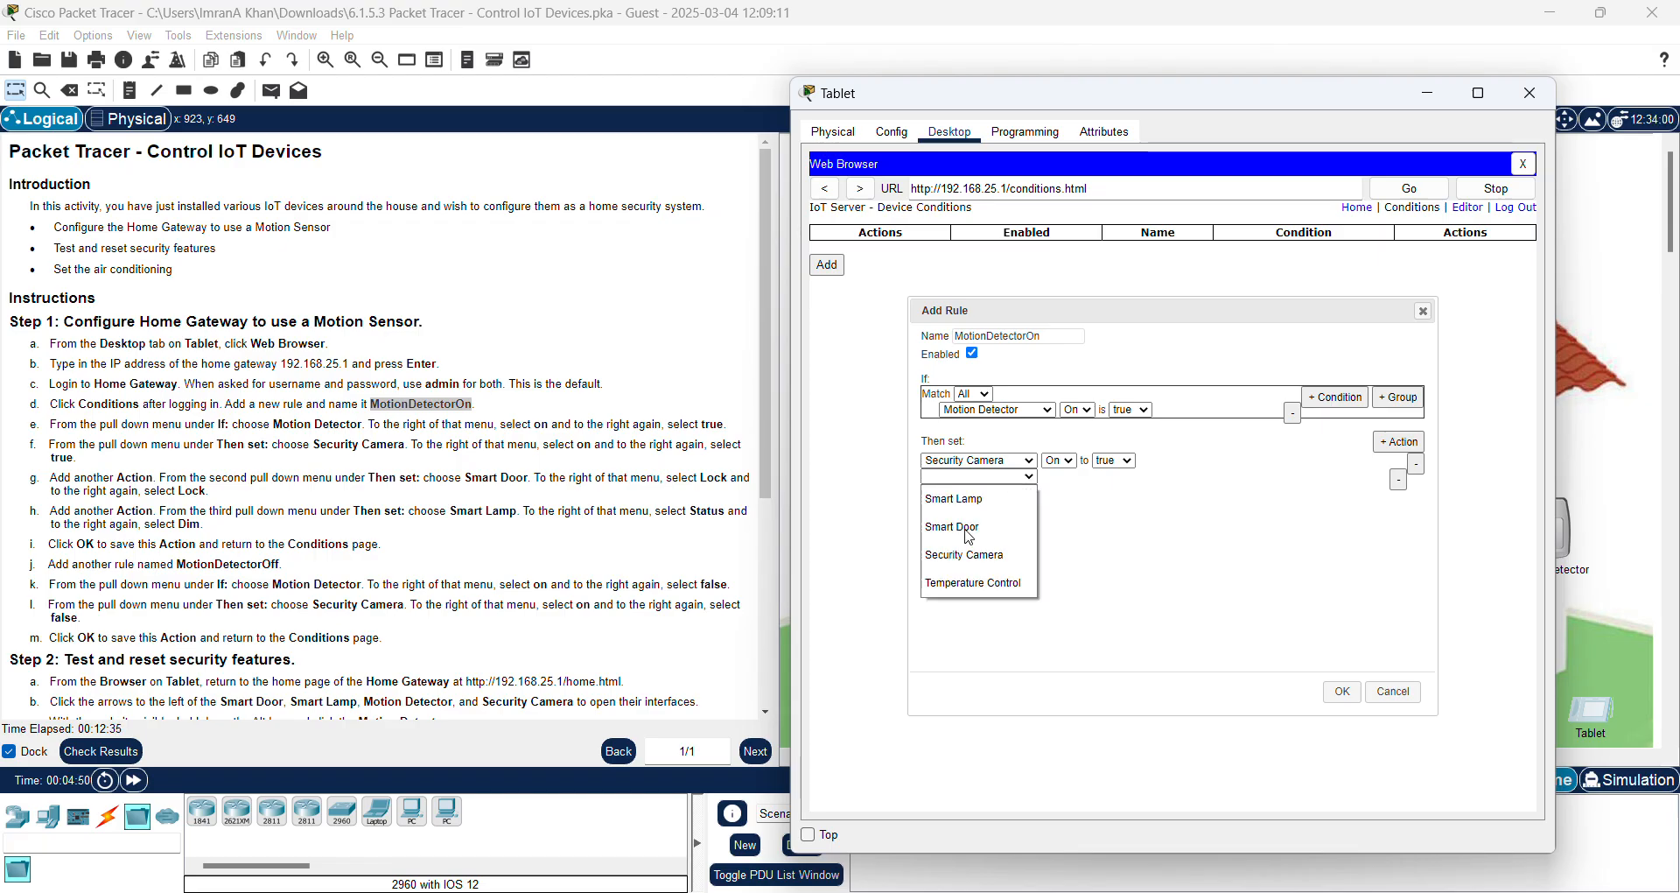
pyautogui.click(953, 527)
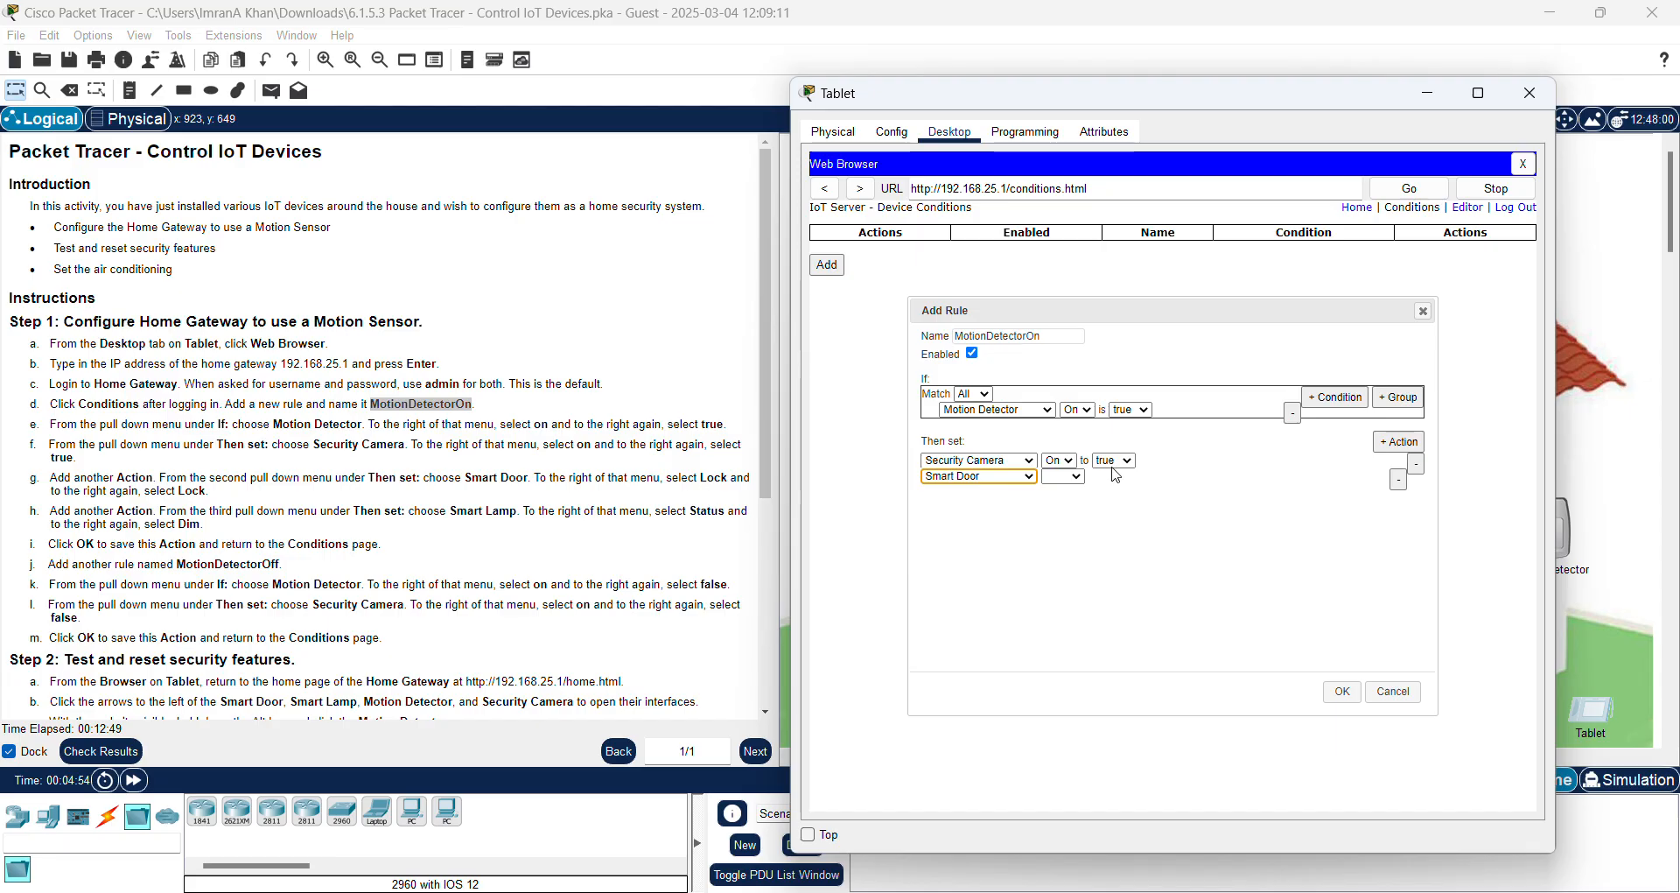
pyautogui.click(1078, 479)
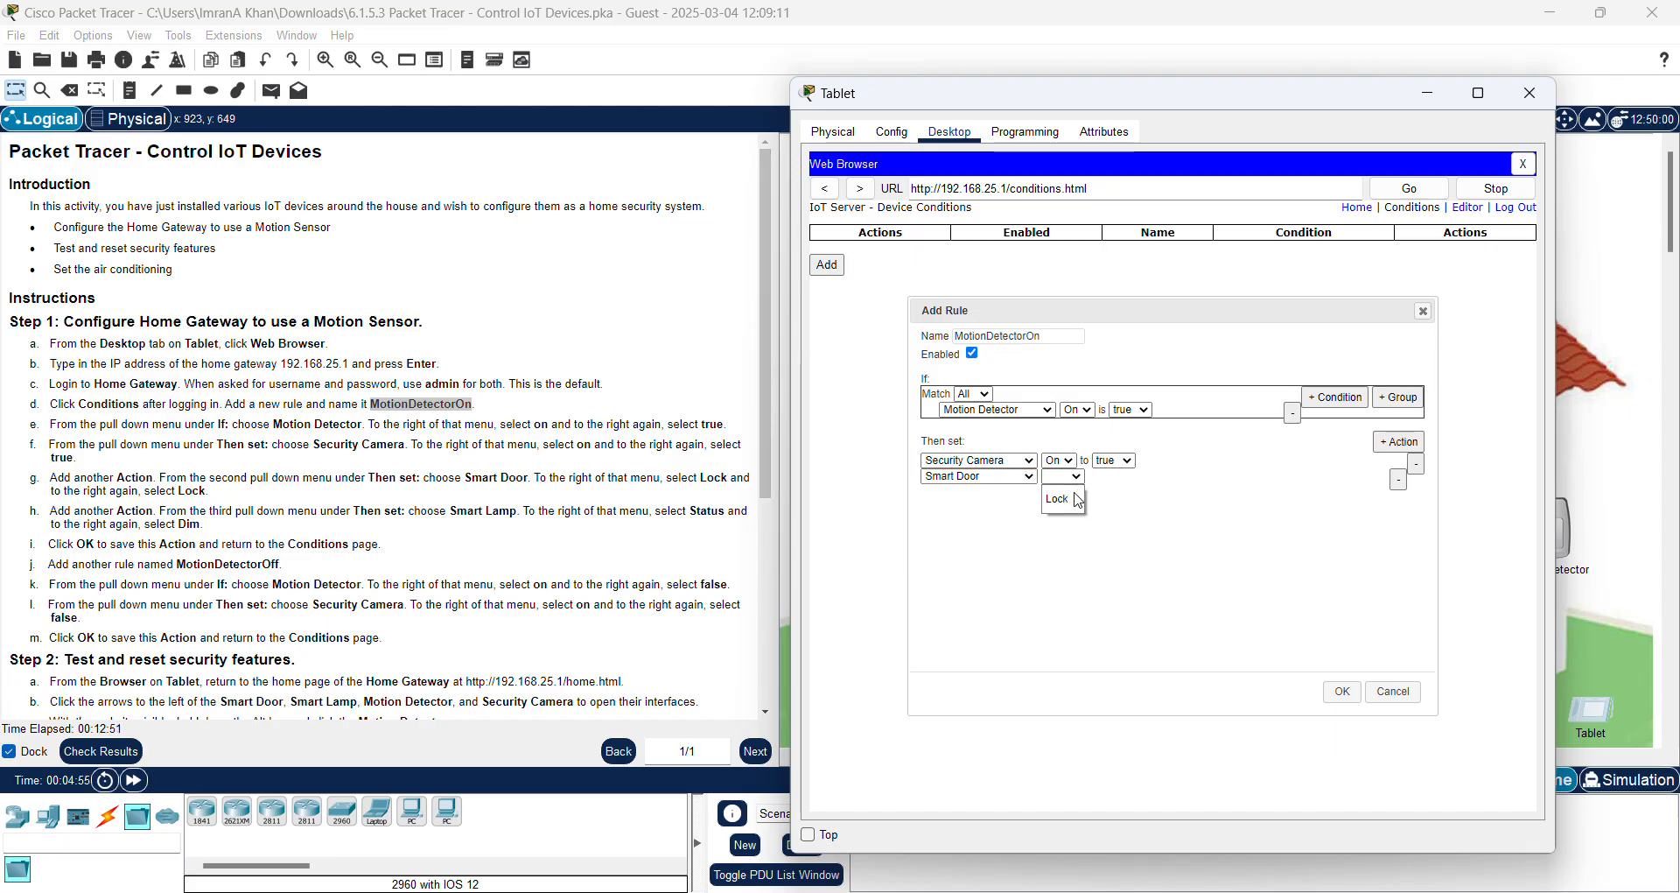
pyautogui.click(1064, 502)
pyautogui.click(1127, 477)
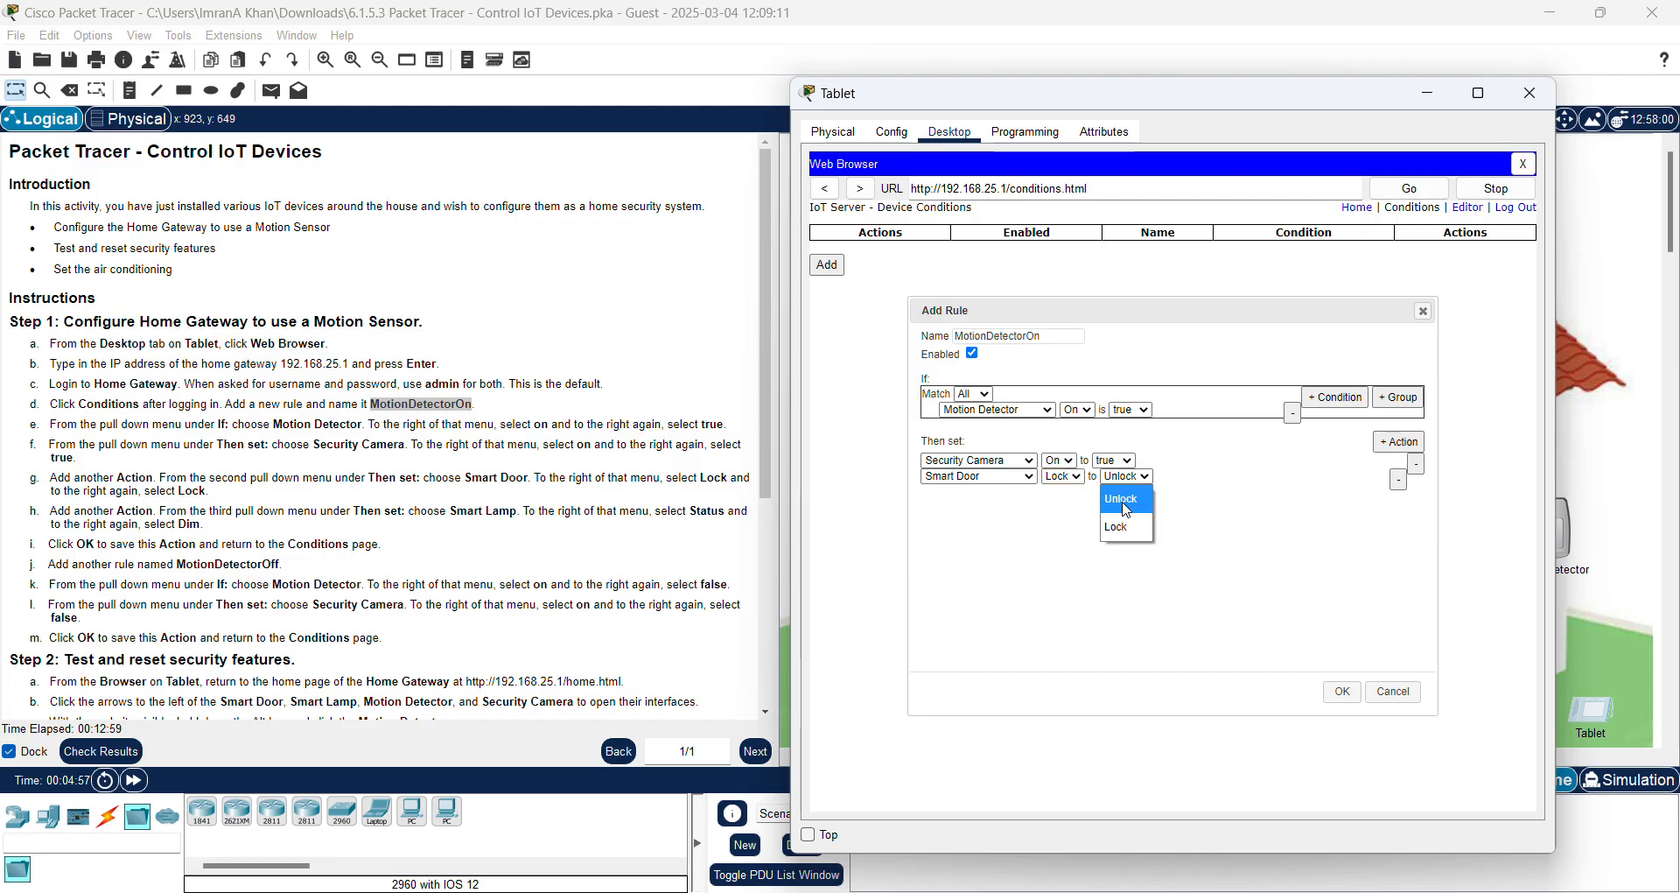
pyautogui.click(1121, 533)
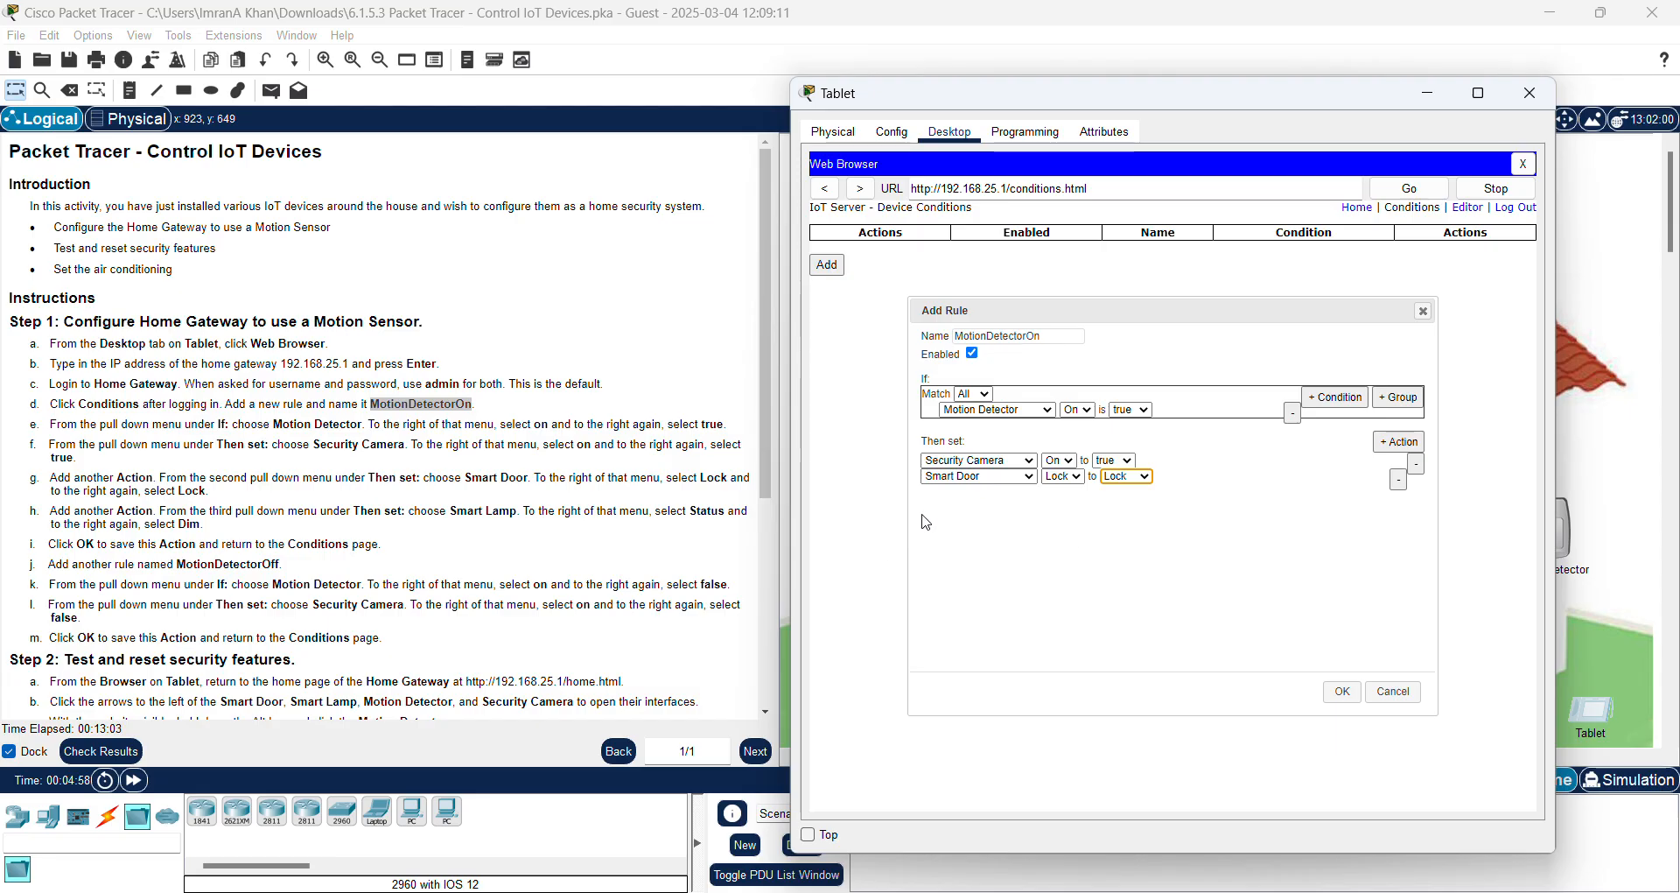
# Step: Add a third action setting Smart Lamp Status to Dim, then save the MotionDetectorOn rule with OK
pyautogui.click(1399, 441)
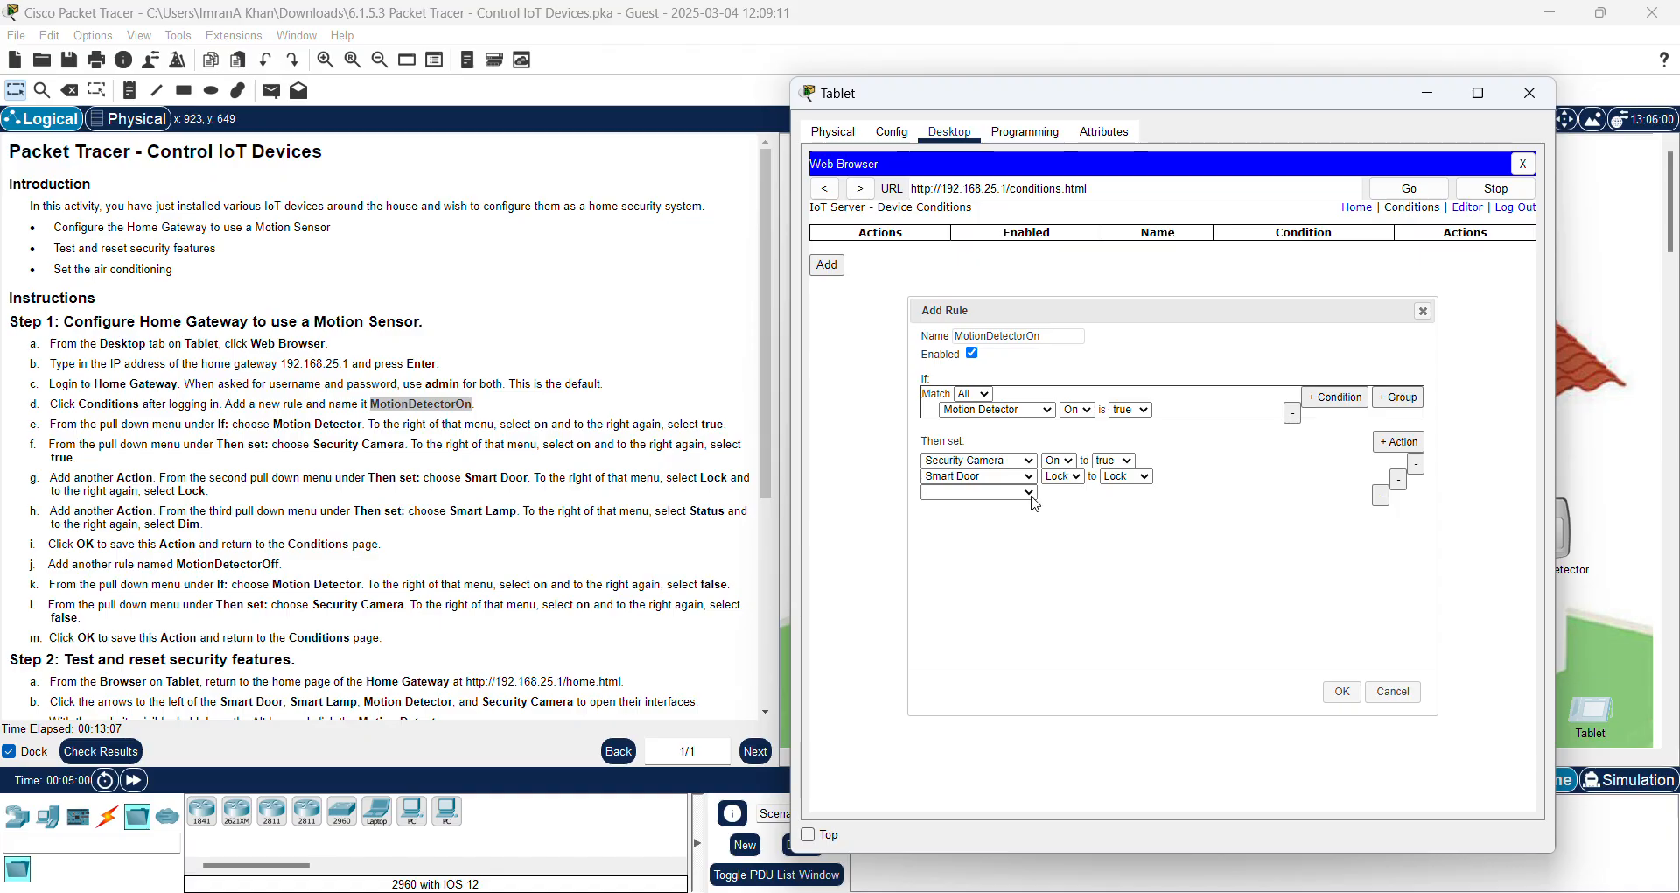
pyautogui.click(1030, 495)
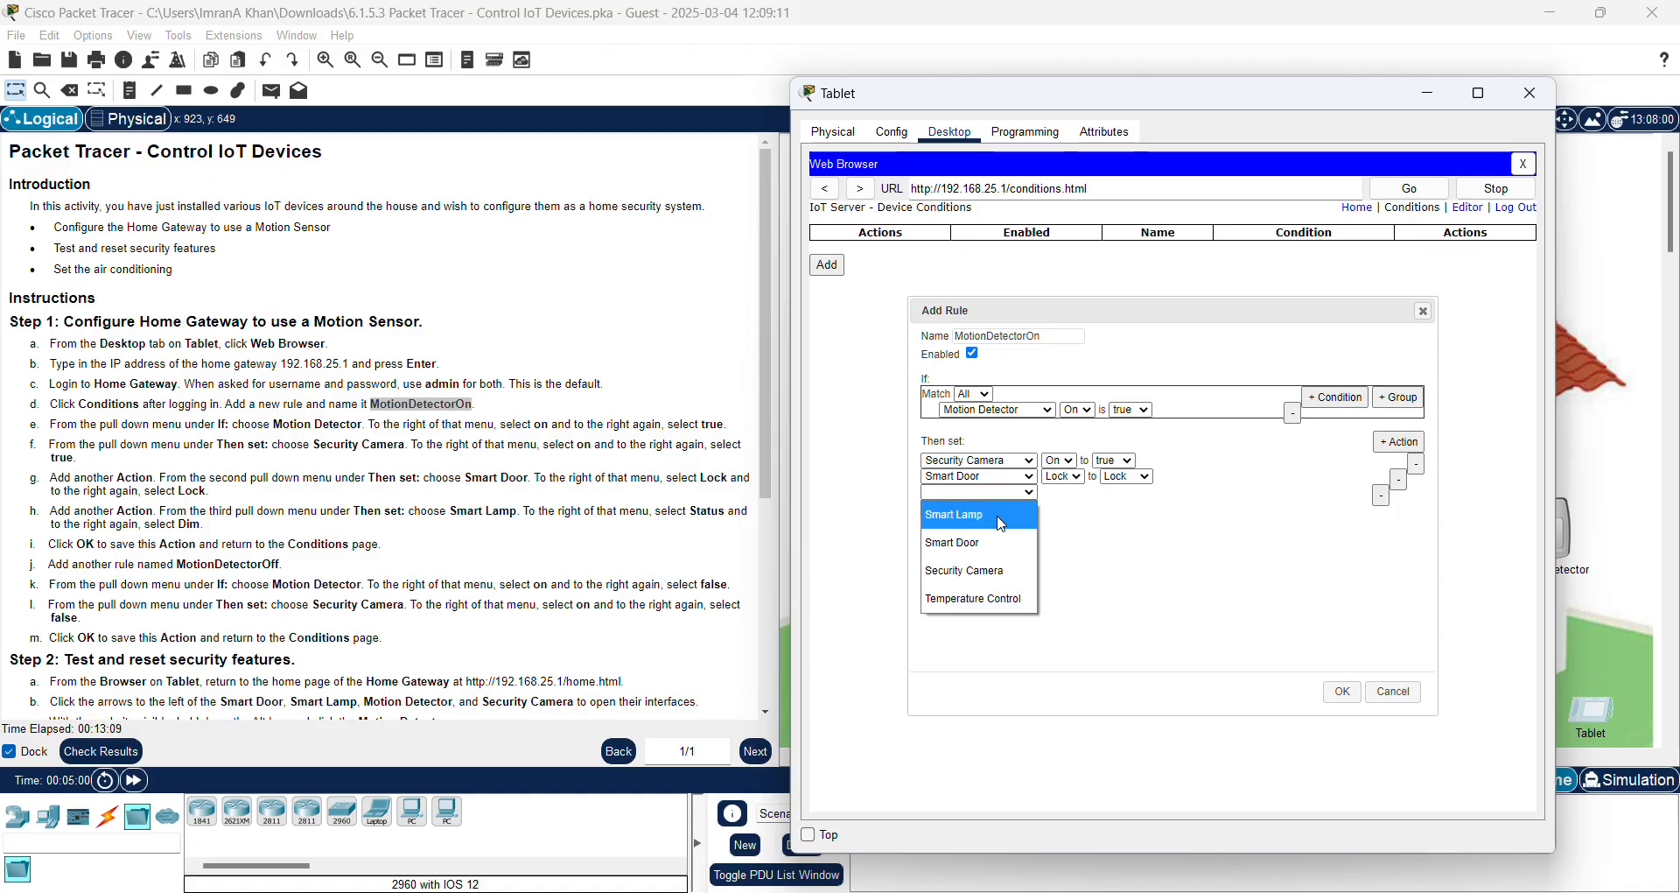
pyautogui.click(1002, 521)
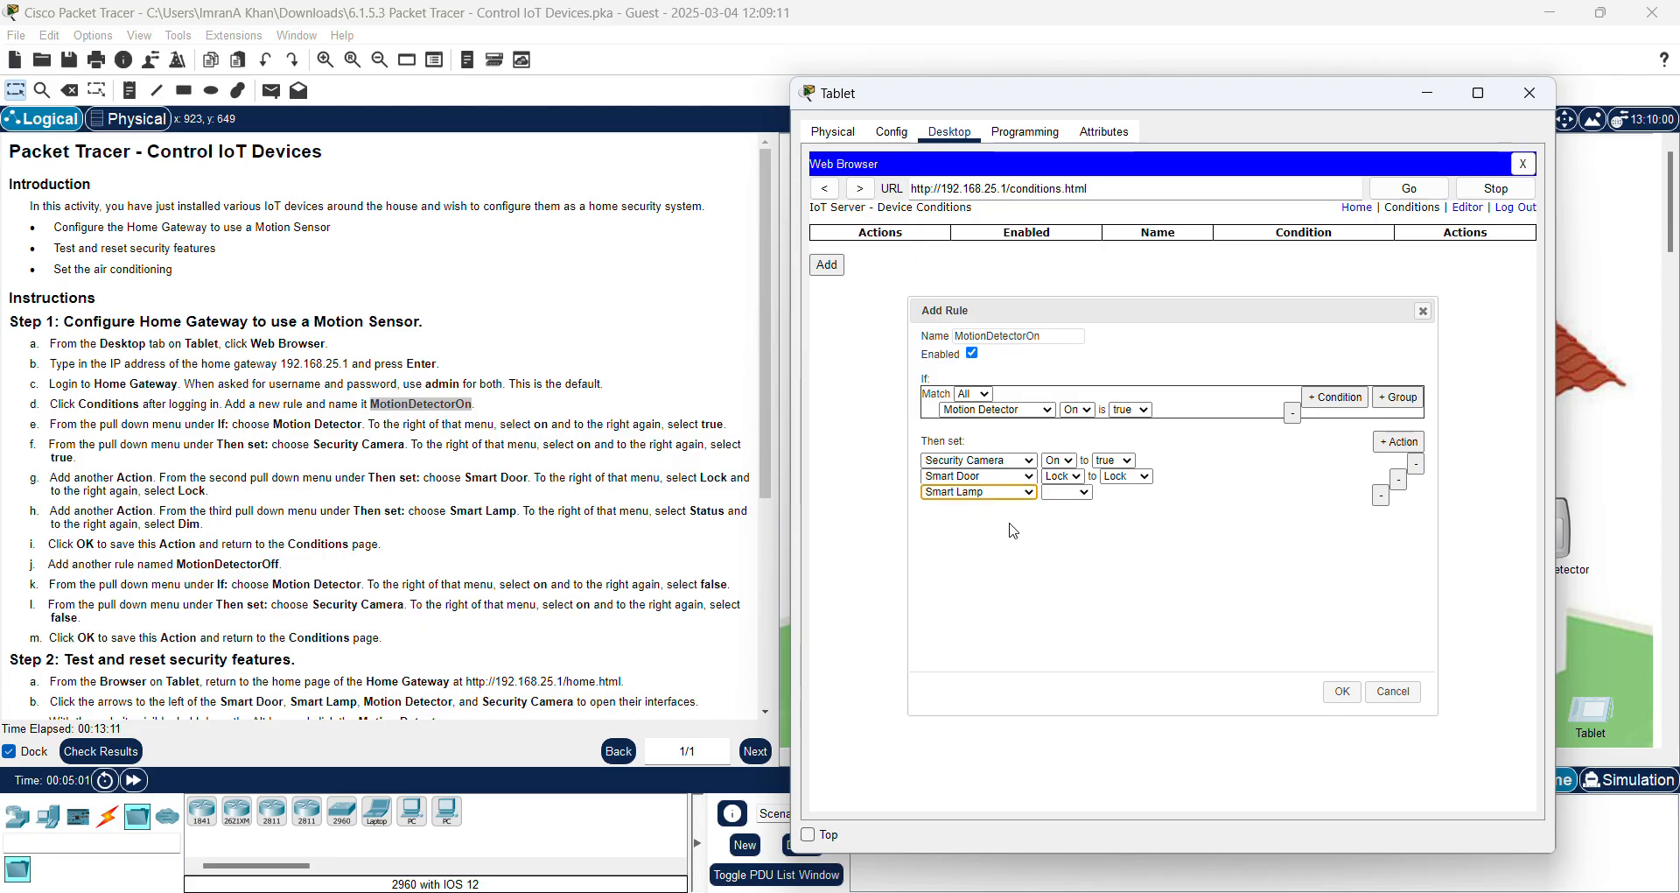
pyautogui.click(1090, 496)
pyautogui.click(1068, 518)
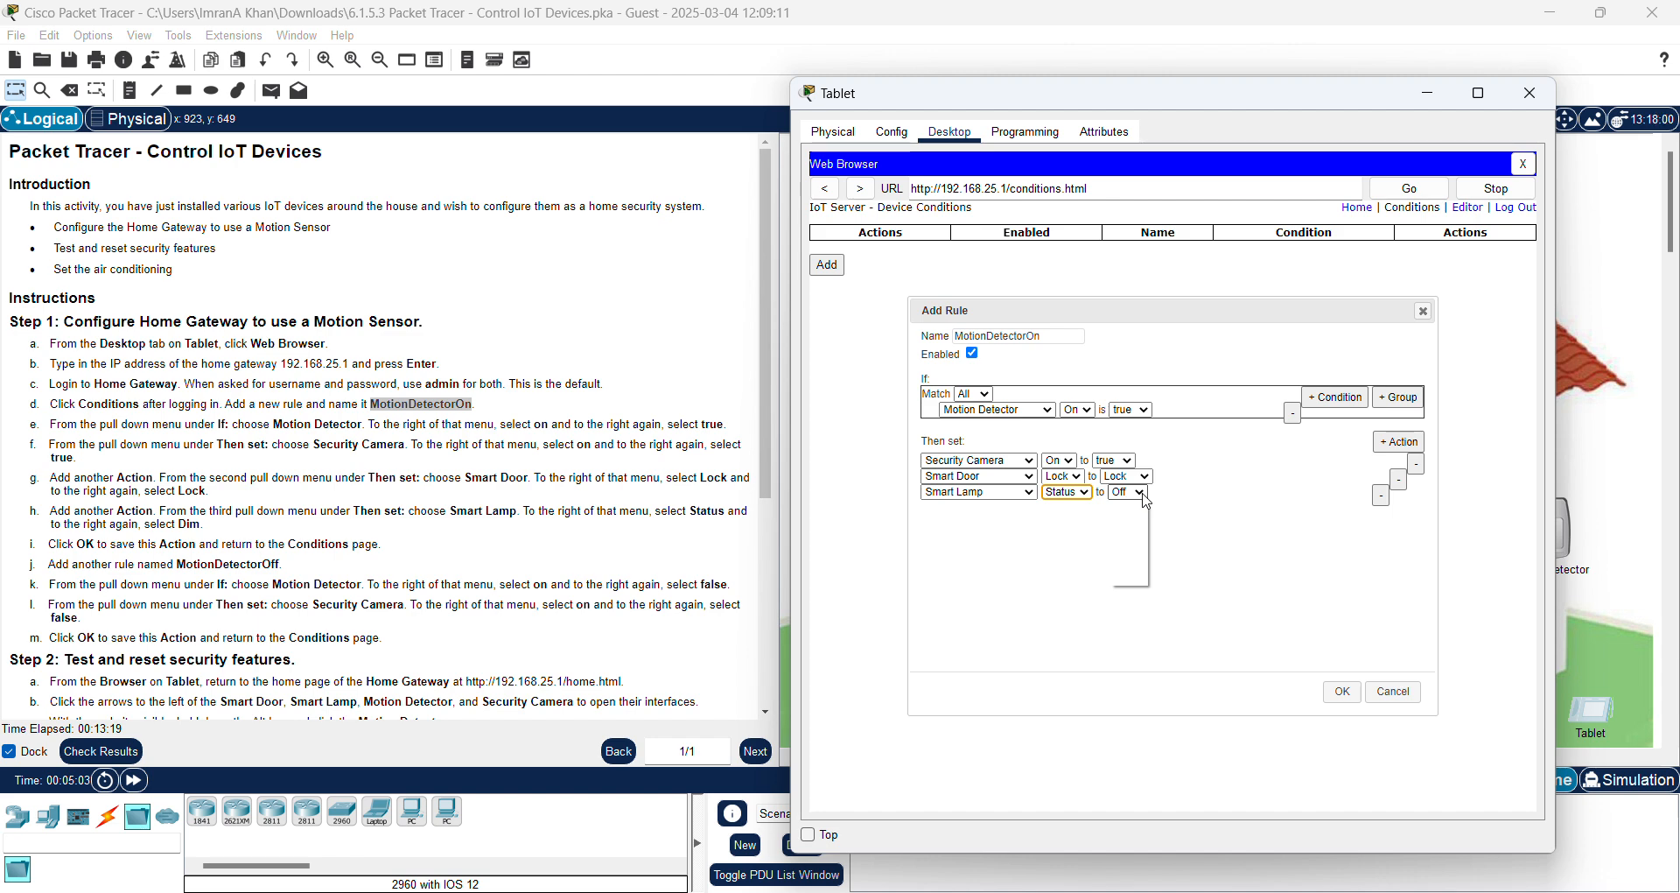
pyautogui.click(1142, 493)
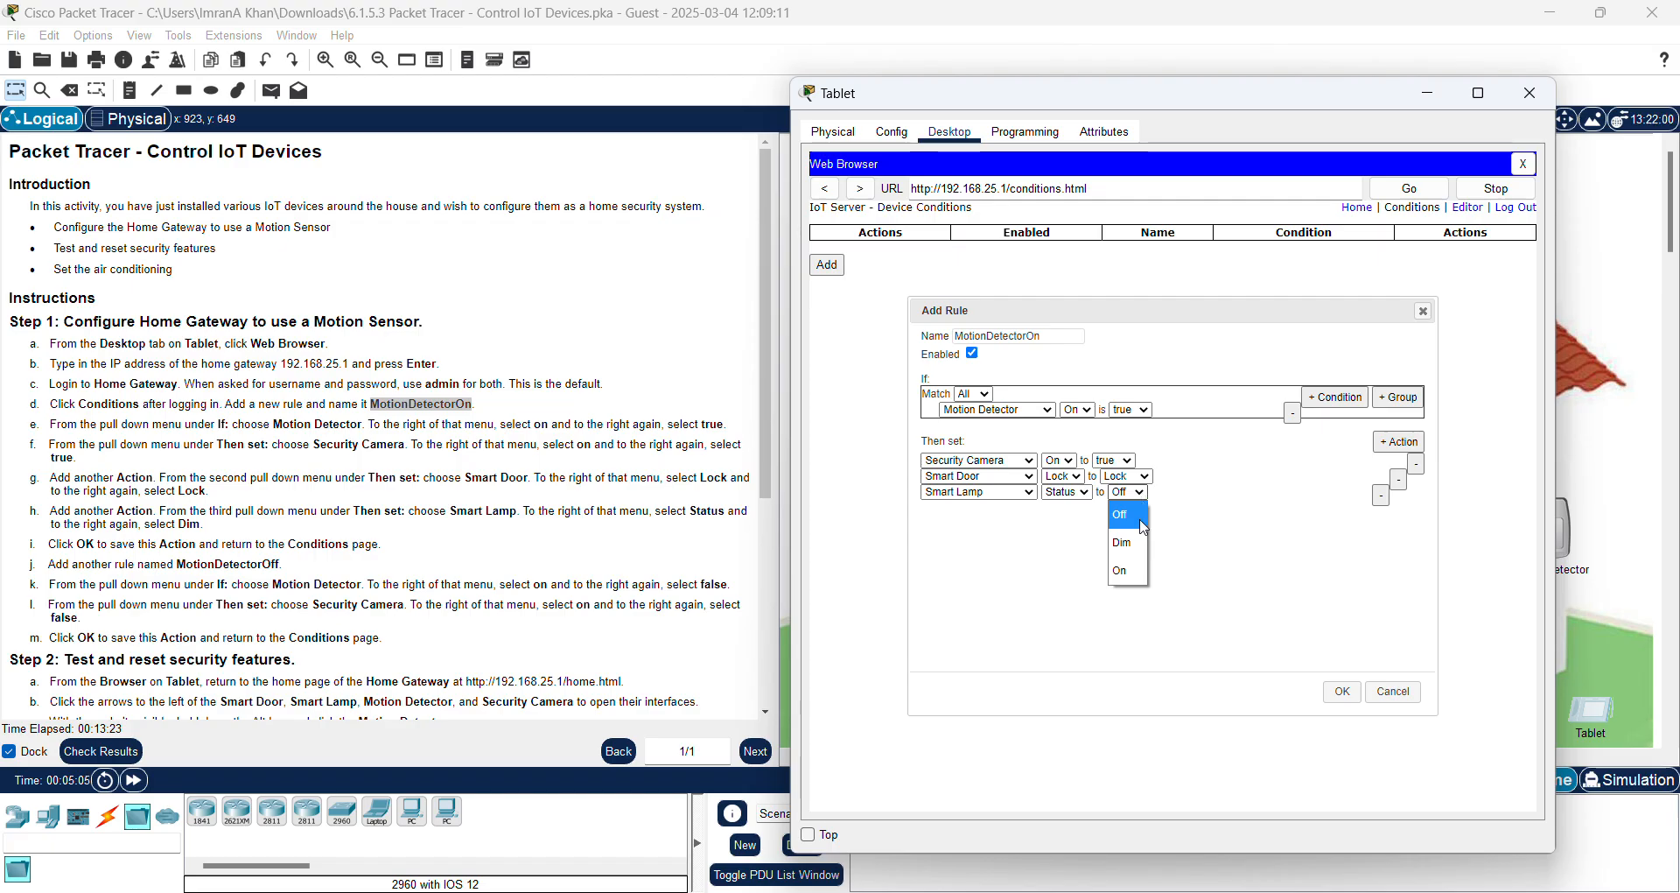
pyautogui.click(1132, 545)
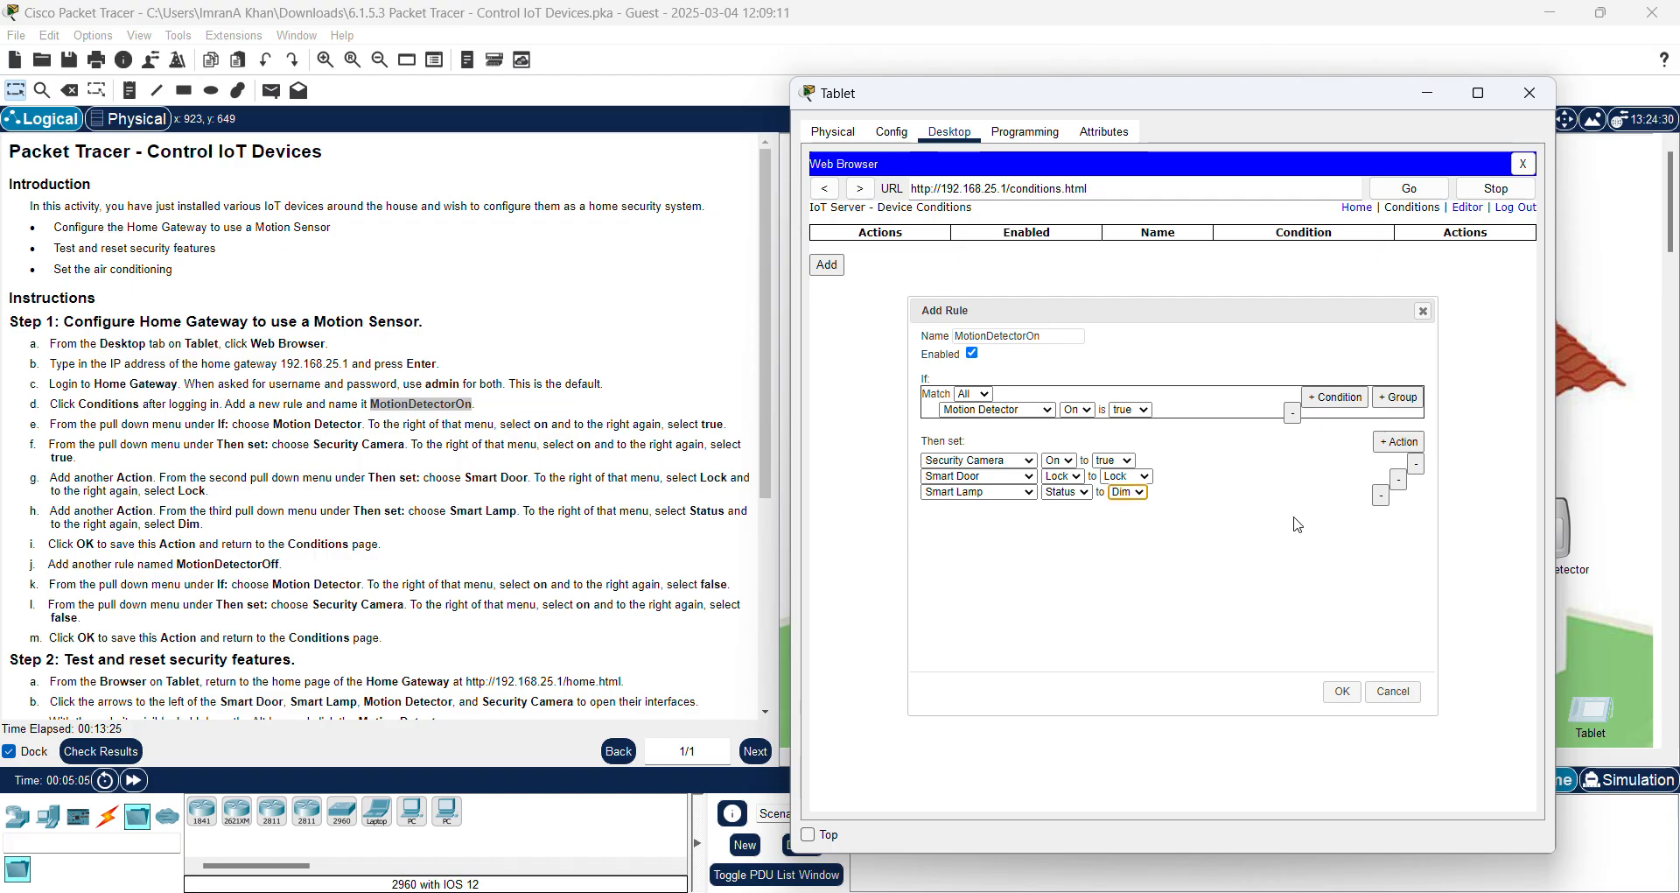
pyautogui.click(1344, 692)
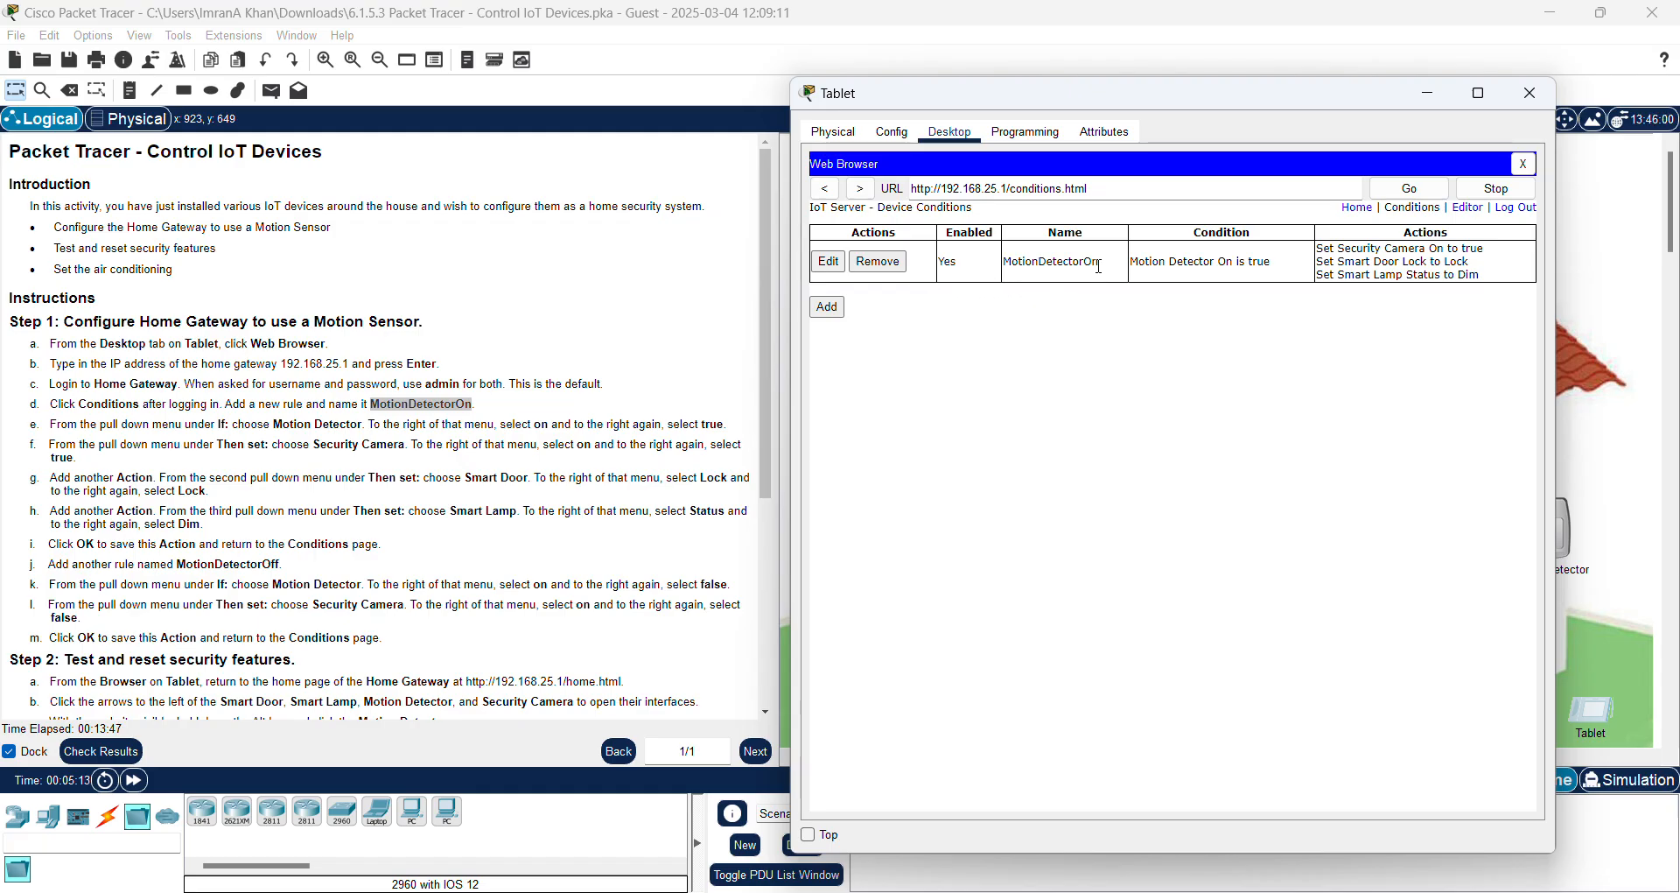
# Step: Select and deselect the MotionDetectorOn rule name, then drag the tablet window left to reveal the house
pyautogui.doubleClick(1007, 268)
pyautogui.hotkey('ctrl', 'c')
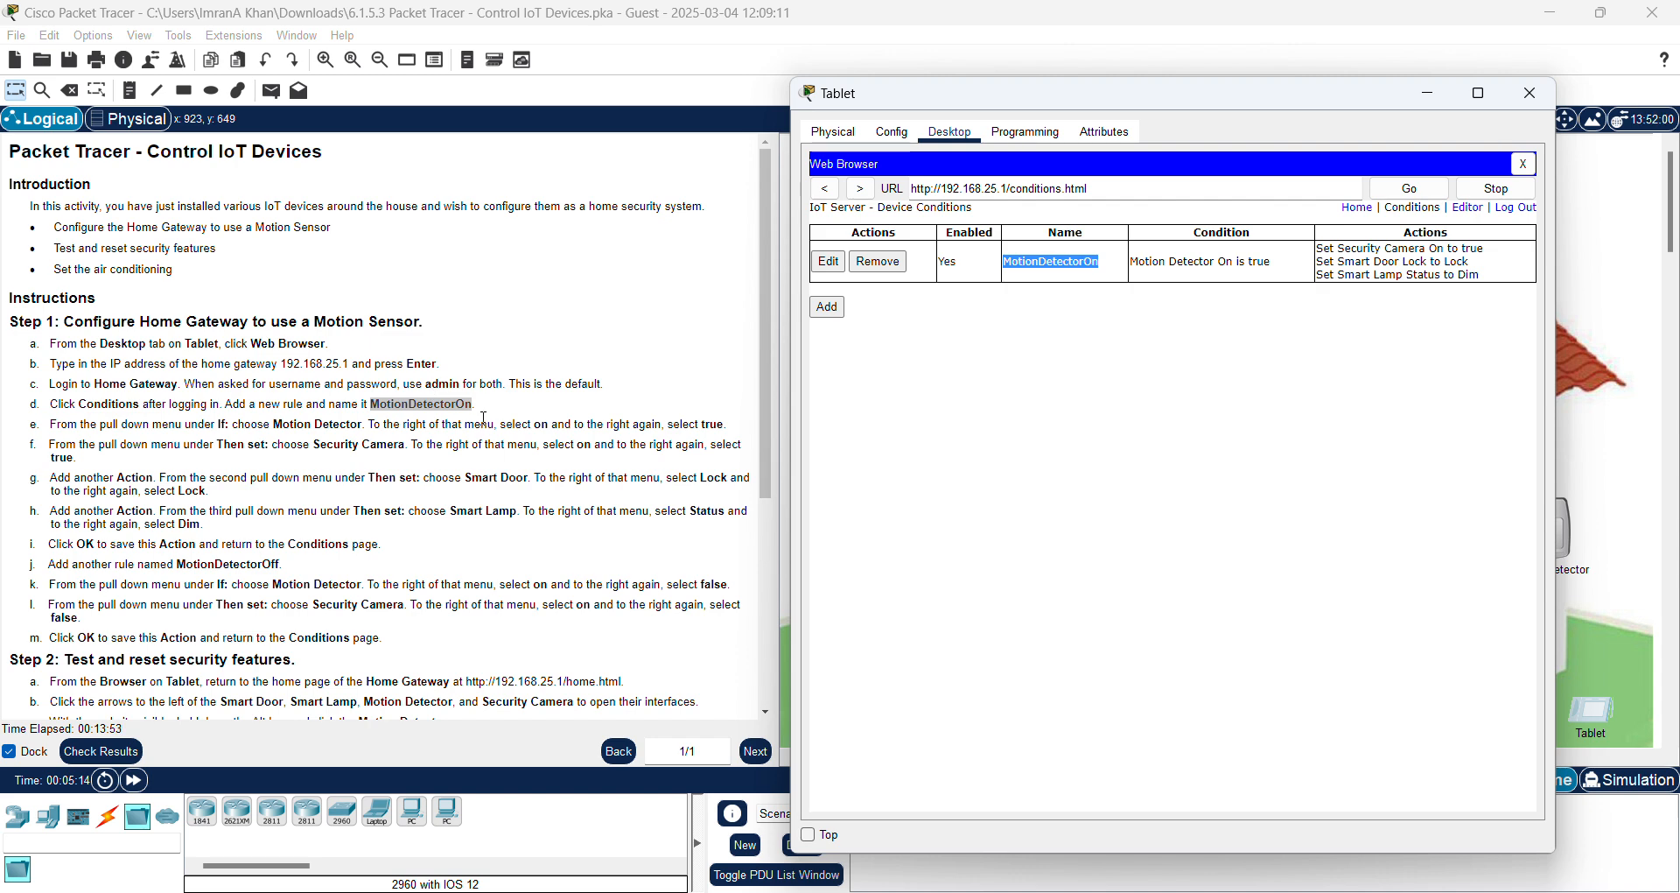
pyautogui.click(1049, 293)
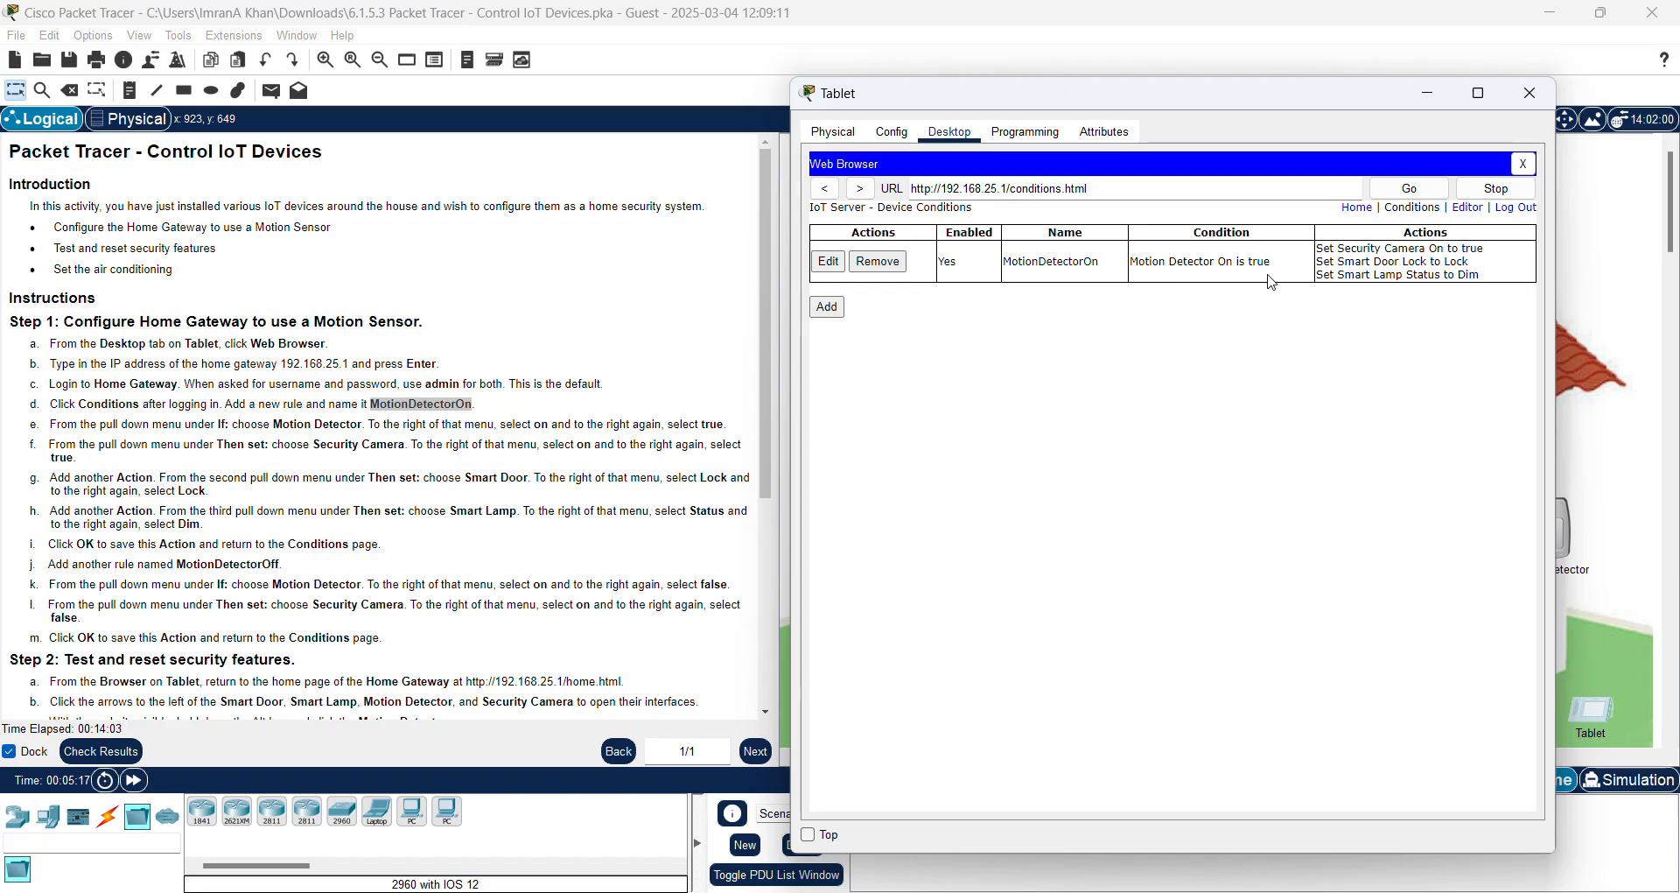
pyautogui.moveTo(1229, 110); pyautogui.dragTo(561, 133)
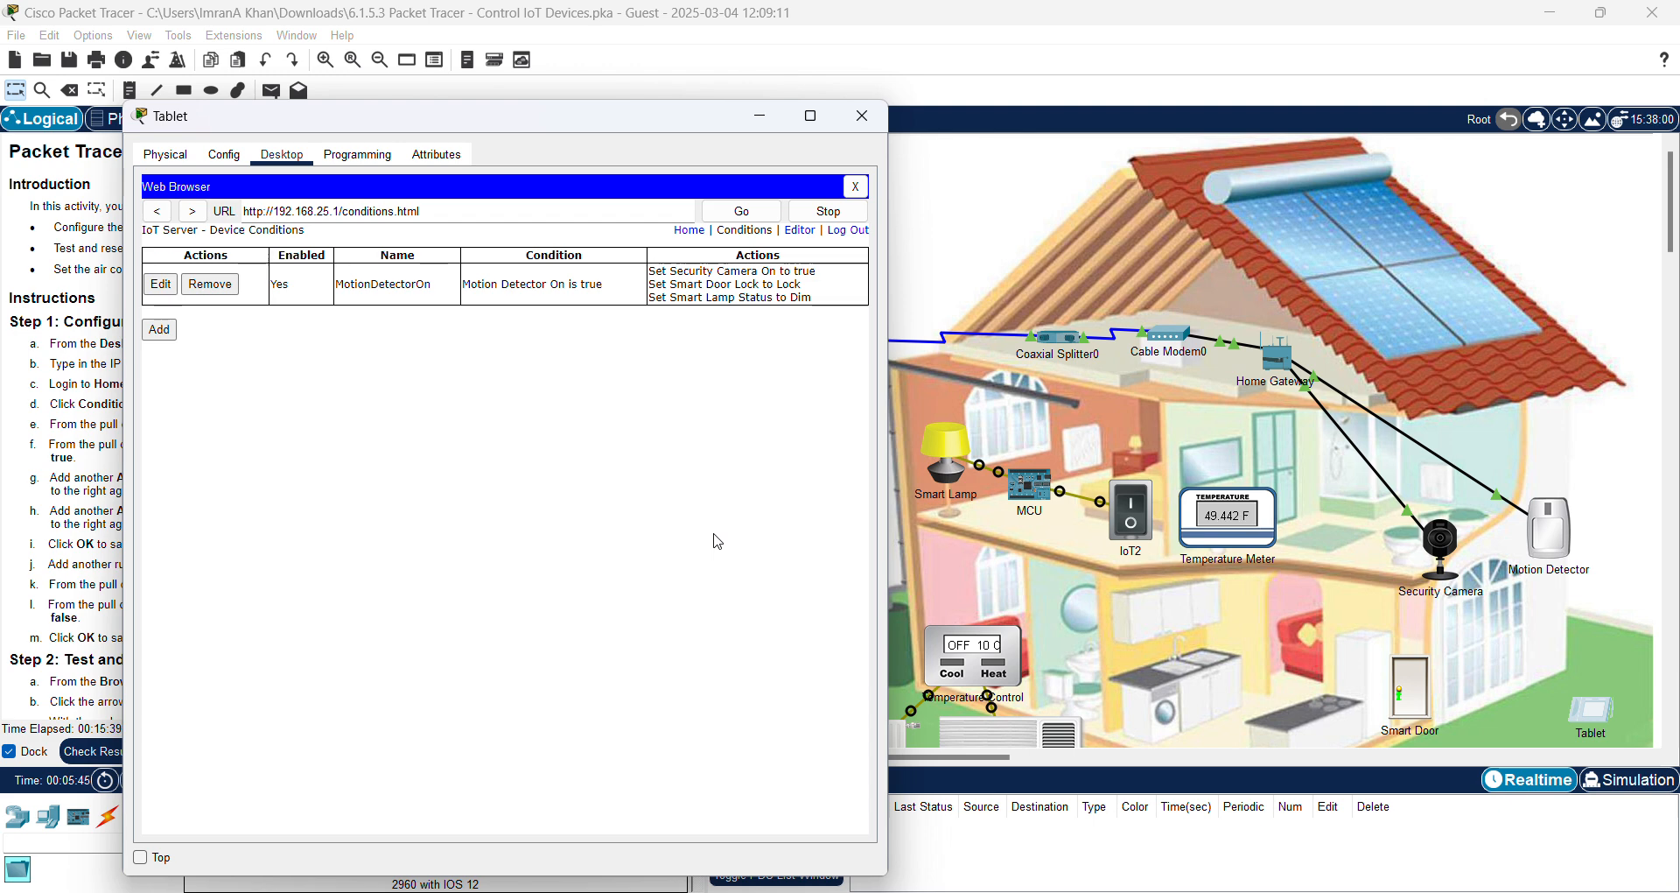
# Step: Drag the tablet window back to the right so the activity instructions are visible
pyautogui.moveTo(595, 128); pyautogui.dragTo(1273, 137)
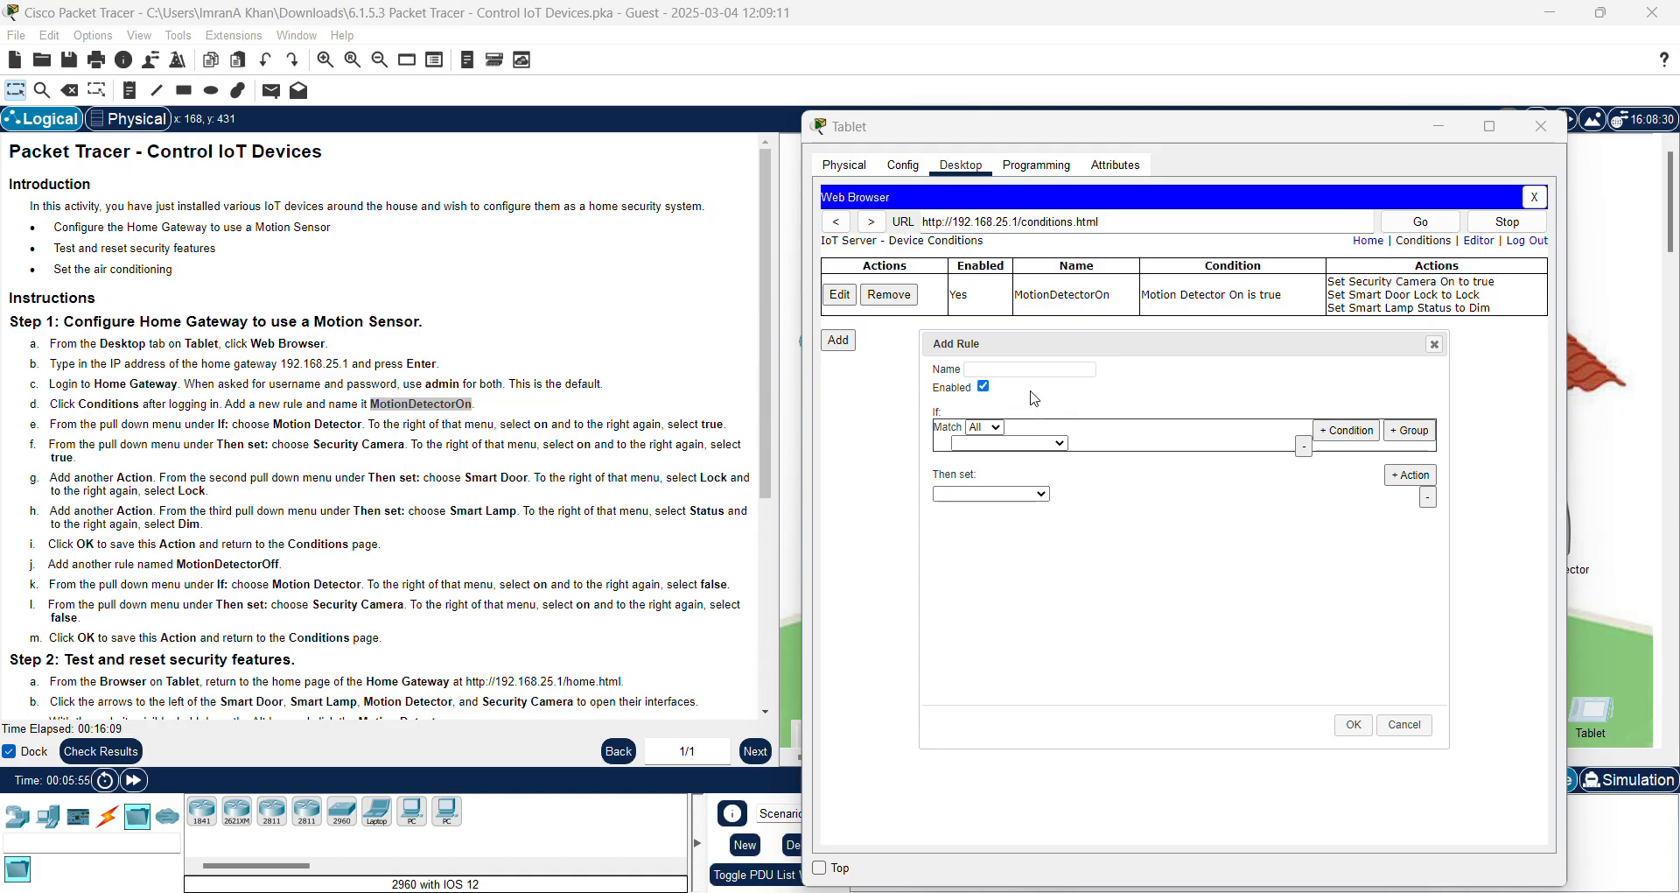
# Step: Paste MotionDetectorOff as the rule name and set the condition Motion Detector On is false
pyautogui.click(1013, 370)
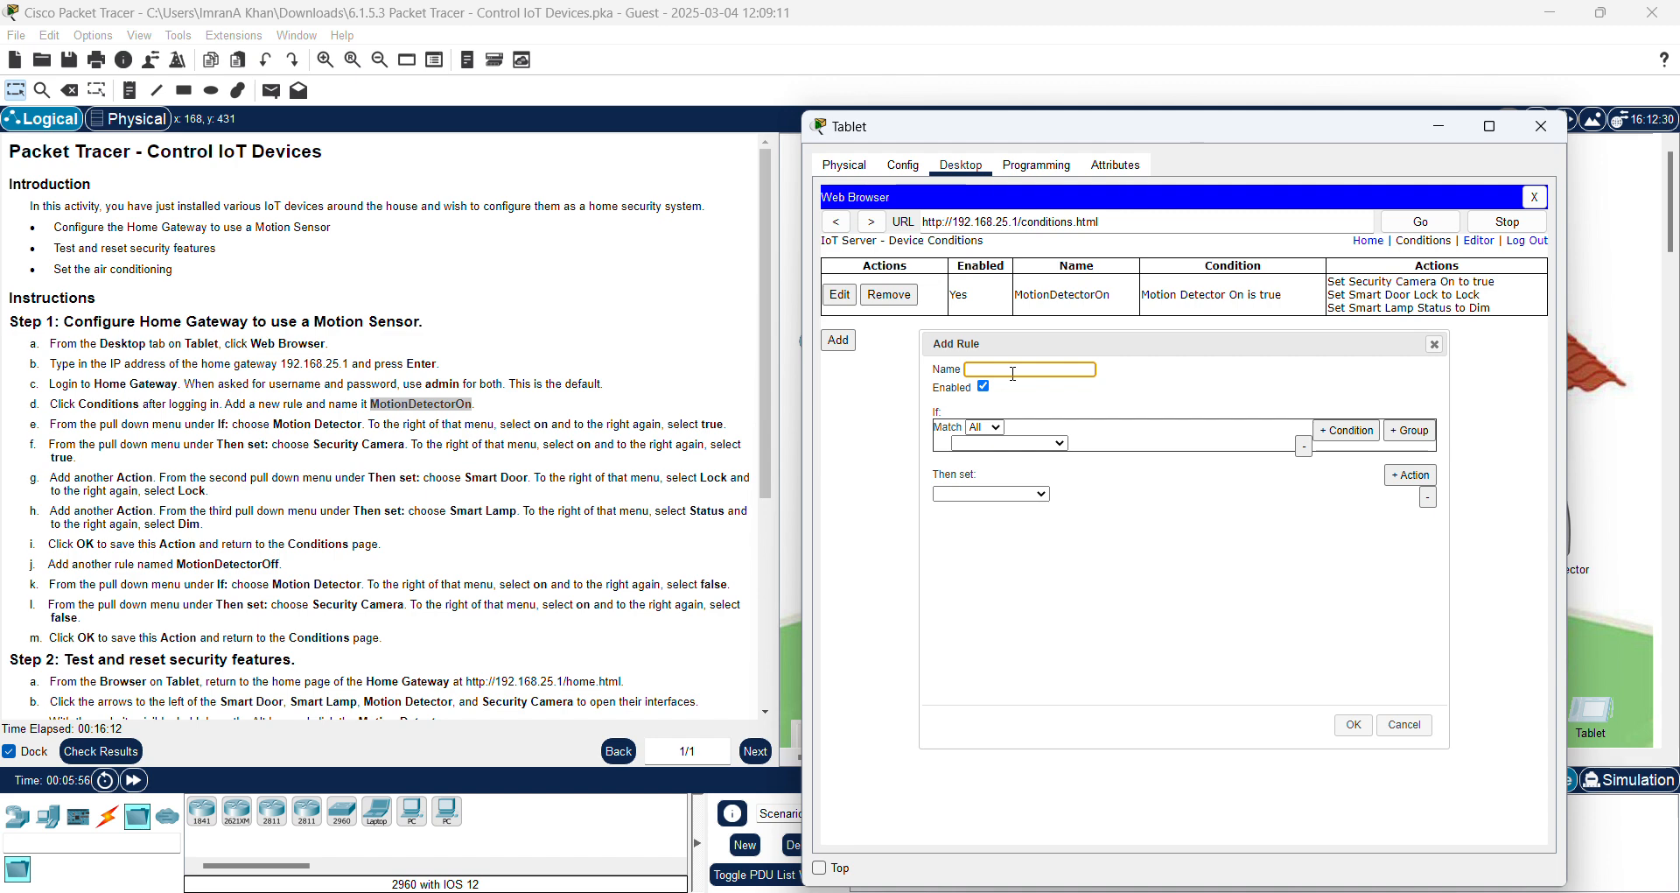
pyautogui.hotkey('ctrl', 'v')
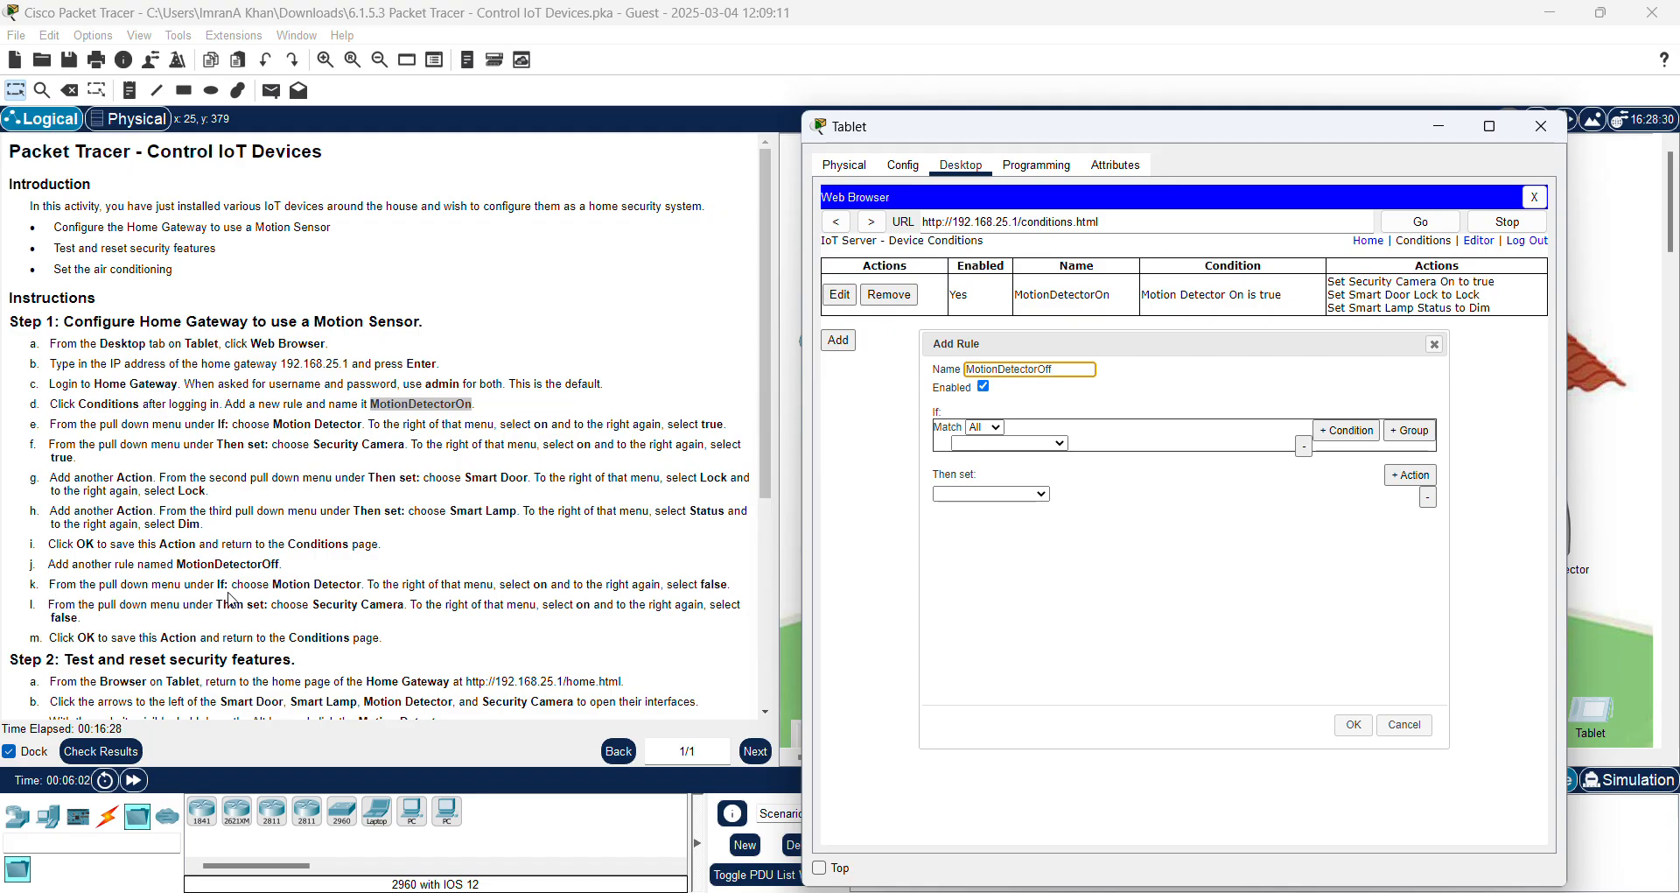
pyautogui.click(1060, 444)
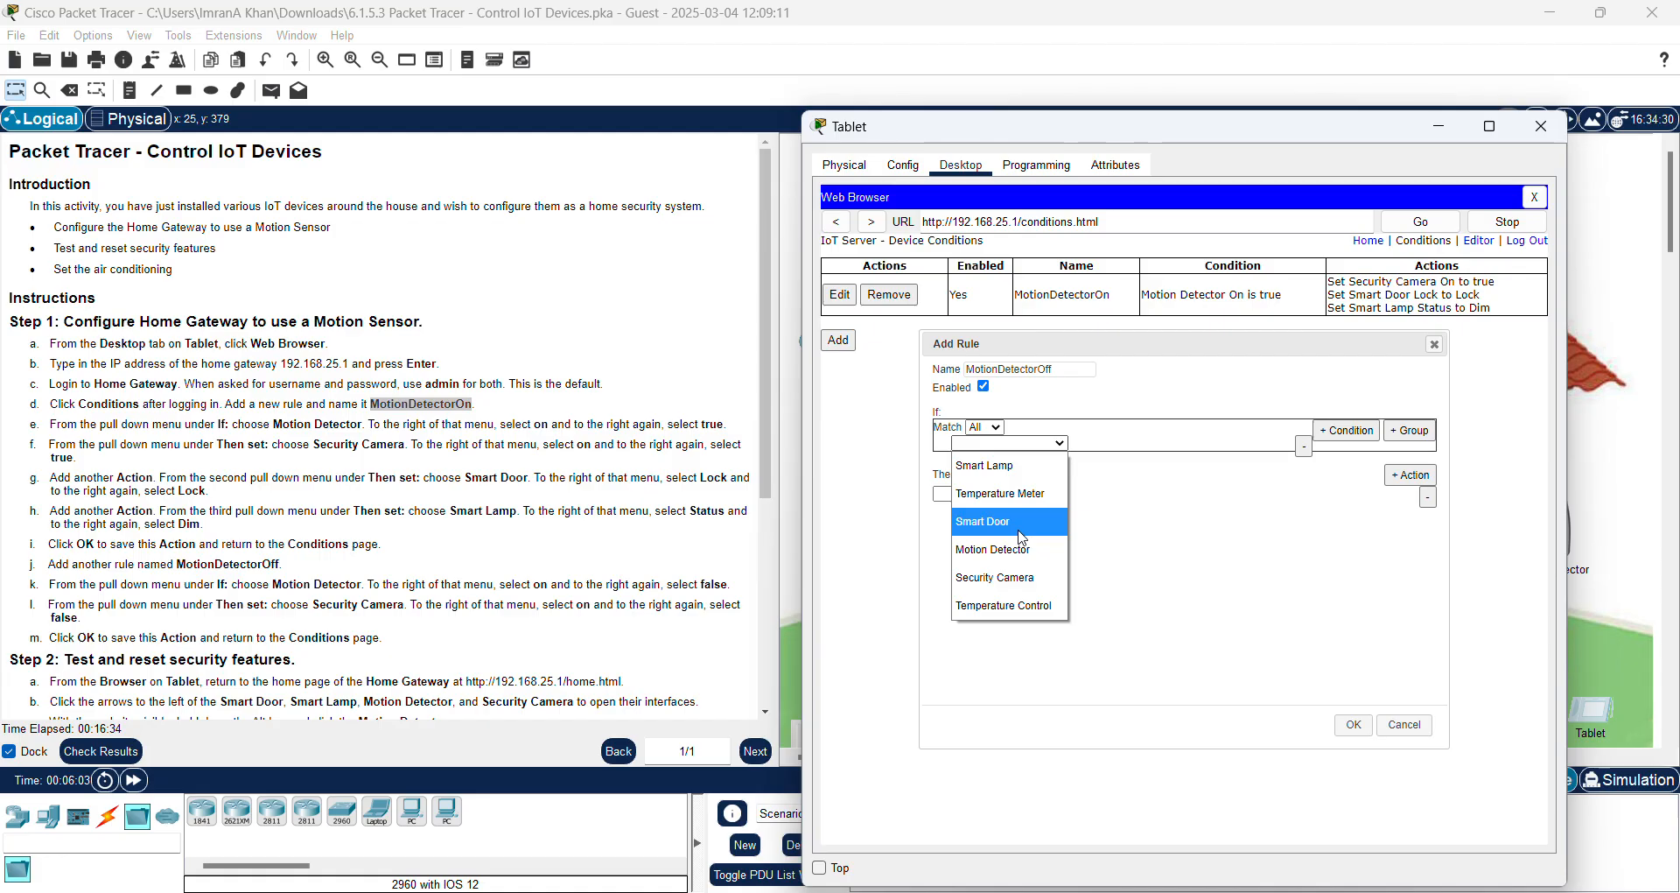
pyautogui.click(1015, 565)
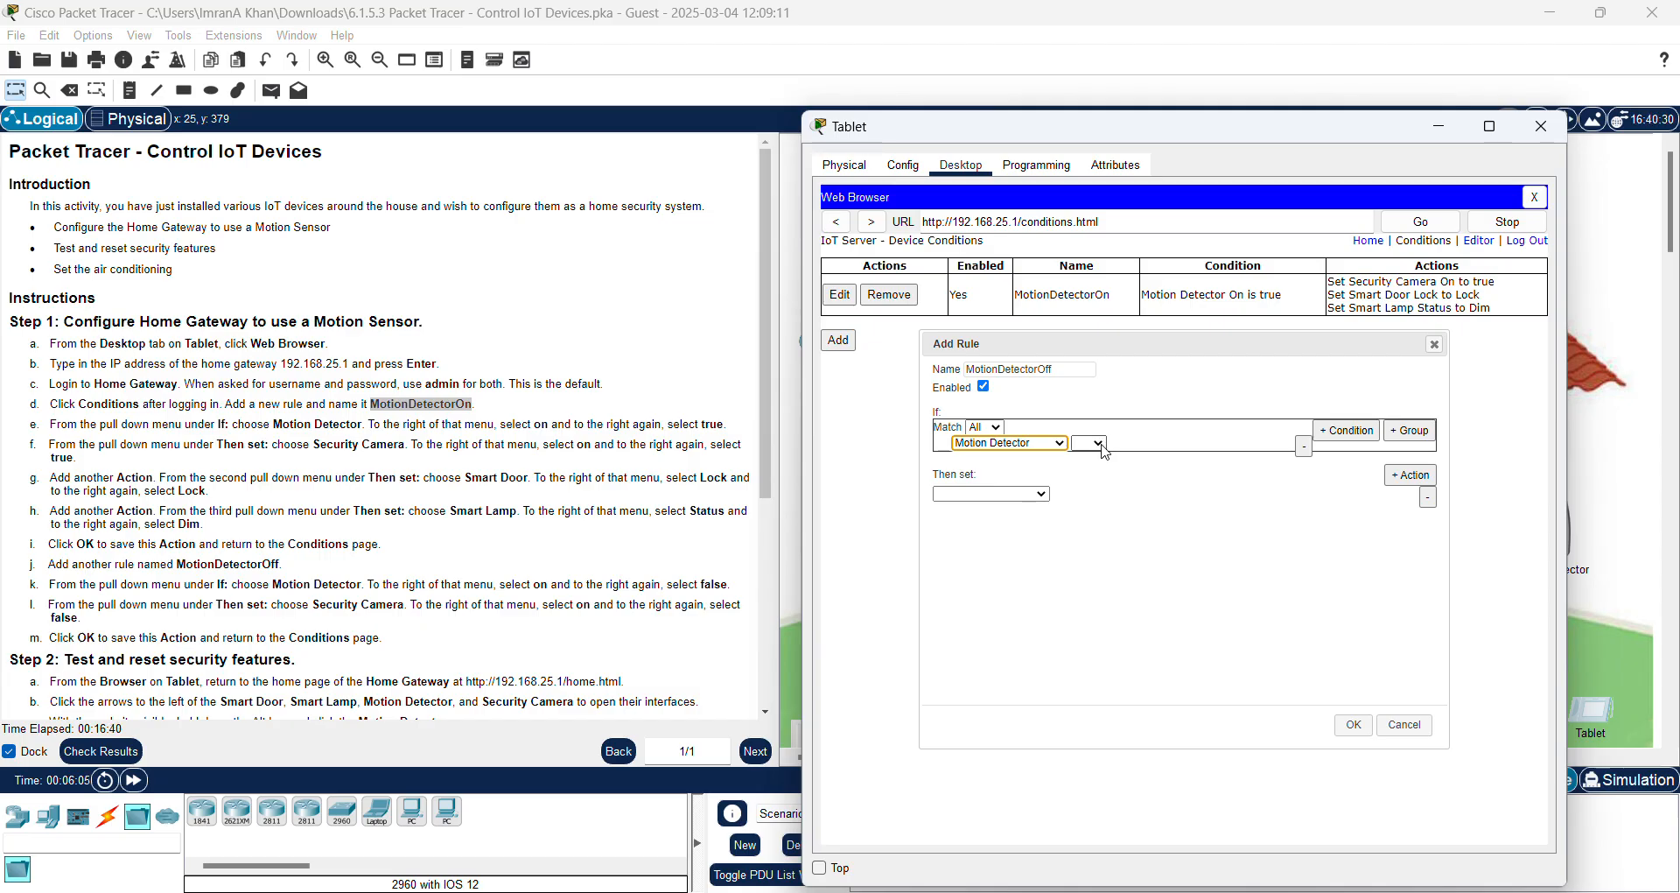
pyautogui.click(1101, 445)
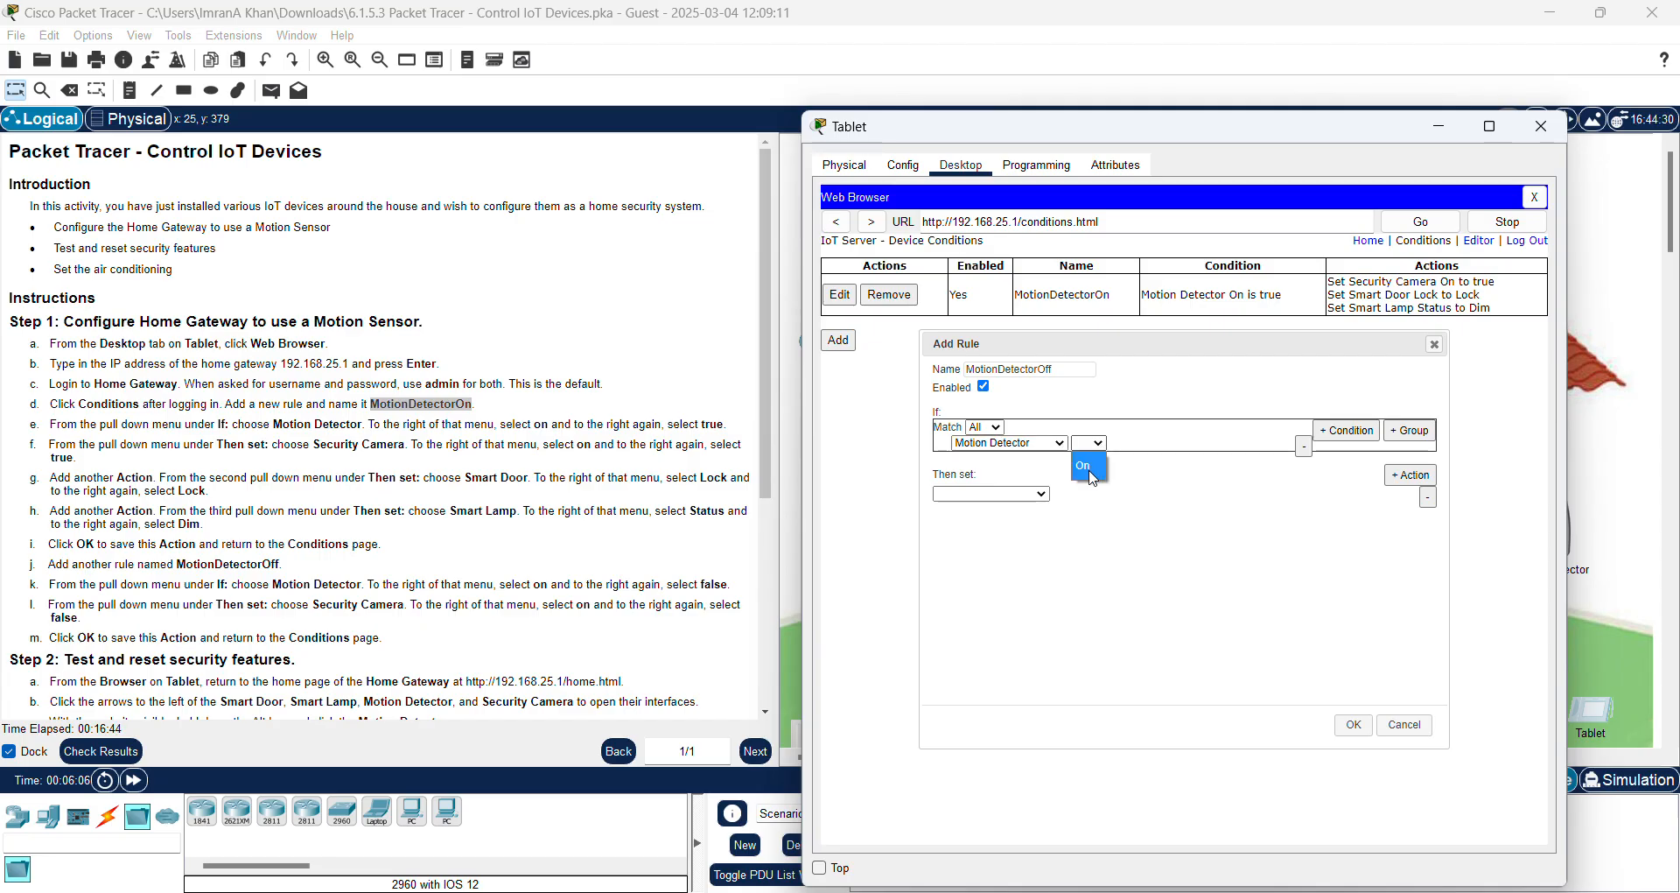
pyautogui.click(1092, 475)
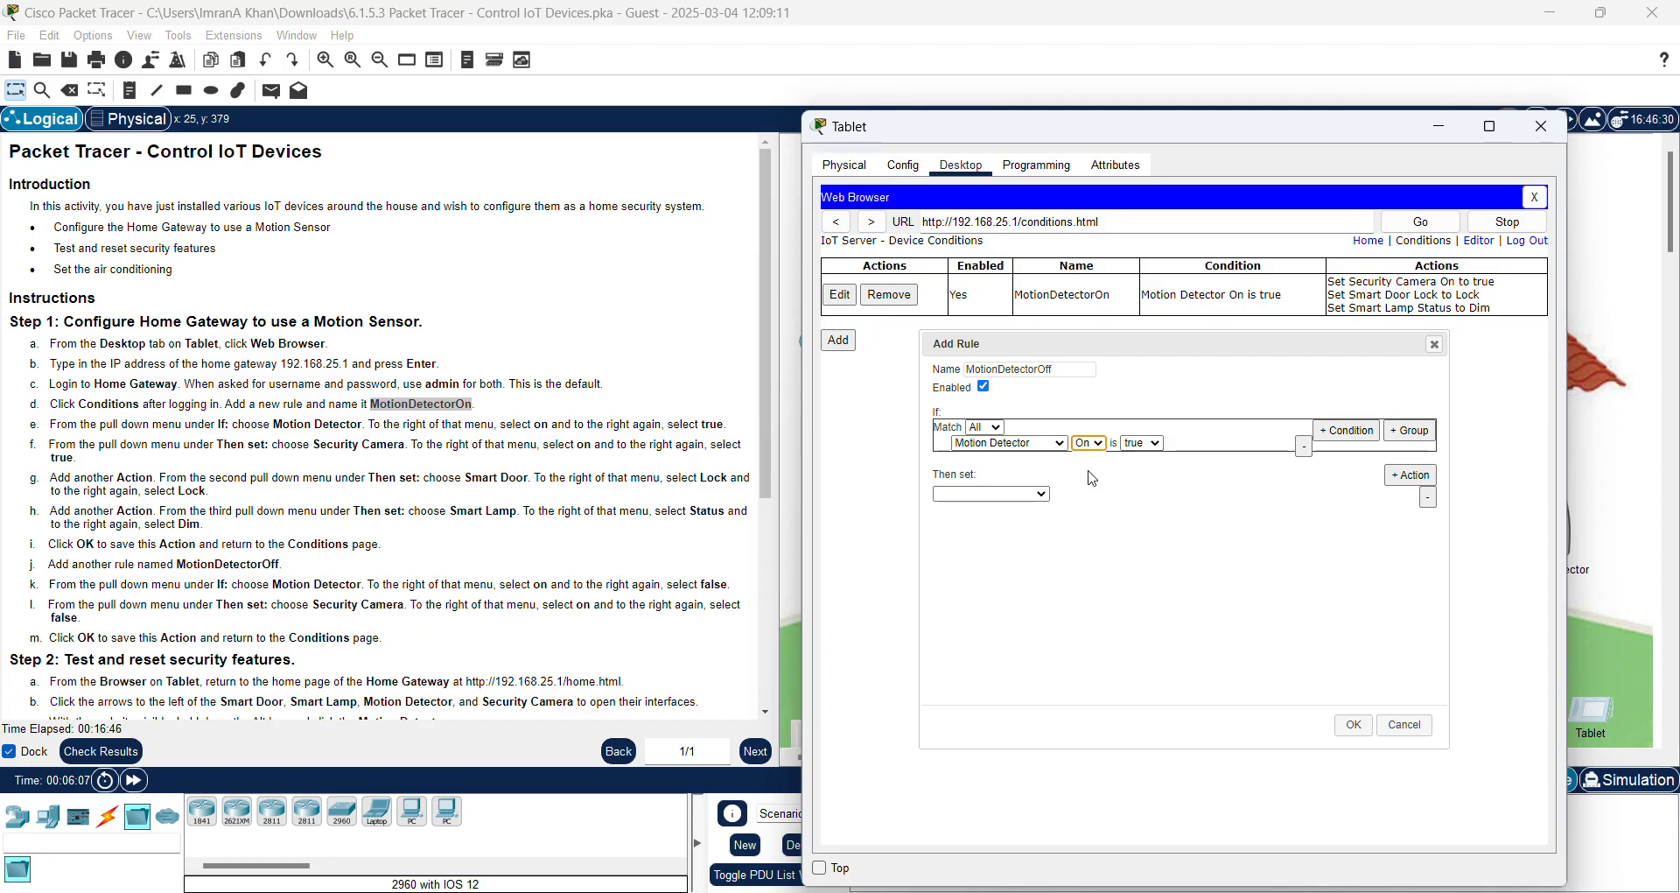
pyautogui.click(1153, 444)
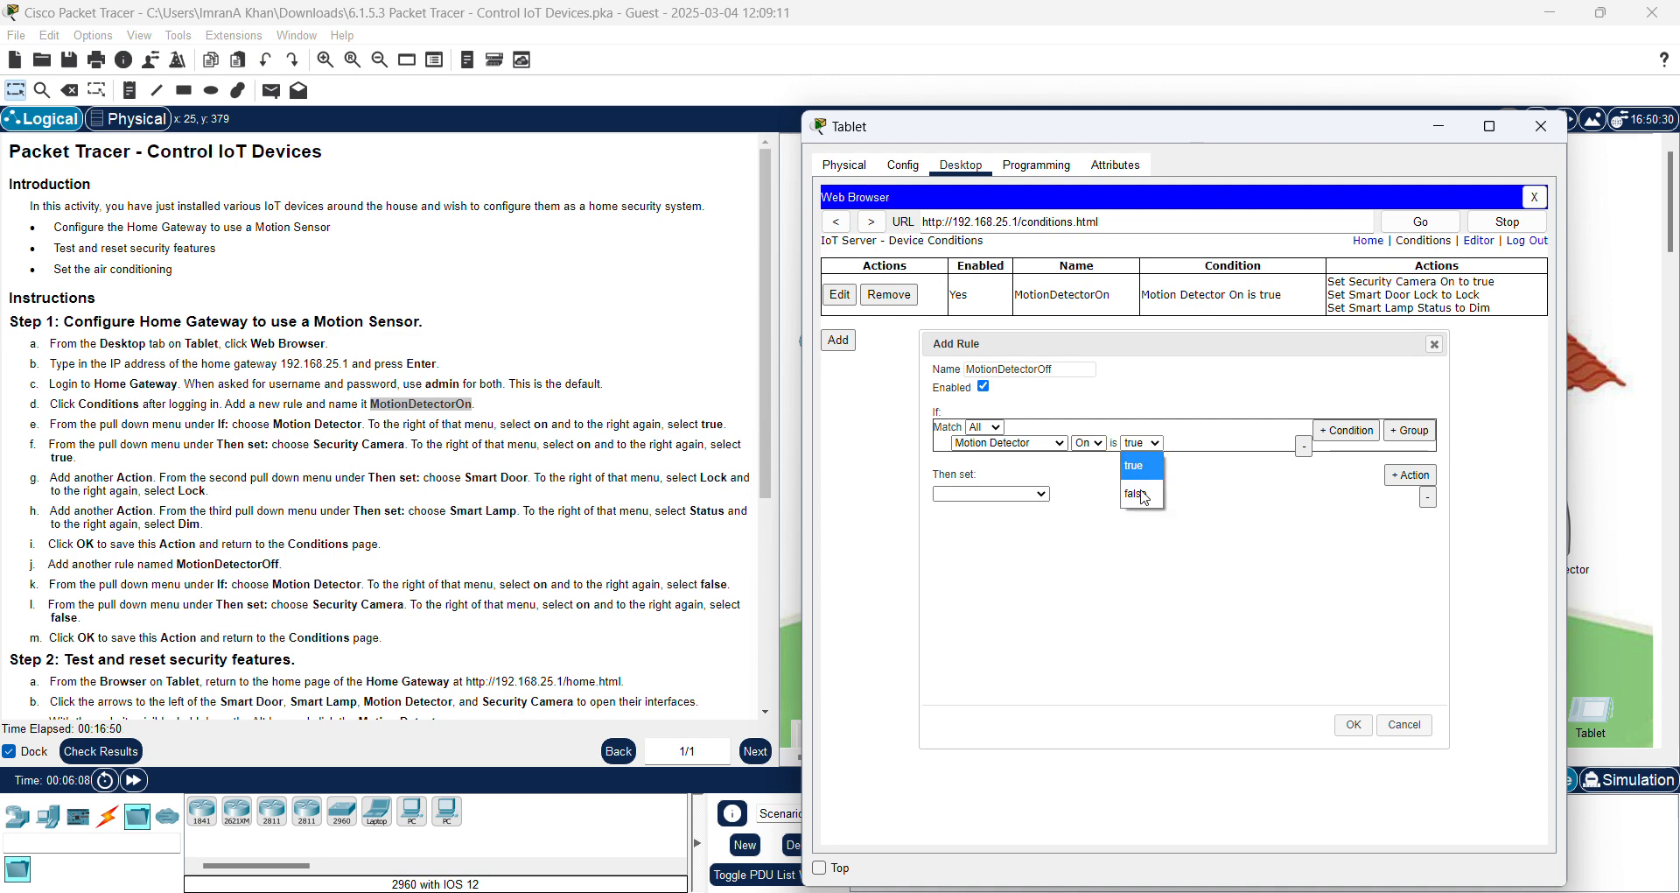
pyautogui.click(1145, 496)
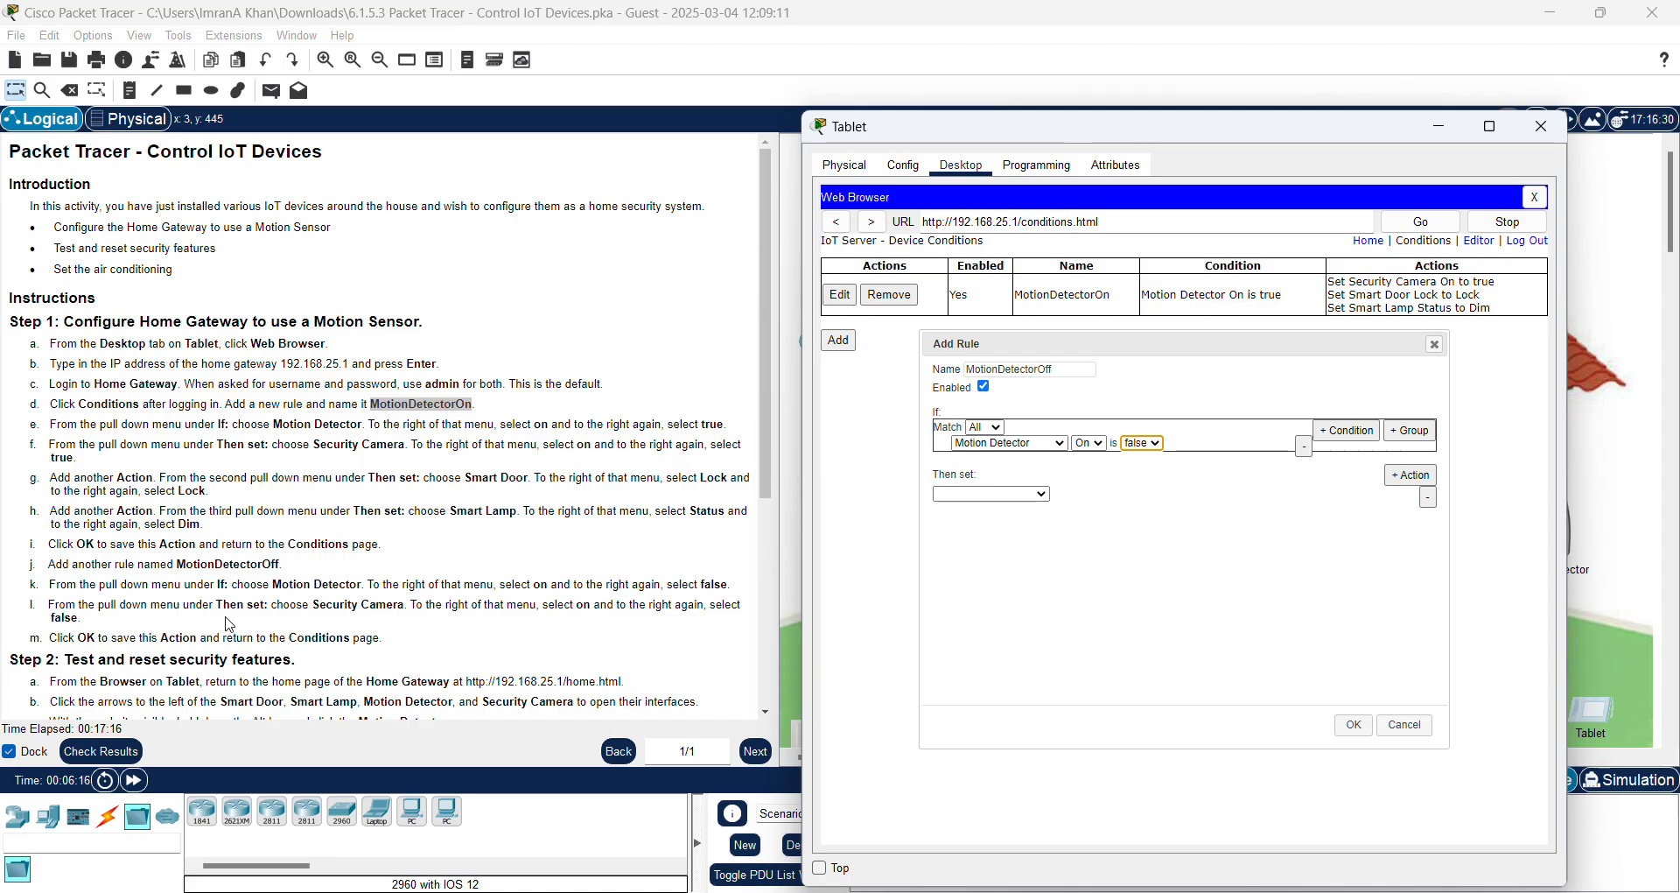
# Step: Add the action Security Camera On set to false and save the MotionDetectorOff rule
pyautogui.click(1041, 495)
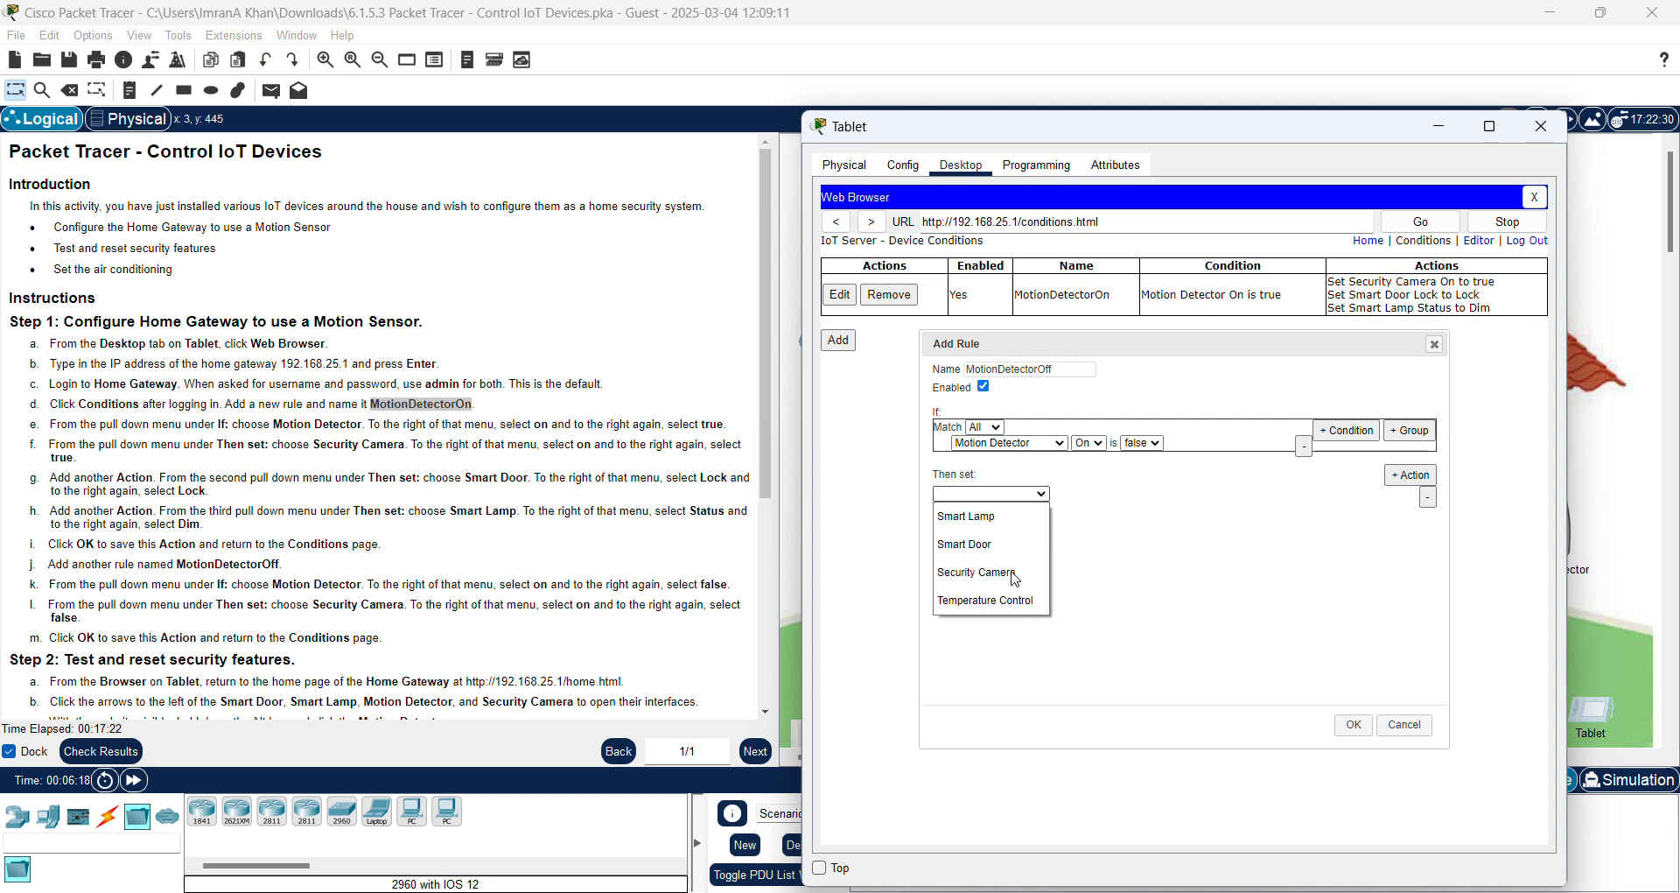
pyautogui.click(1015, 573)
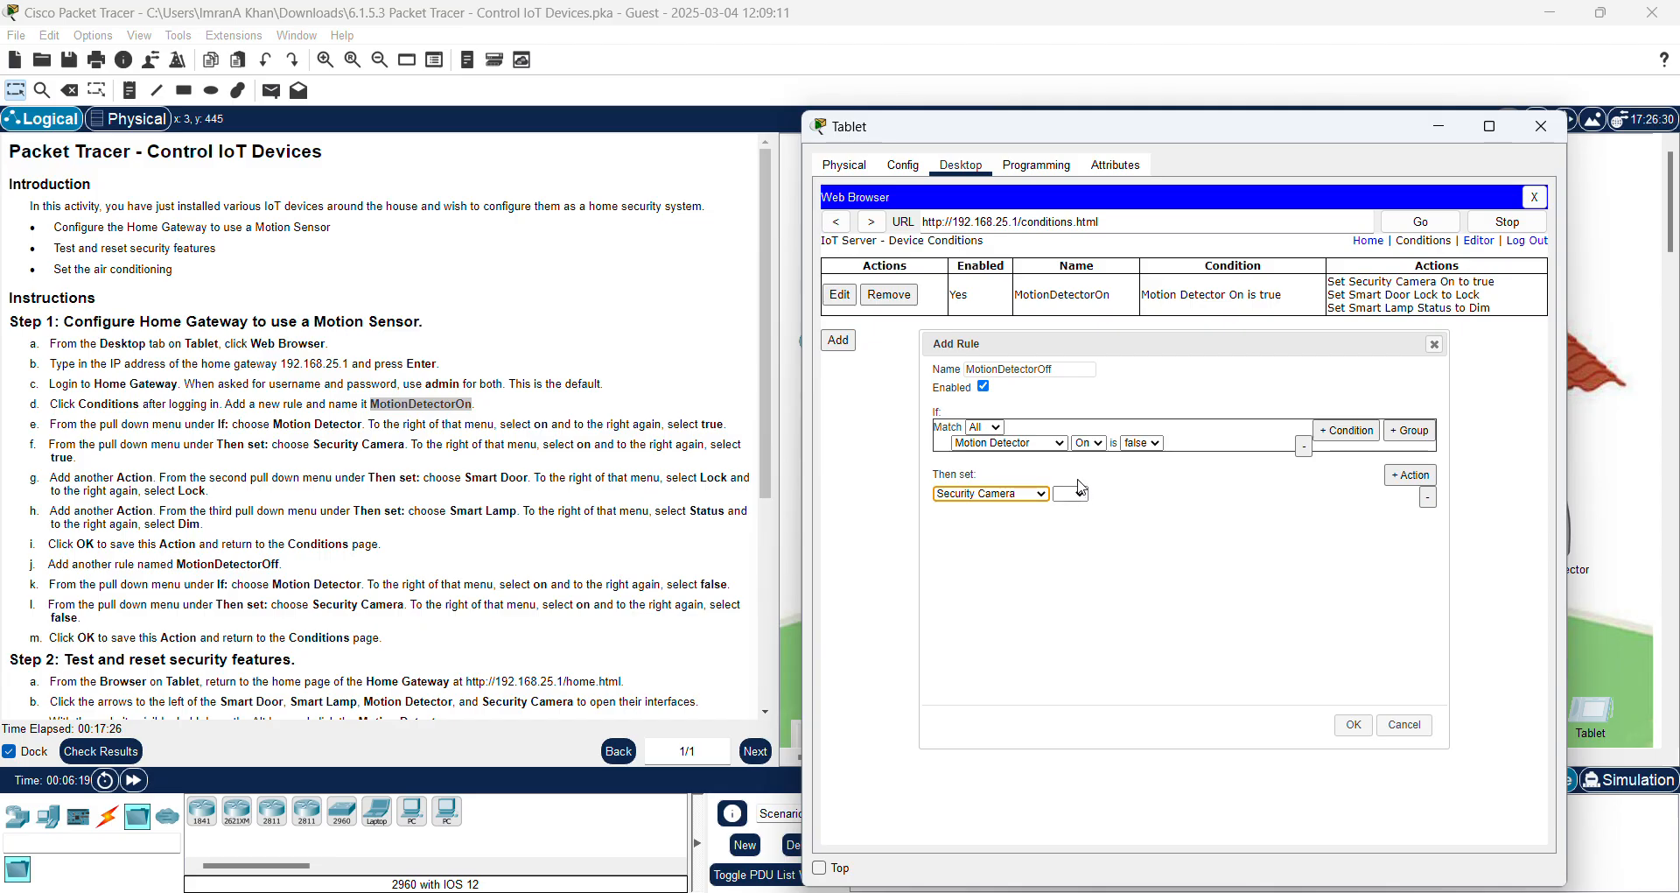
pyautogui.click(1083, 499)
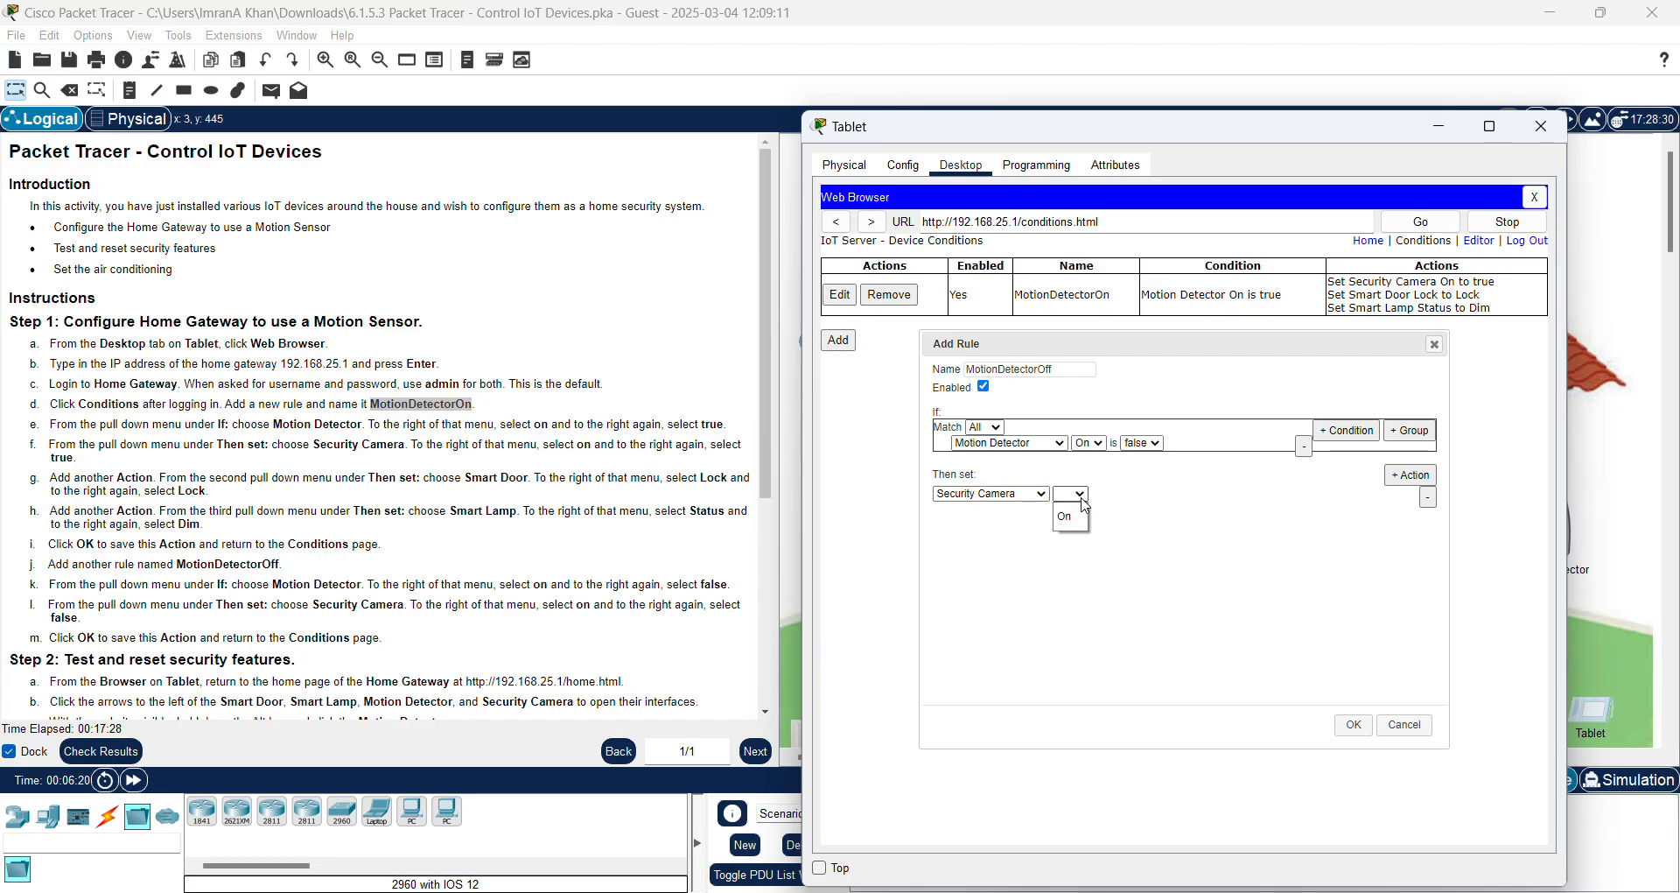
pyautogui.click(1076, 524)
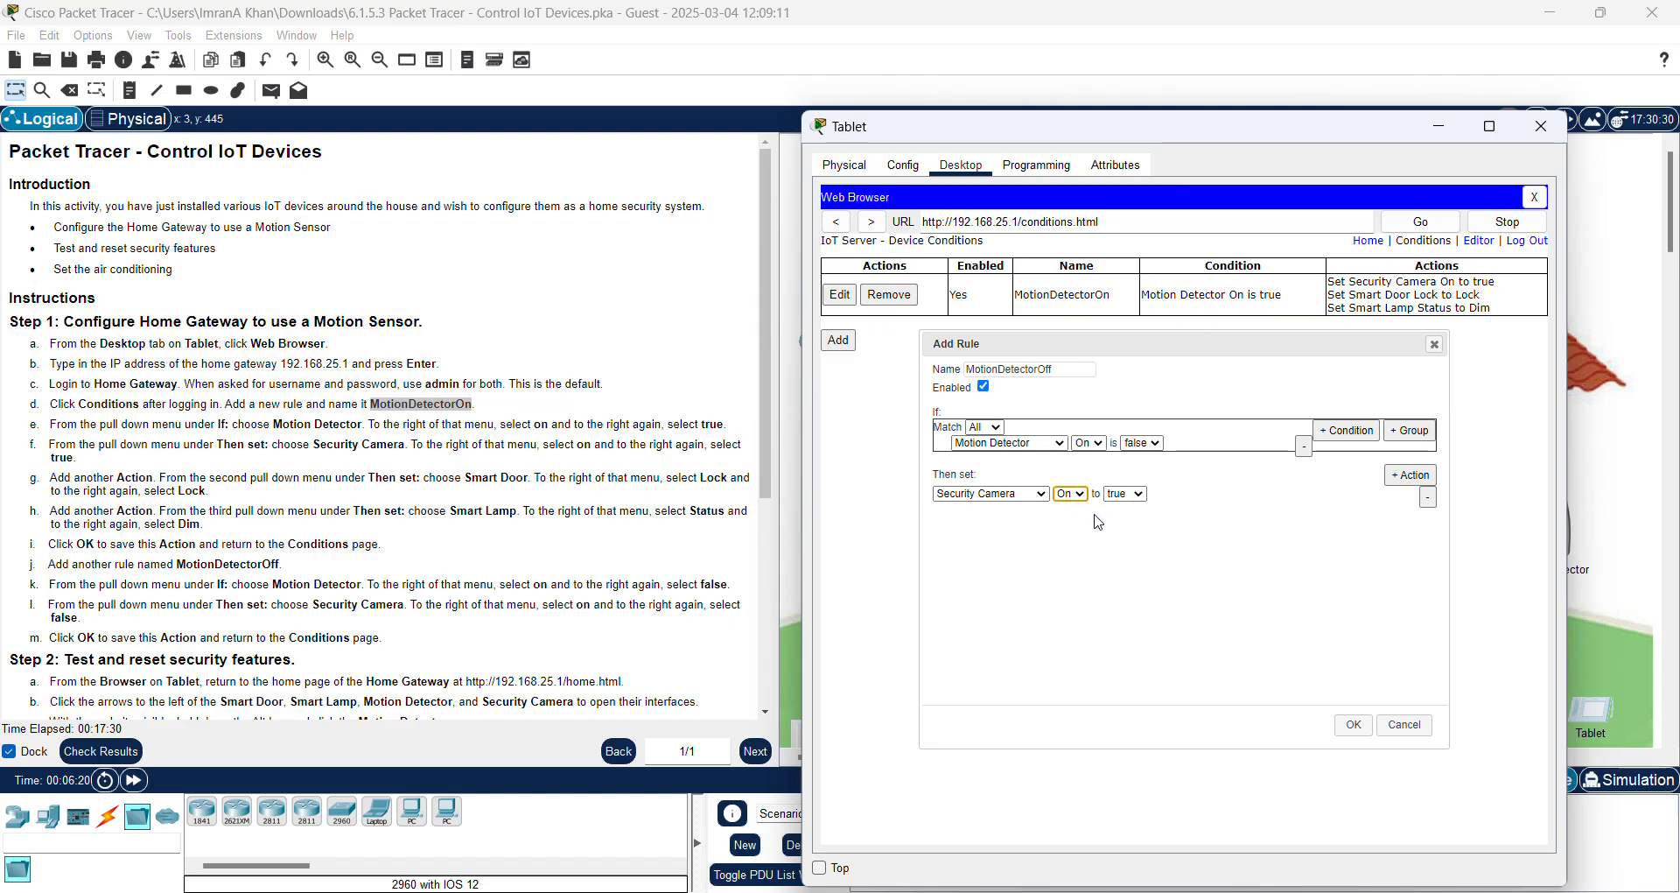
pyautogui.click(1140, 494)
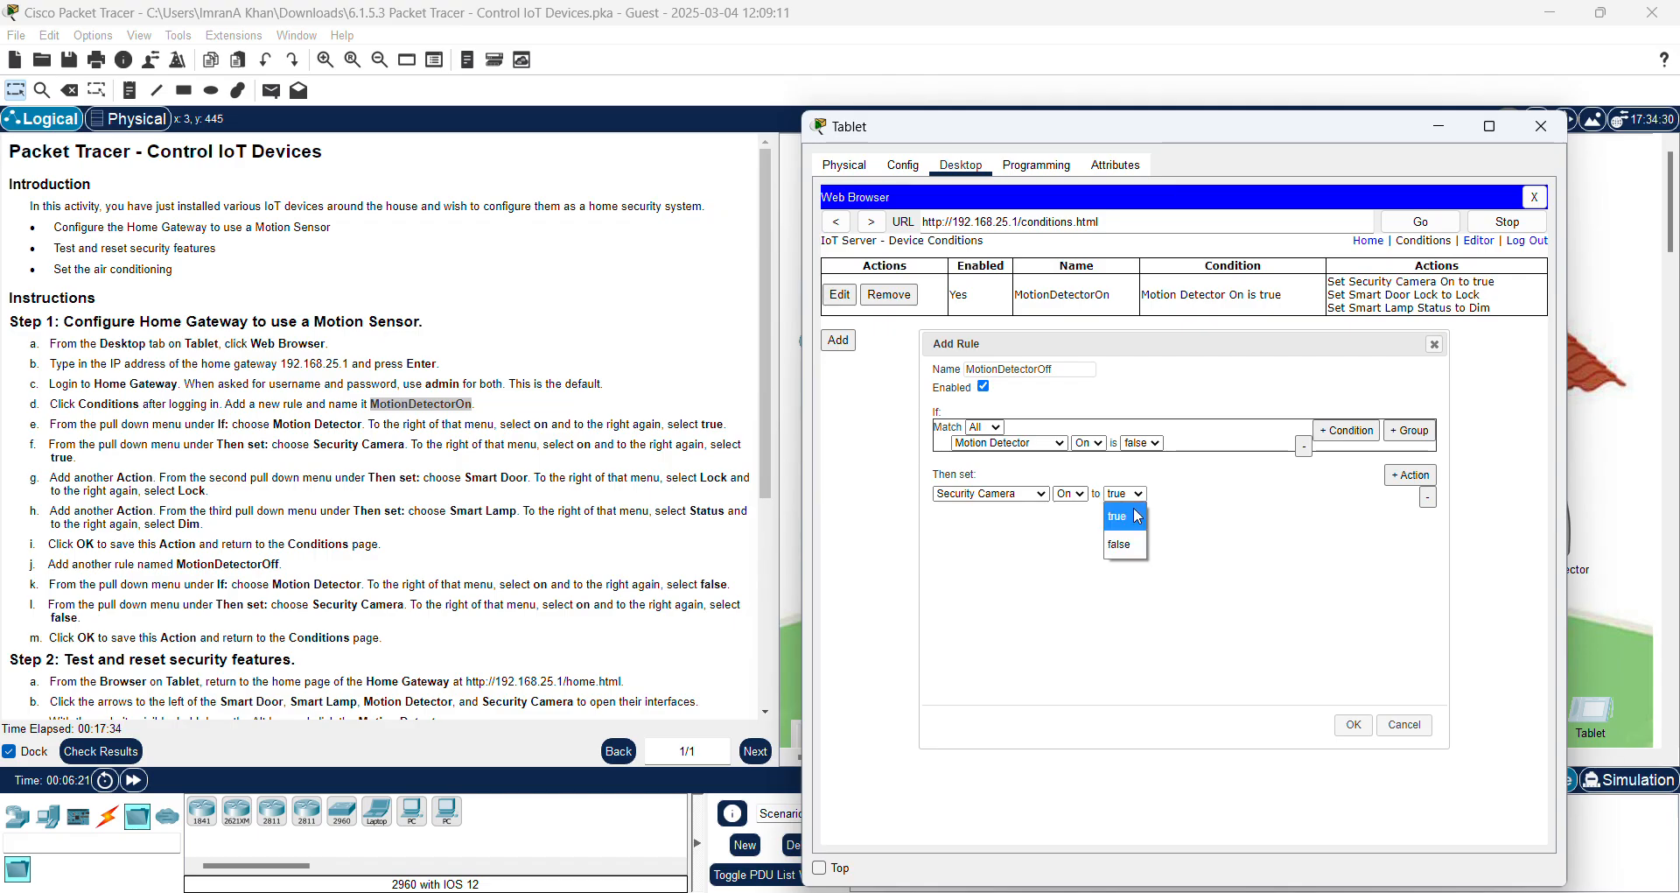
pyautogui.click(1126, 546)
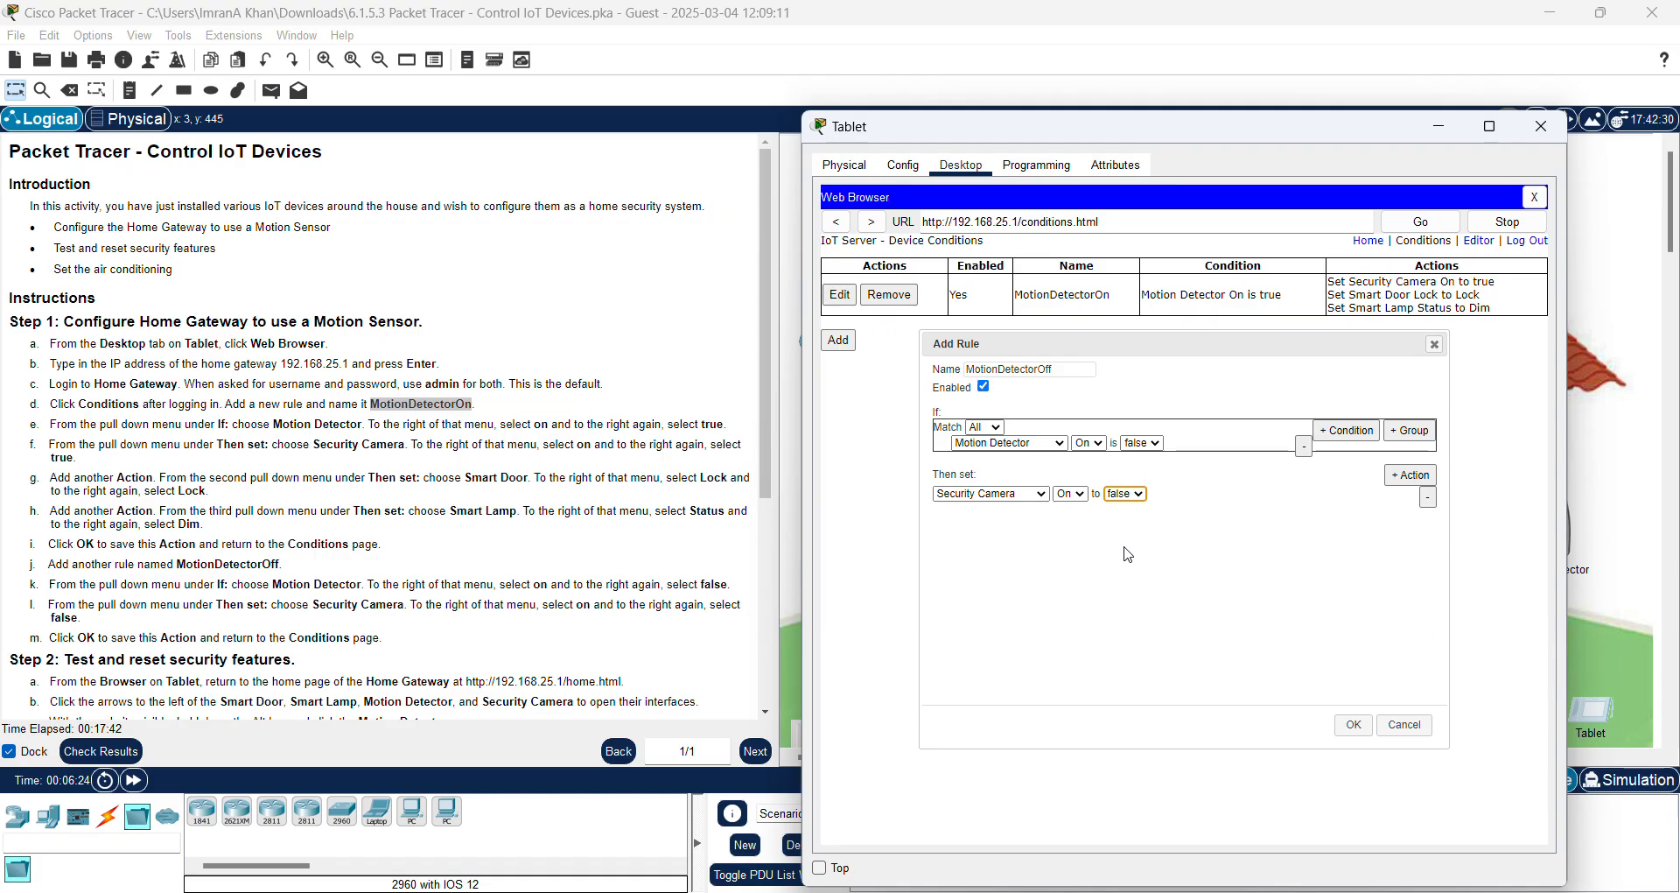
pyautogui.click(1352, 726)
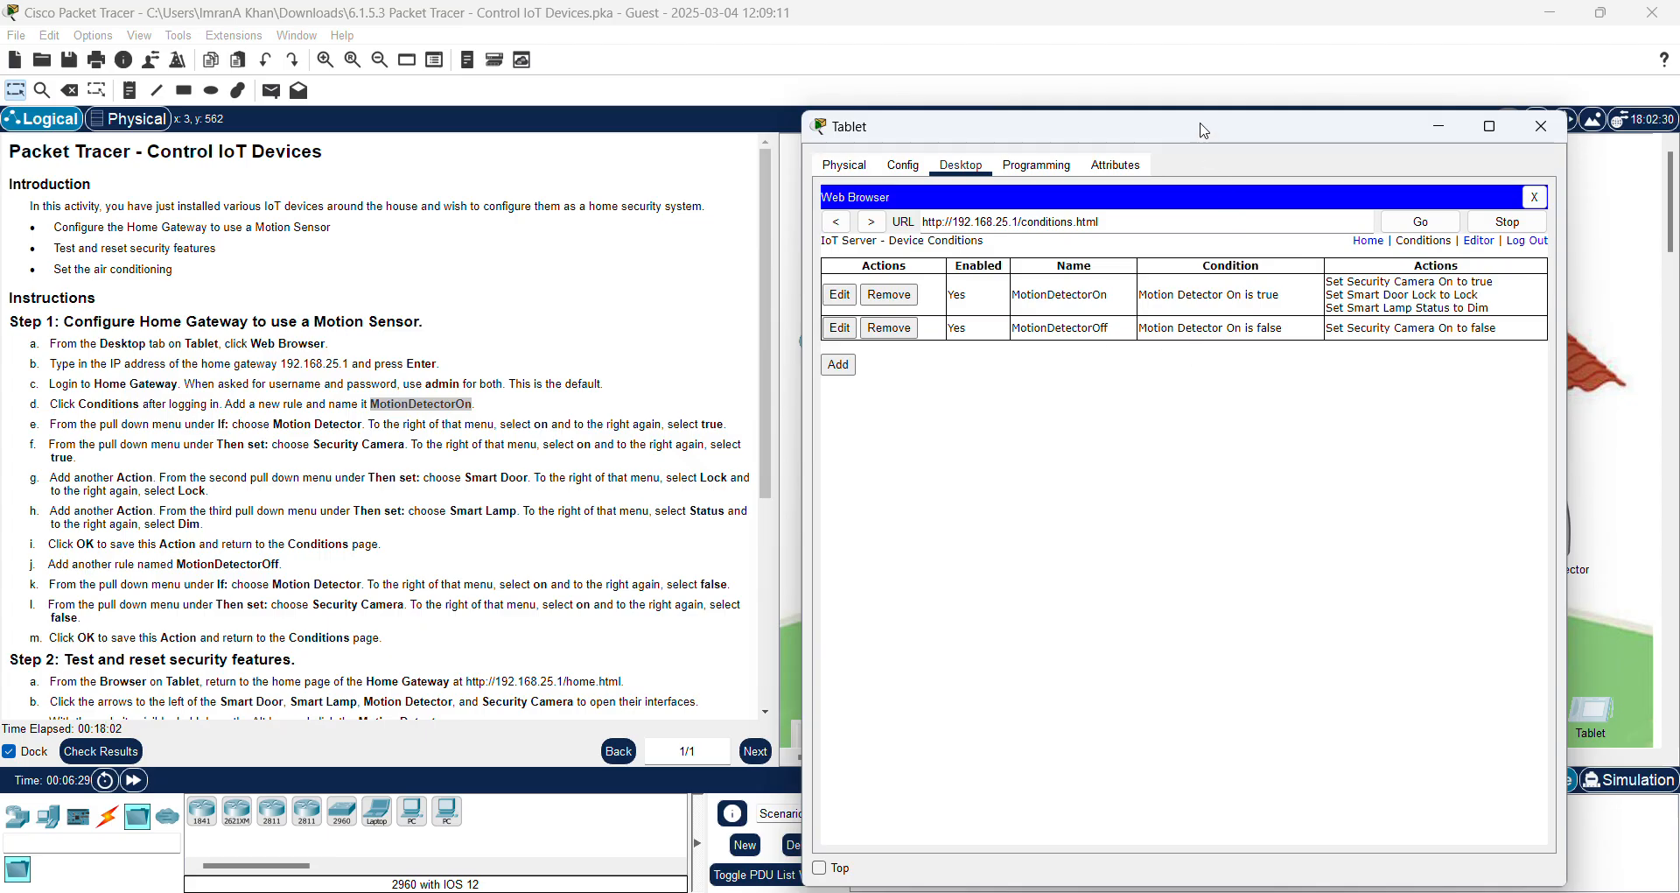
# Step: Scroll the instructions down to Step 2 and return the tablet browser to the gateway's Home device list
pyautogui.moveTo(1204, 131); pyautogui.dragTo(879, 159)
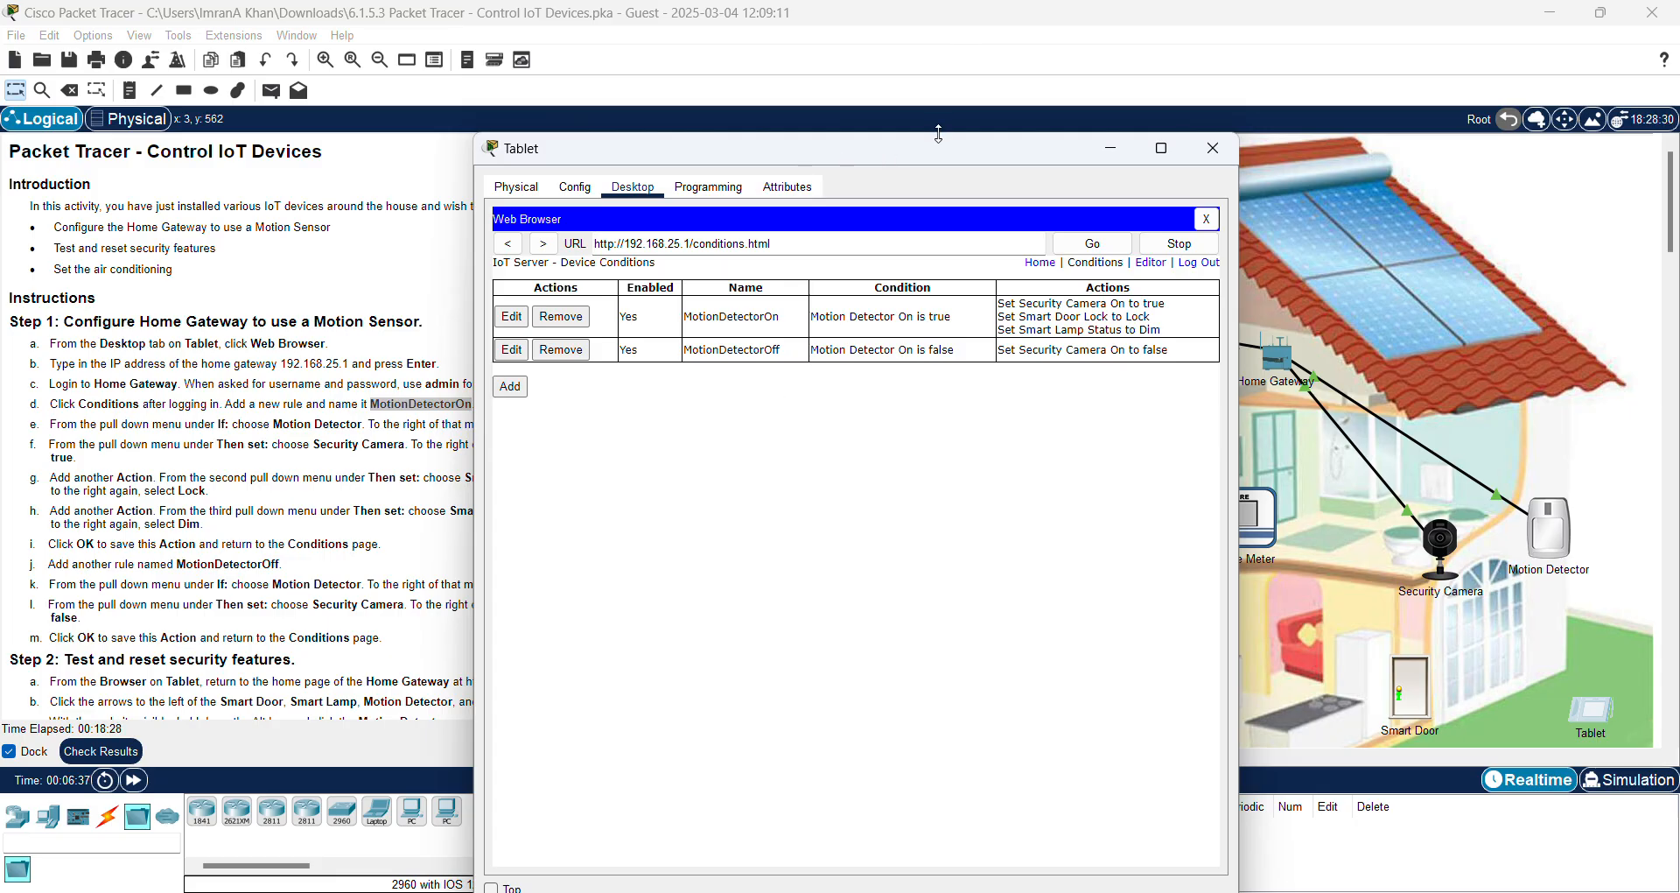
pyautogui.moveTo(955, 159); pyautogui.dragTo(1197, 145)
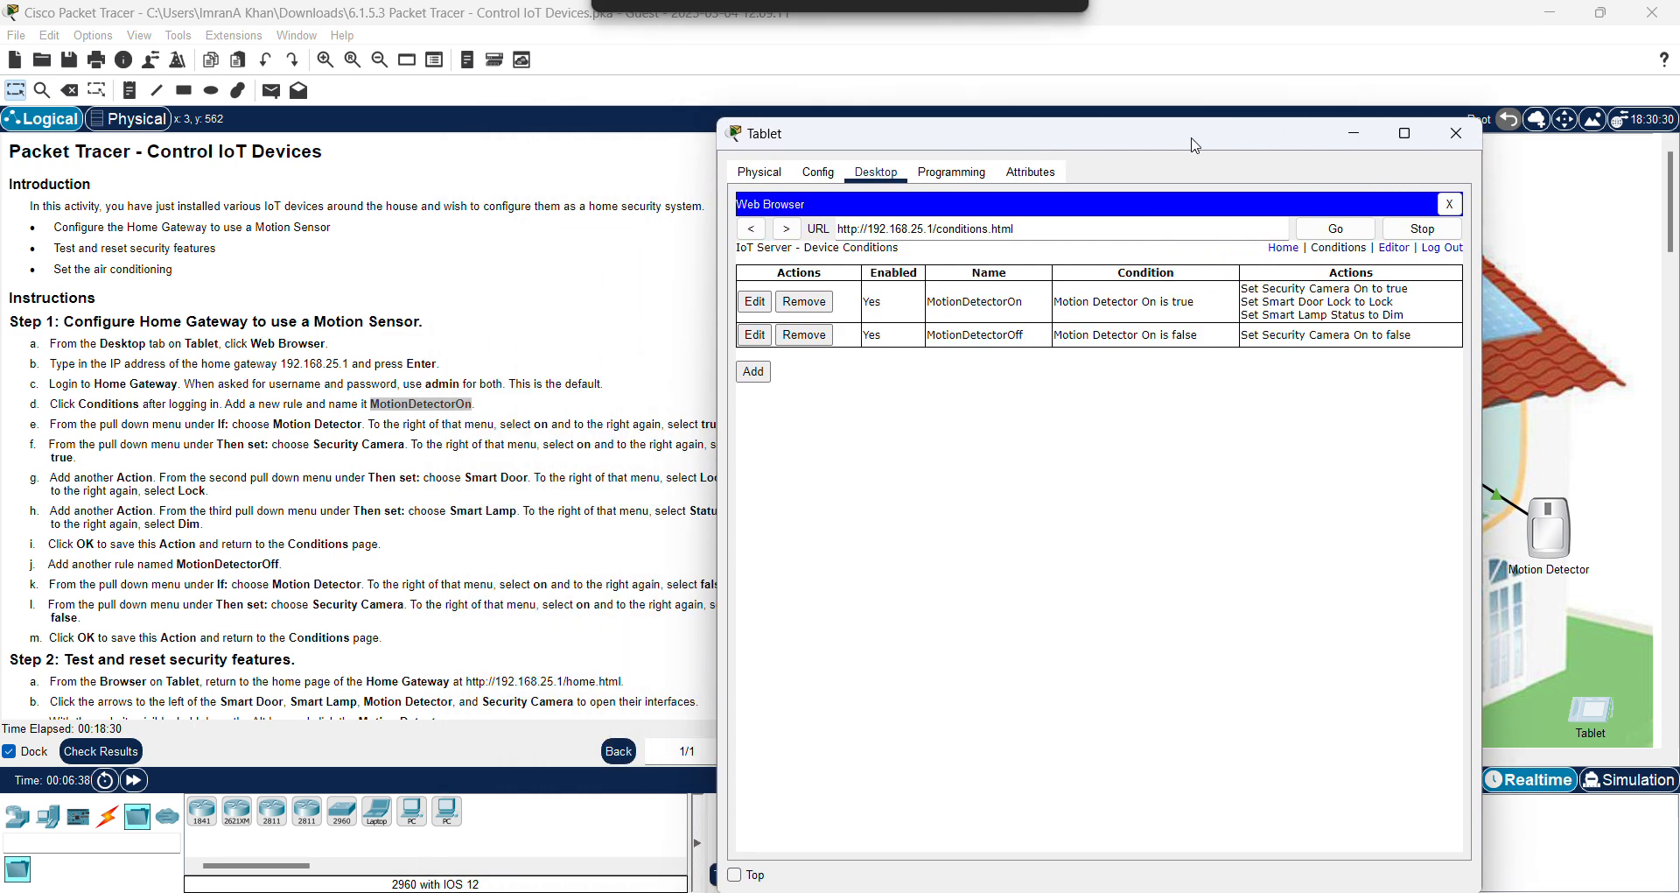
pyautogui.moveTo(1057, 148); pyautogui.dragTo(1146, 132)
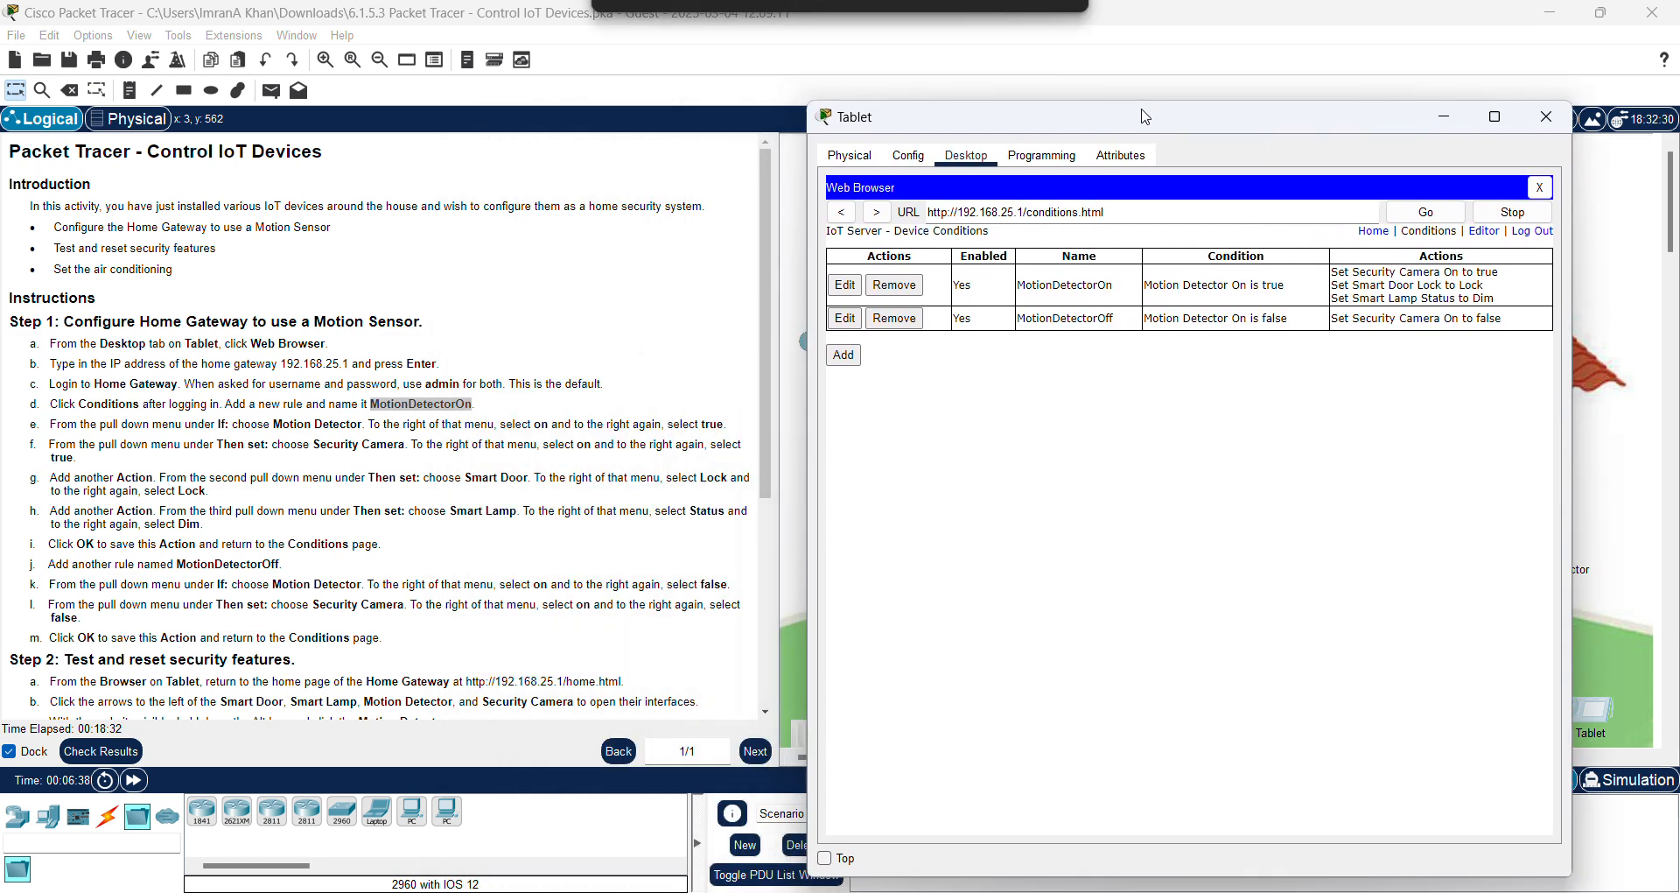
pyautogui.scroll(-2, 237, 464)
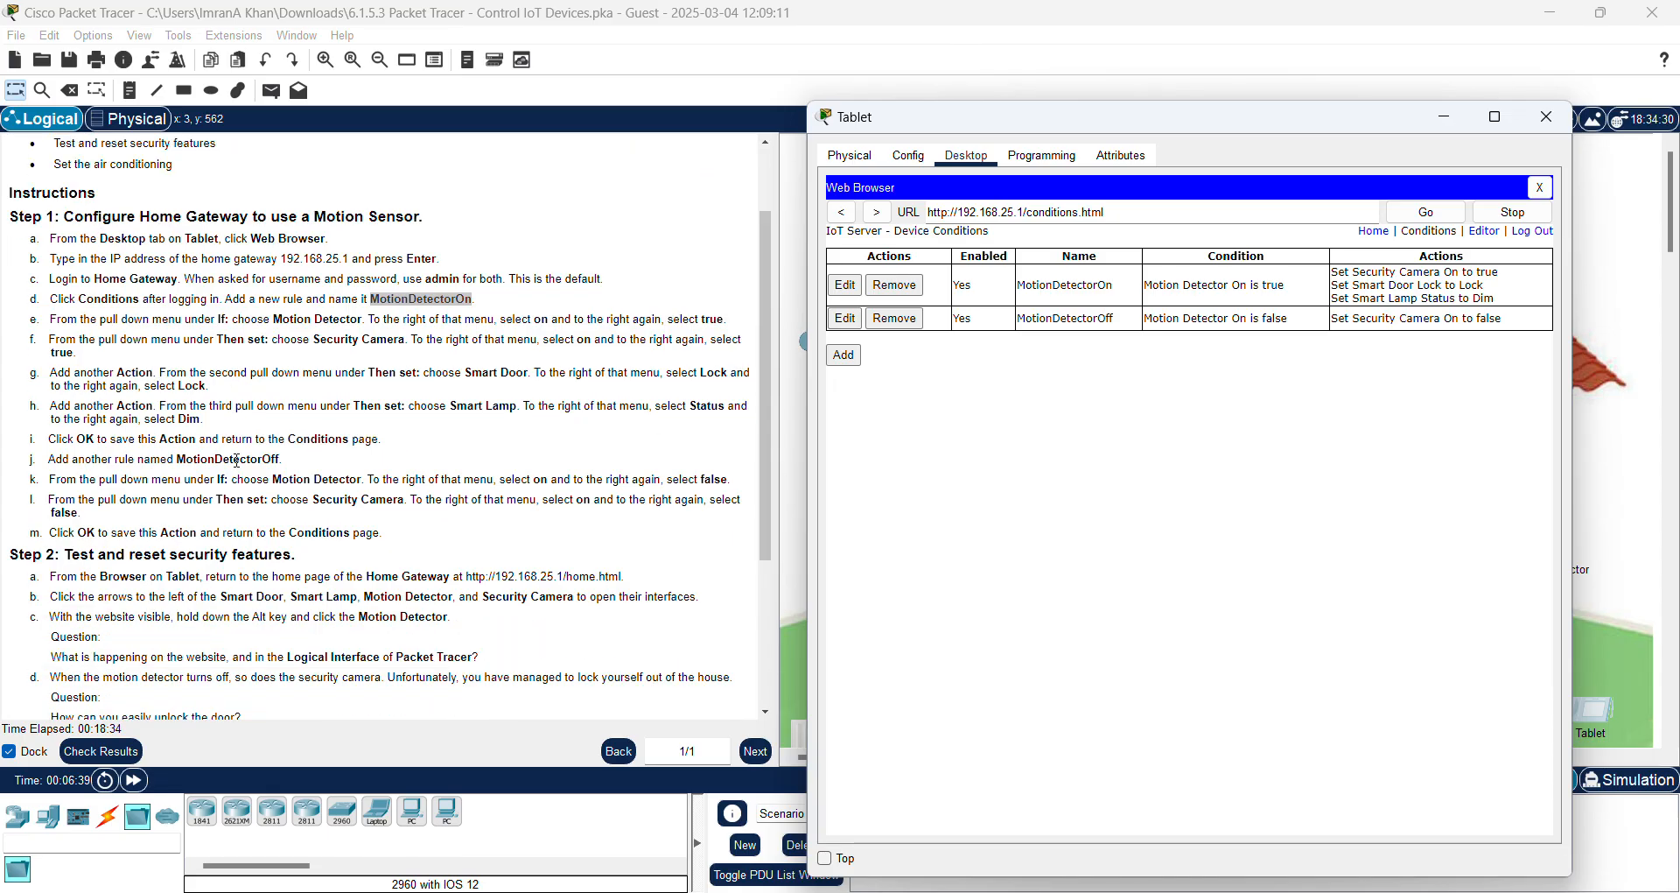
pyautogui.scroll(-2, 237, 460)
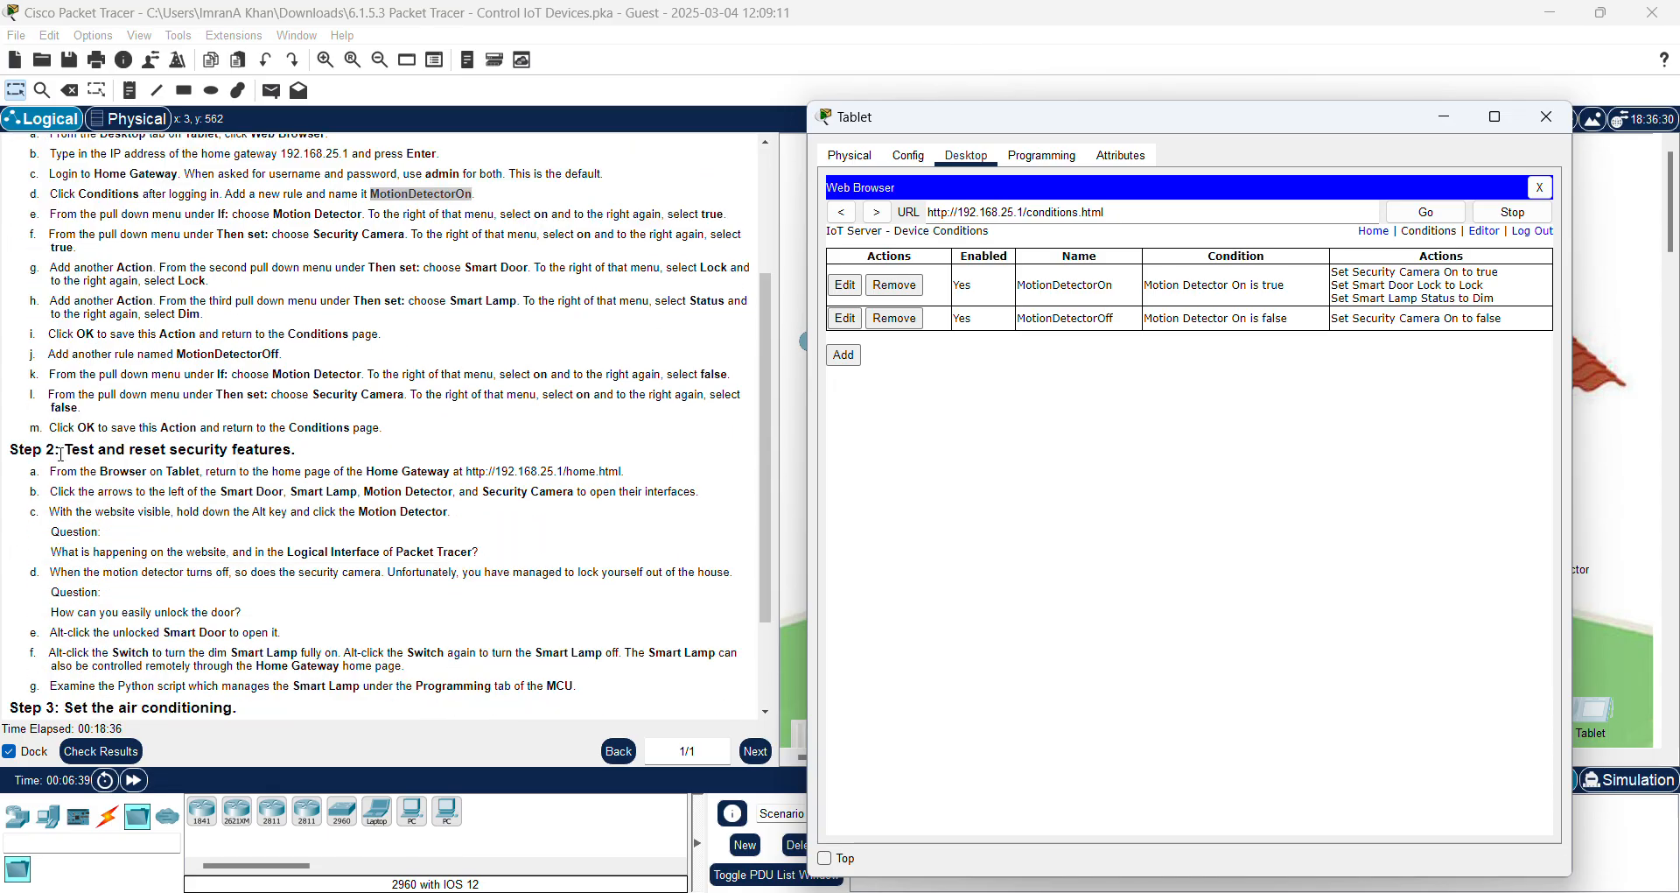
pyautogui.scroll(-1, 149, 469)
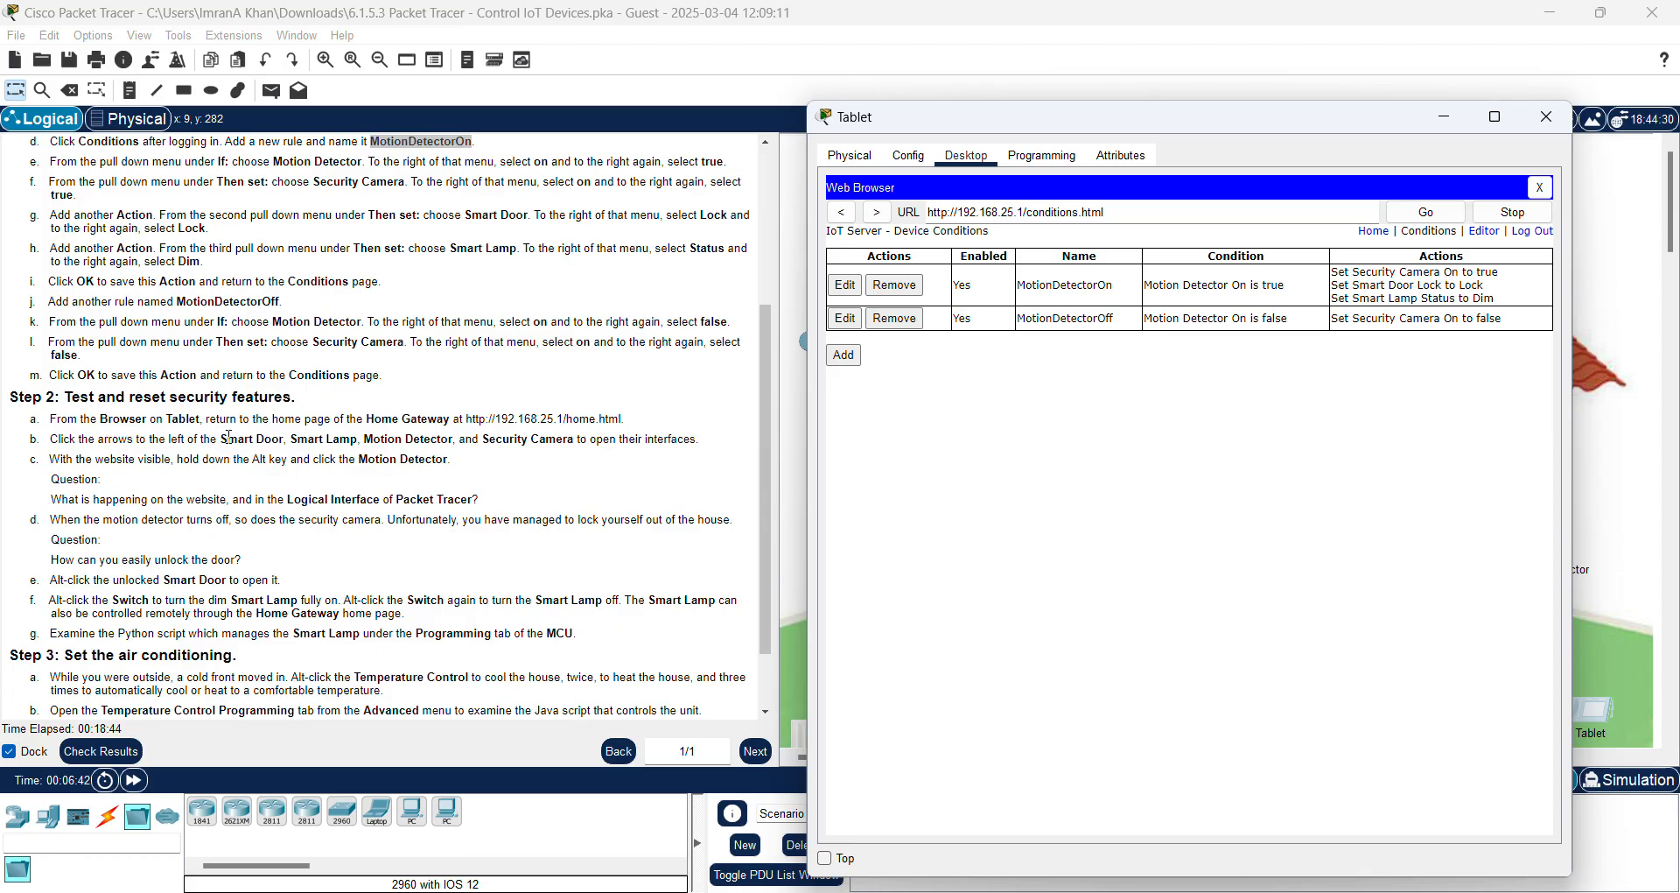
pyautogui.scroll(-1, 229, 437)
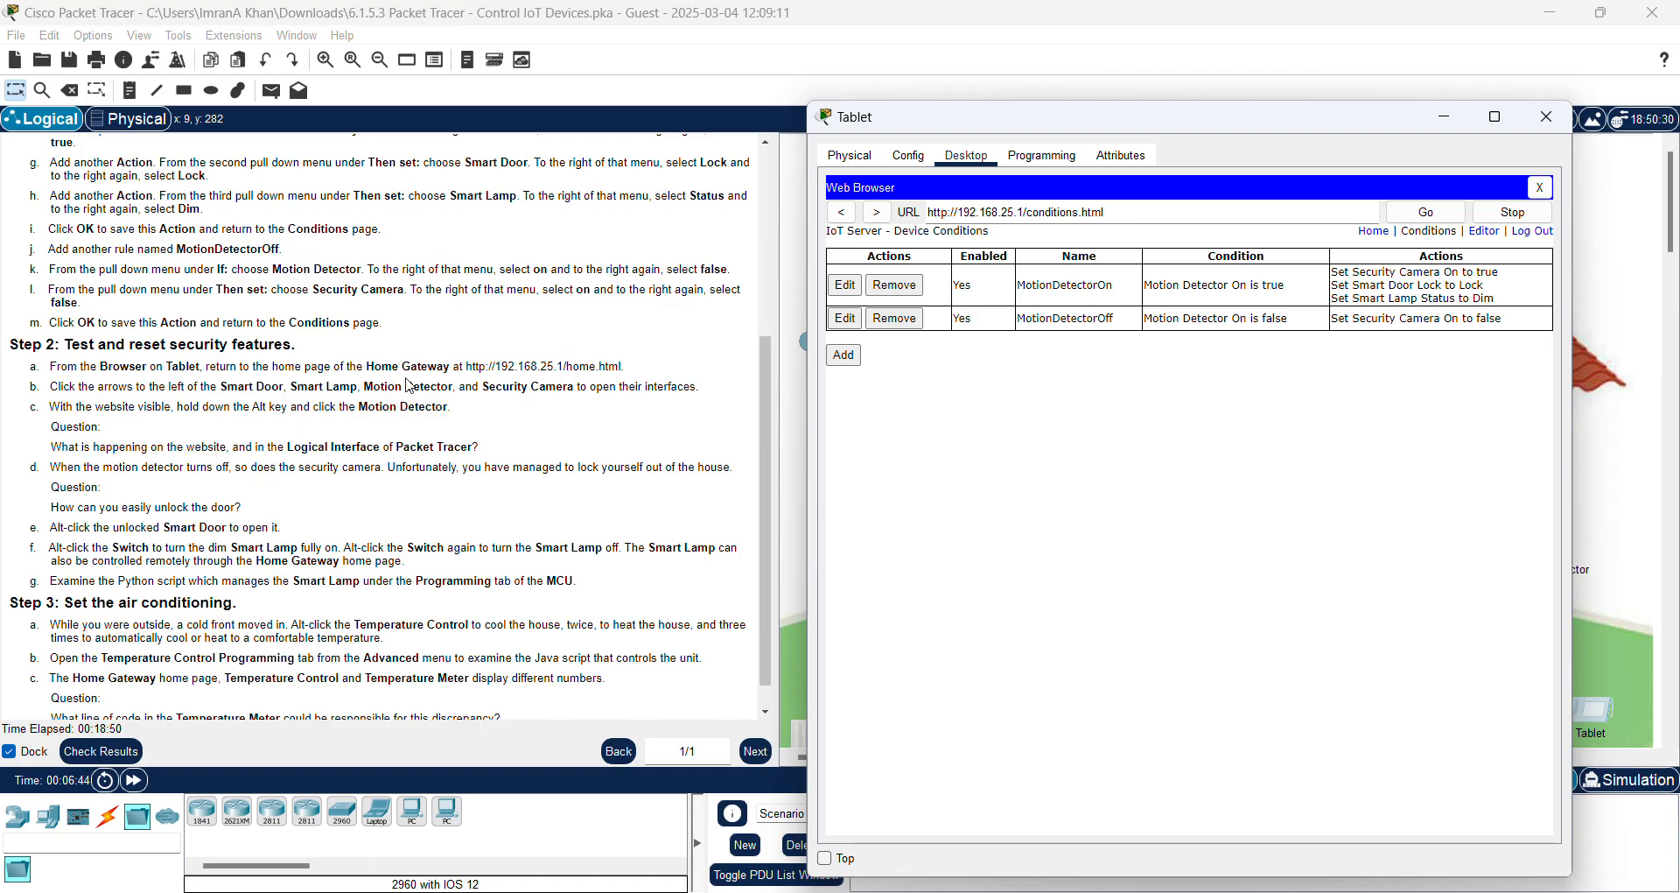
pyautogui.click(1373, 232)
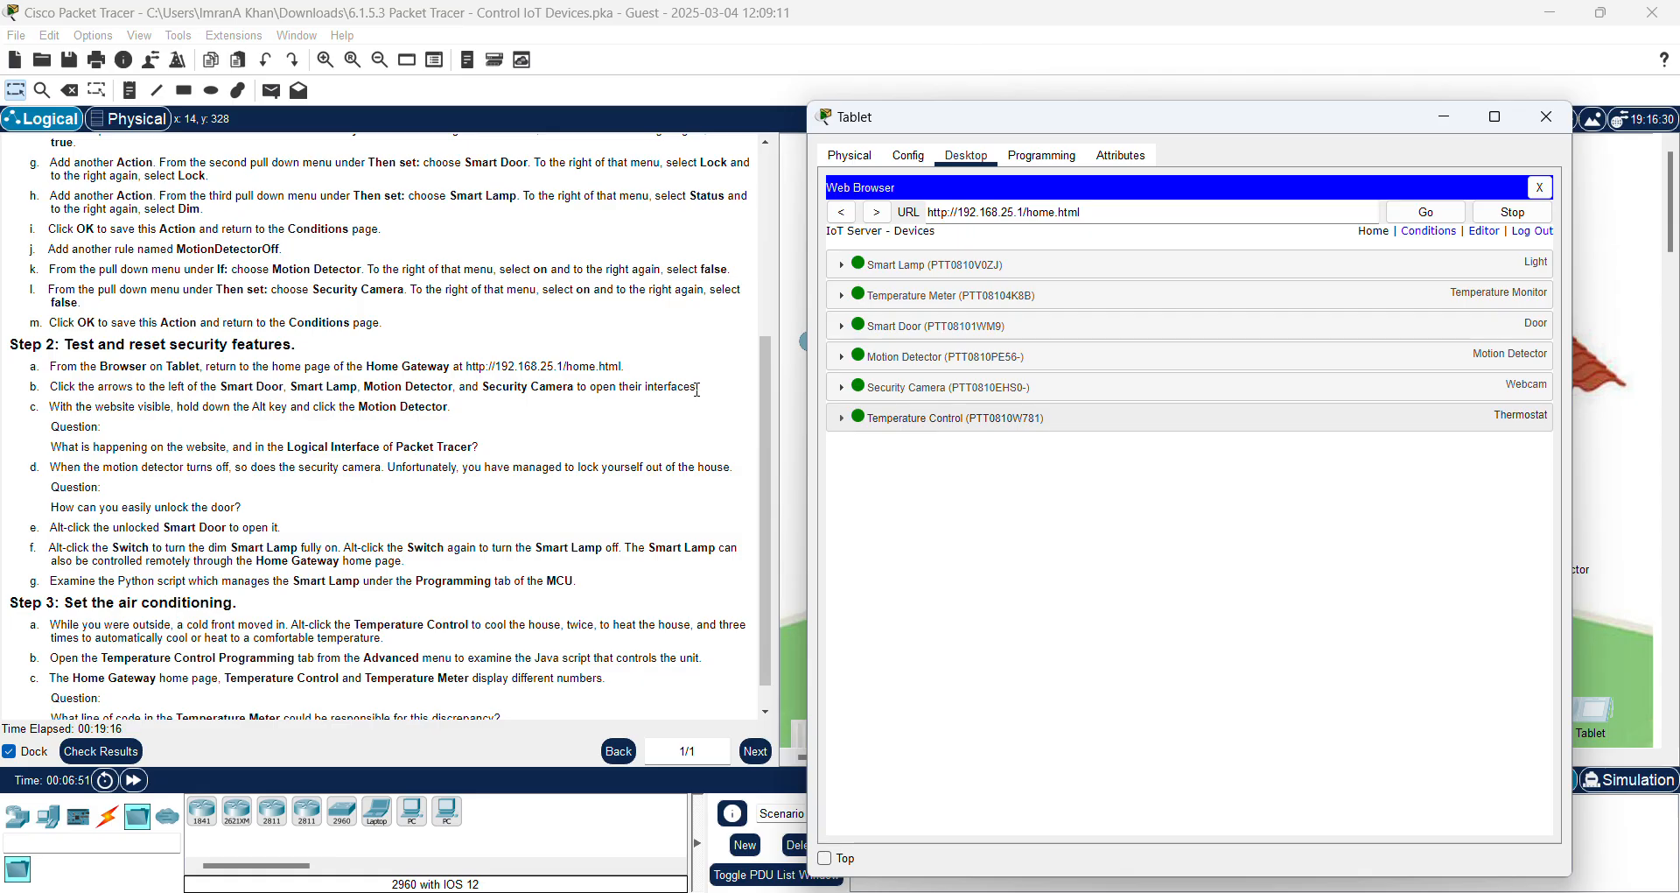
# Step: Expand the Smart Door, Smart Lamp, Motion Detector and Security Camera entries in the device list
pyautogui.click(841, 332)
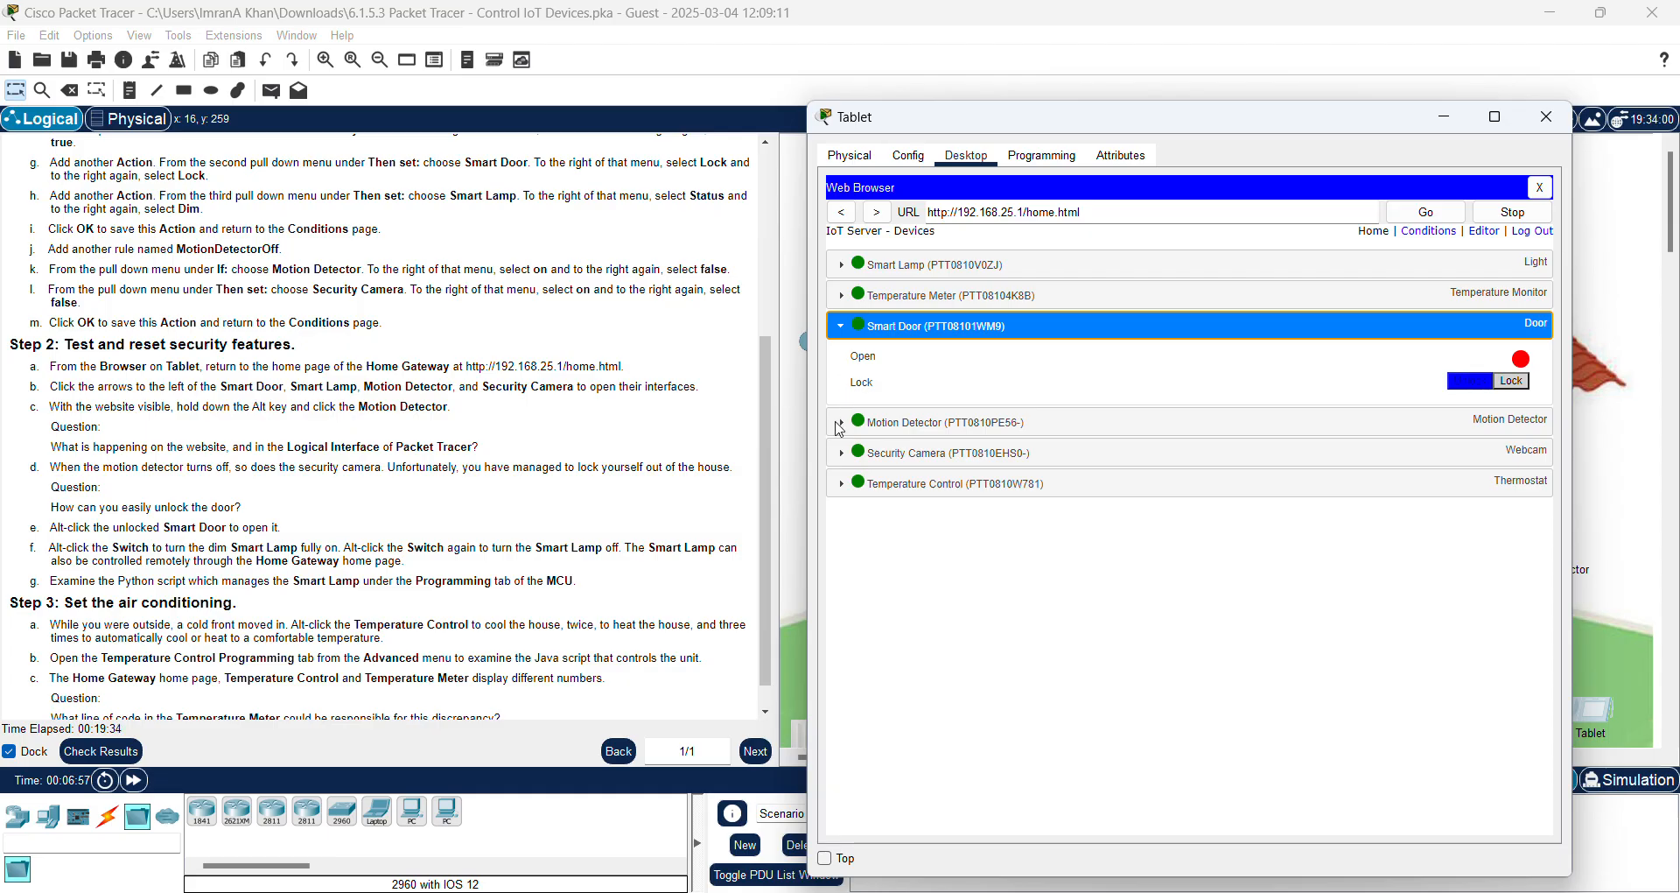
pyautogui.click(840, 265)
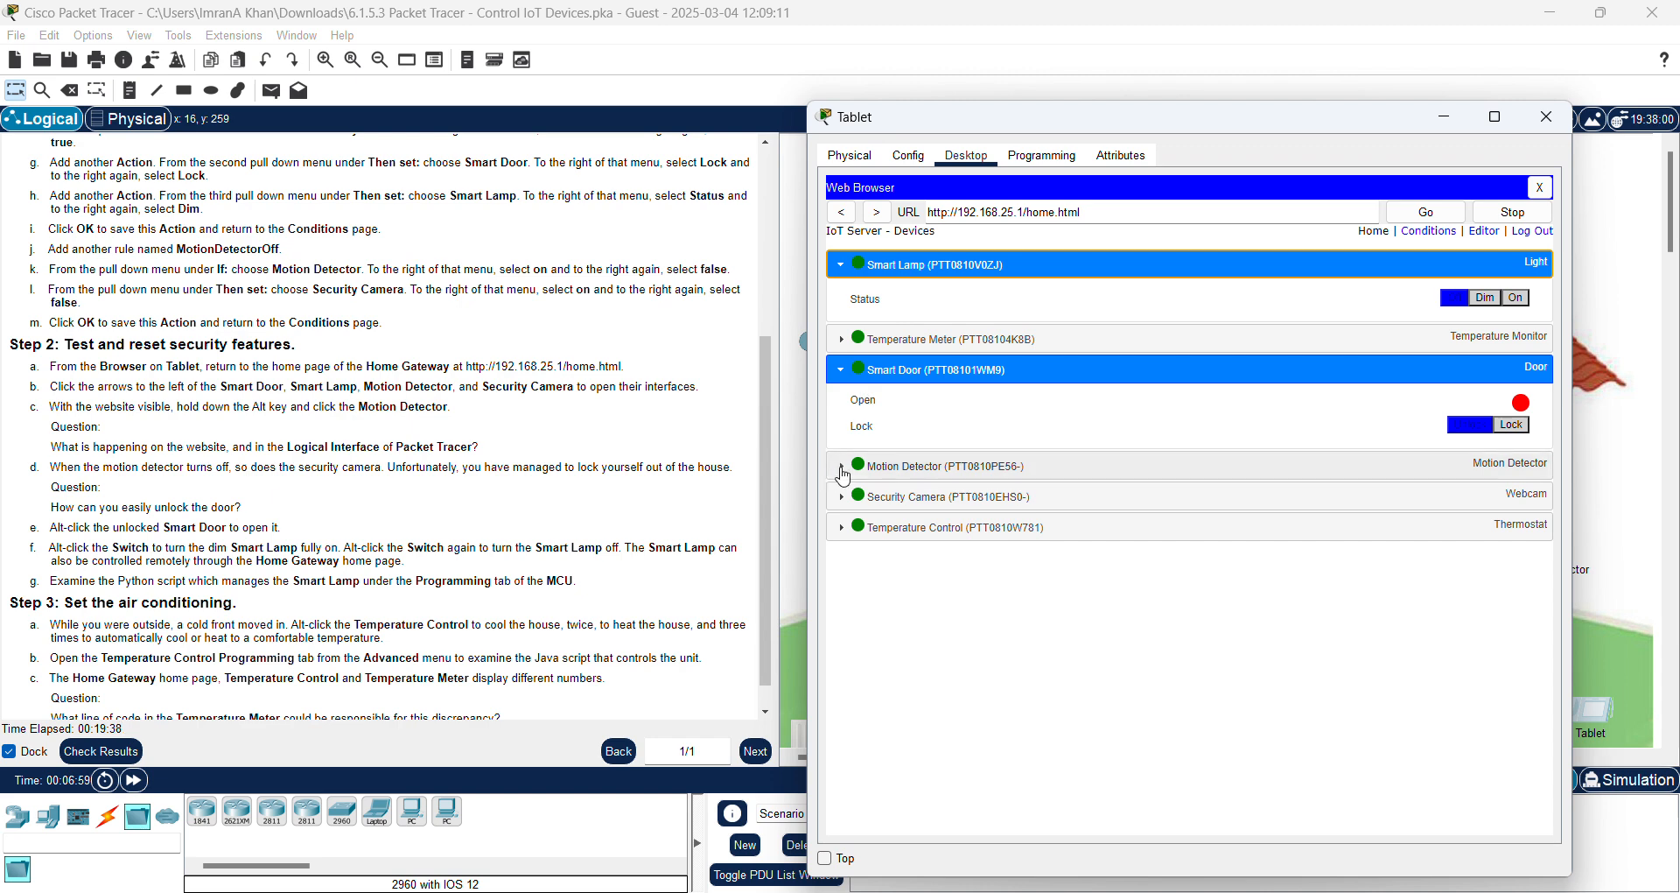
pyautogui.click(840, 467)
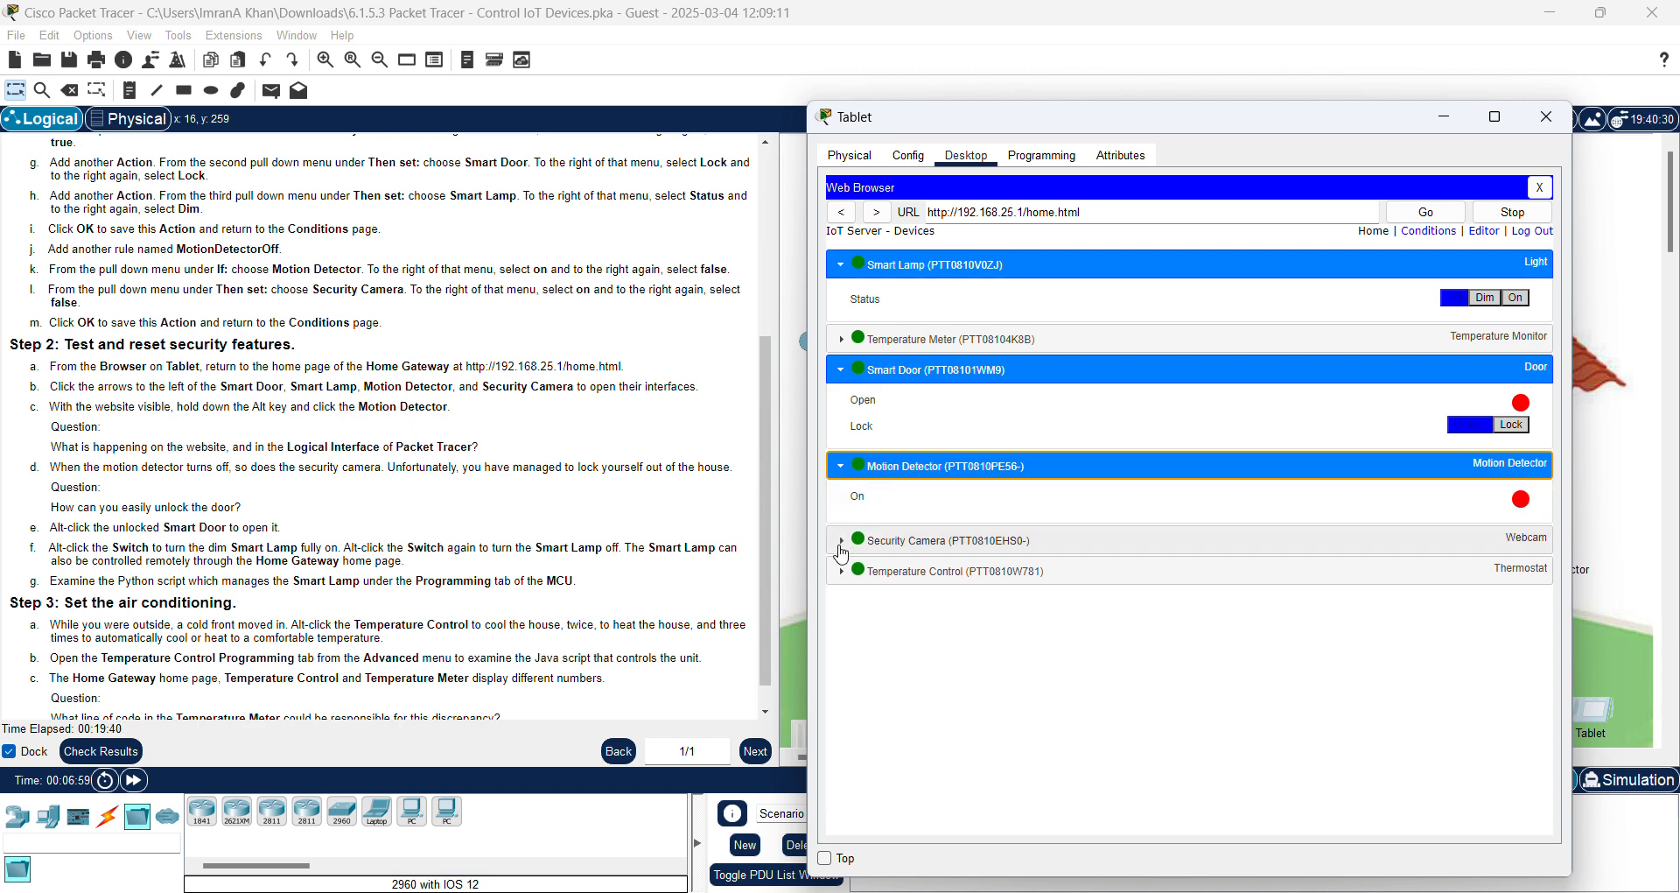
pyautogui.click(842, 540)
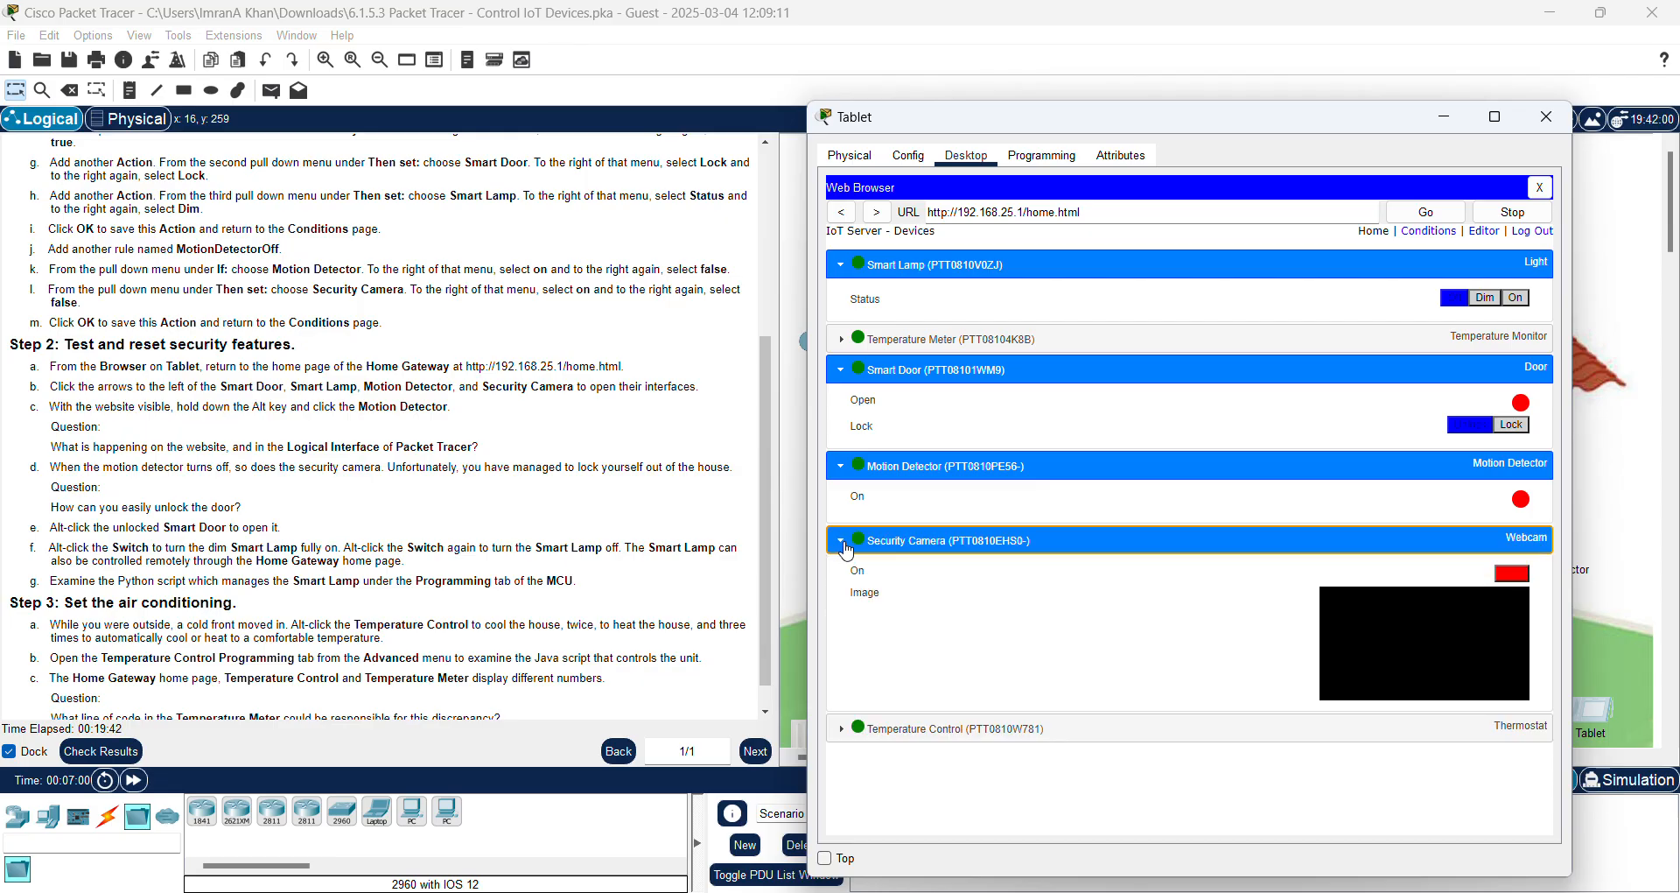
# Step: Move the tablet window left to uncover the house and bring the main workspace to the front
pyautogui.moveTo(1293, 126); pyautogui.dragTo(1206, 108)
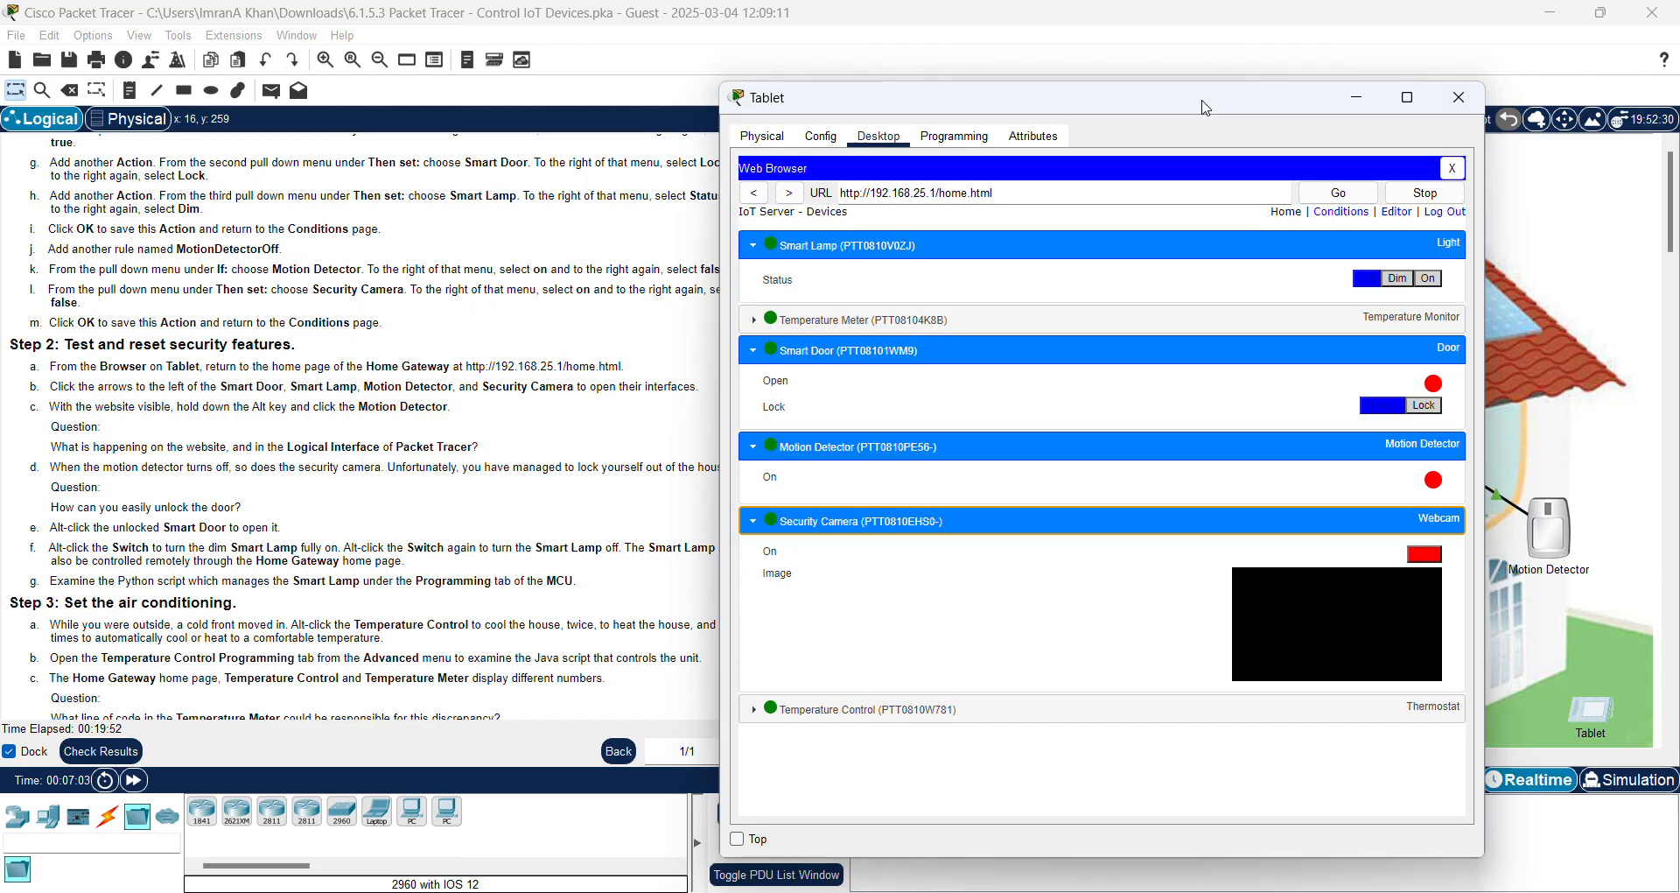
pyautogui.moveTo(1229, 112); pyautogui.dragTo(1265, 108)
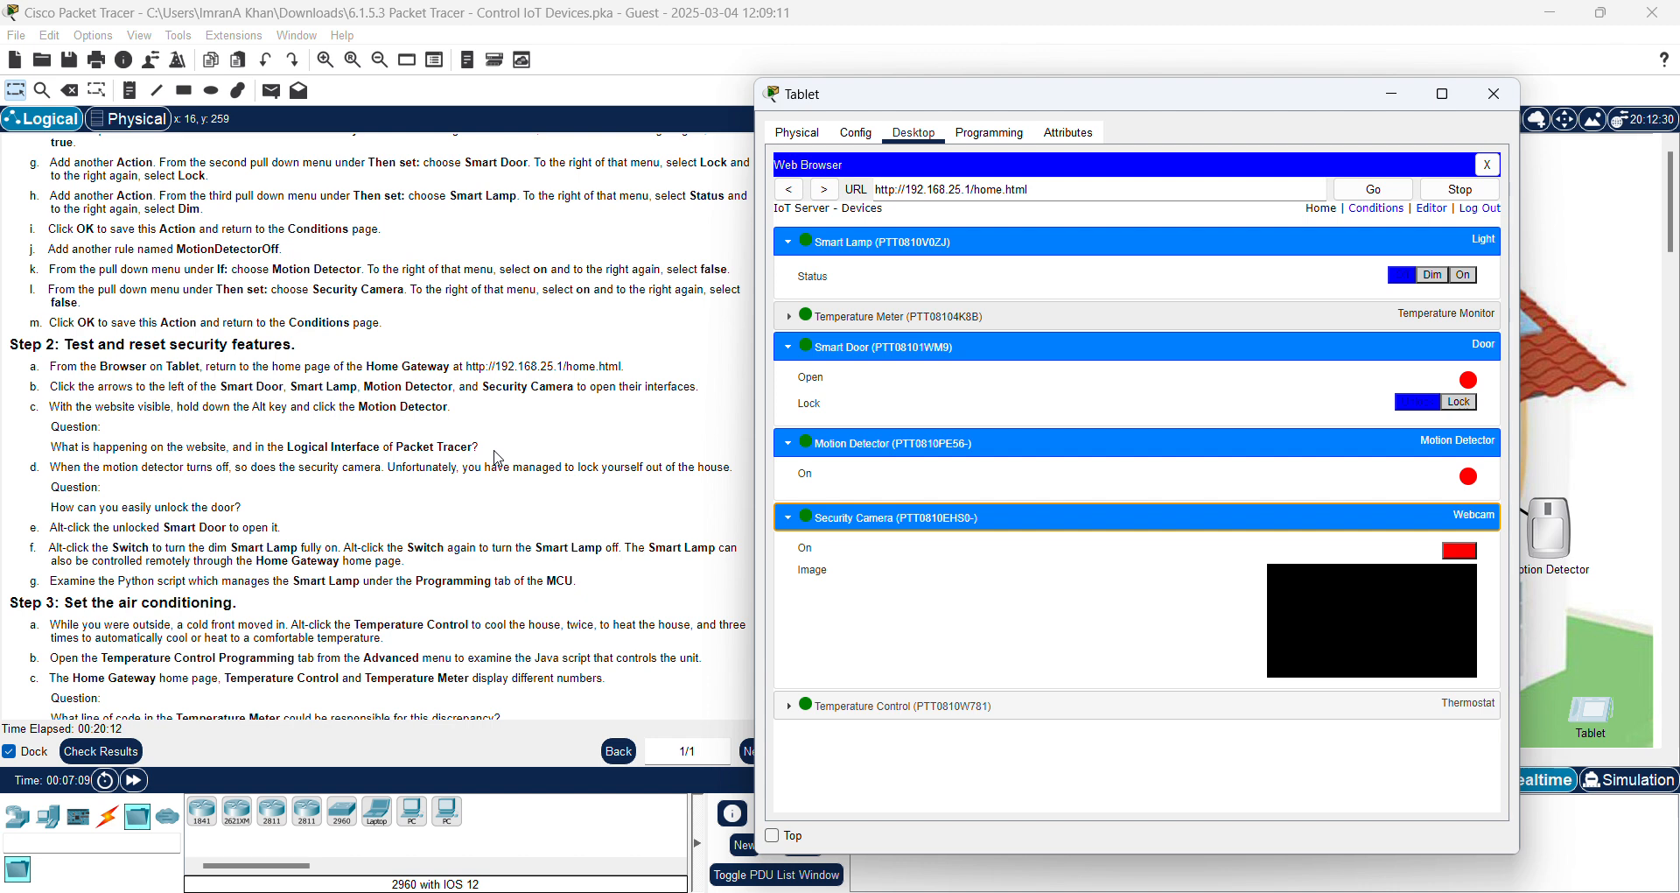
pyautogui.moveTo(1149, 106); pyautogui.dragTo(420, 96)
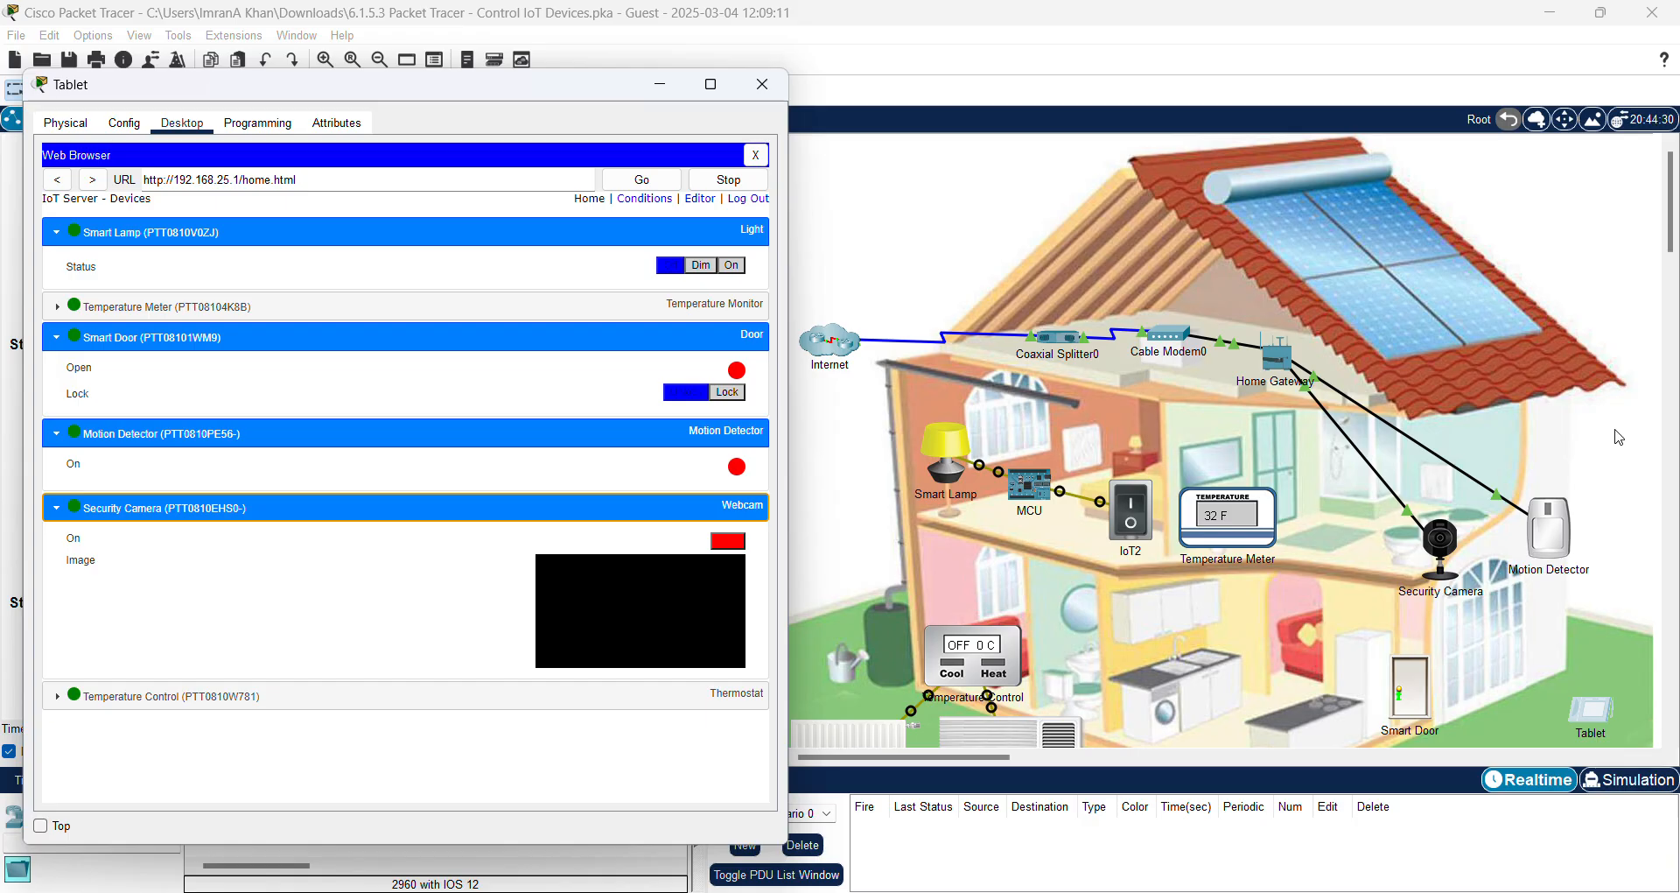
pyautogui.moveTo(1550, 522)
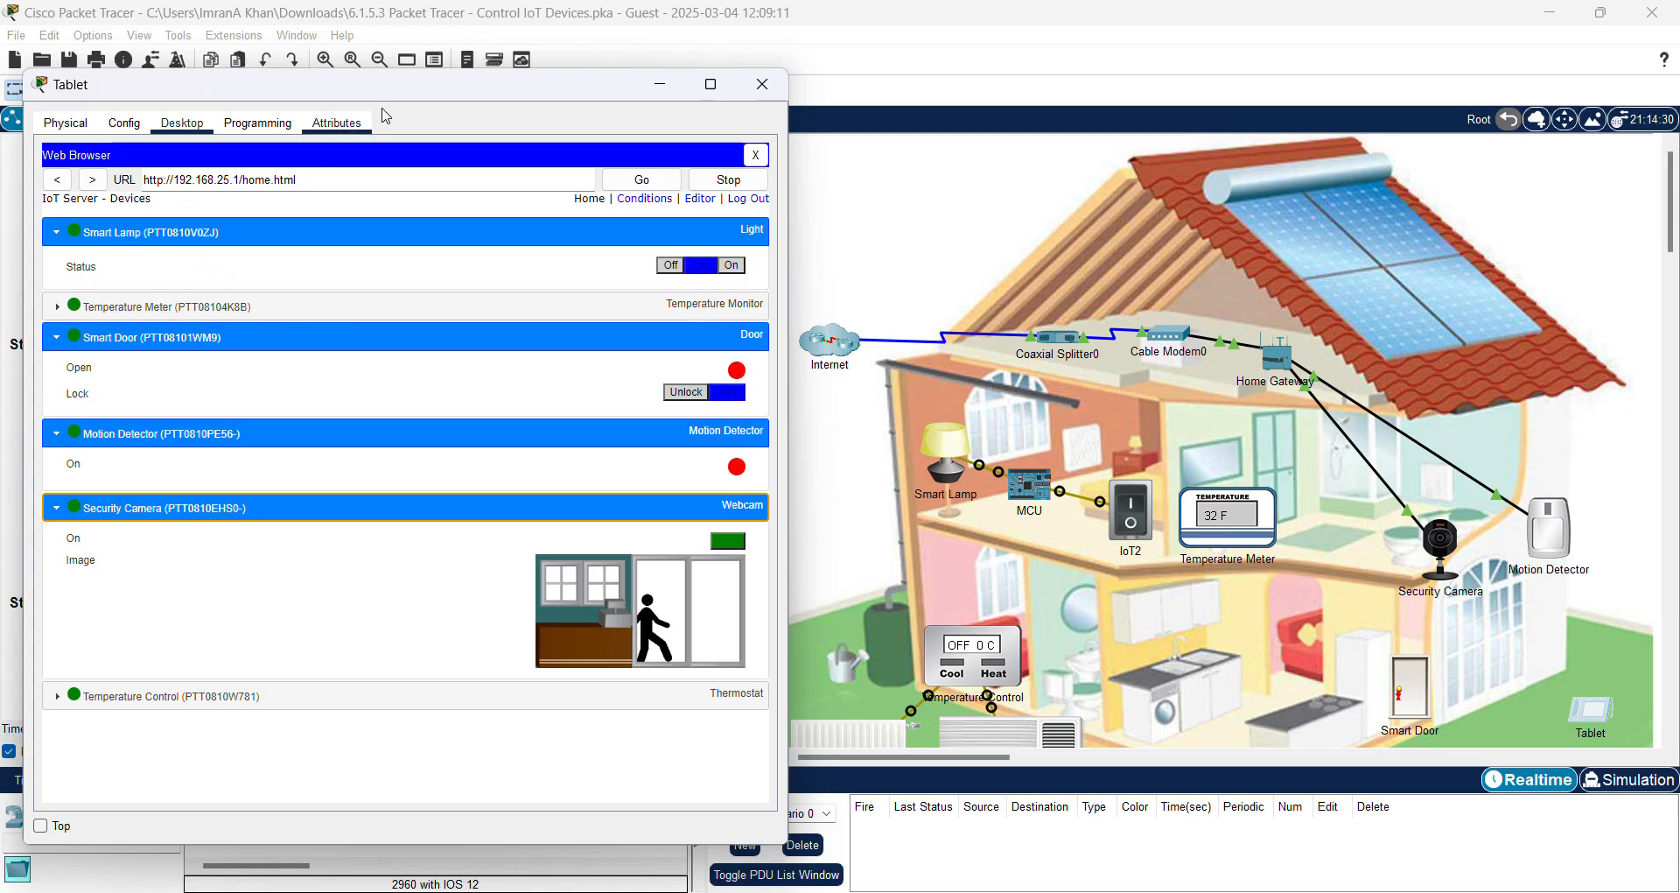
pyautogui.moveTo(408, 91); pyautogui.dragTo(403, 82)
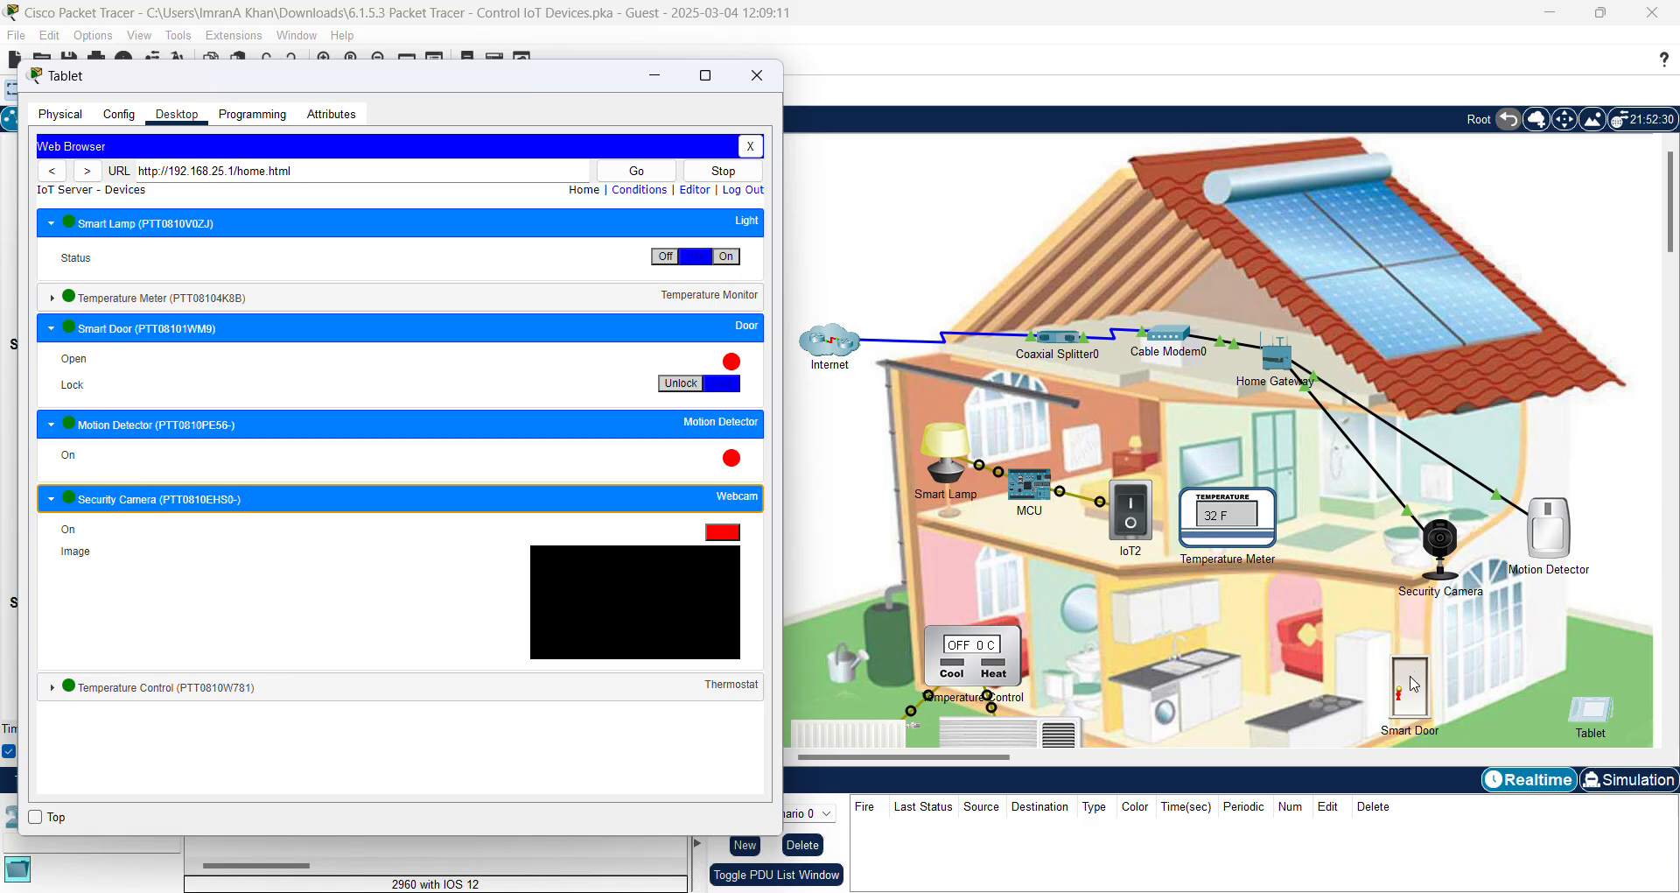
pyautogui.click(1415, 683)
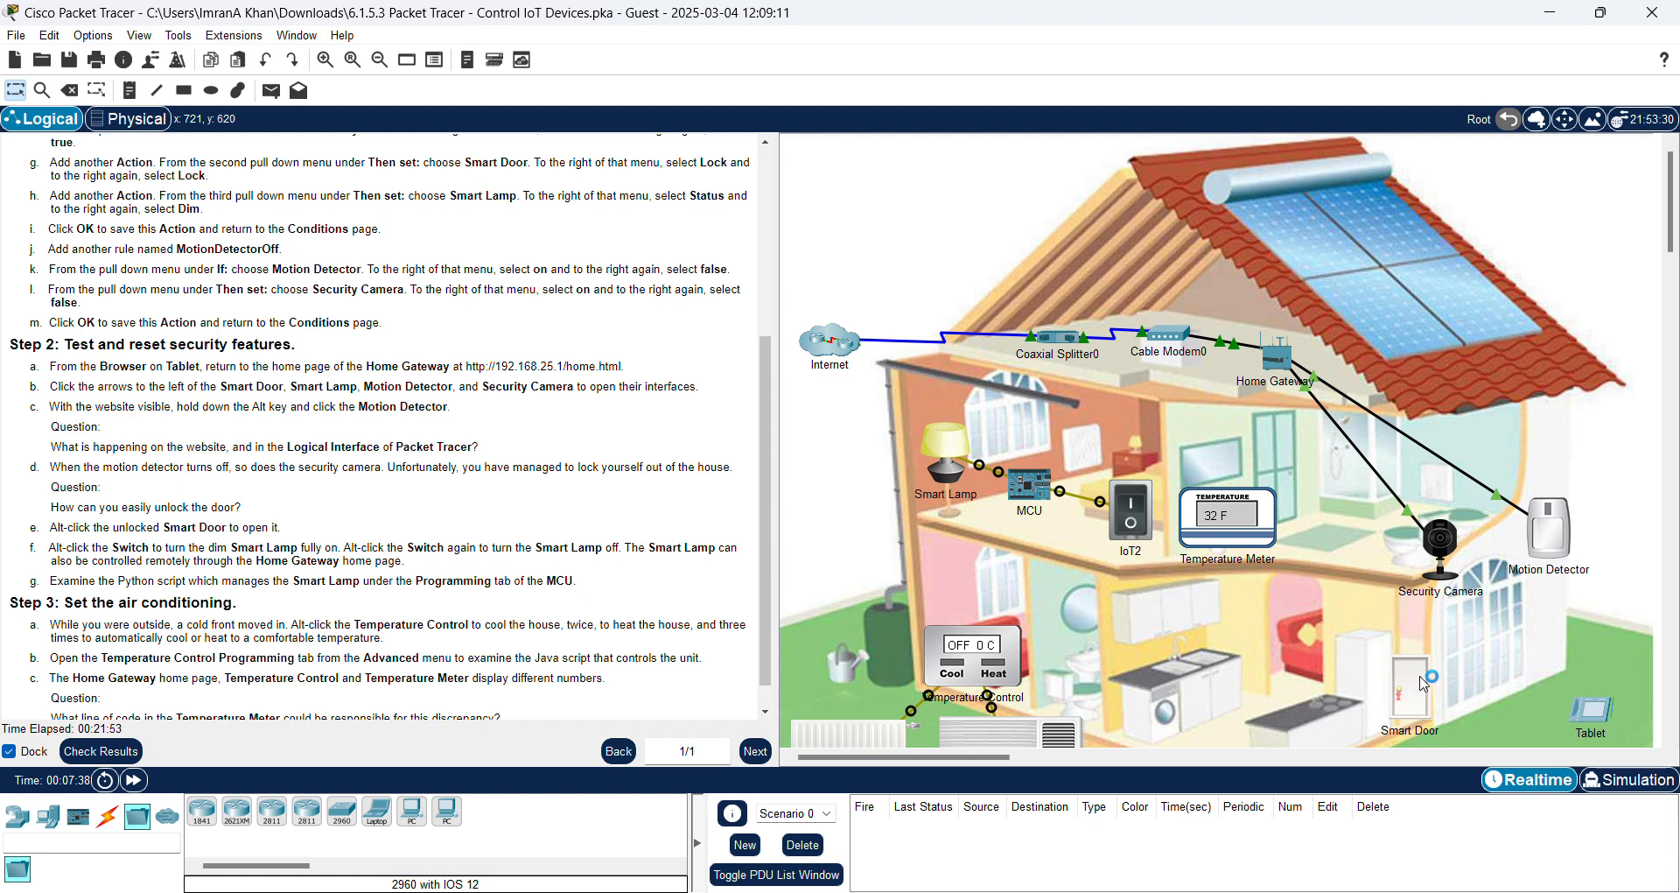
# Step: Open and close the Smart Door's window, then bring back the tablet browser's IoT device list
pyautogui.click(1424, 684)
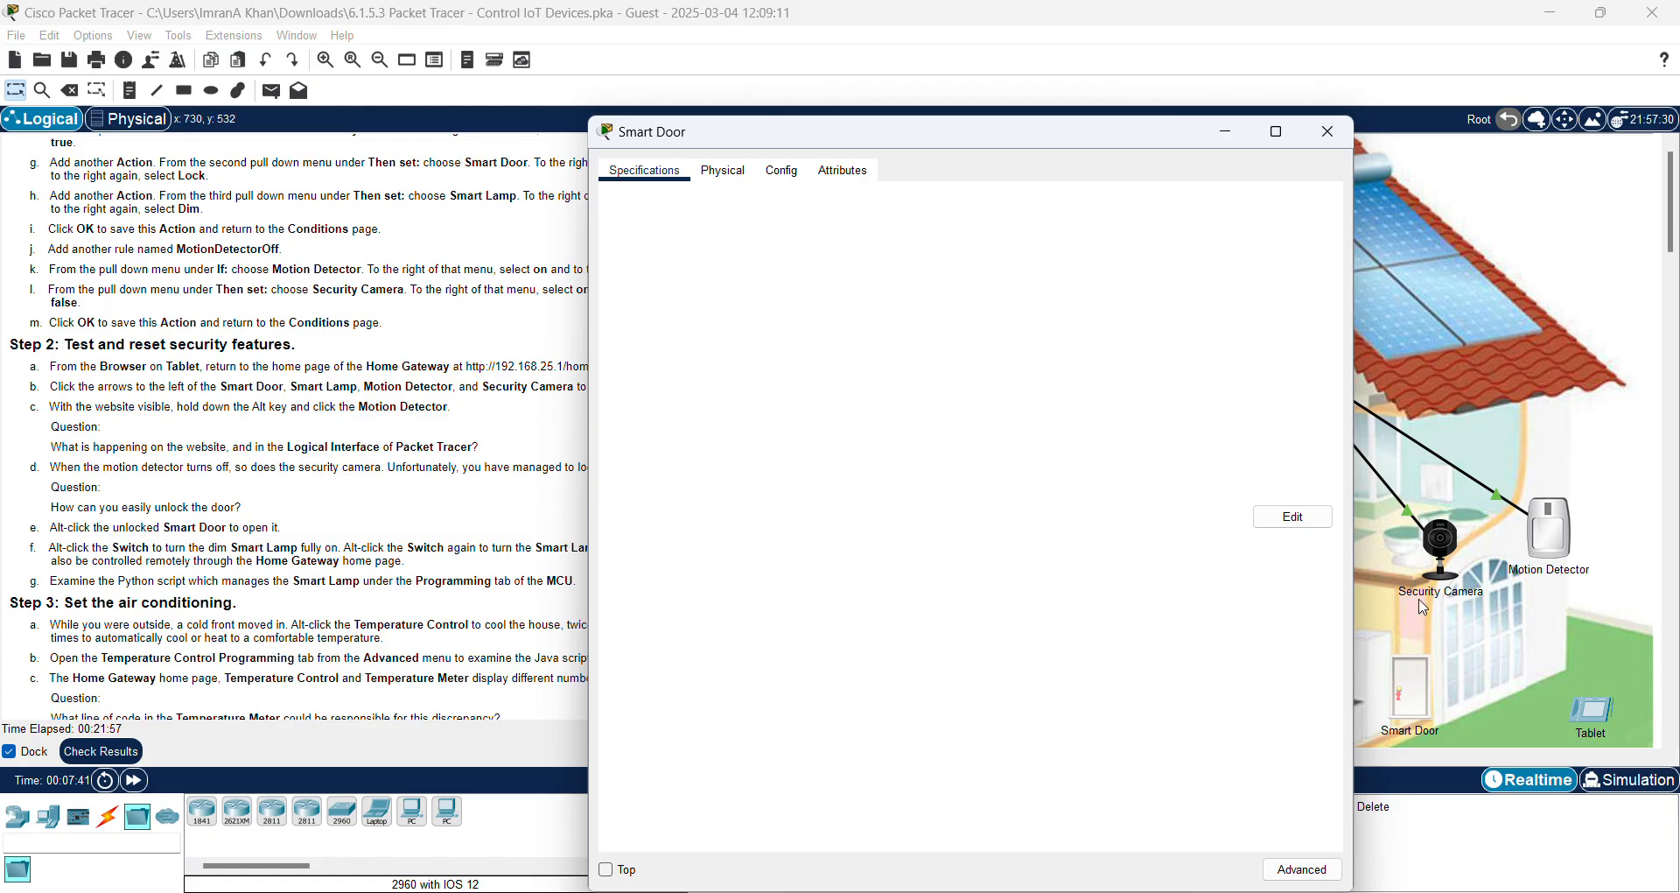
pyautogui.click(1329, 133)
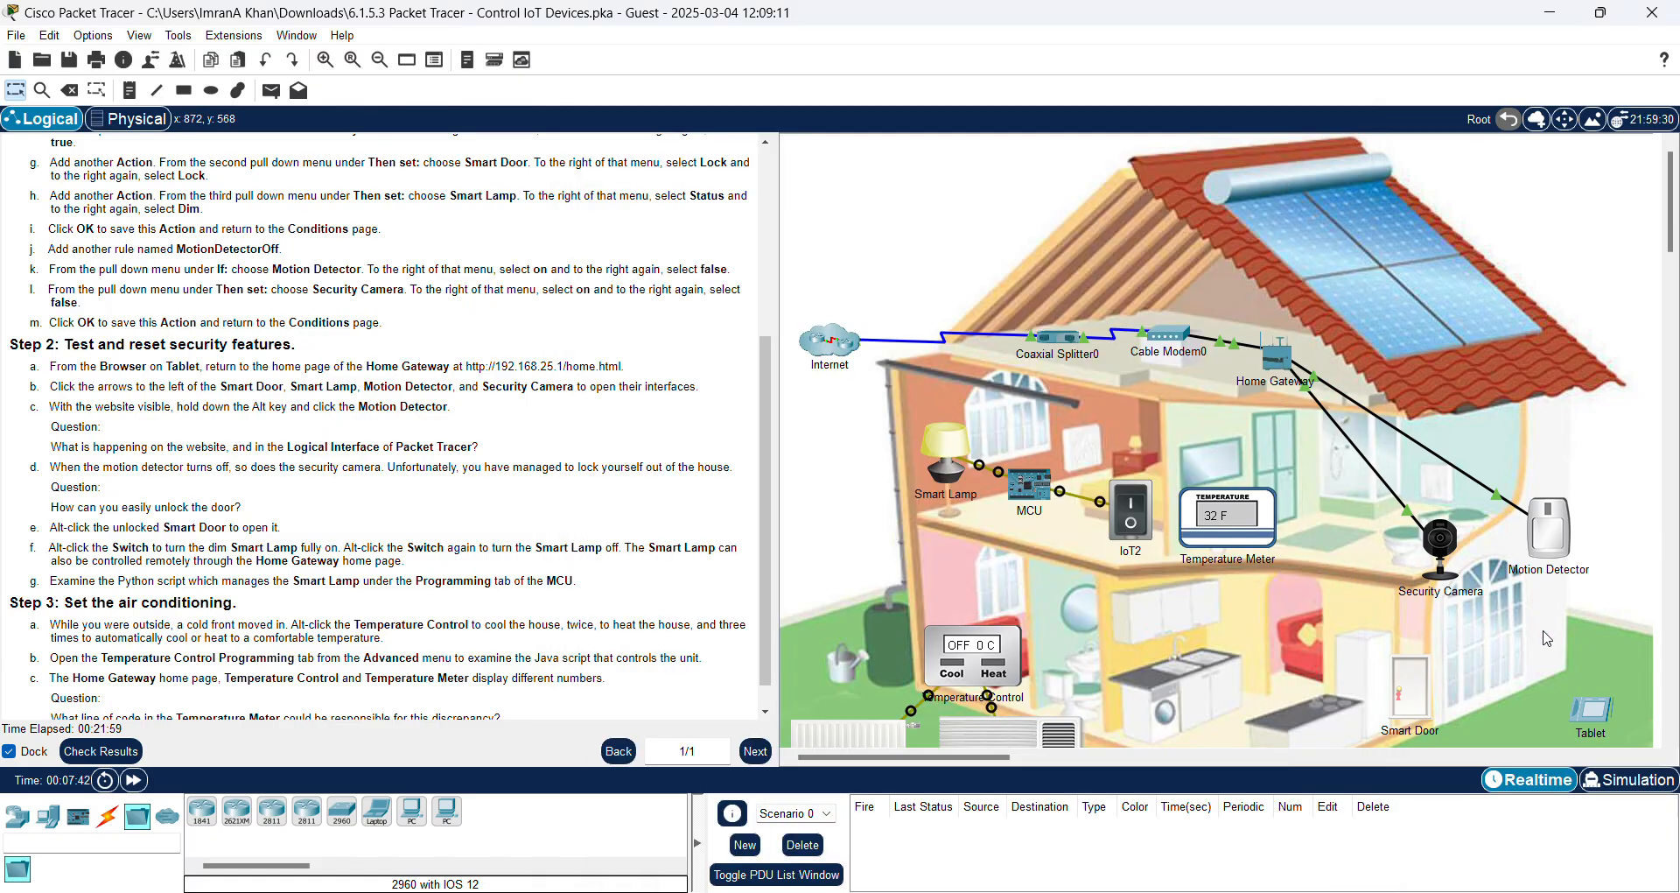
pyautogui.keyDown('alt'); pyautogui.click(1401, 688); pyautogui.keyUp('alt')
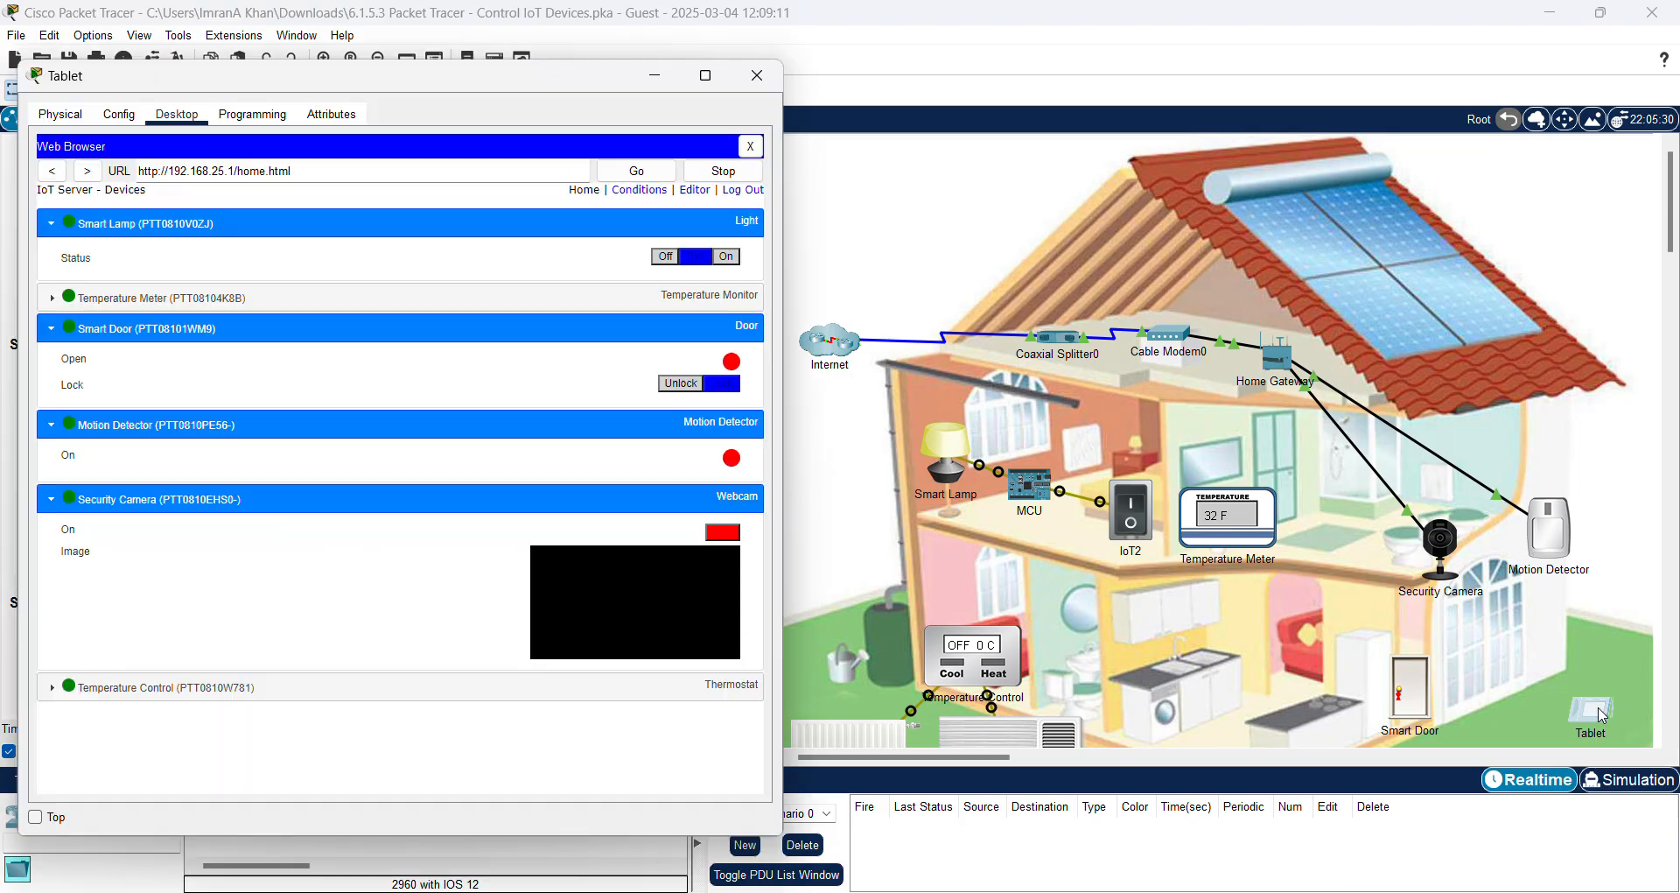
pyautogui.click(1597, 710)
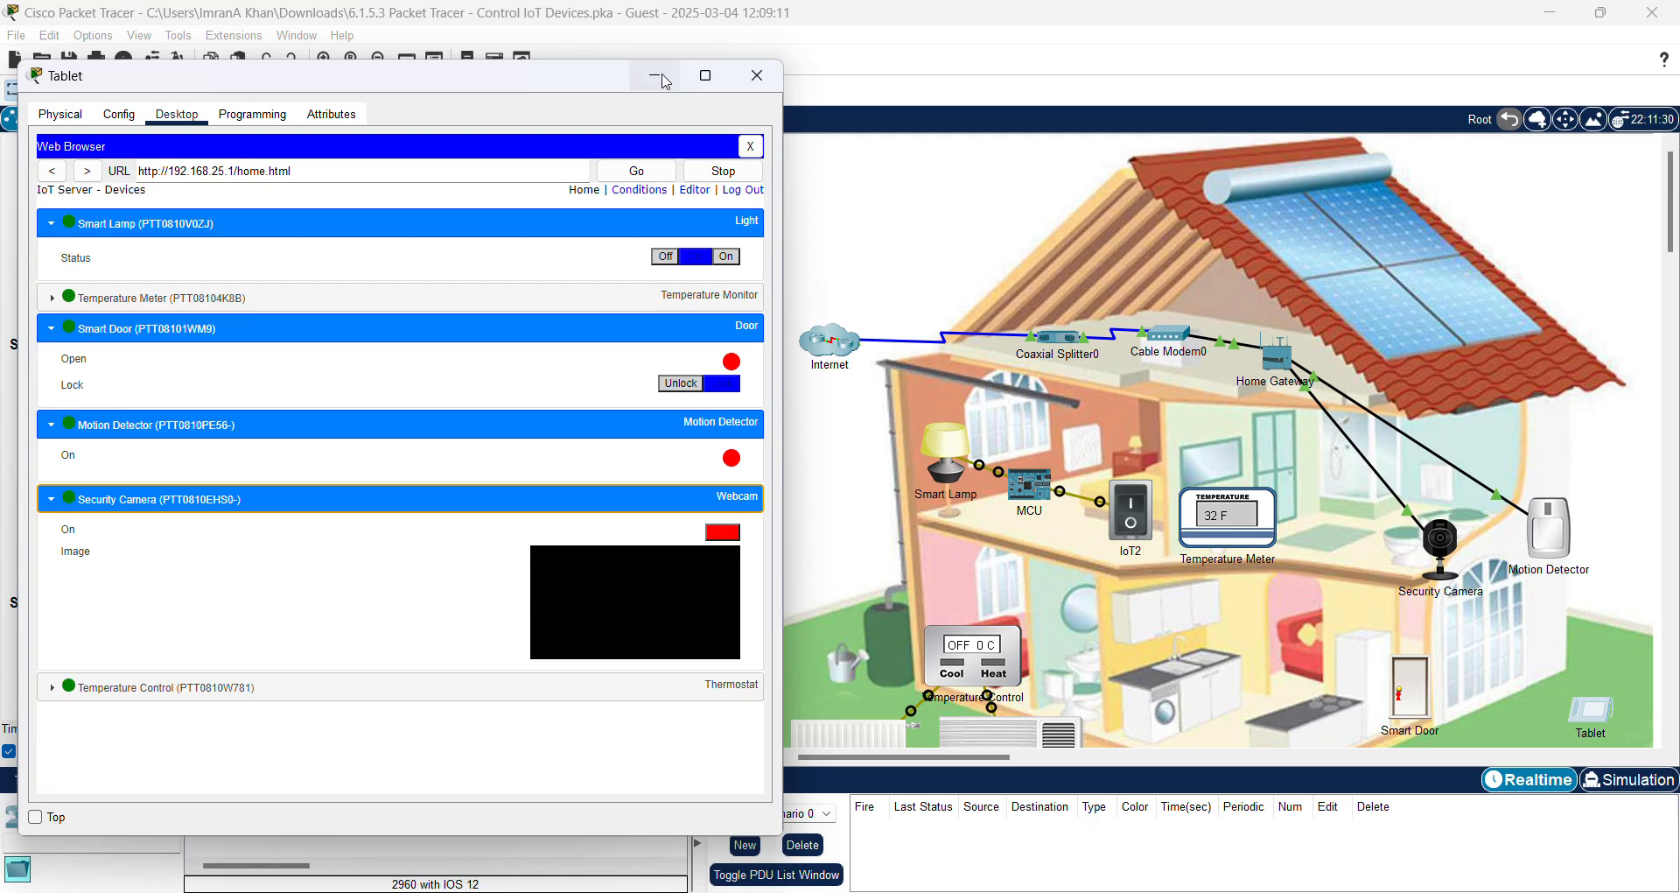
# Step: Switch the Smart Lamp fully on, then off, then on again from the tablet browser
pyautogui.moveTo(417, 77); pyautogui.dragTo(421, 86)
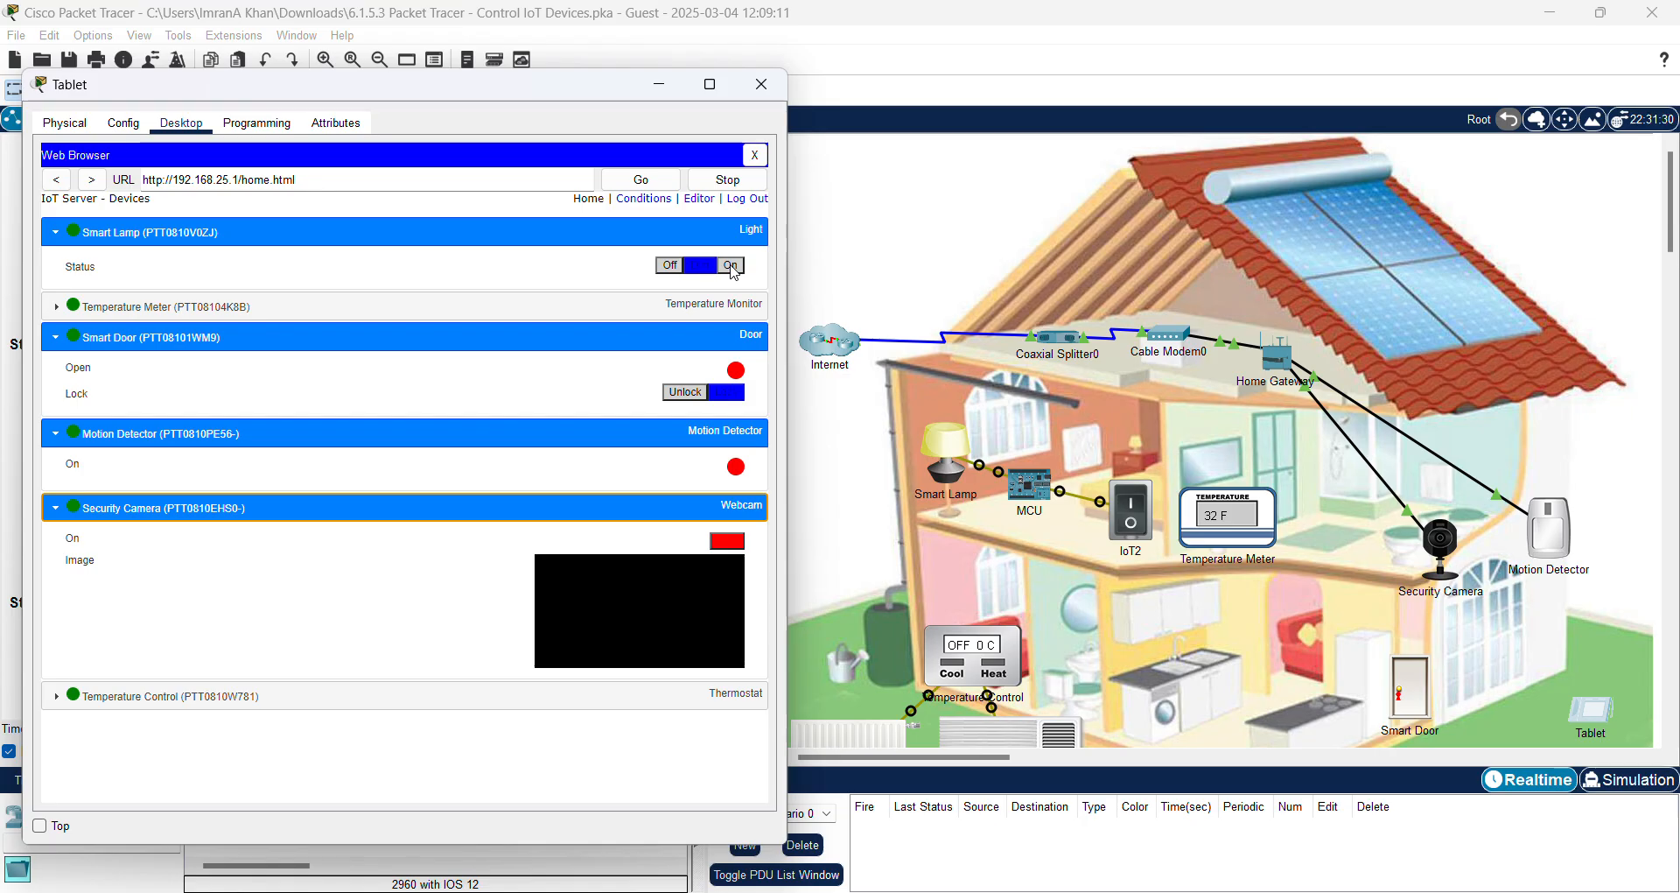
pyautogui.click(733, 268)
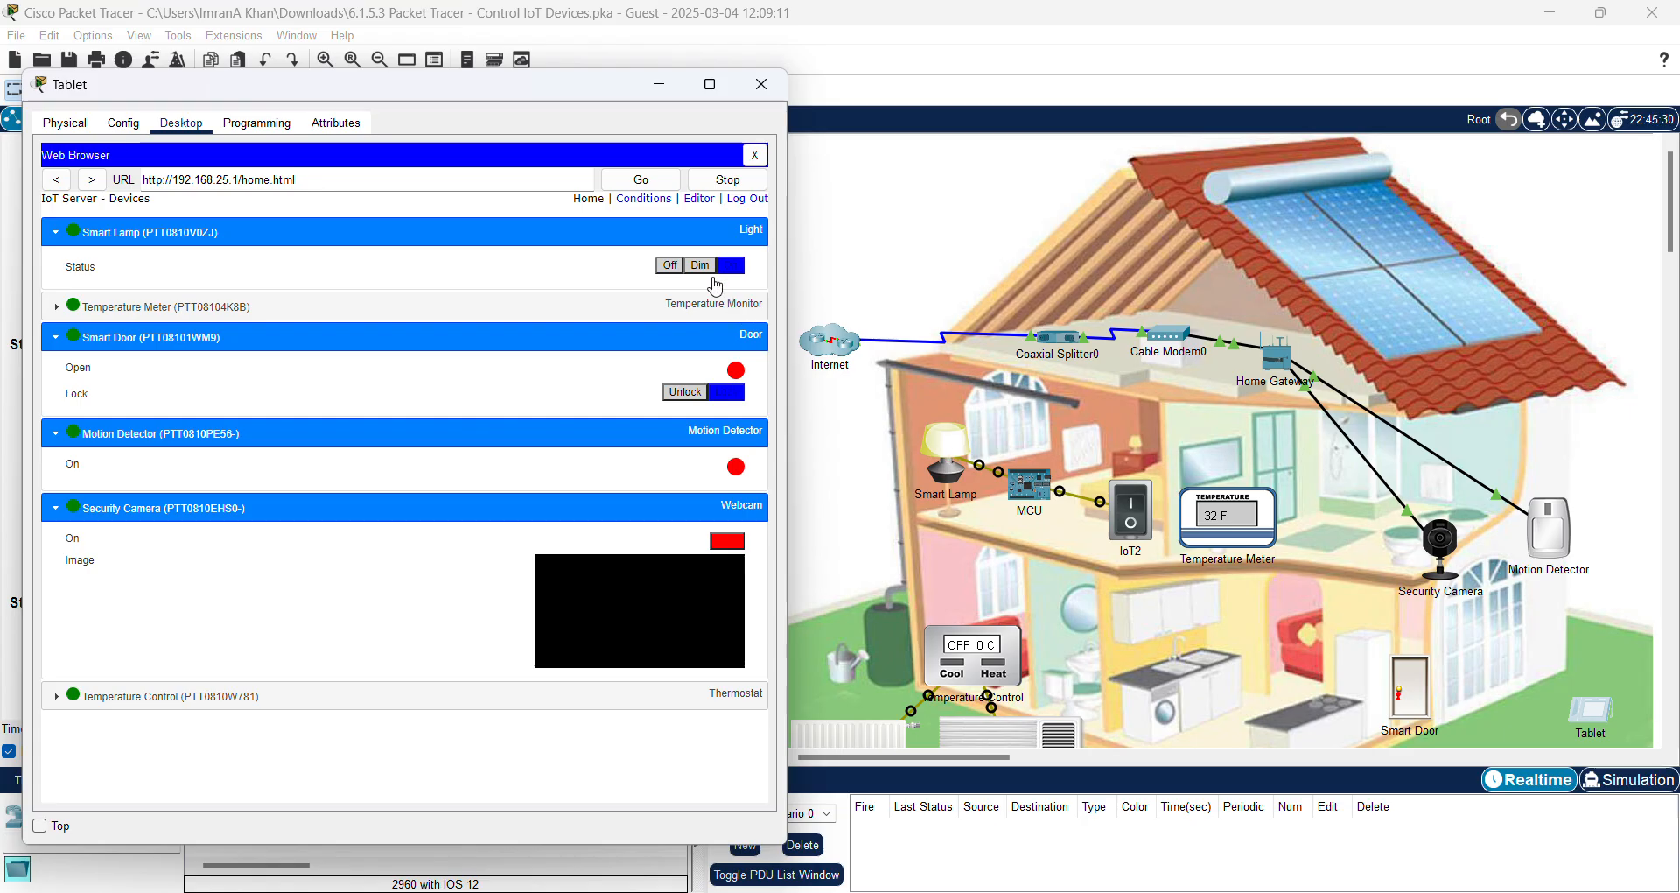
pyautogui.click(671, 265)
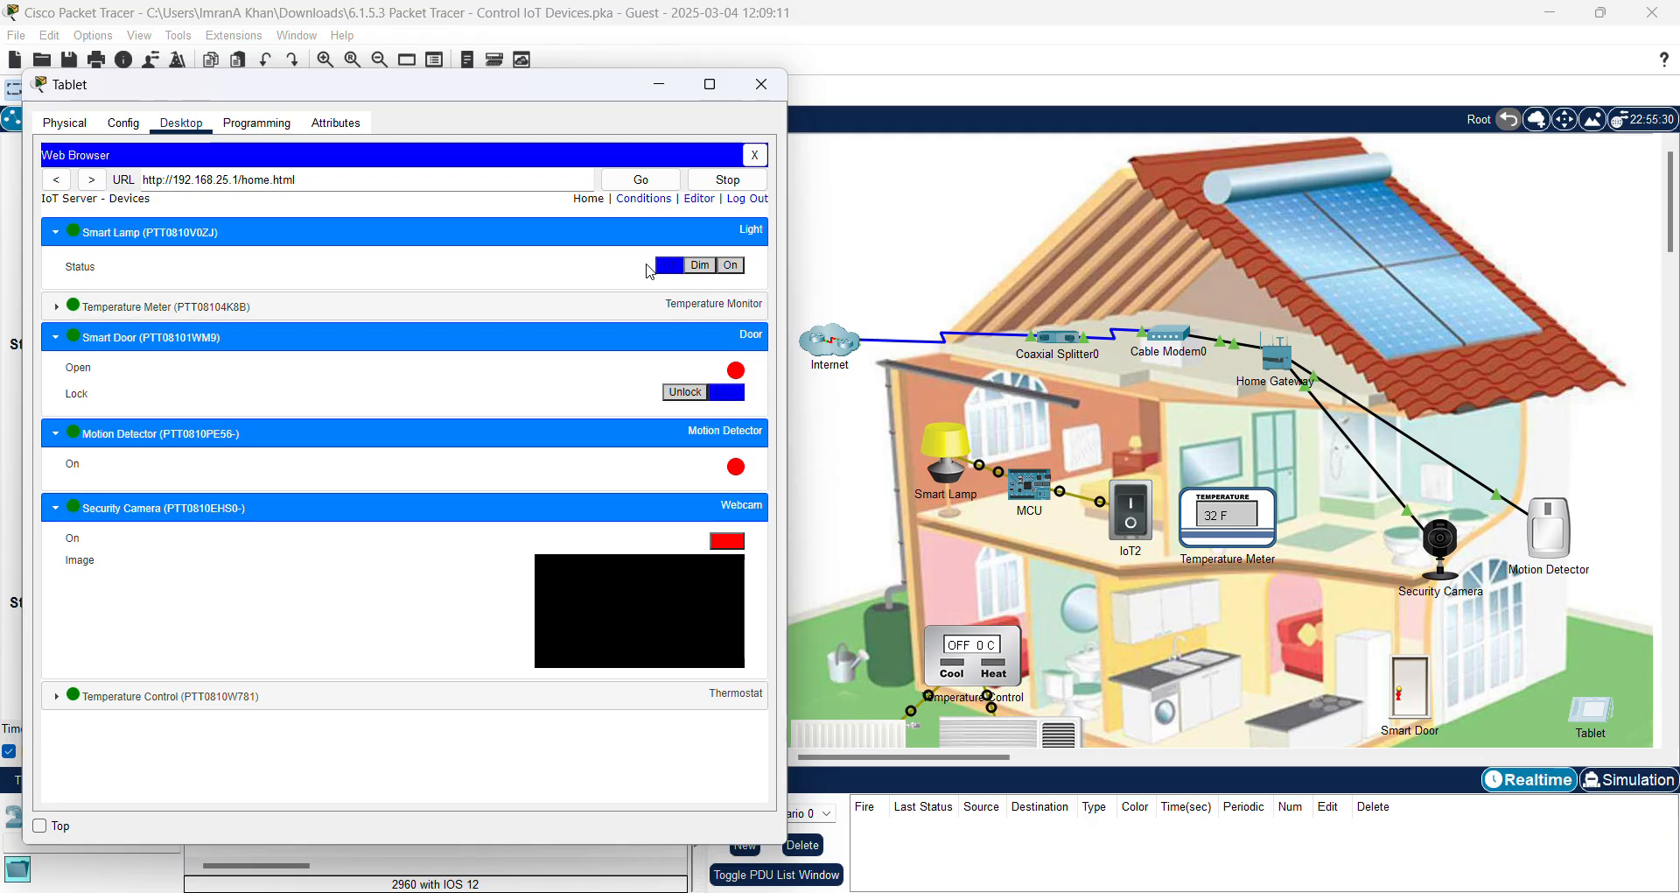
pyautogui.click(730, 266)
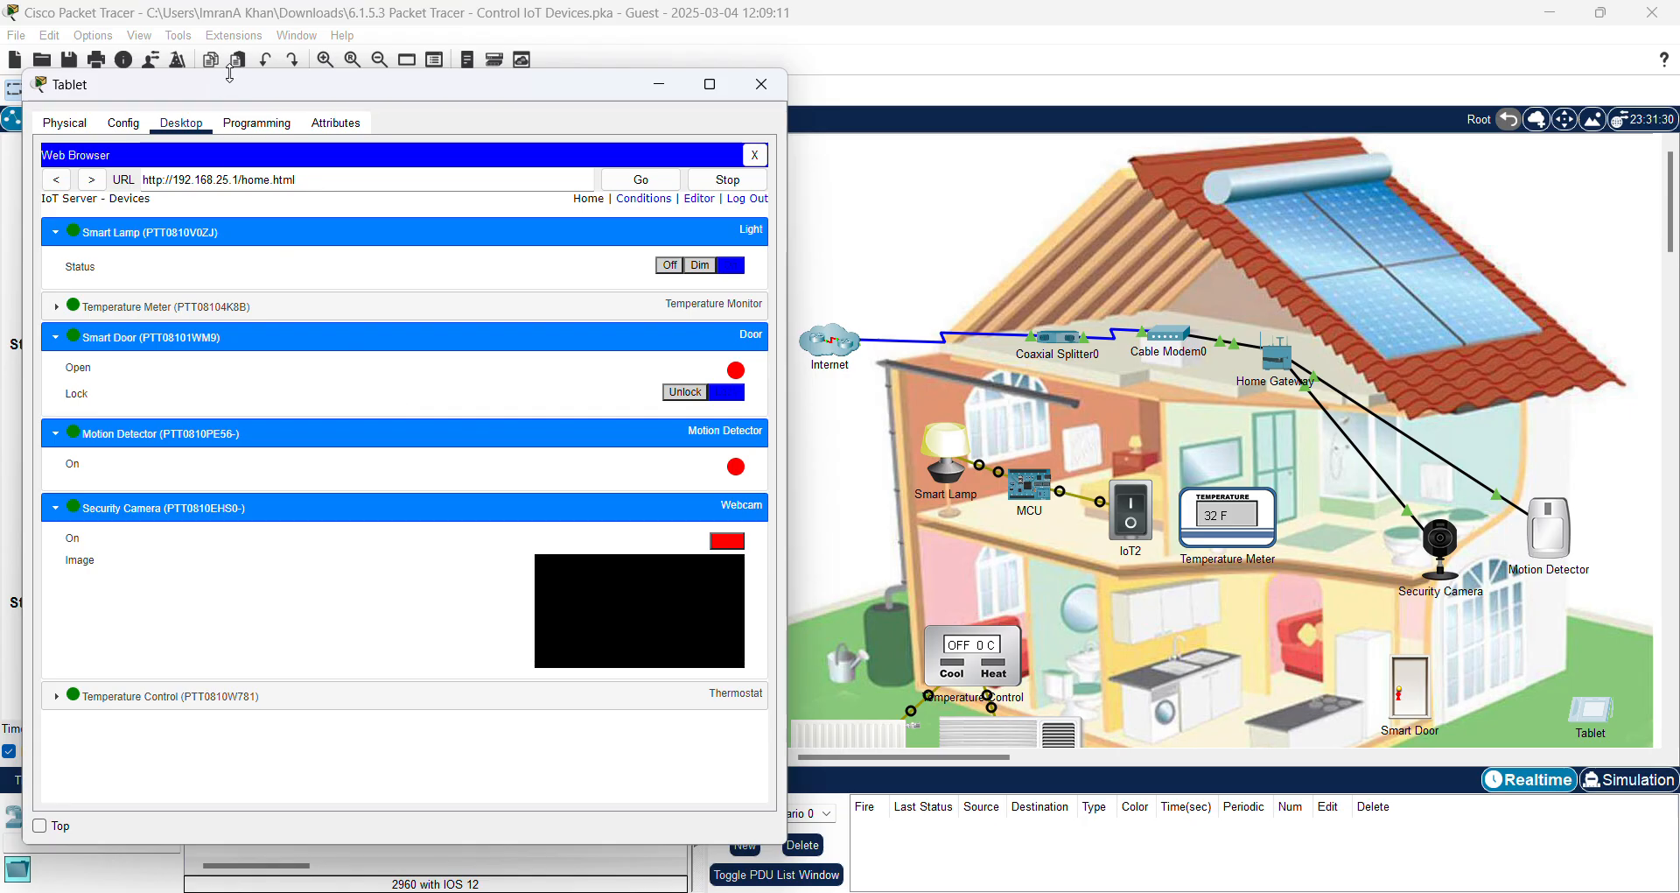
# Step: Unlock the Smart Door from the tablet browser and bring the house workspace to the front
pyautogui.moveTo(366, 90); pyautogui.dragTo(357, 75)
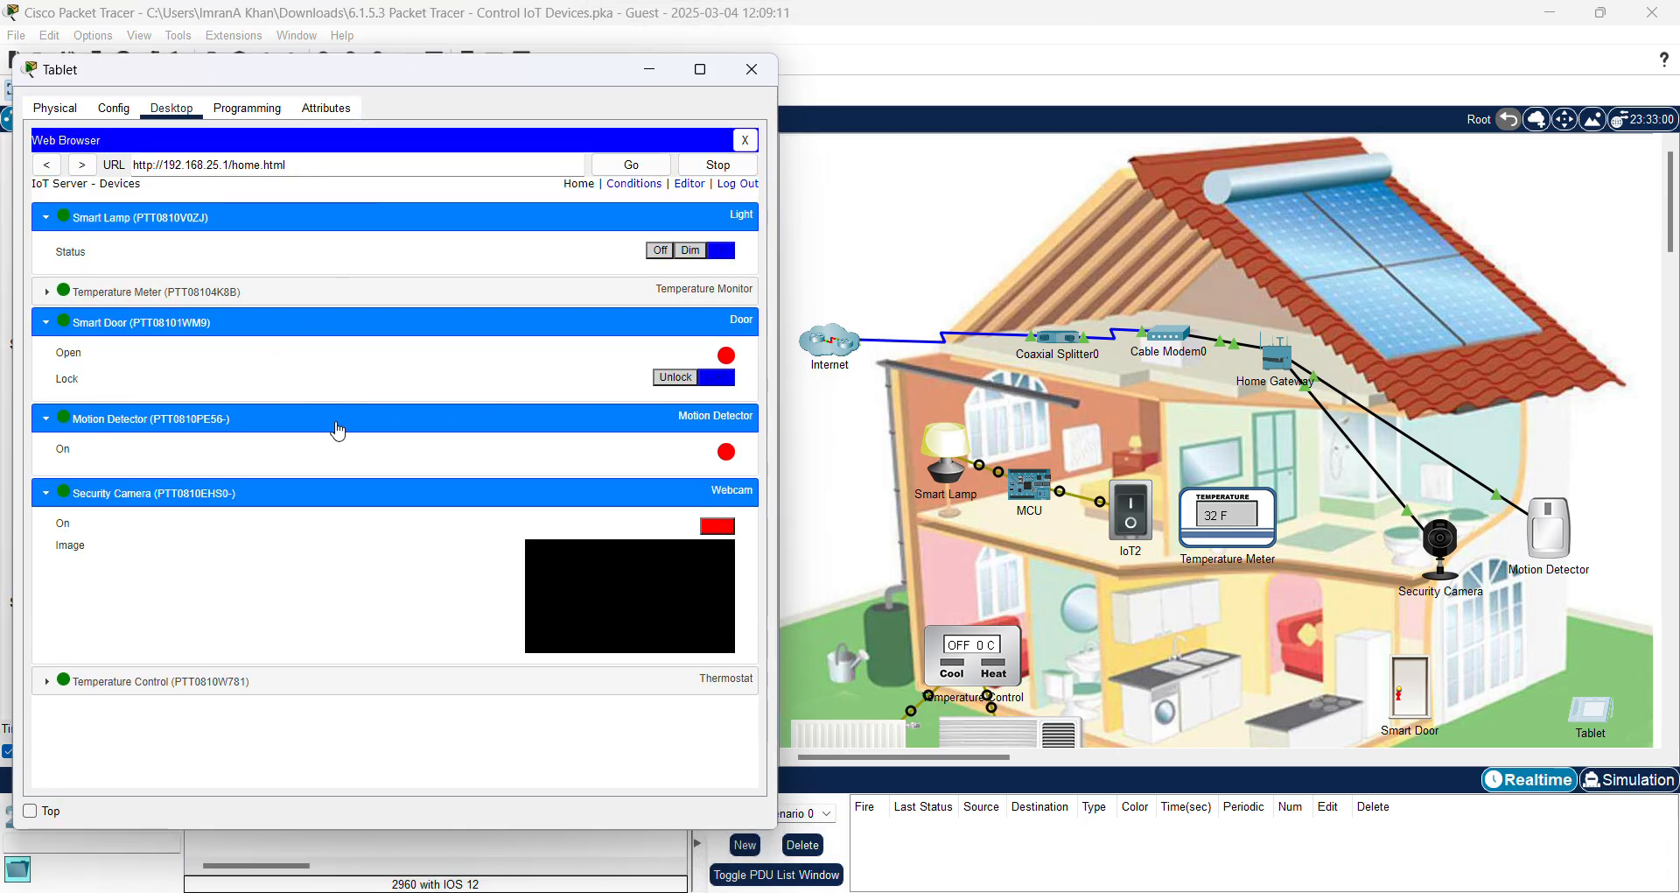
pyautogui.click(671, 382)
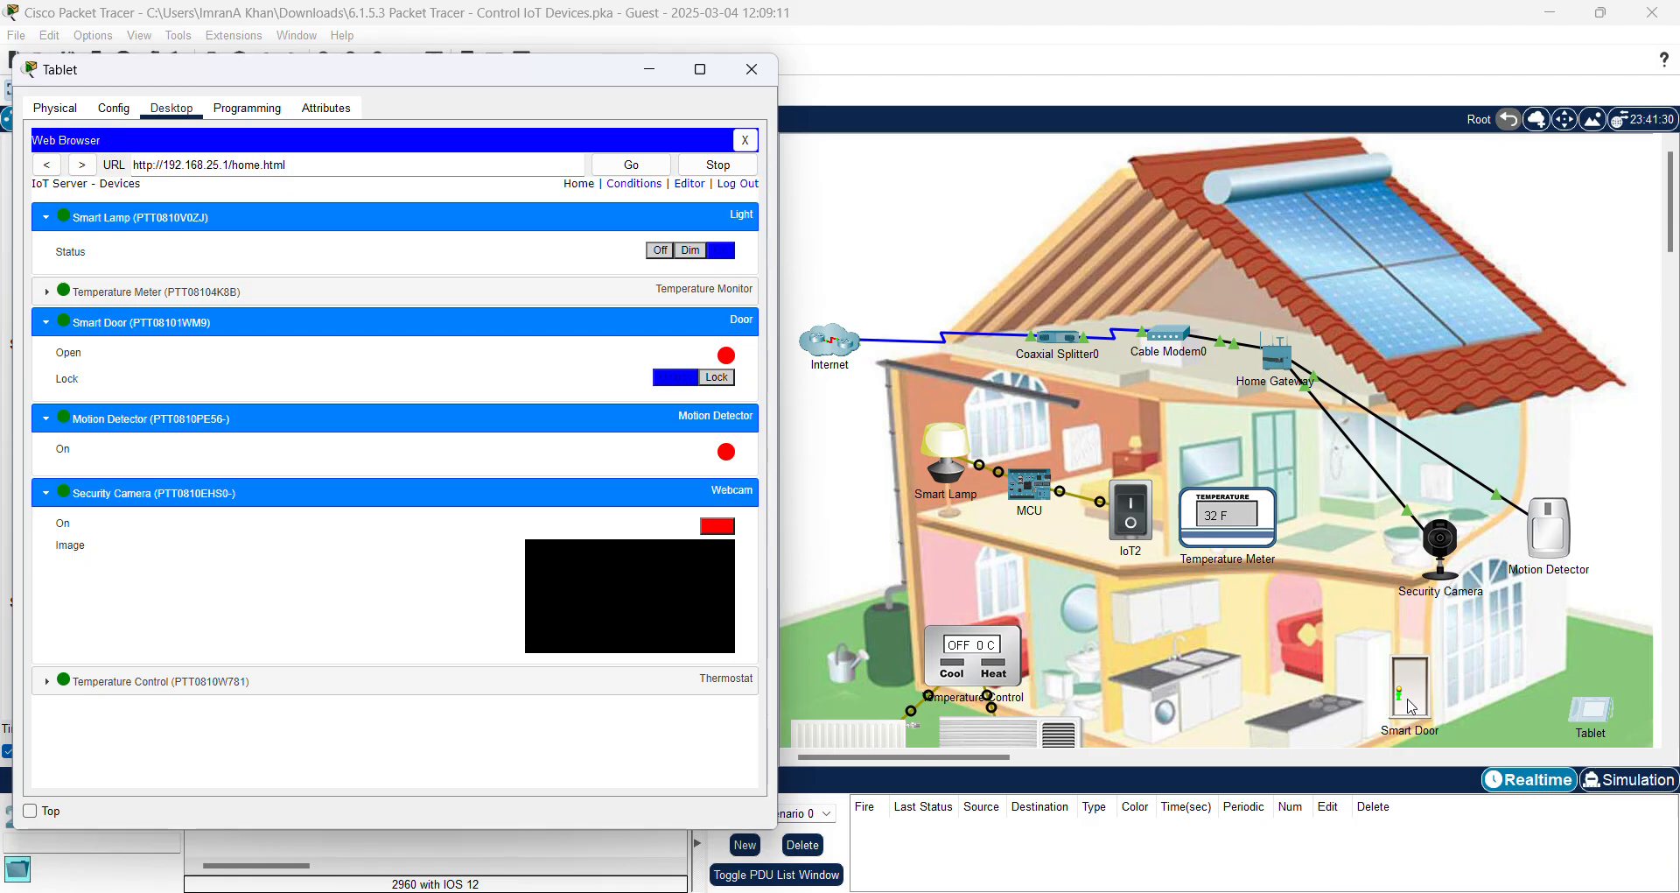
pyautogui.click(1613, 254)
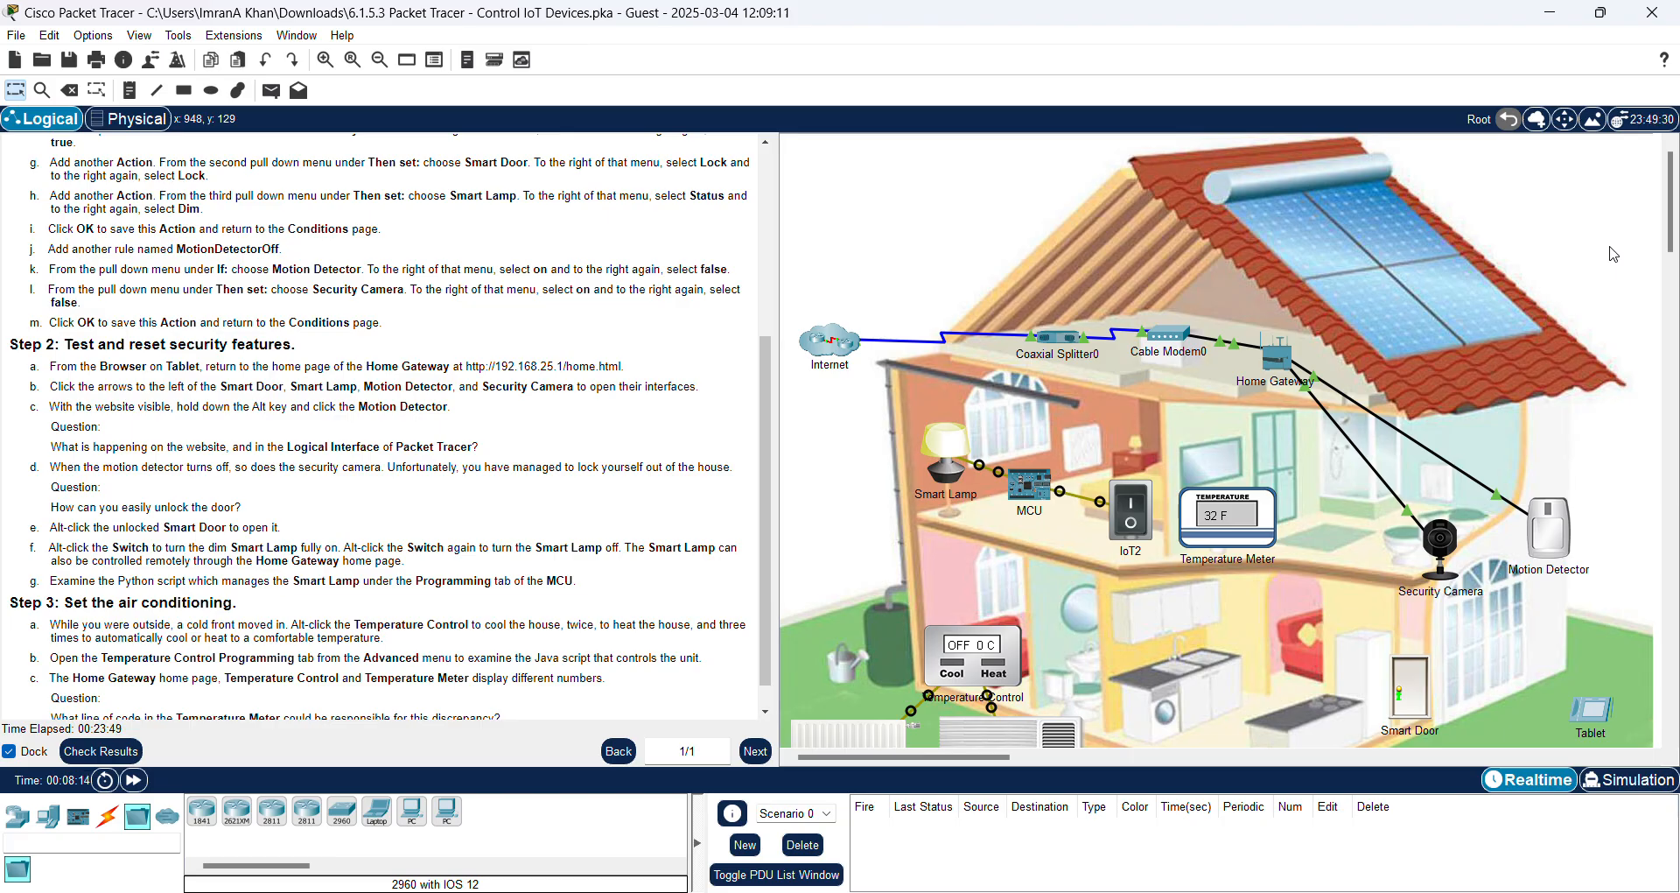
# Step: Alt-click the Smart Door to open and close it twice, leaving it shut
pyautogui.press('alt')
pyautogui.keyDown('alt'); pyautogui.click(1406, 700); pyautogui.keyUp('alt')
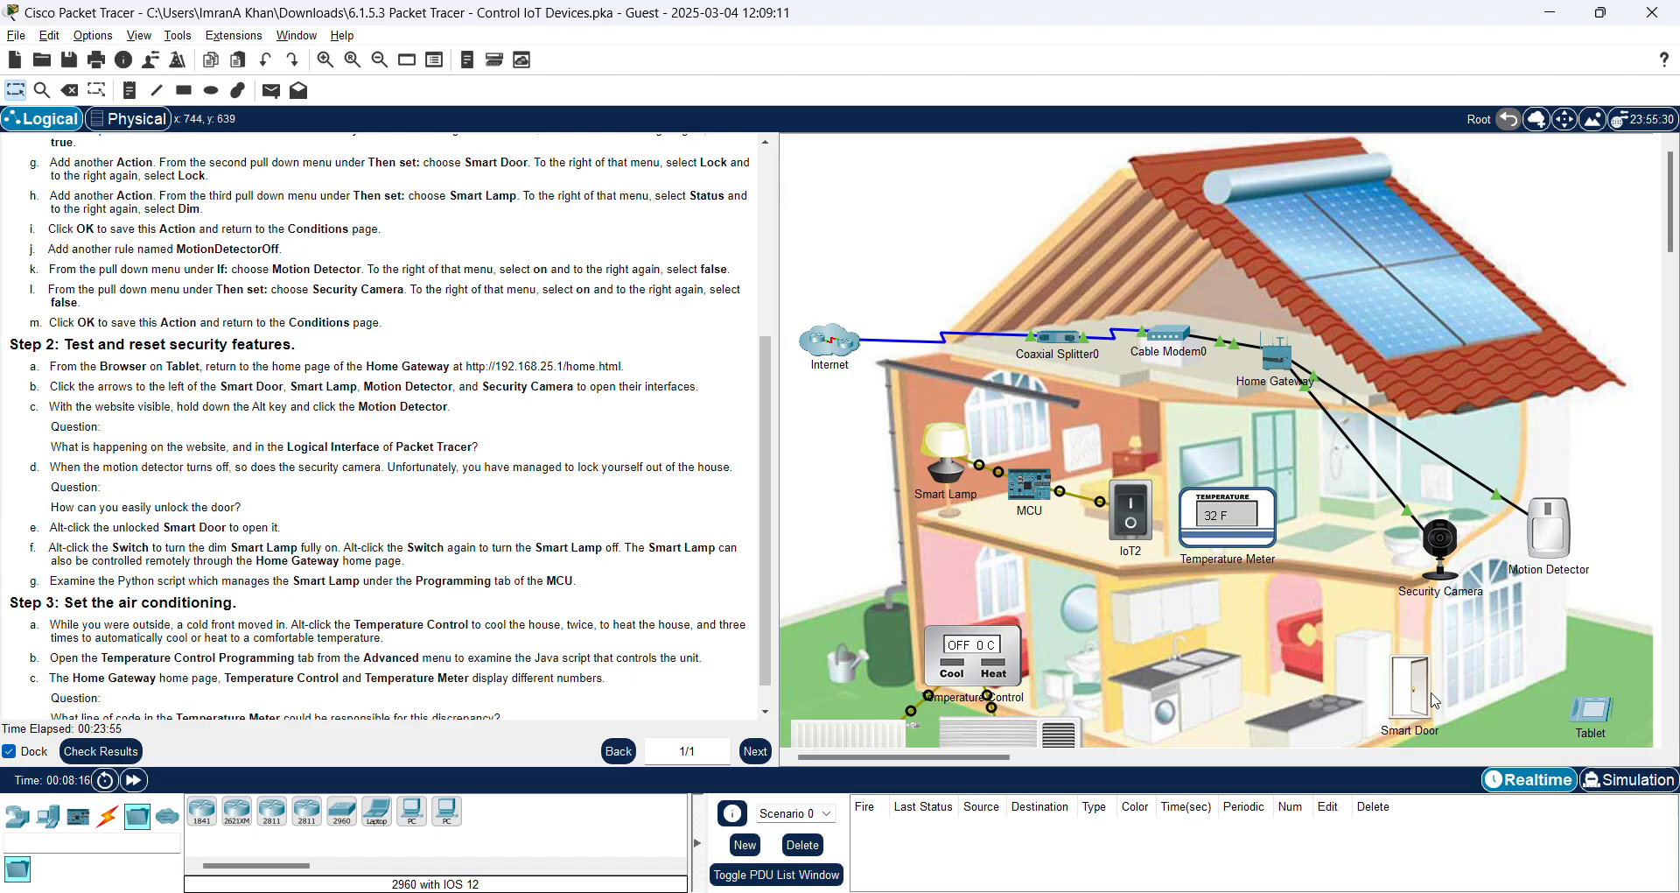
pyautogui.moveTo(1436, 700)
pyautogui.keyDown('alt'); pyautogui.click(1425, 685); pyautogui.keyUp('alt')
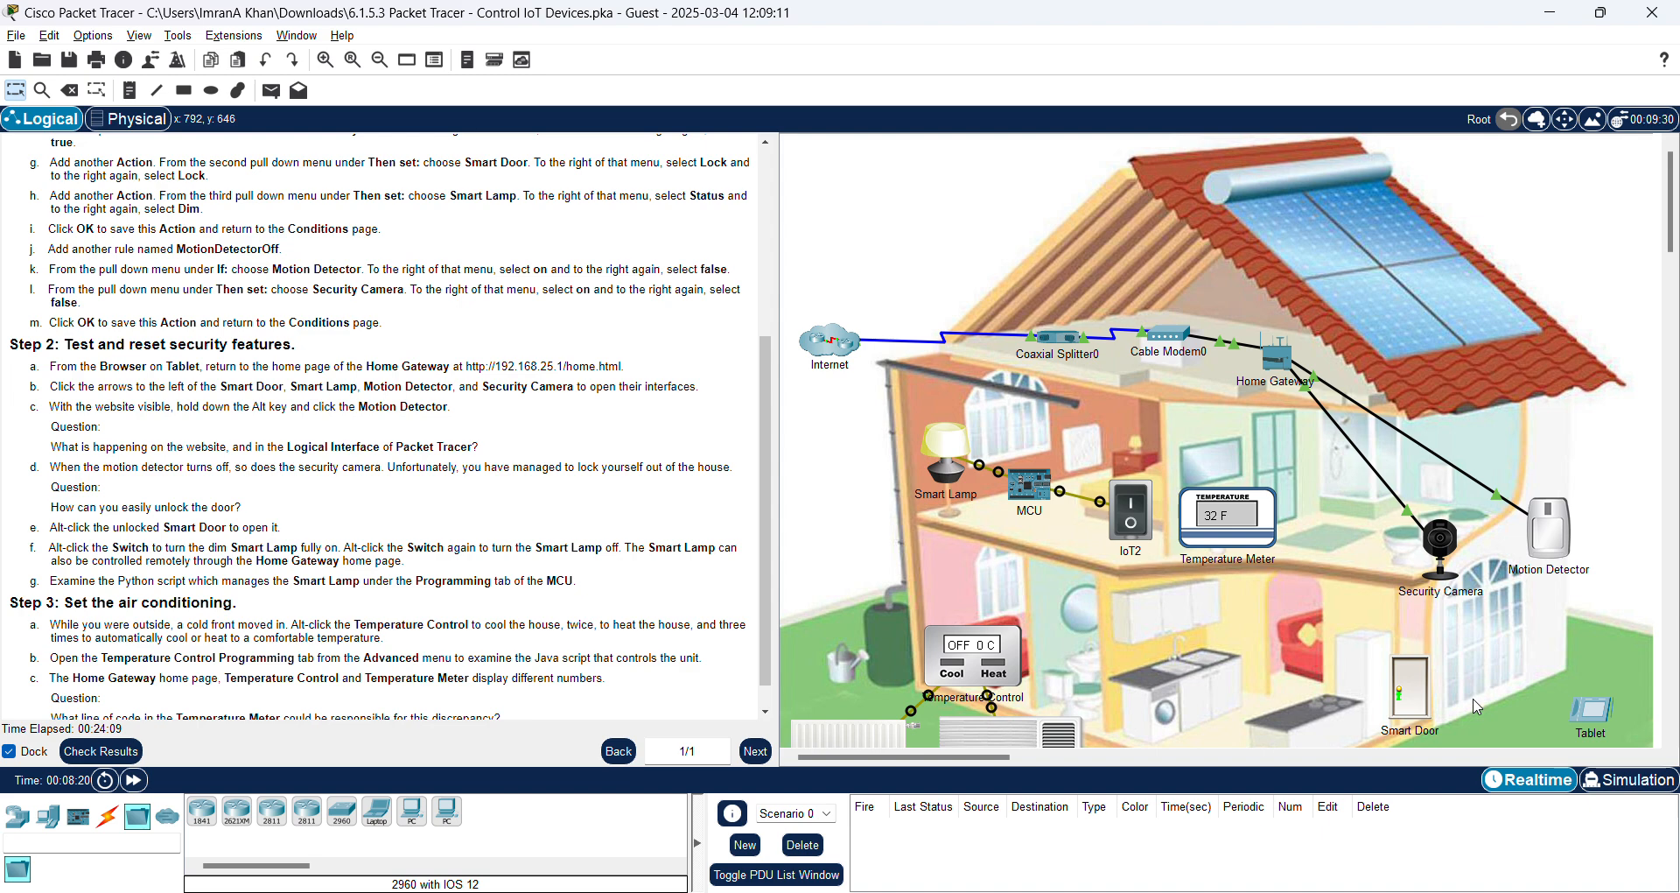
pyautogui.keyDown('alt'); pyautogui.click(1426, 691); pyautogui.keyUp('alt')
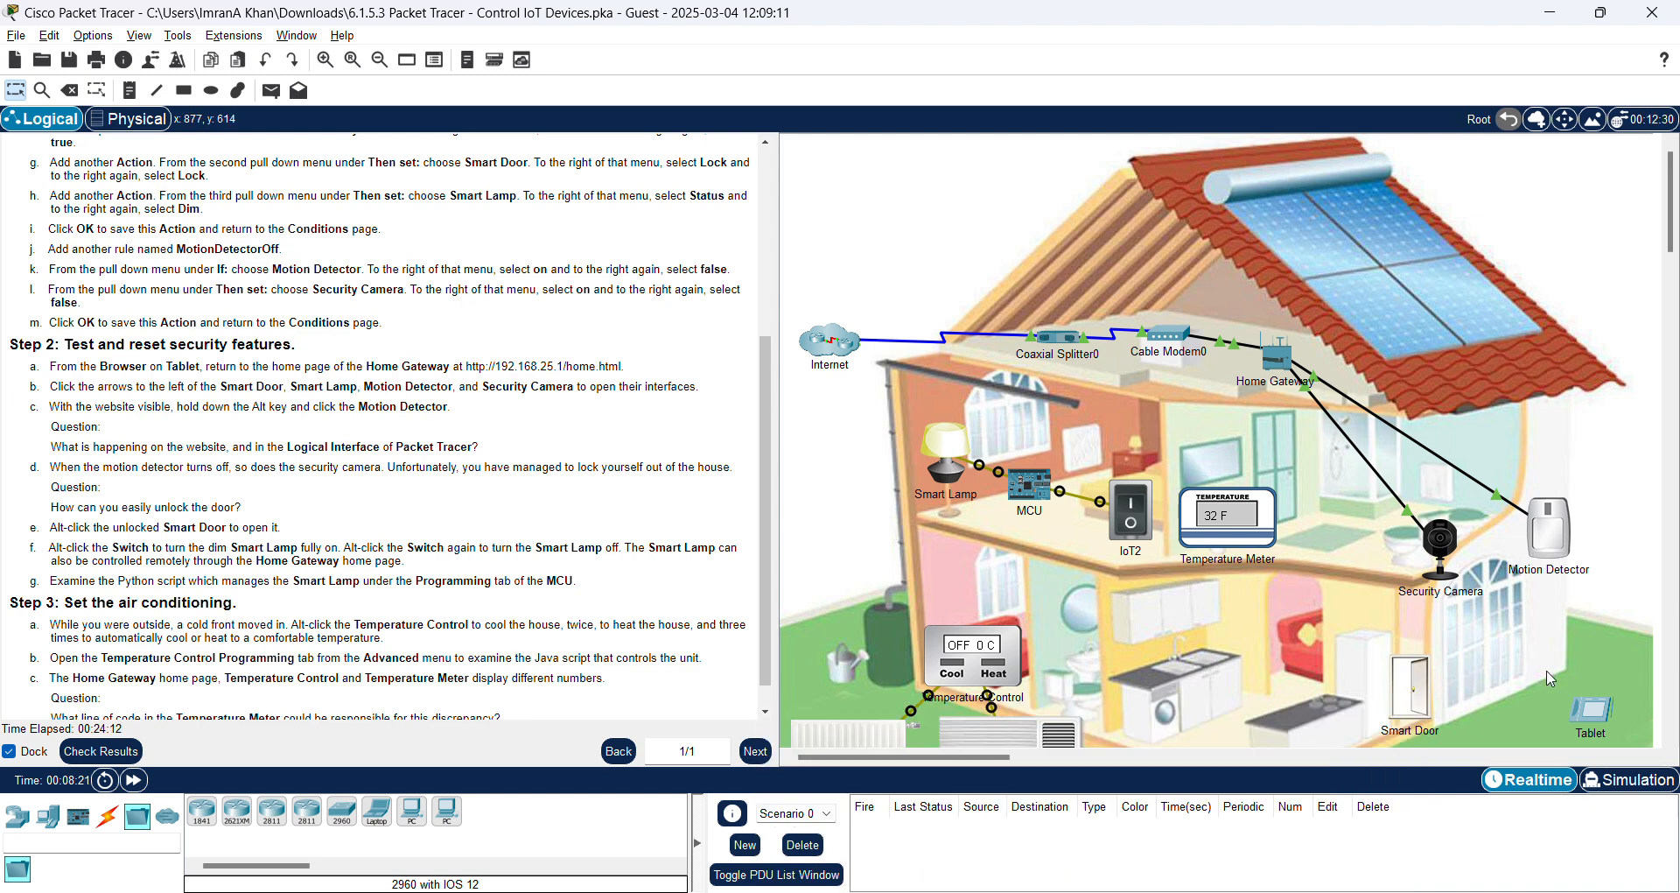
pyautogui.keyDown('alt'); pyautogui.click(1410, 697); pyautogui.keyUp('alt')
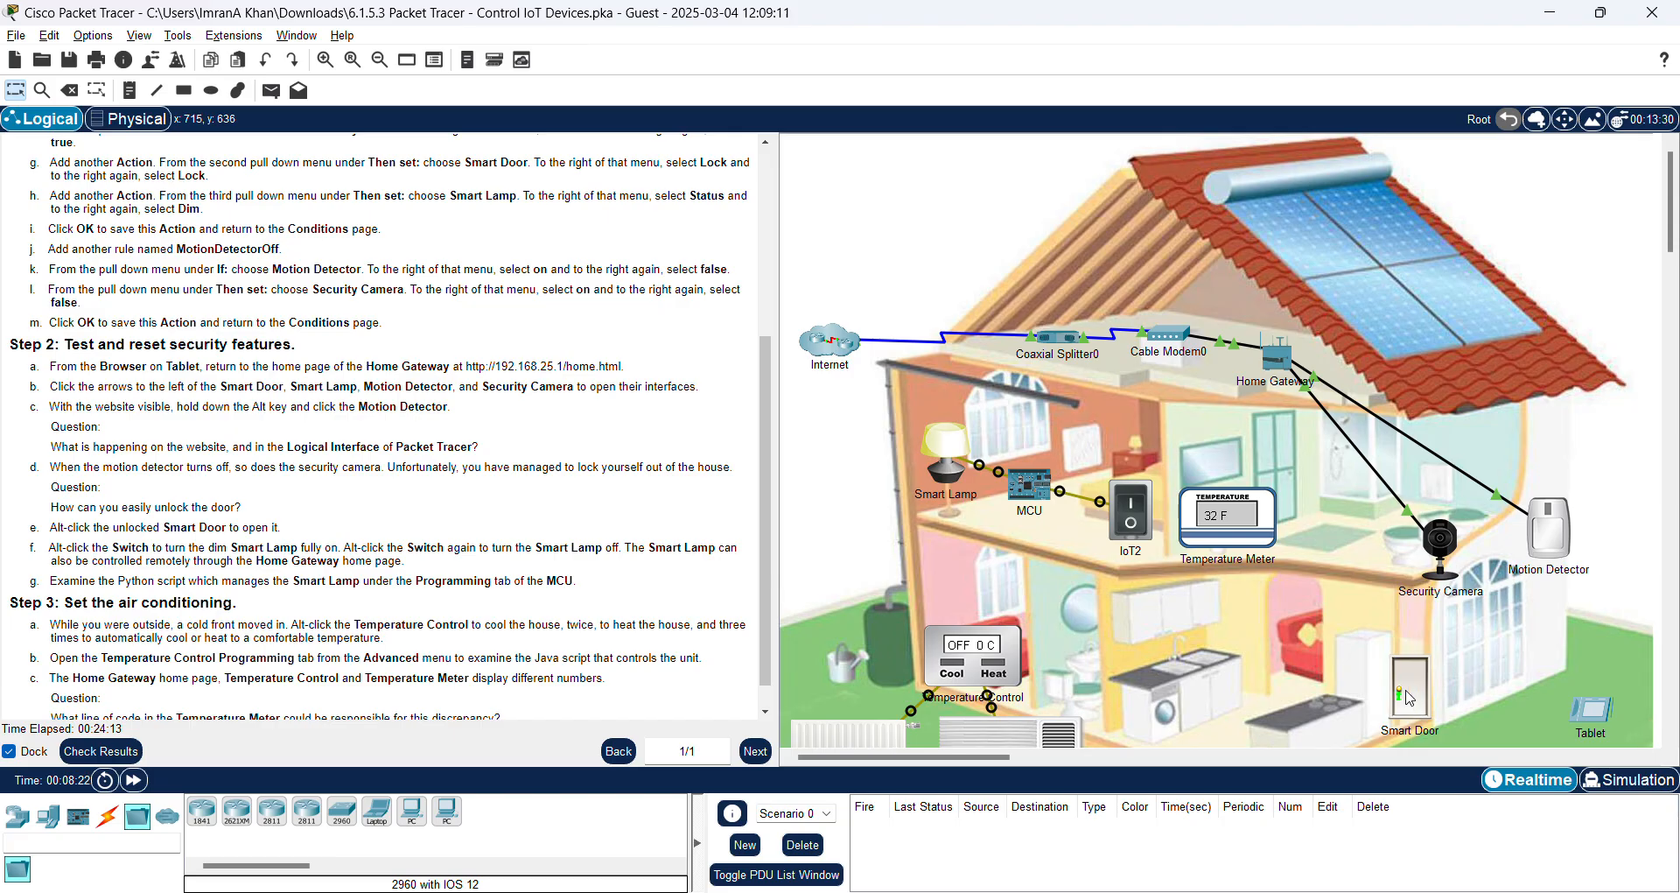
# Step: Lock the Smart Door from the tablet, Alt-trigger the Motion Detector, then recheck the tablet's device states
pyautogui.click(1598, 712)
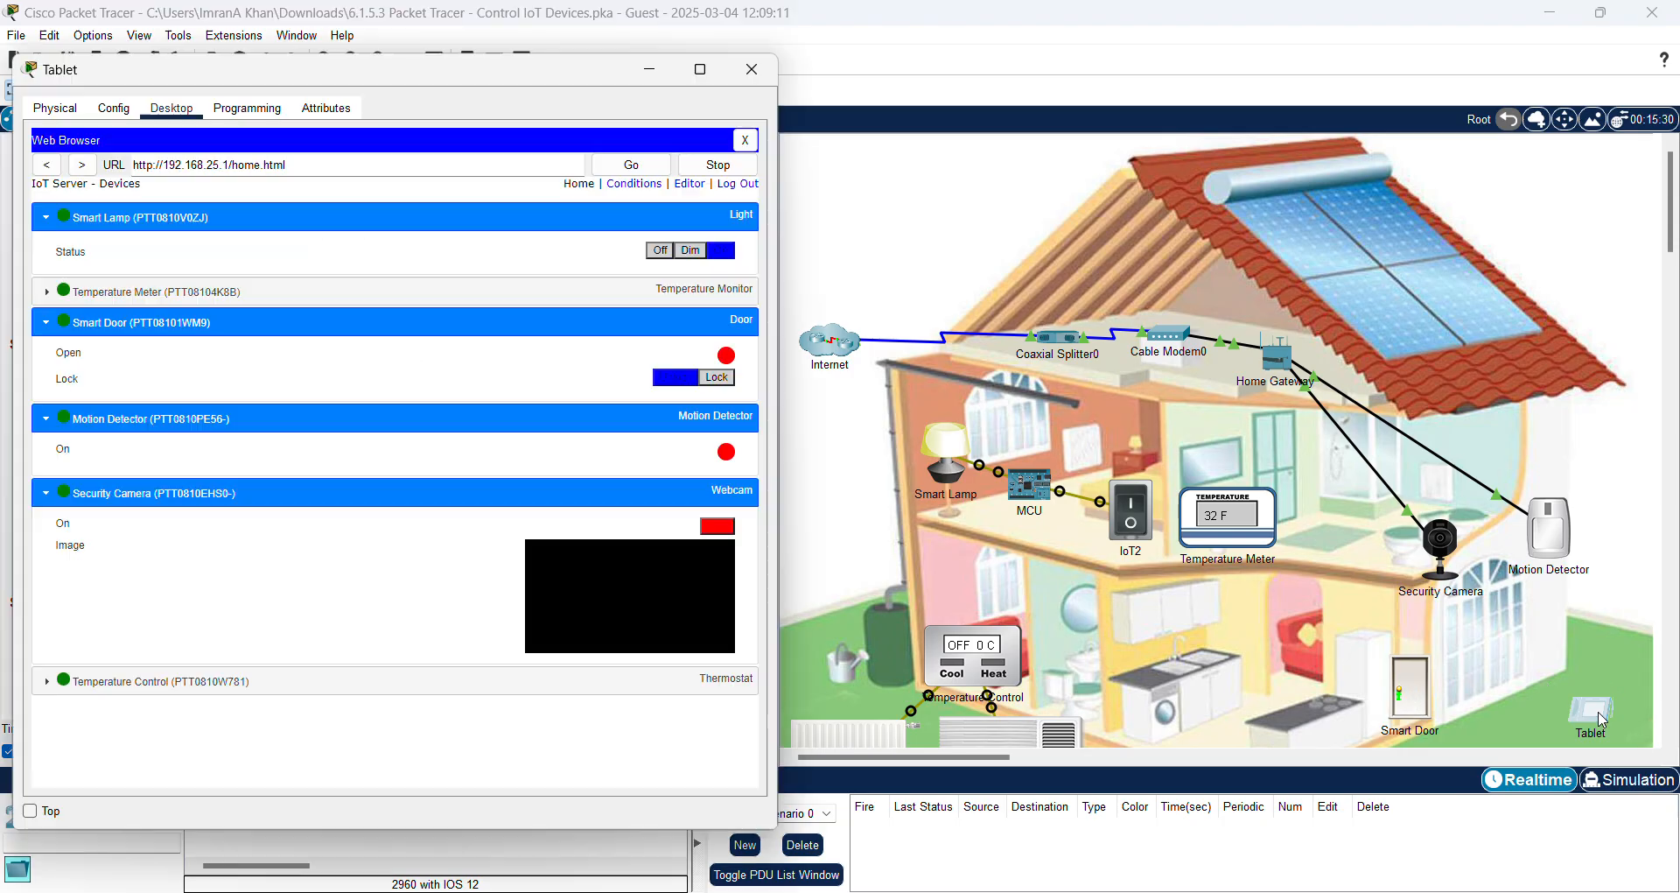
pyautogui.click(717, 377)
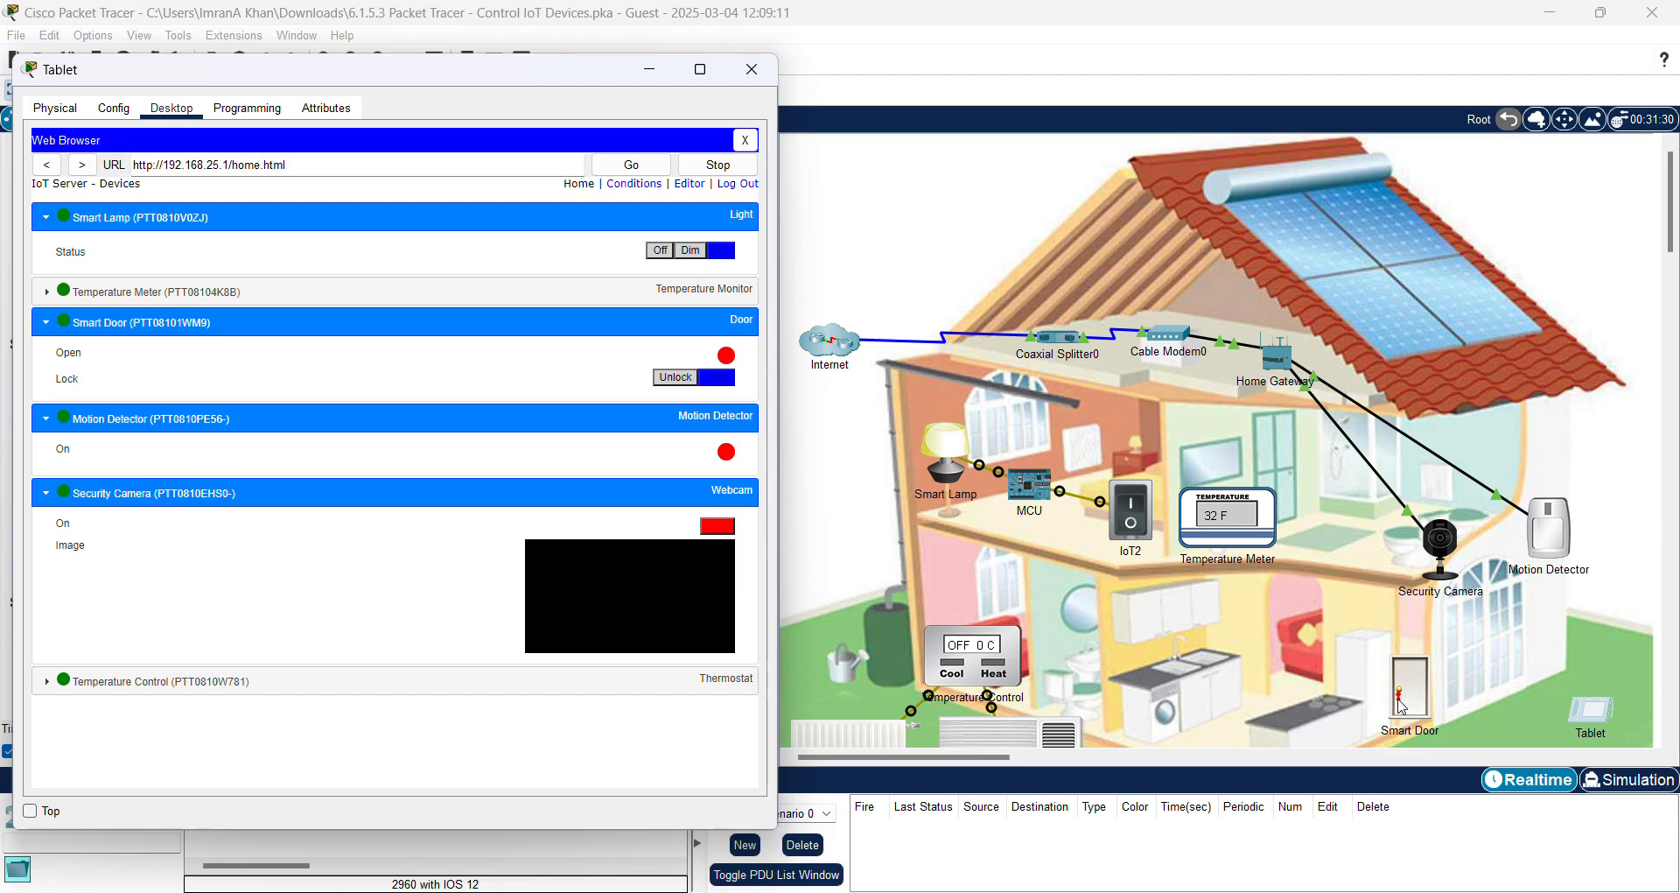
pyautogui.click(1632, 530)
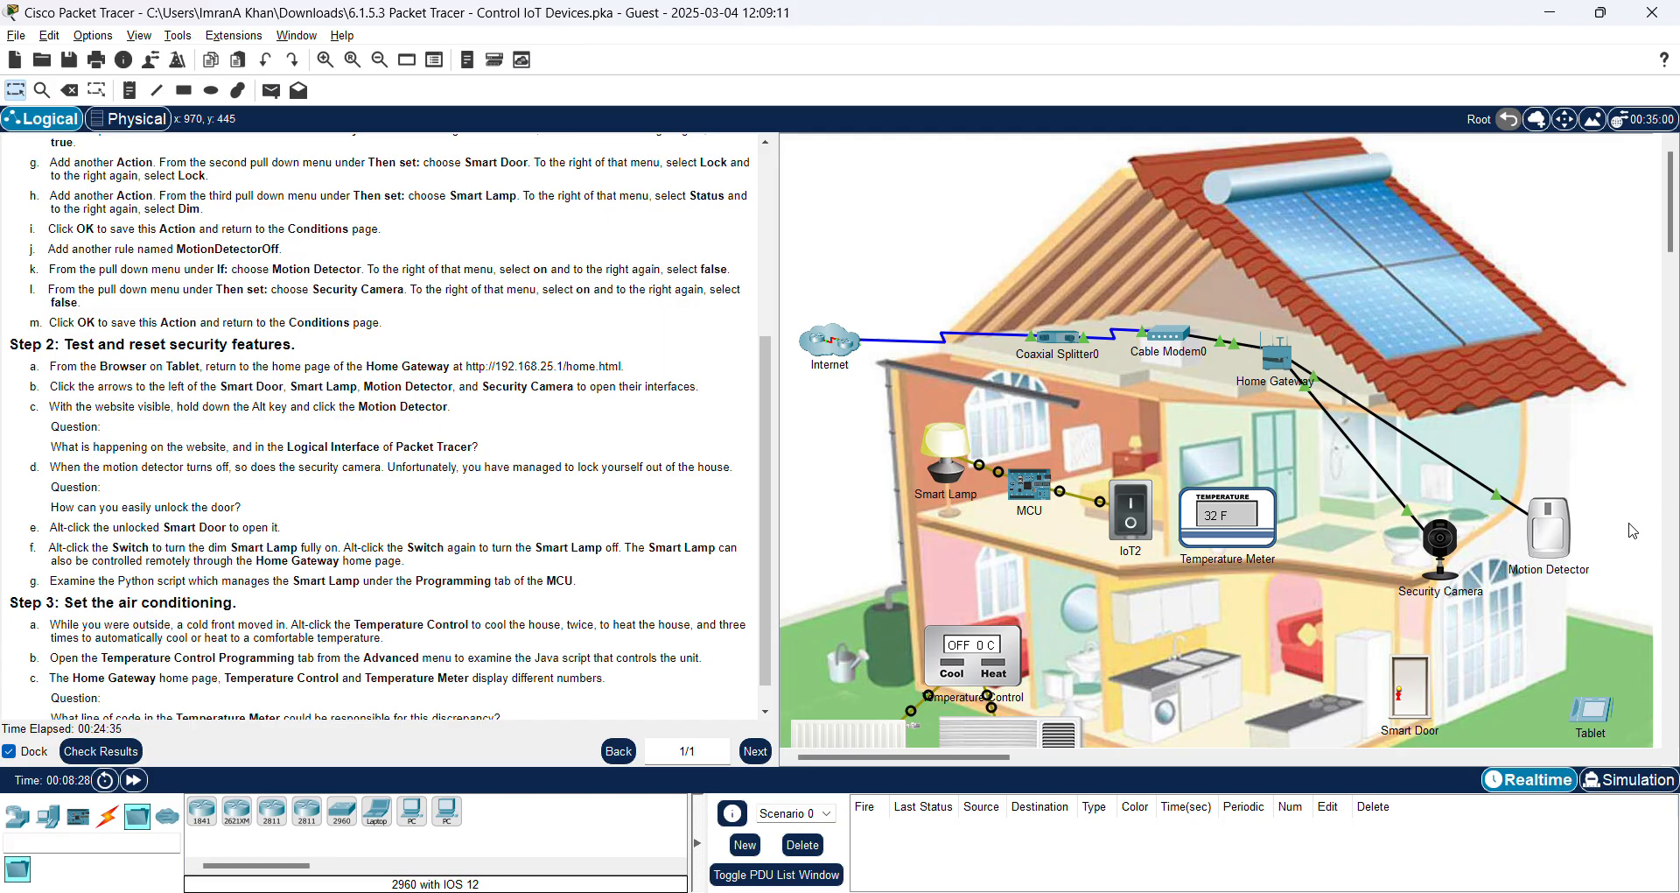
pyautogui.keyDown('alt'); pyautogui.click(1549, 536); pyautogui.keyUp('alt')
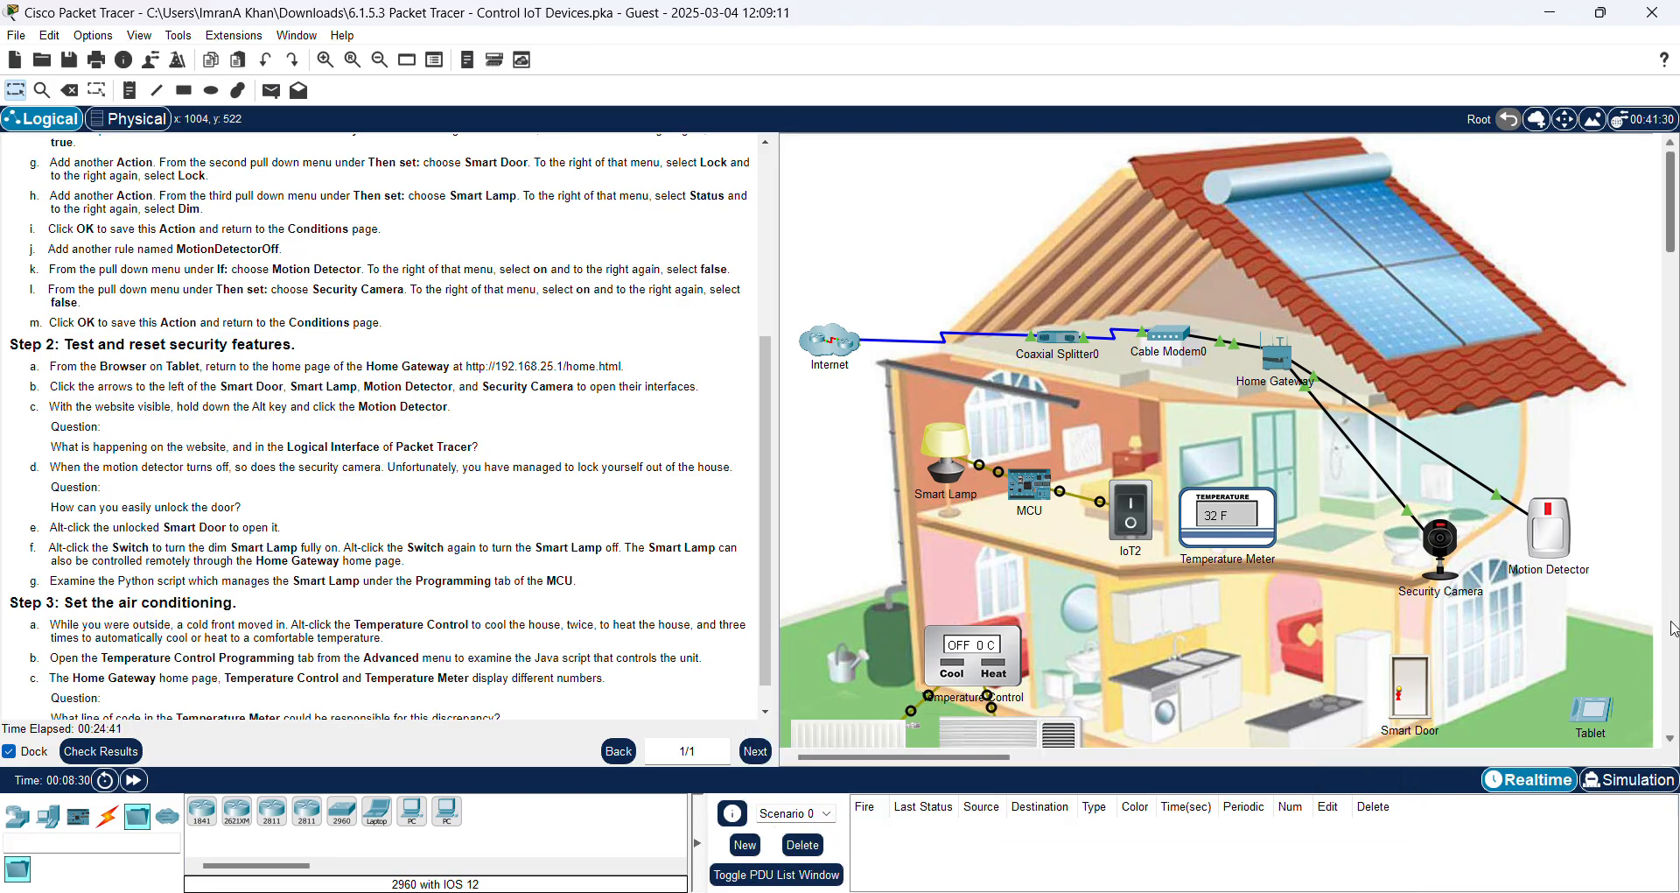
pyautogui.click(1587, 714)
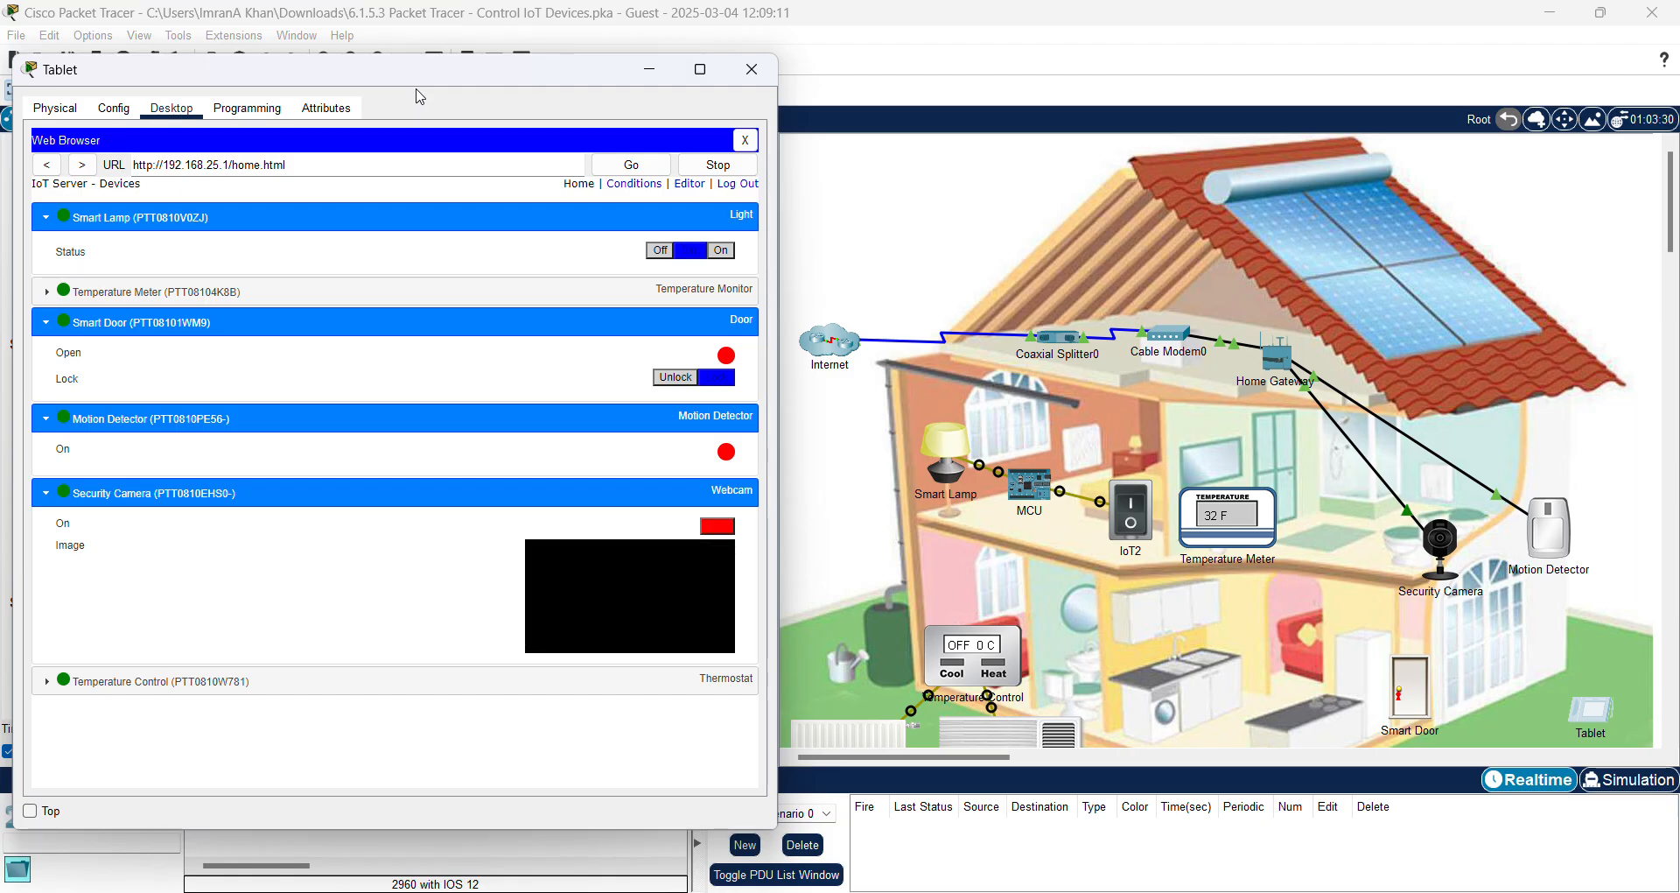
# Step: Minimize the tablet and open the MCU device window, moving it to the right
pyautogui.click(661, 79)
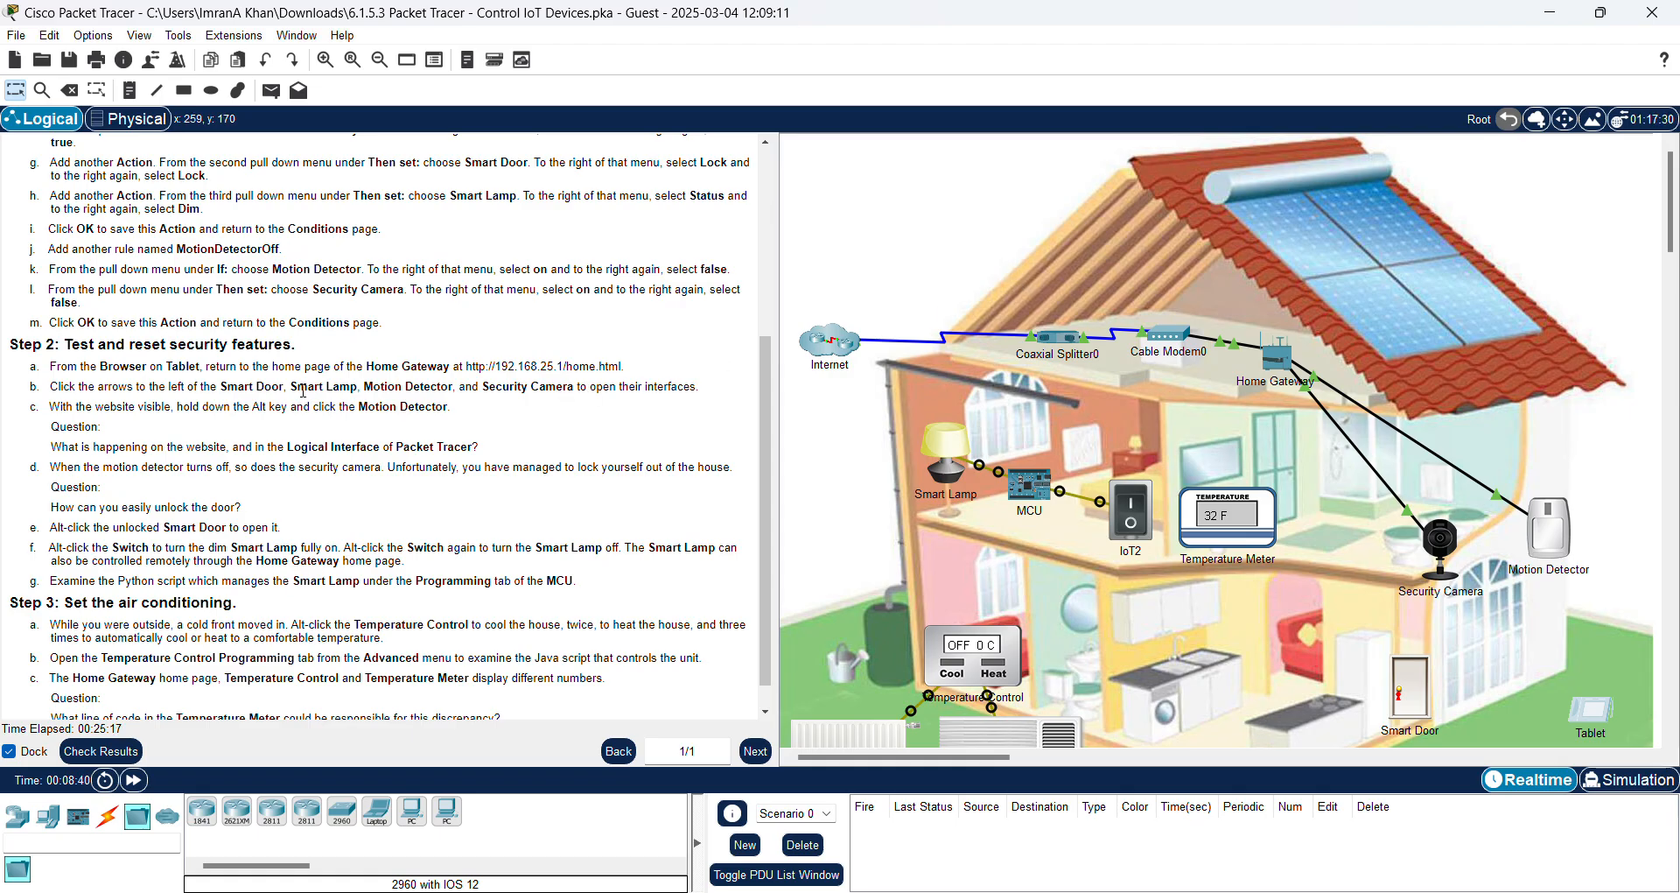
pyautogui.scroll(-1, 303, 391)
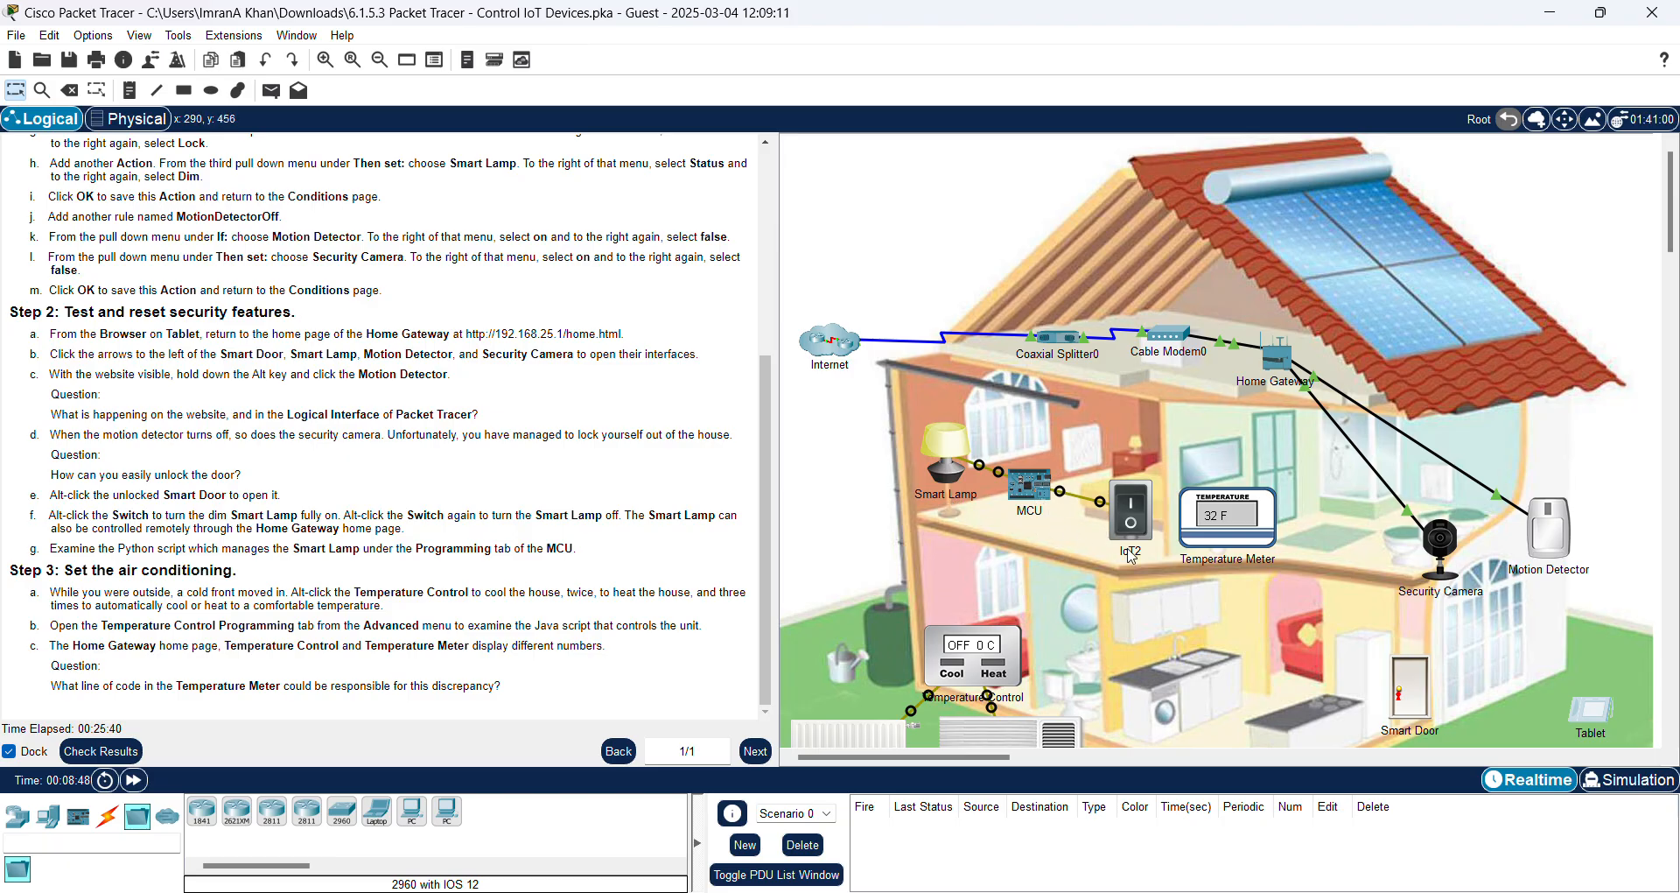
pyautogui.click(1033, 489)
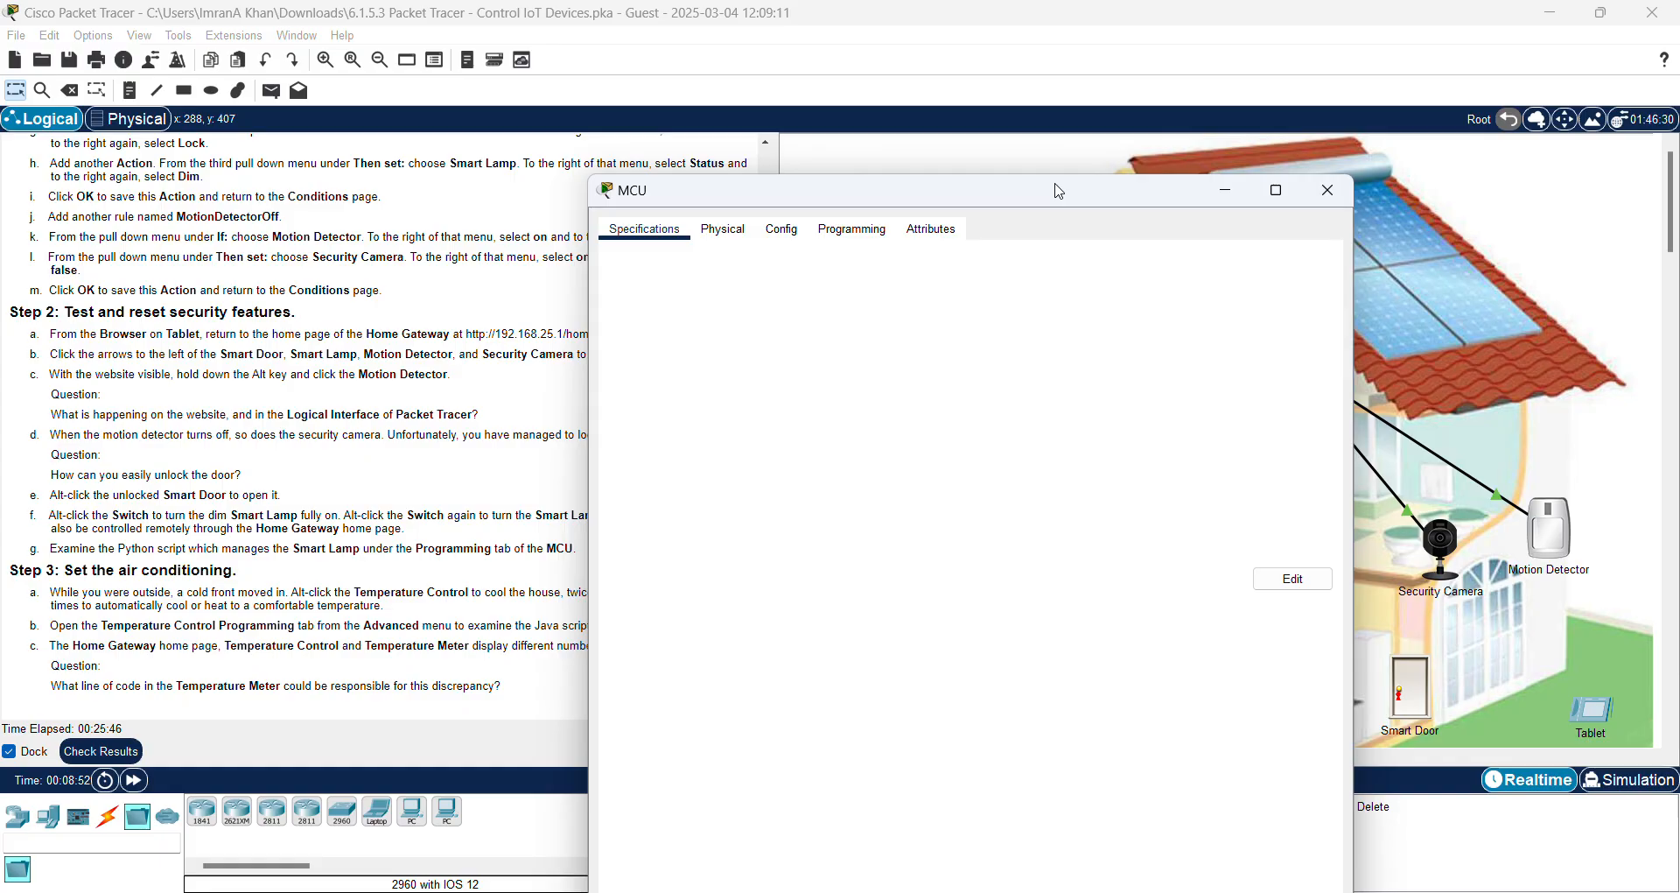
pyautogui.moveTo(1059, 190); pyautogui.dragTo(1277, 97)
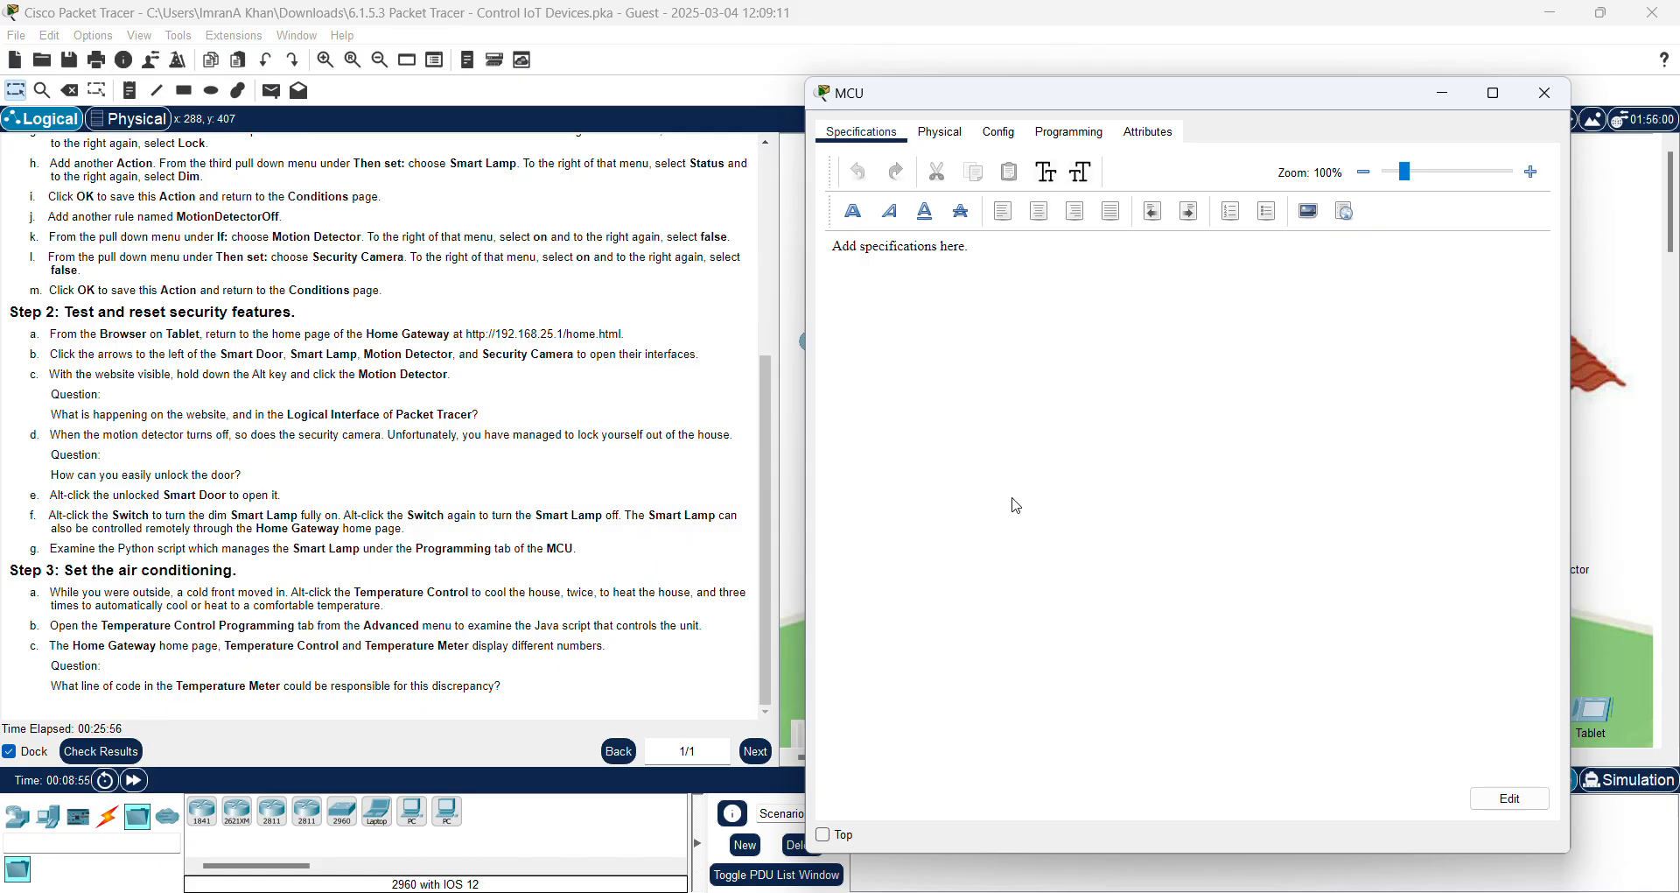
# Step: View the MCU's Toggle Light main.py script under Programming, then minimize the MCU window
pyautogui.click(1068, 135)
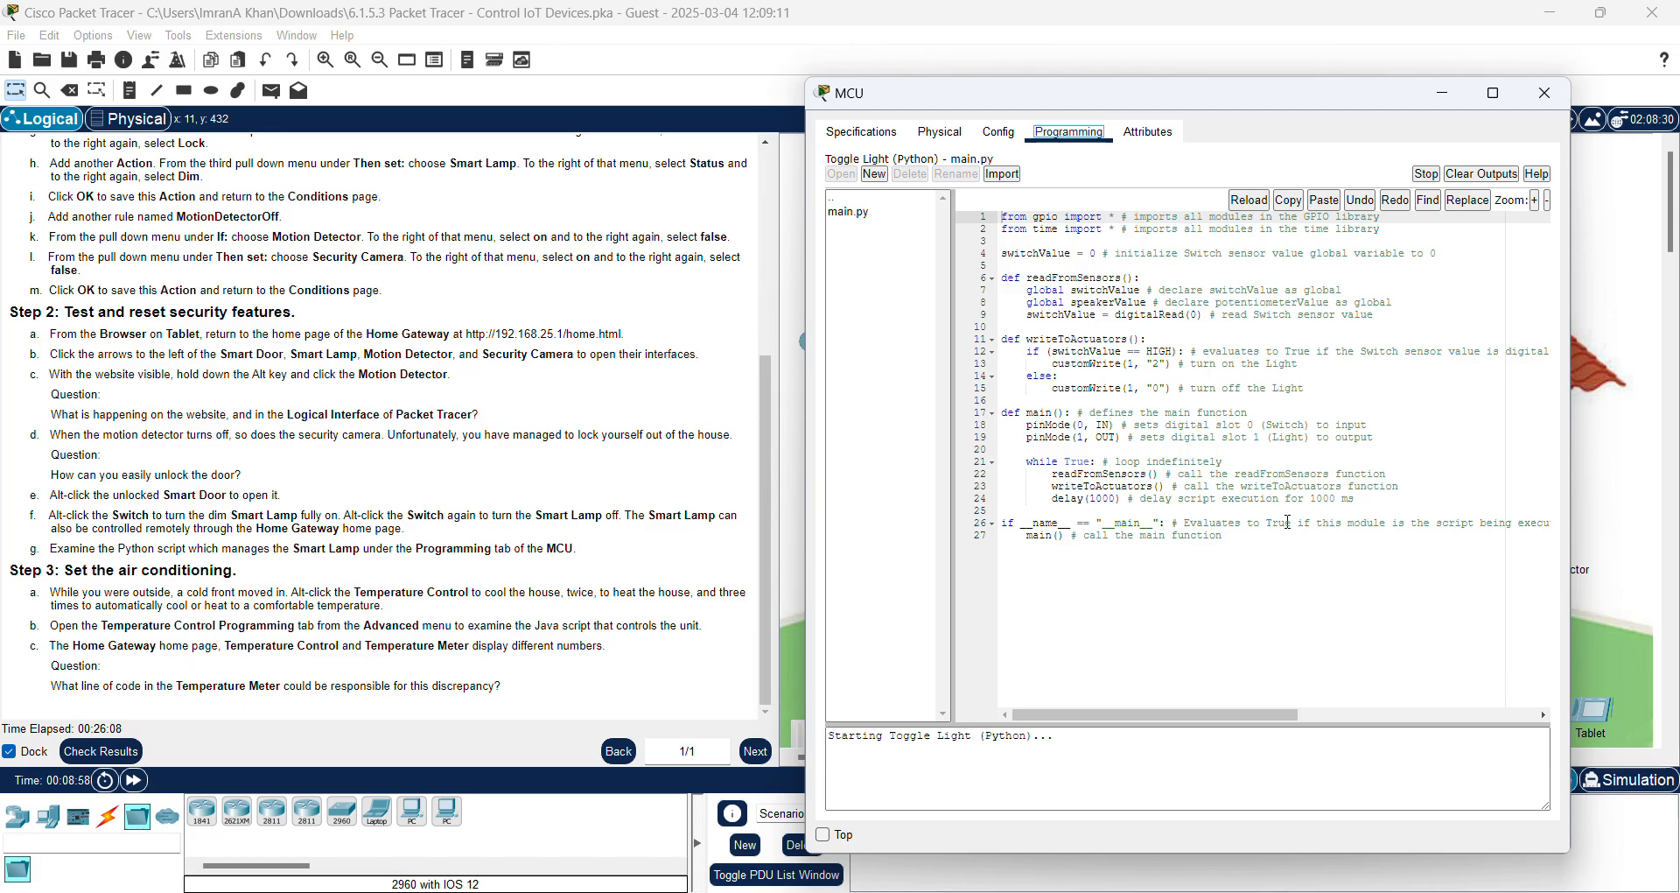
pyautogui.click(846, 216)
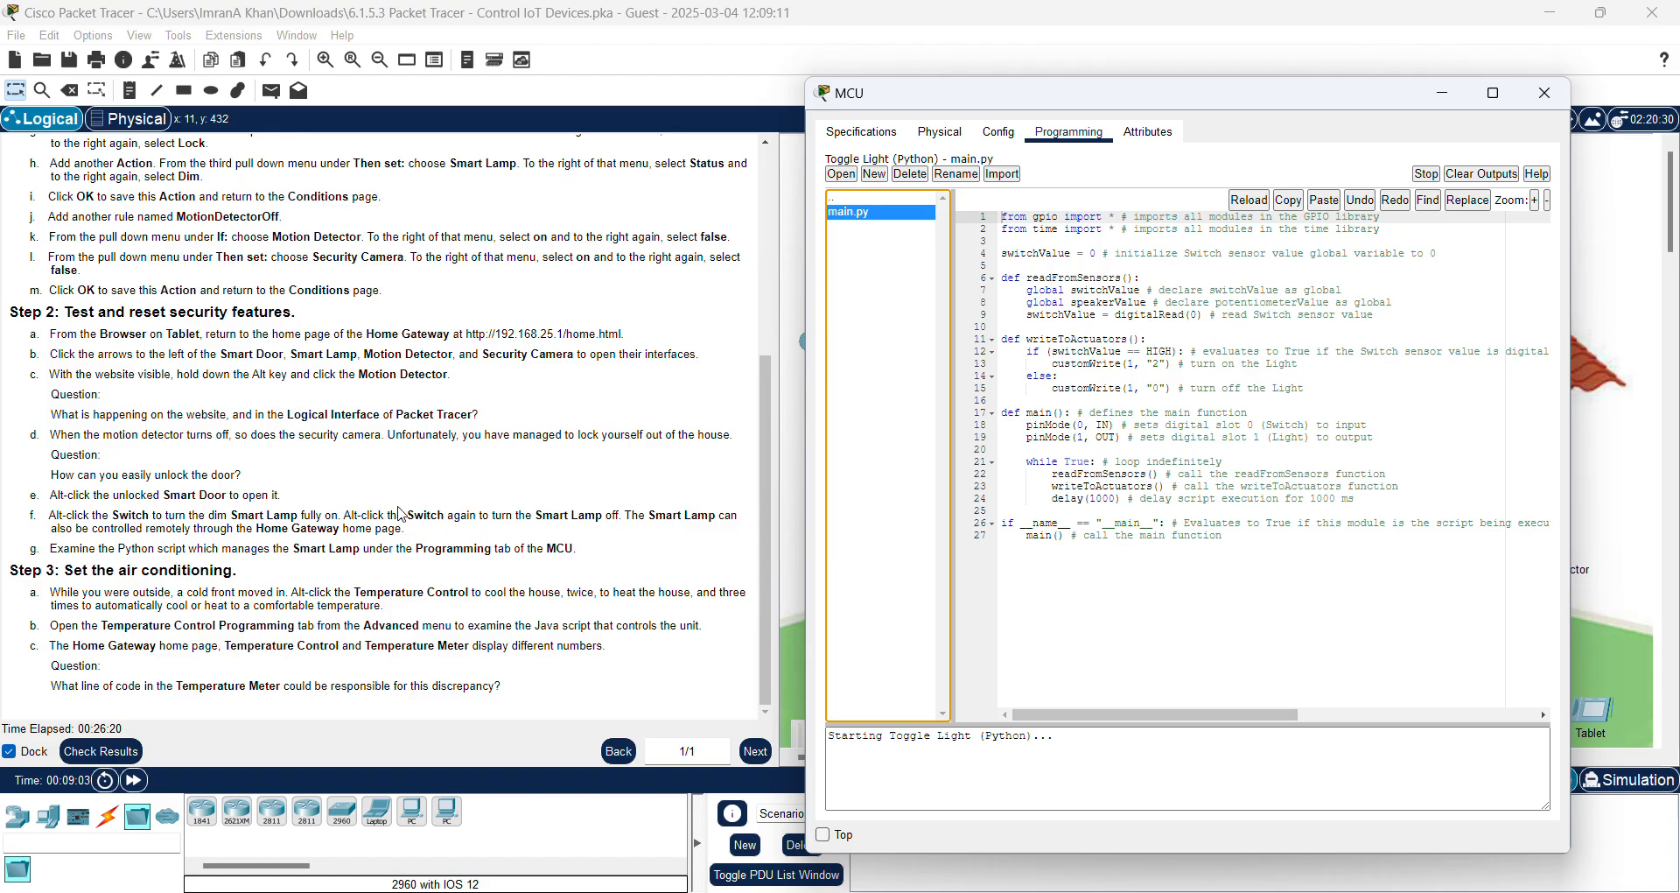
pyautogui.click(1444, 93)
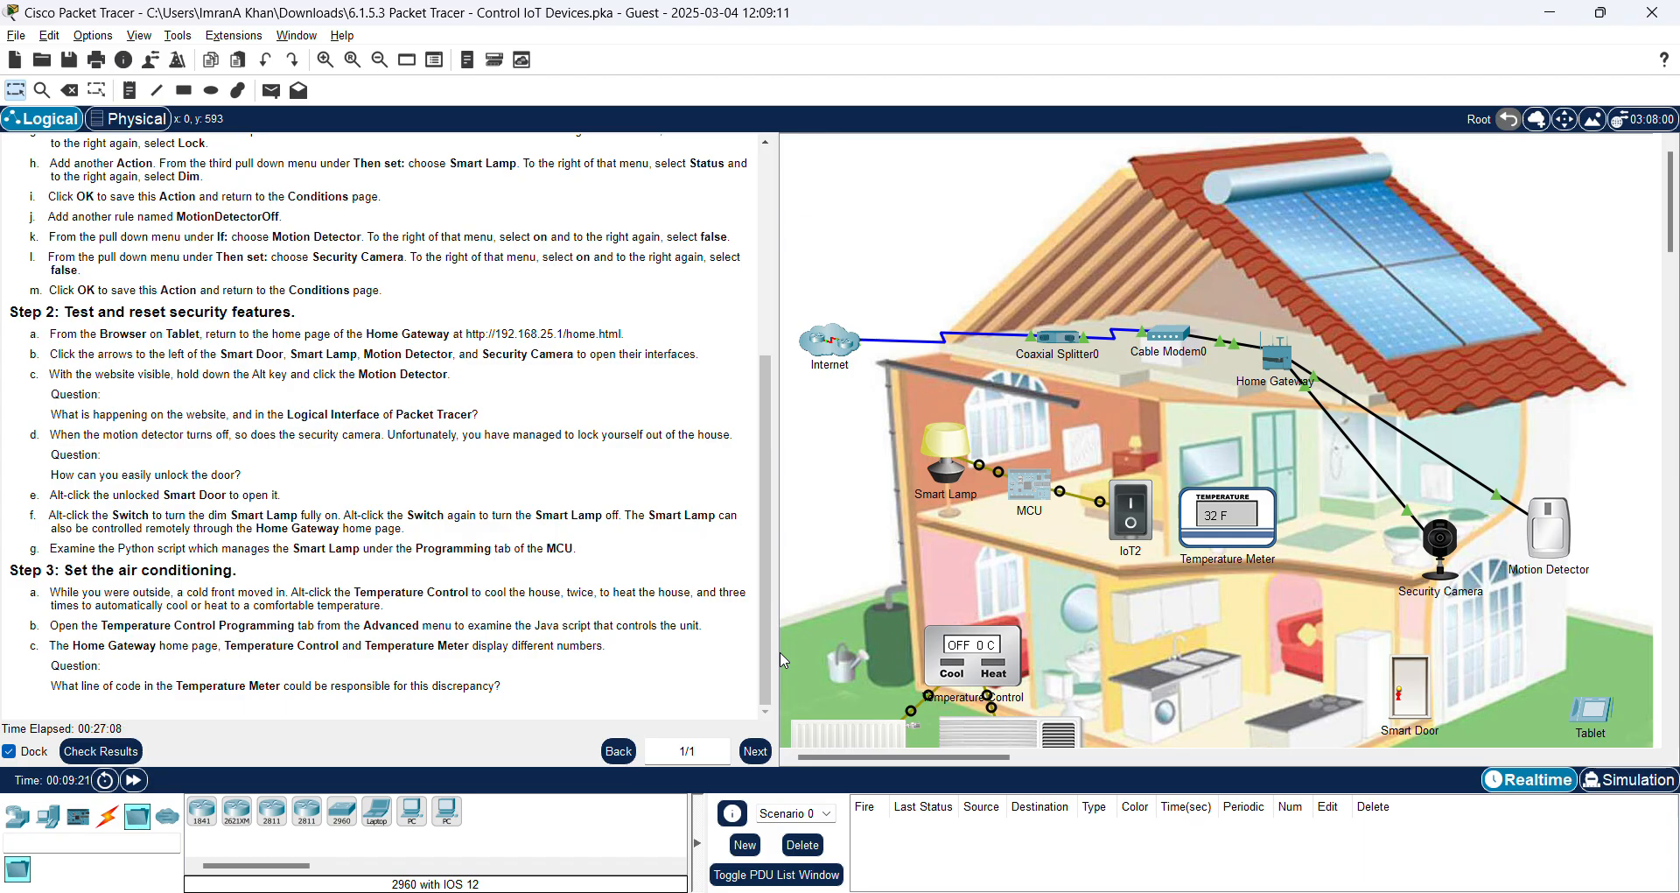
# Step: Set the Temperature Control to Cool, then Heat, and watch the Temperature Meter reading climb
pyautogui.keyDown('alt'); pyautogui.click(952, 670); pyautogui.keyUp('alt')
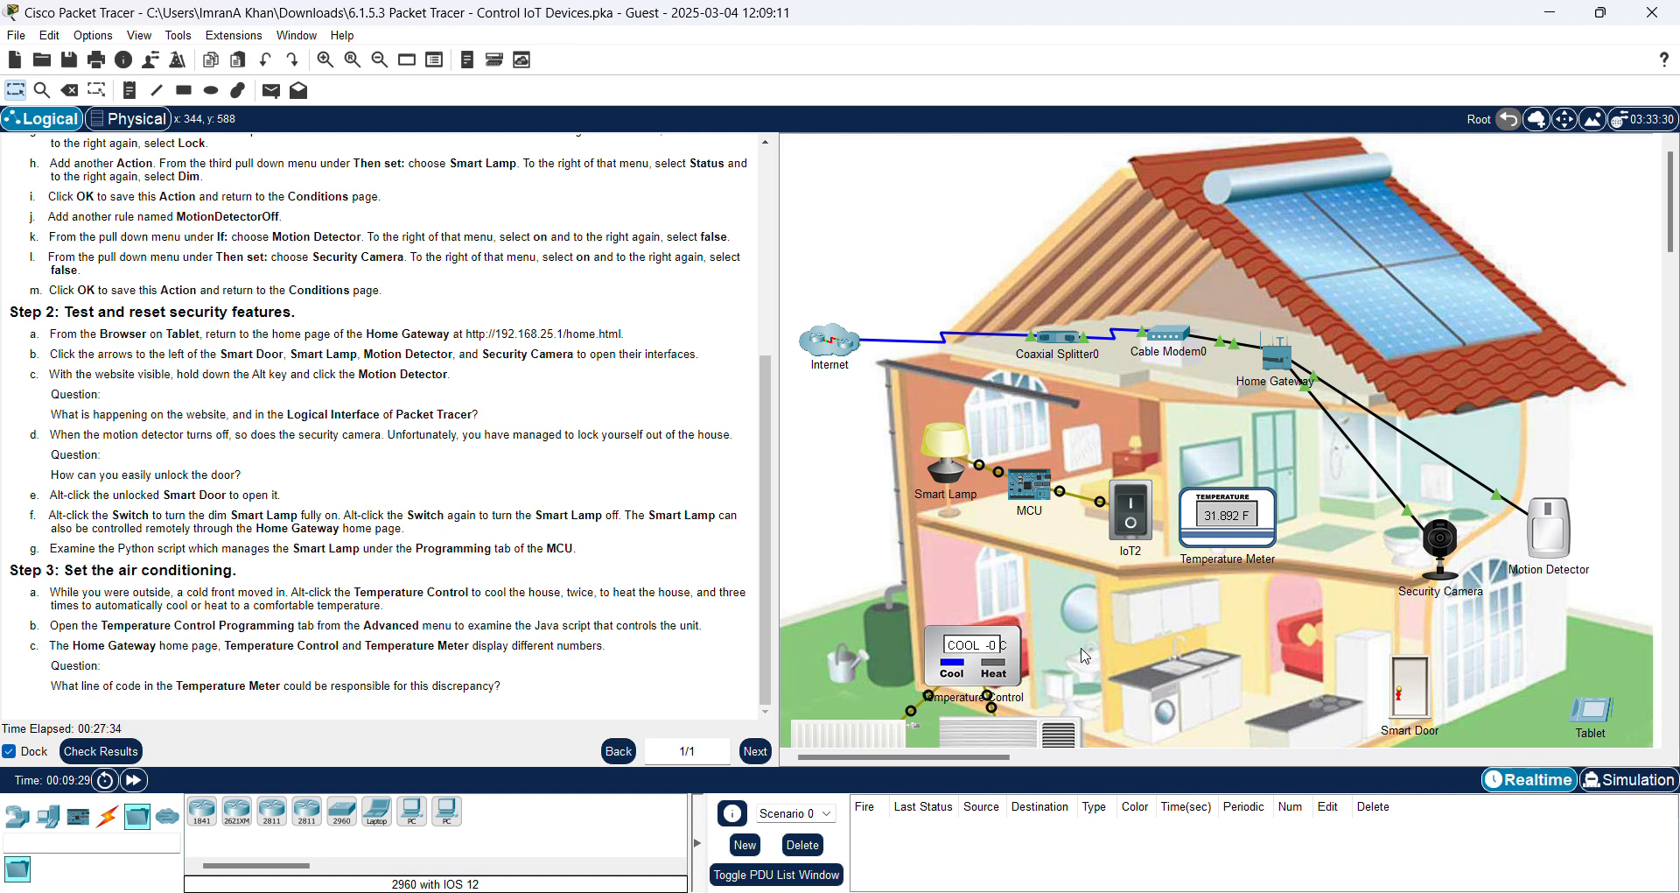
pyautogui.keyDown('alt'); pyautogui.click(988, 670); pyautogui.keyUp('alt')
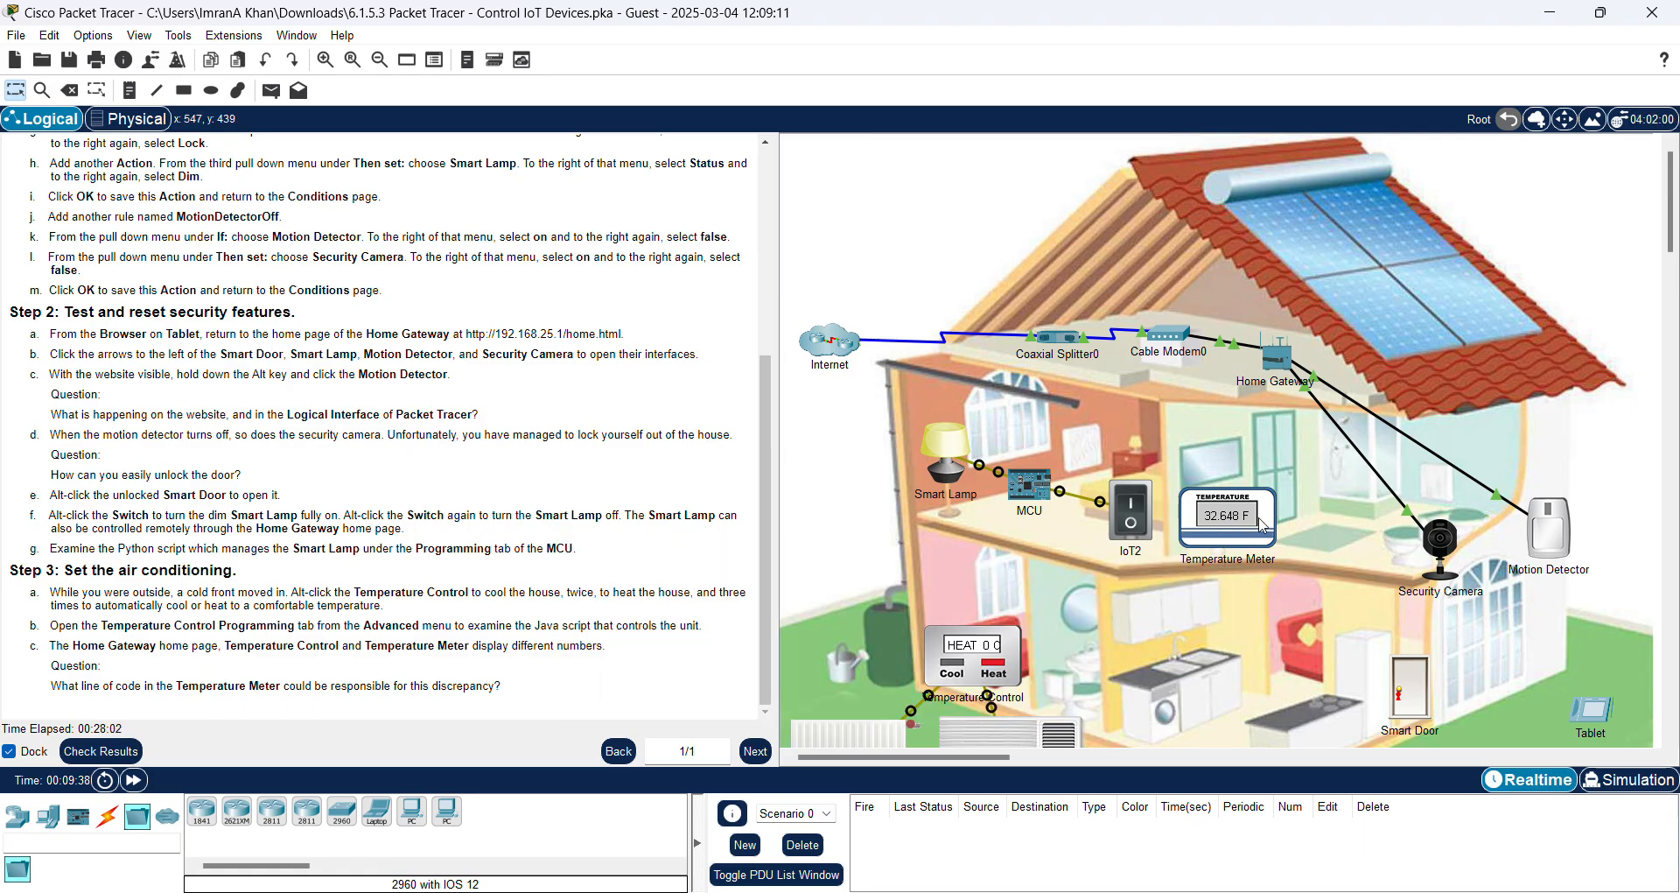
pyautogui.moveTo(1261, 525)
pyautogui.click(1147, 891)
# Step: Bring the Celsius to Fahrenheit Concersion Formula.docx document to the front in Word
pyautogui.click(1028, 805)
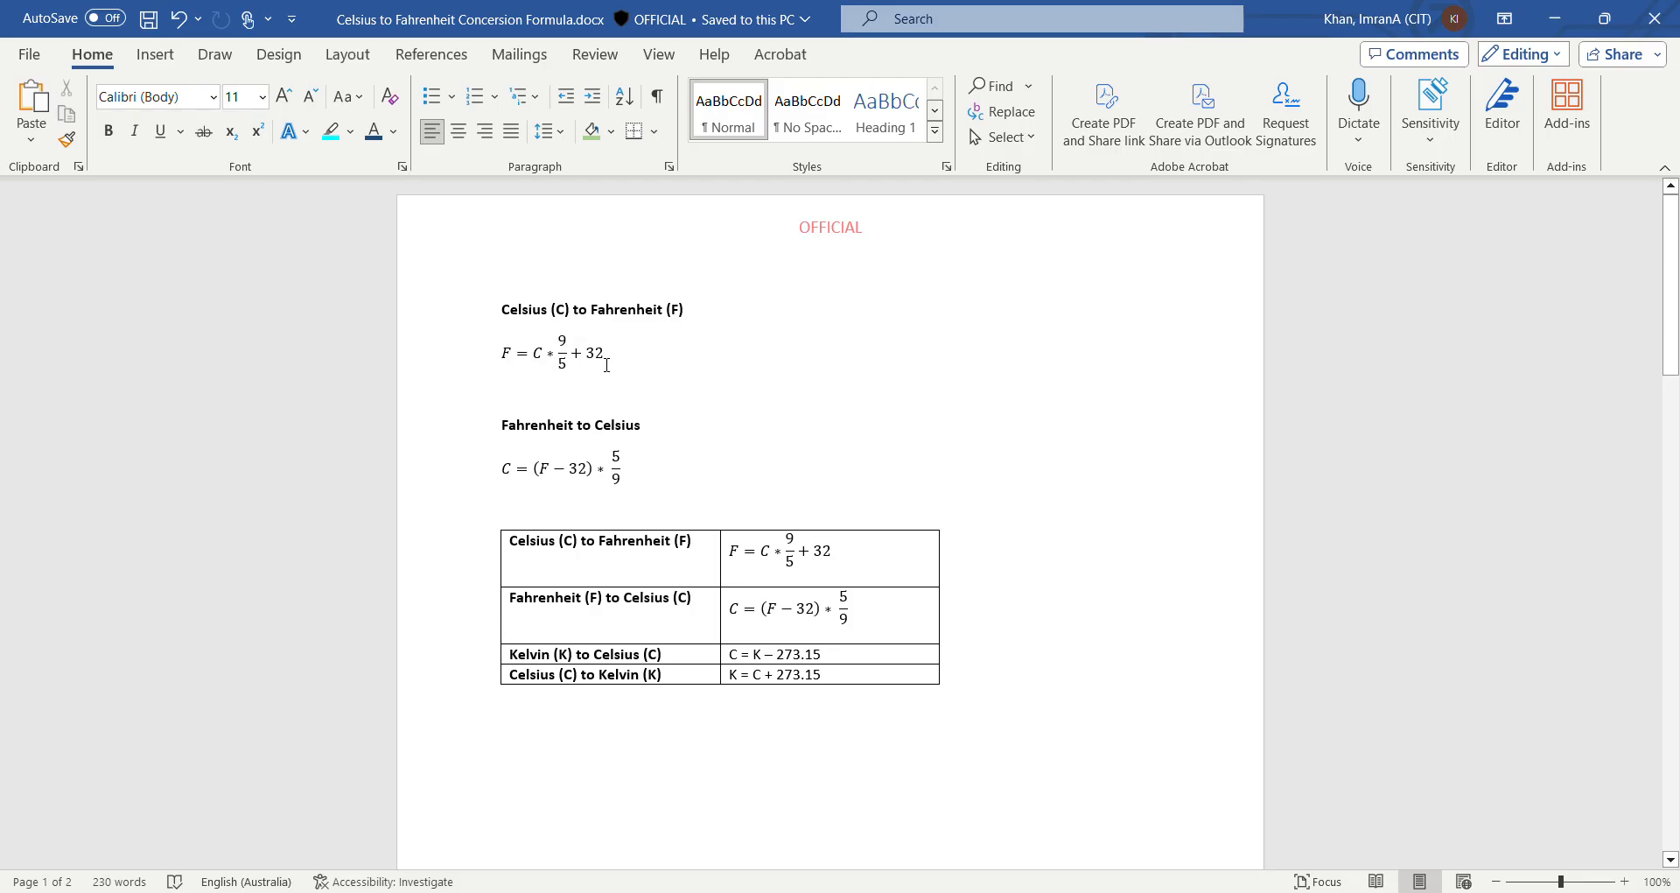
# Step: Minimize Word and open the Temperature Control device's window in Packet Tracer
pyautogui.click(1554, 21)
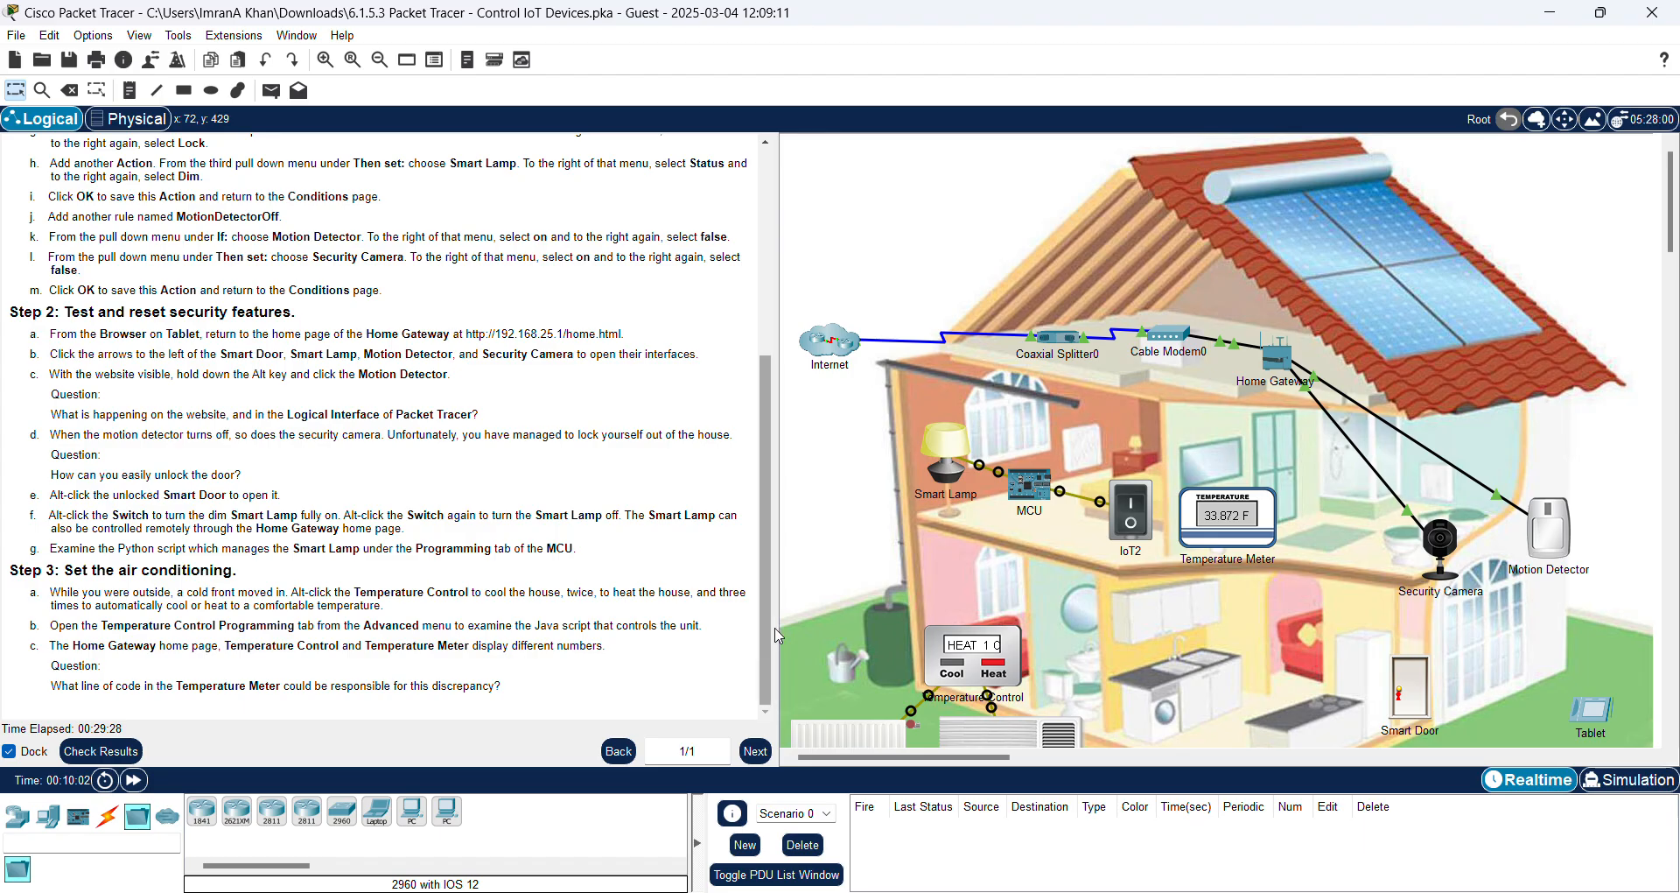
pyautogui.moveTo(1012, 680)
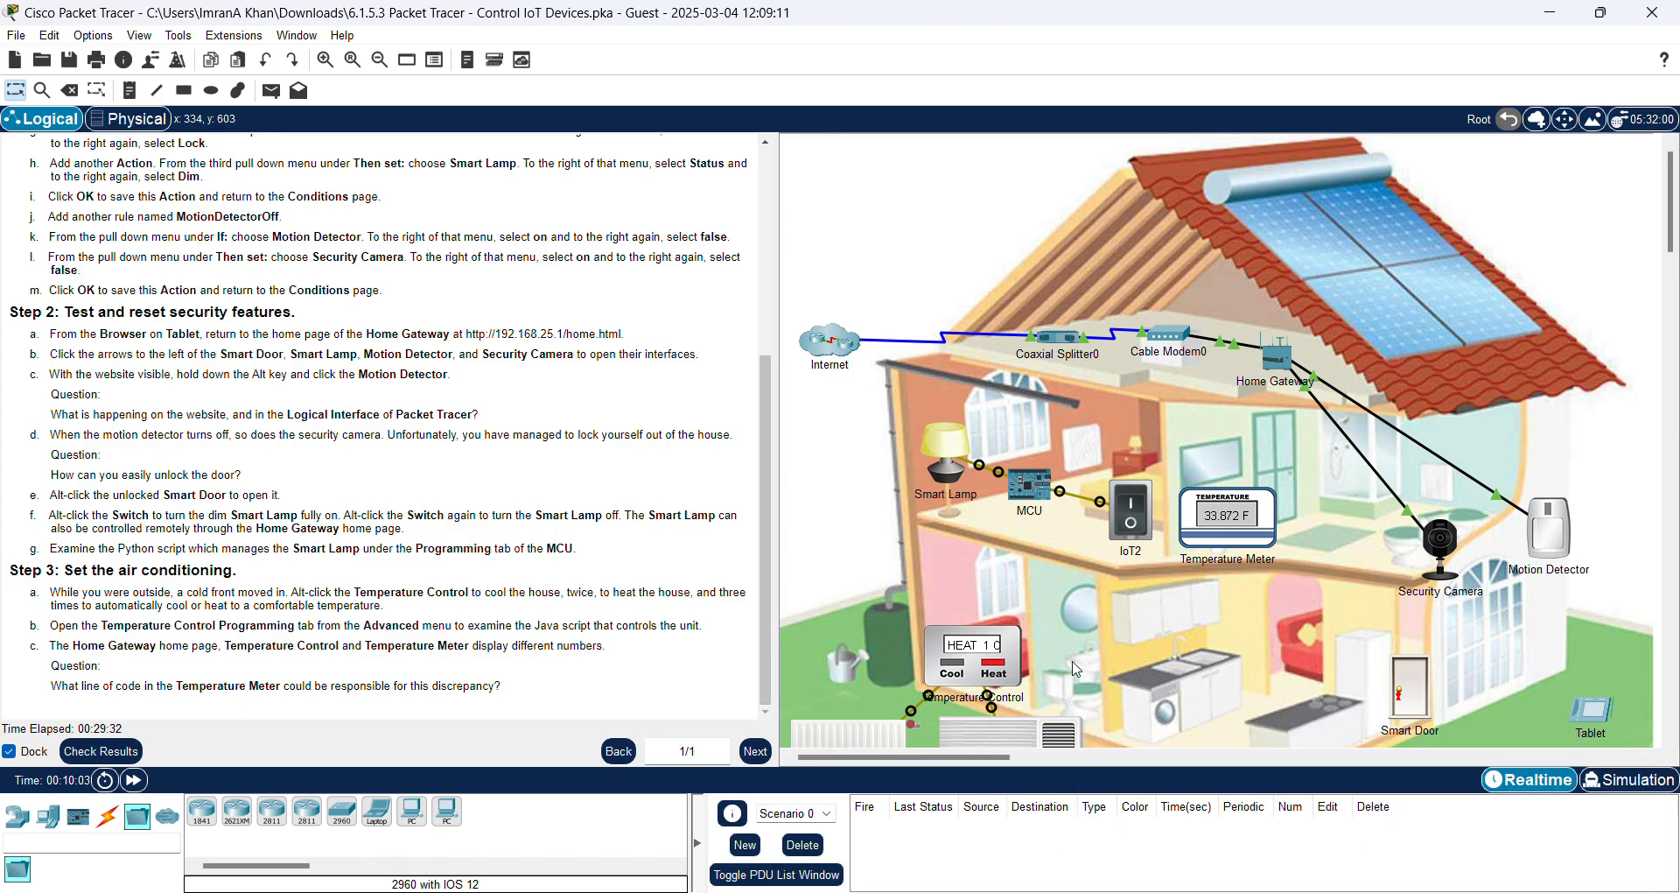
pyautogui.keyDown('alt'); pyautogui.click(967, 674); pyautogui.keyUp('alt')
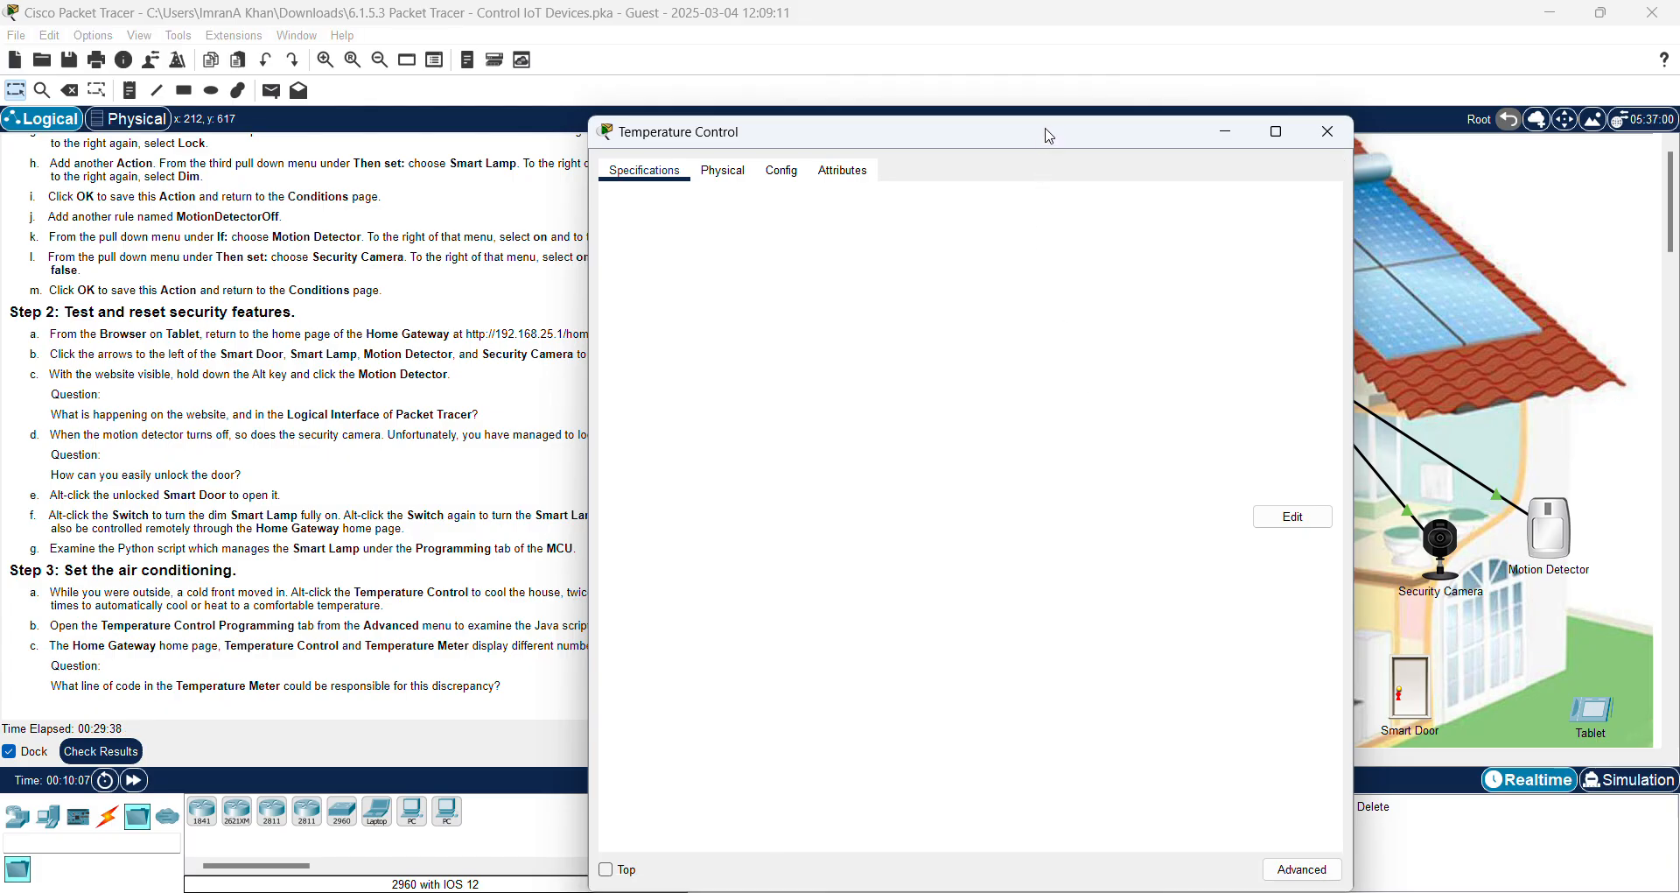
# Step: Display the thermostat's main.js code in the Temperature Control's Advanced Programming view
pyautogui.moveTo(1046, 132); pyautogui.dragTo(1120, 76)
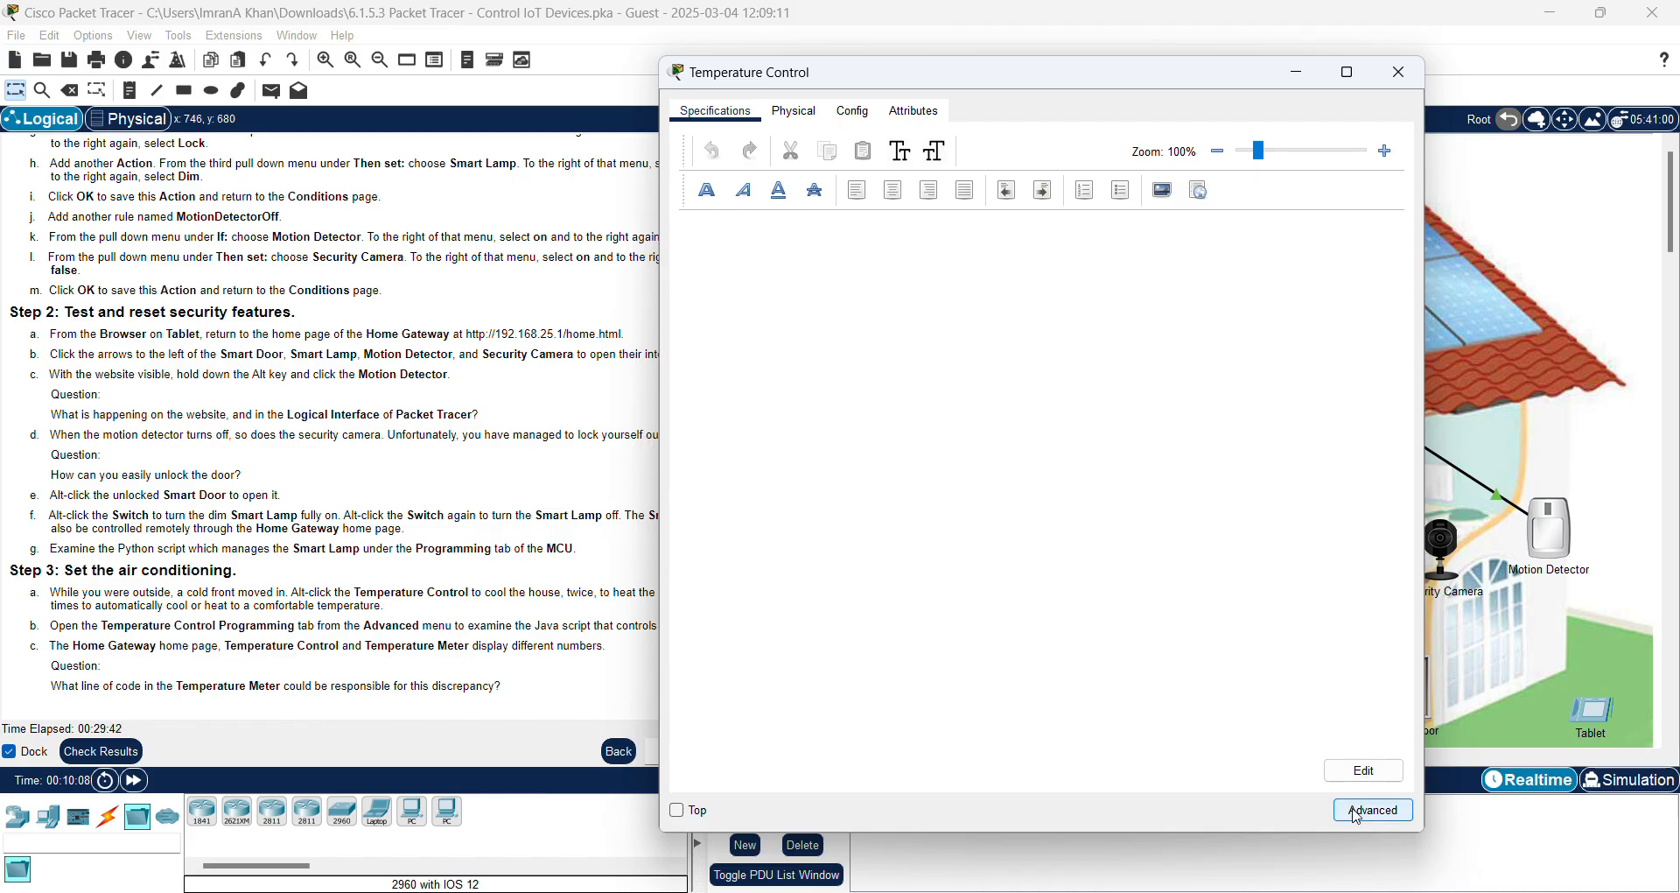
pyautogui.click(1365, 775)
pyautogui.click(1372, 812)
pyautogui.click(1371, 814)
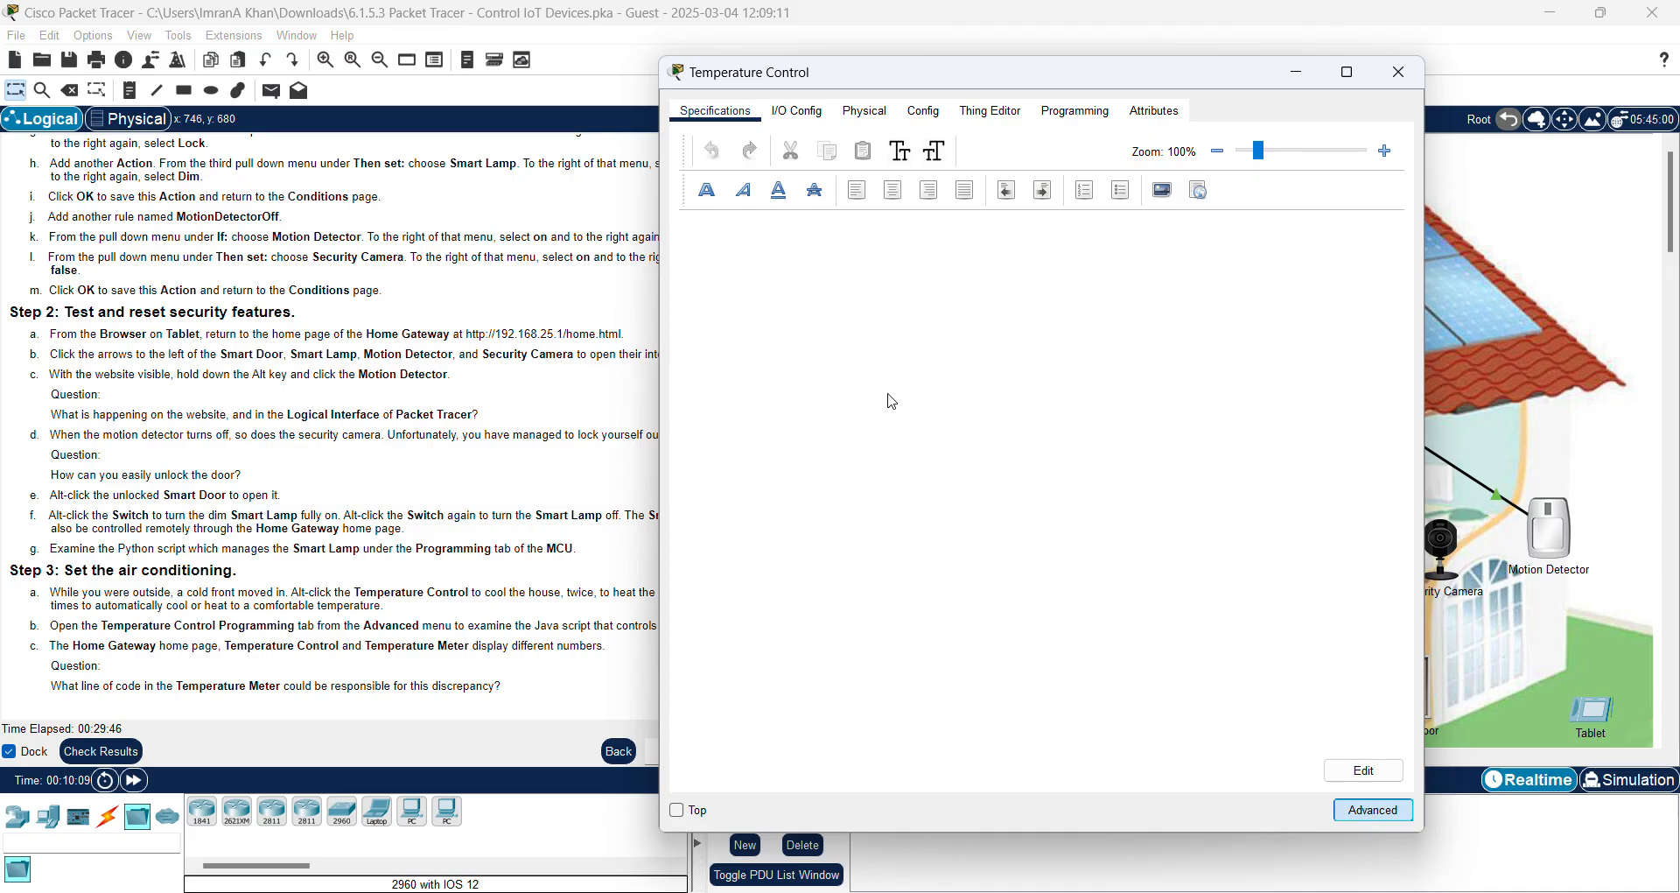
pyautogui.moveTo(1209, 85); pyautogui.dragTo(1303, 94)
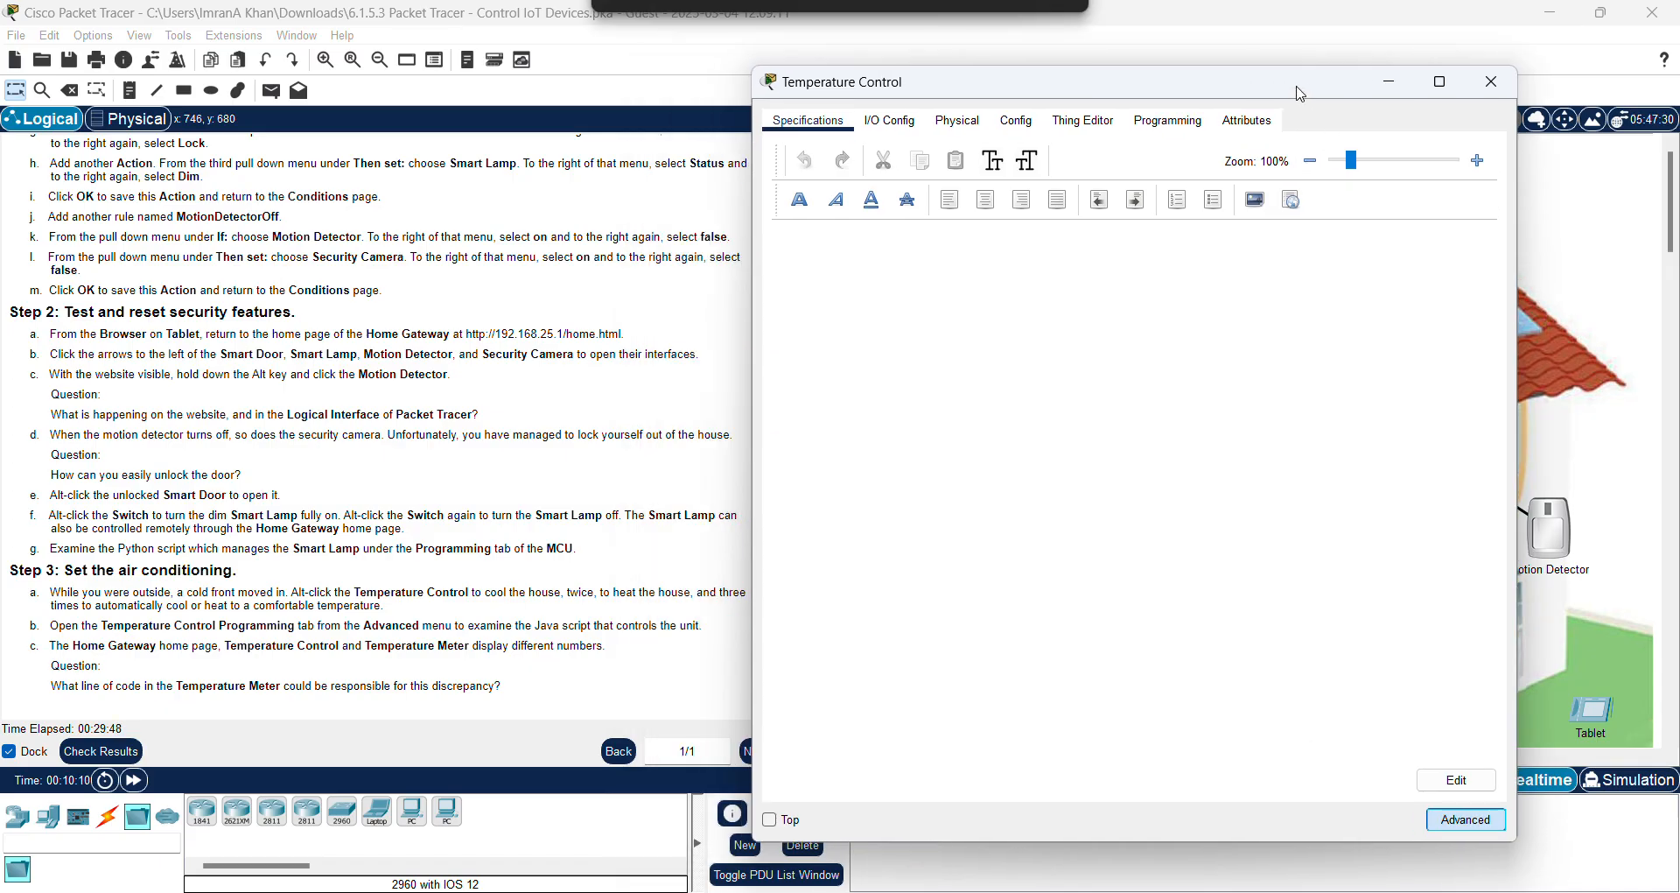
pyautogui.click(1169, 128)
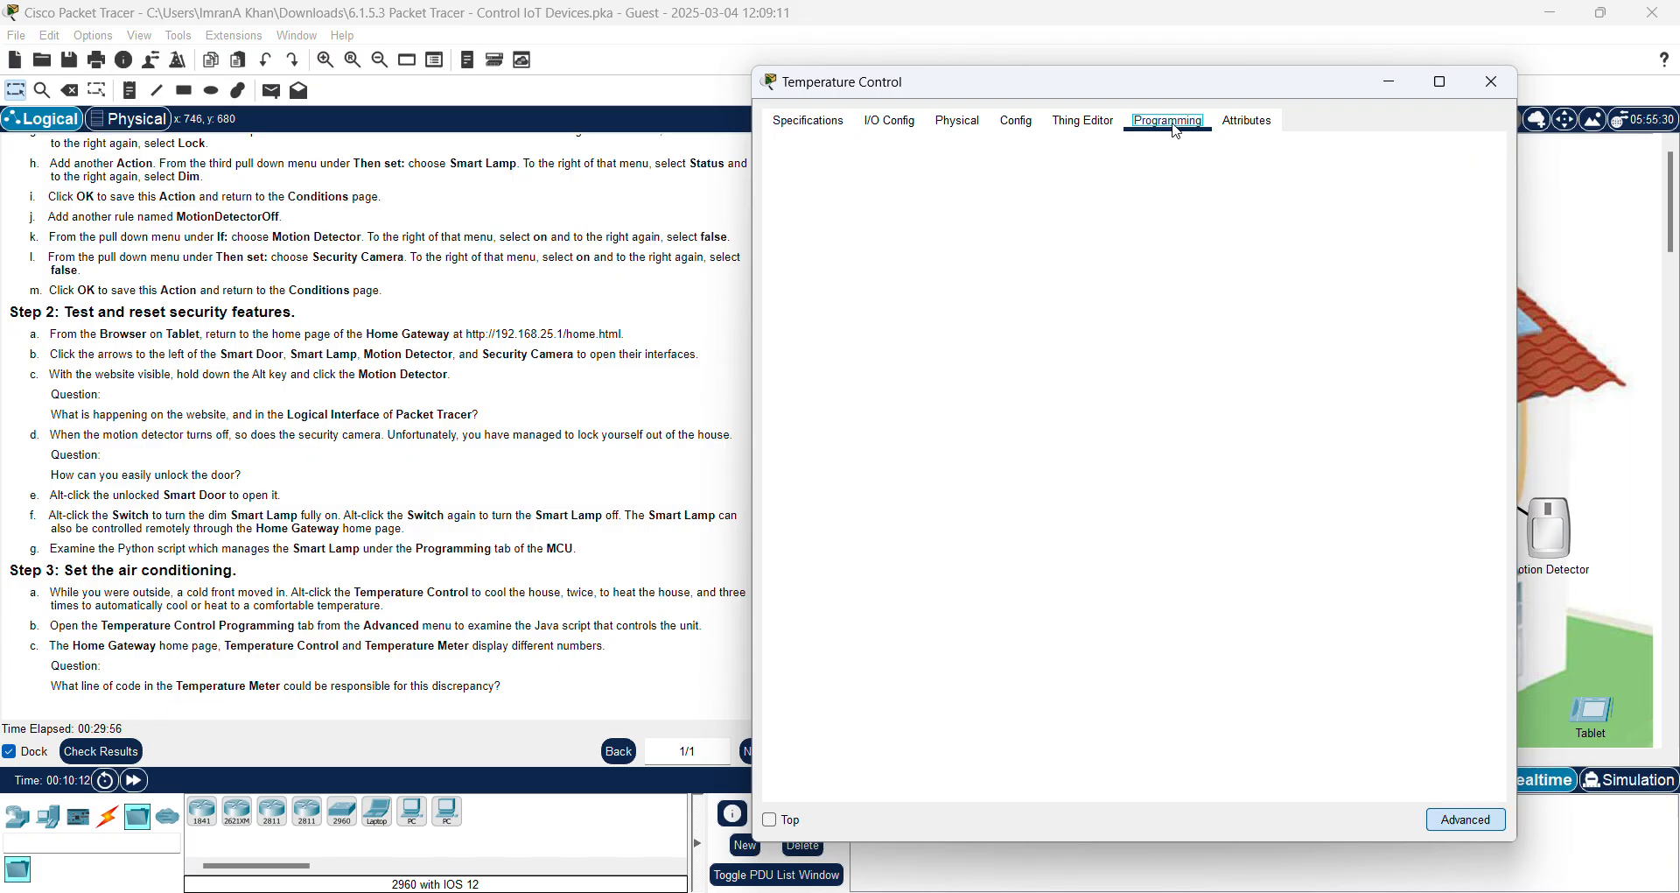
pyautogui.moveTo(1212, 85); pyautogui.dragTo(1276, 98)
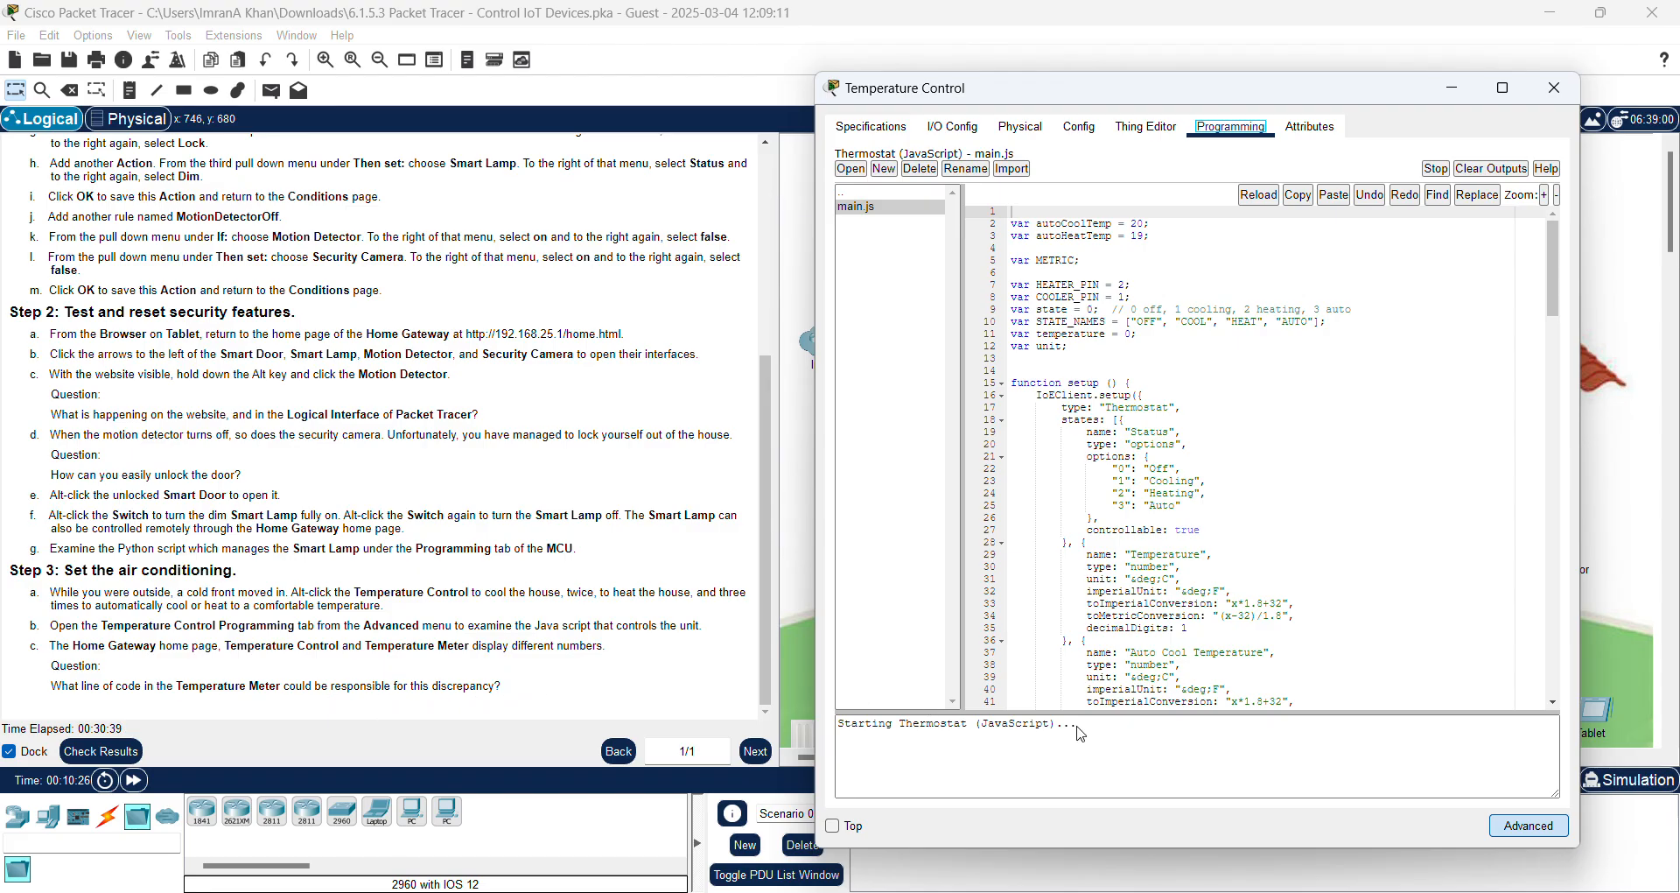
pyautogui.click(1162, 732)
# Step: Move the code window left beside the house and select the Temperature entry on line 29
pyautogui.moveTo(1193, 88); pyautogui.dragTo(451, 149)
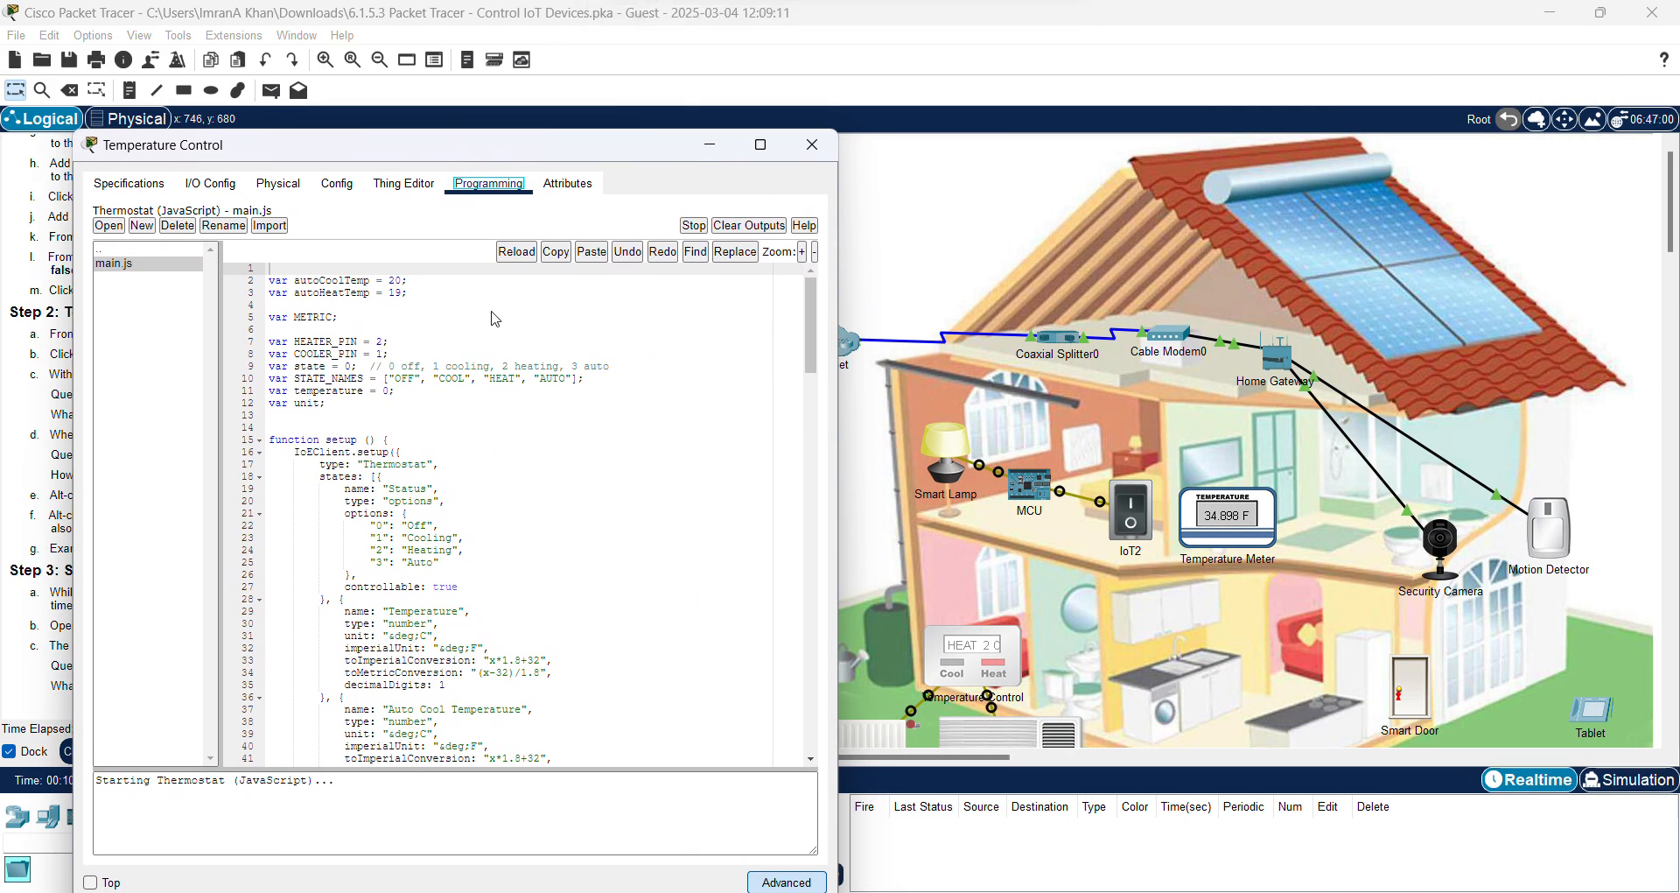
pyautogui.scroll(-5, 544, 509)
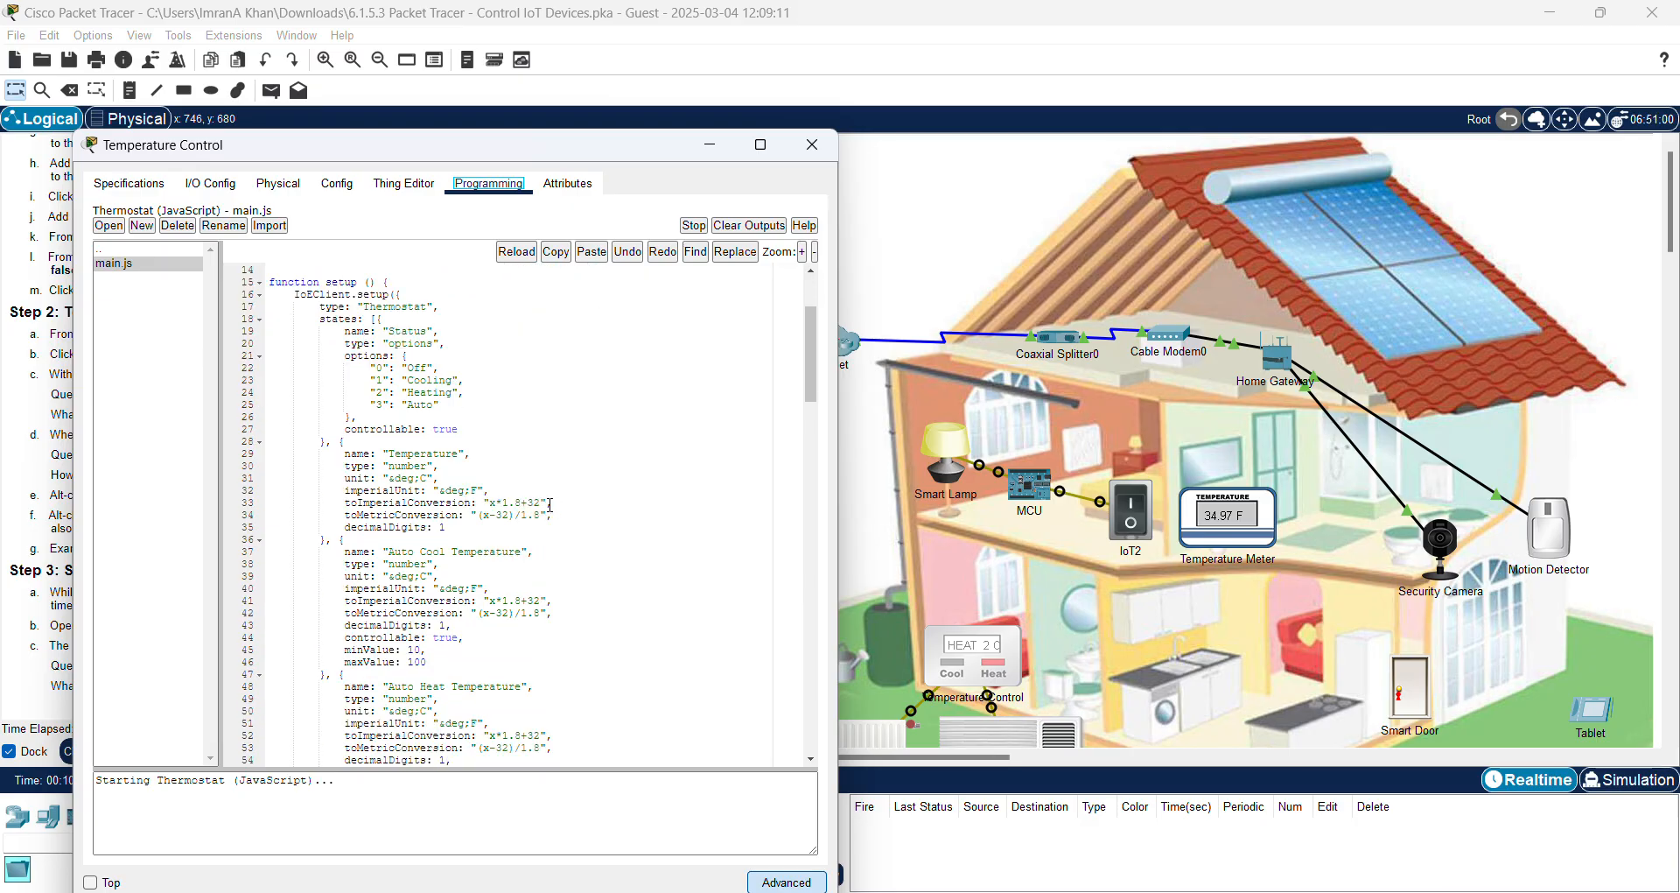
pyautogui.click(390, 453)
pyautogui.doubleClick(451, 452)
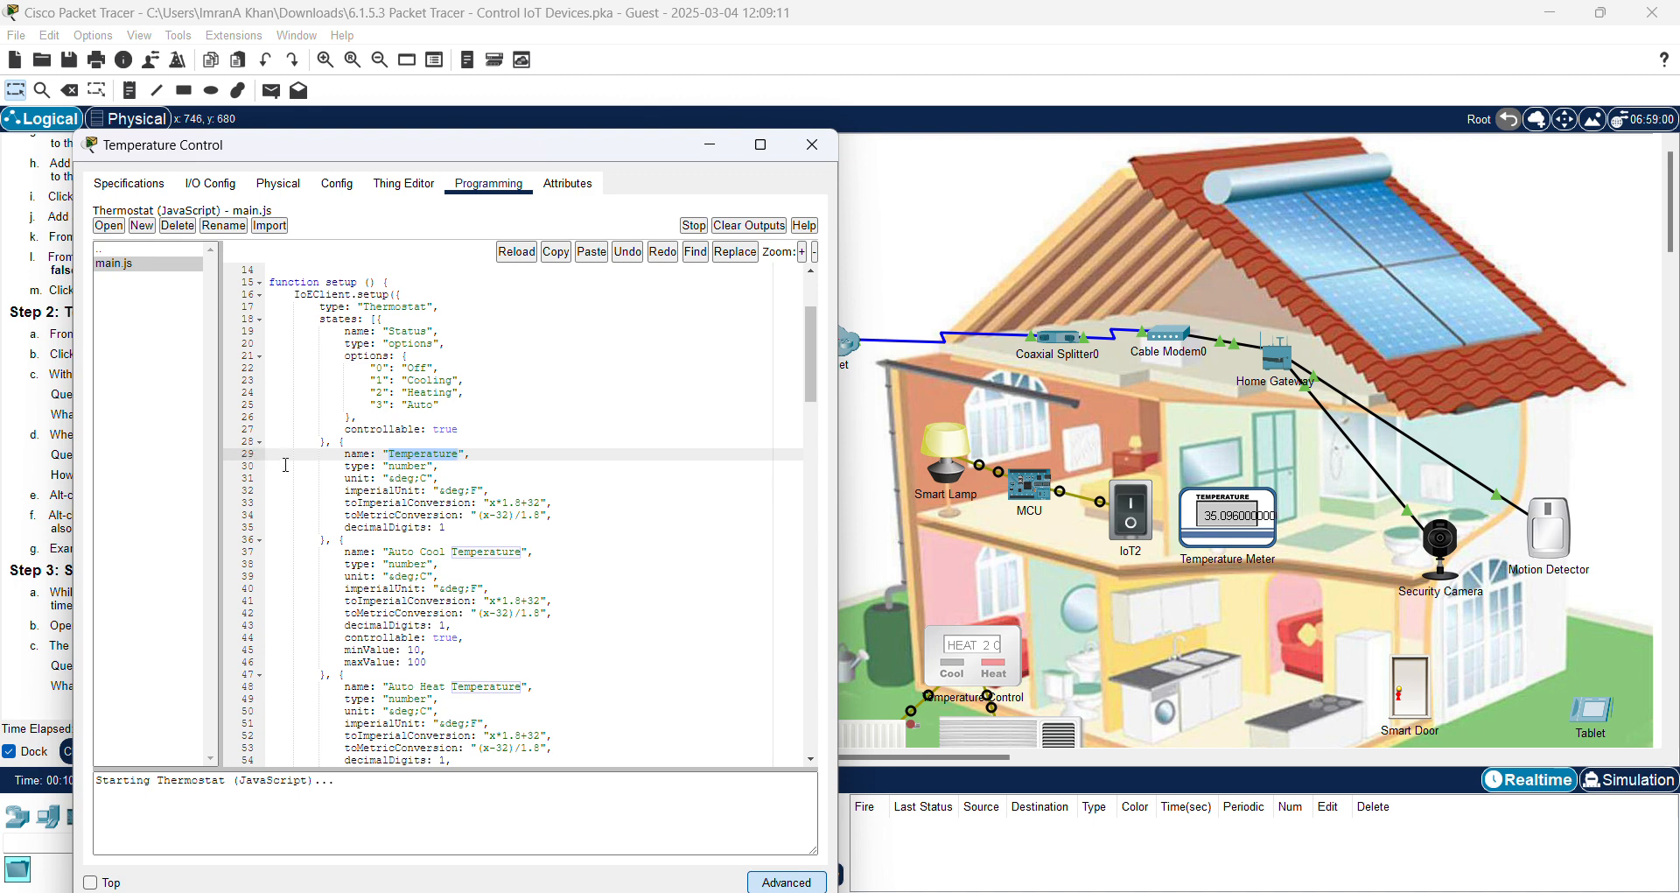
pyautogui.scroll(5, 270, 457)
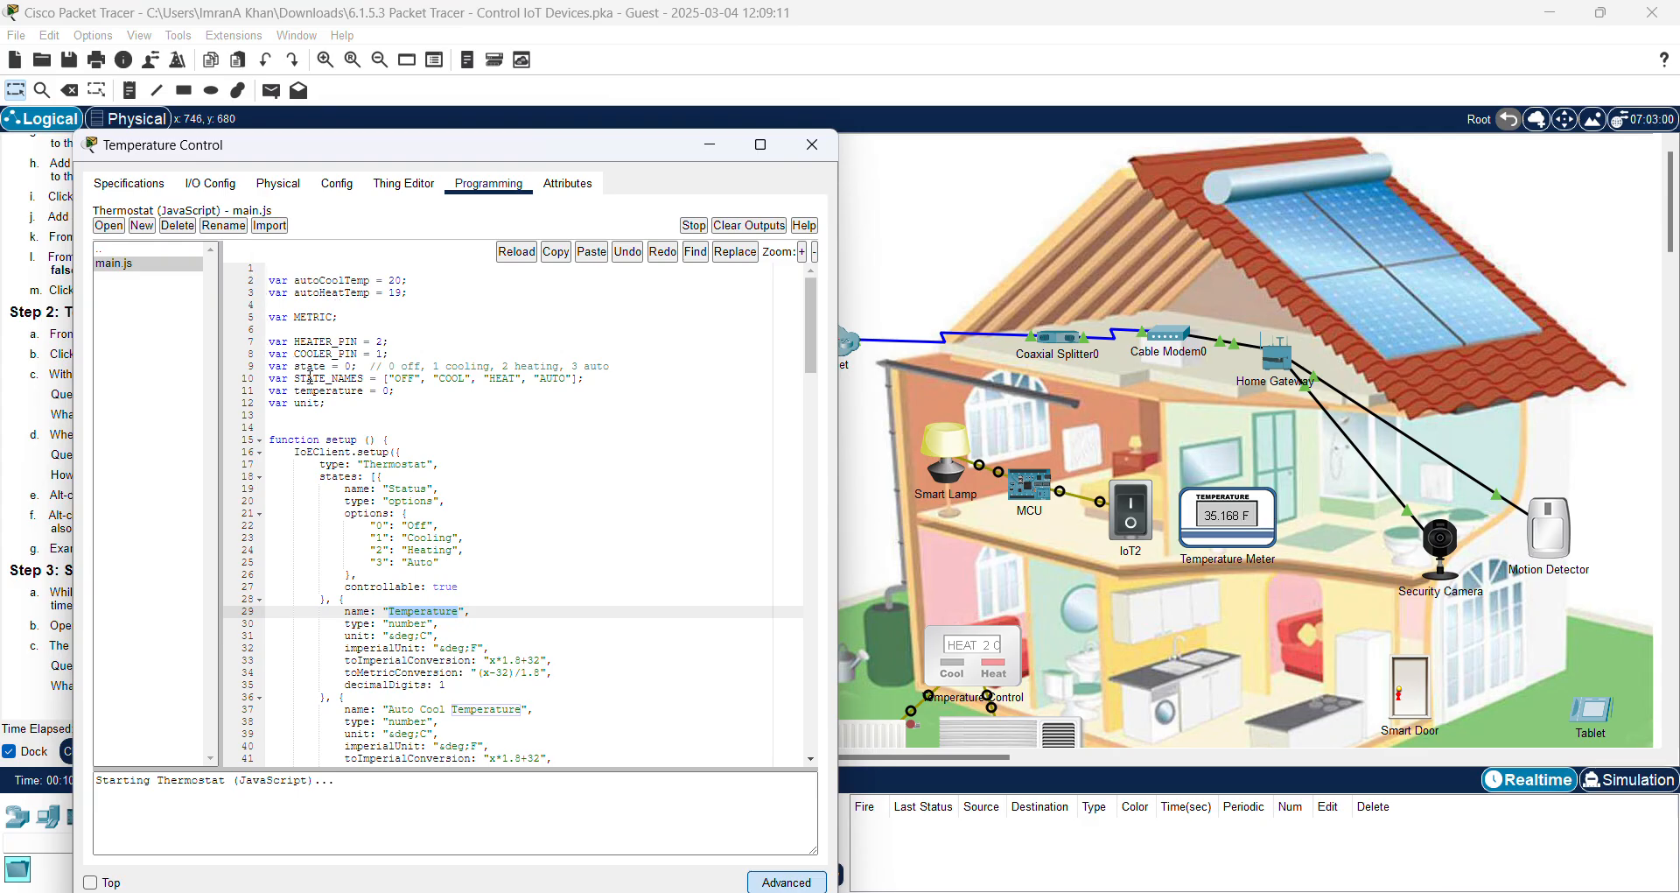
pyautogui.scroll(-3, 454, 560)
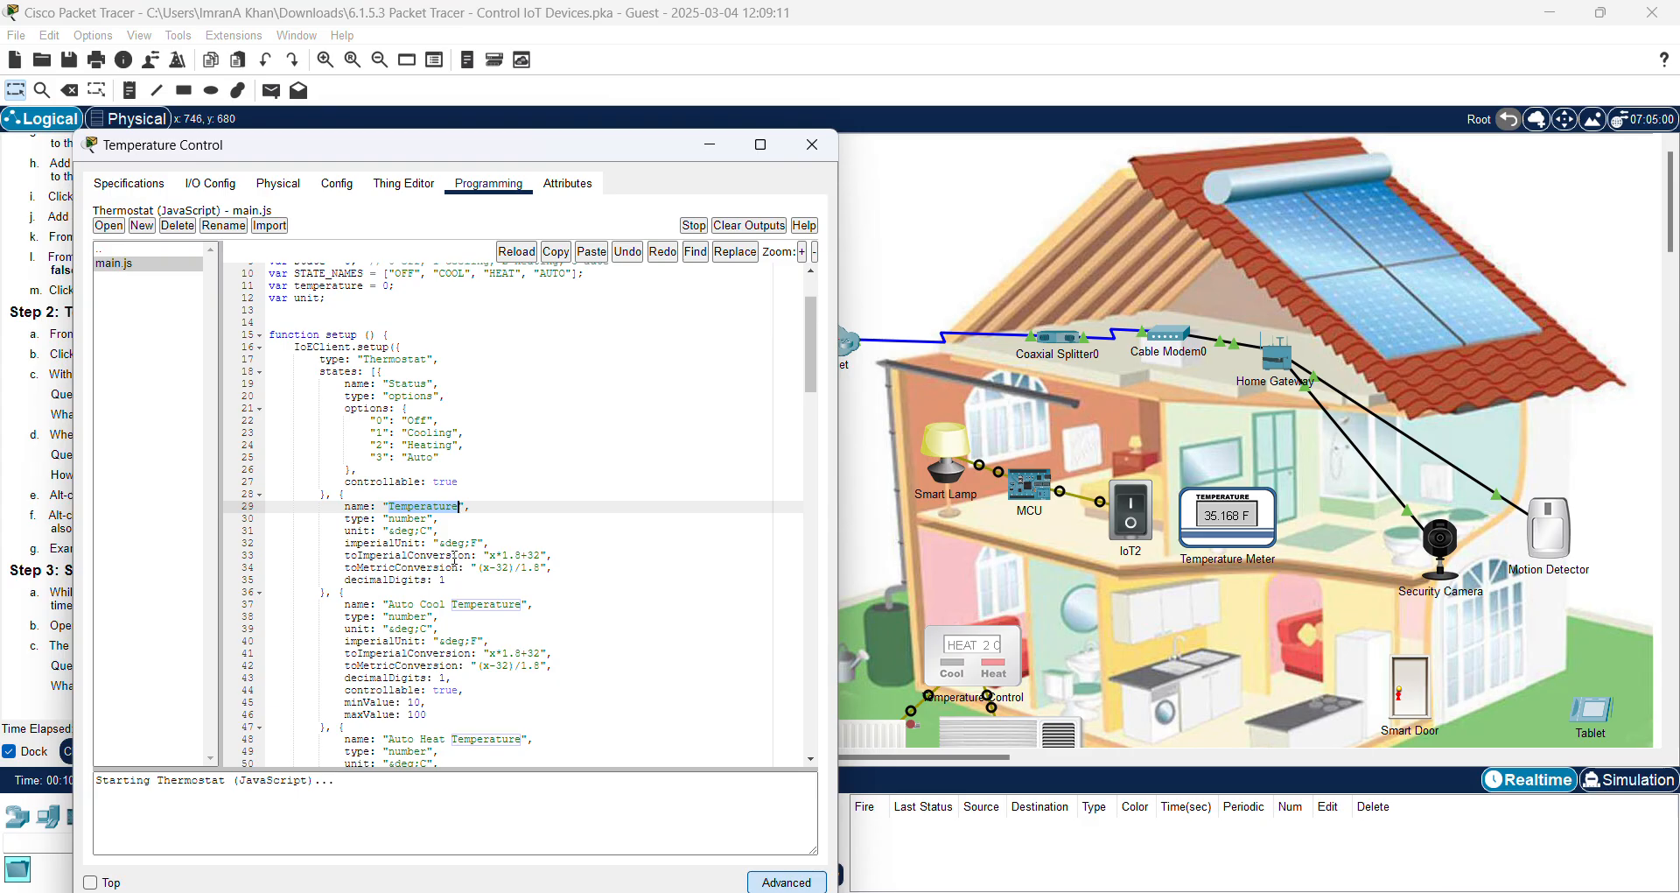
pyautogui.scroll(-1, 454, 549)
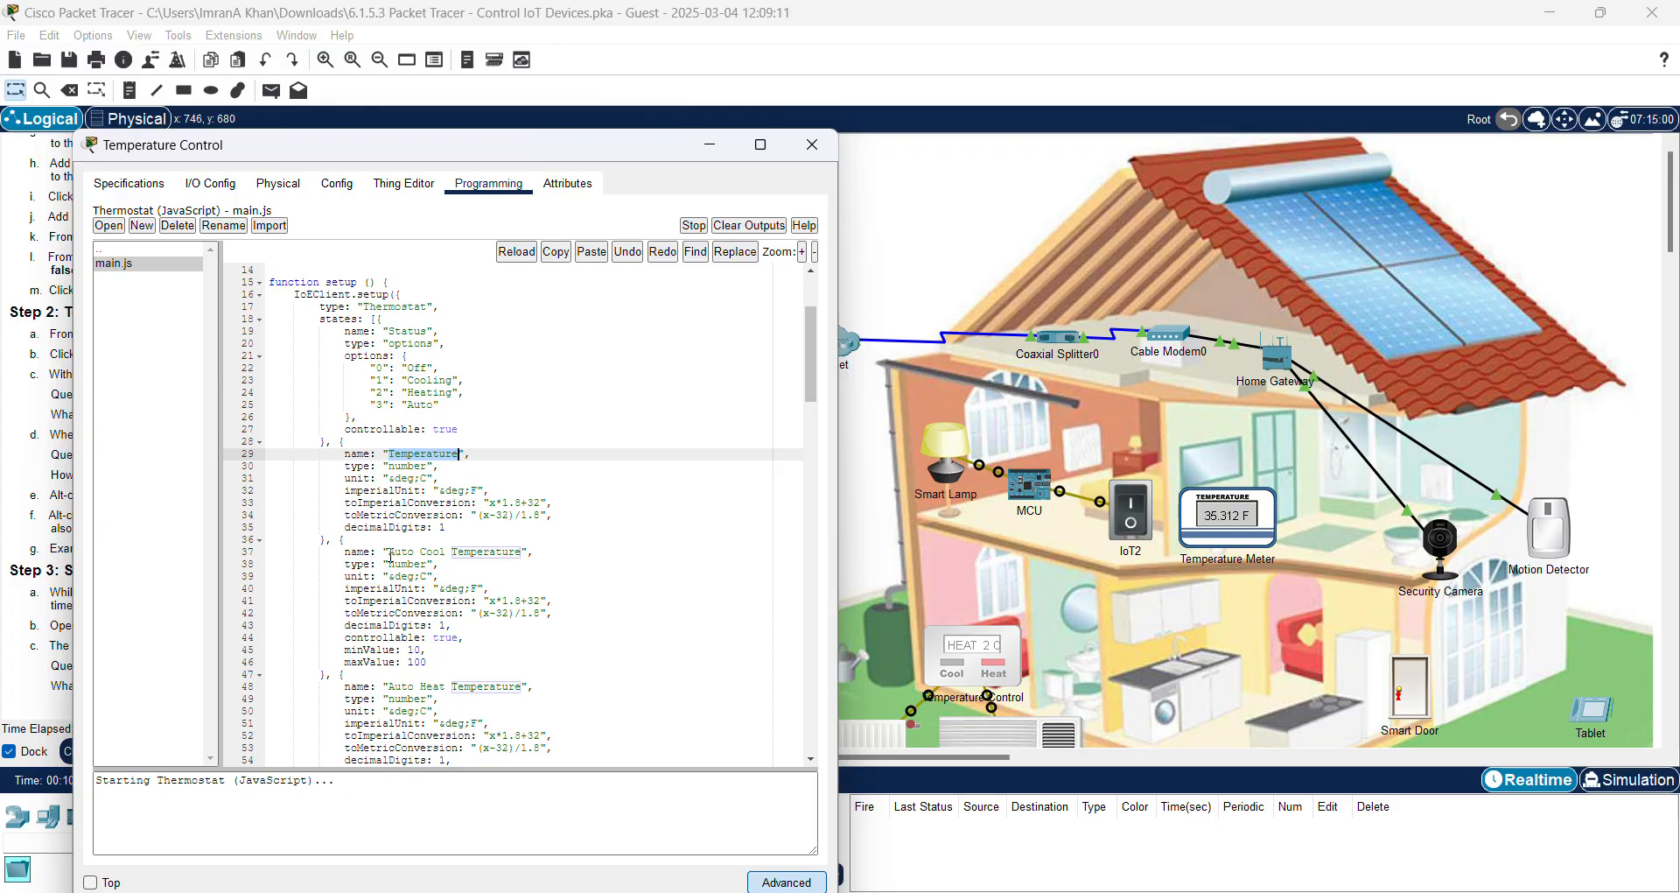
# Step: Examine the Auto Cool (line 37) and Auto Heat (line 48) x*1.8+32 lines, then switch to Word
pyautogui.click(439, 550)
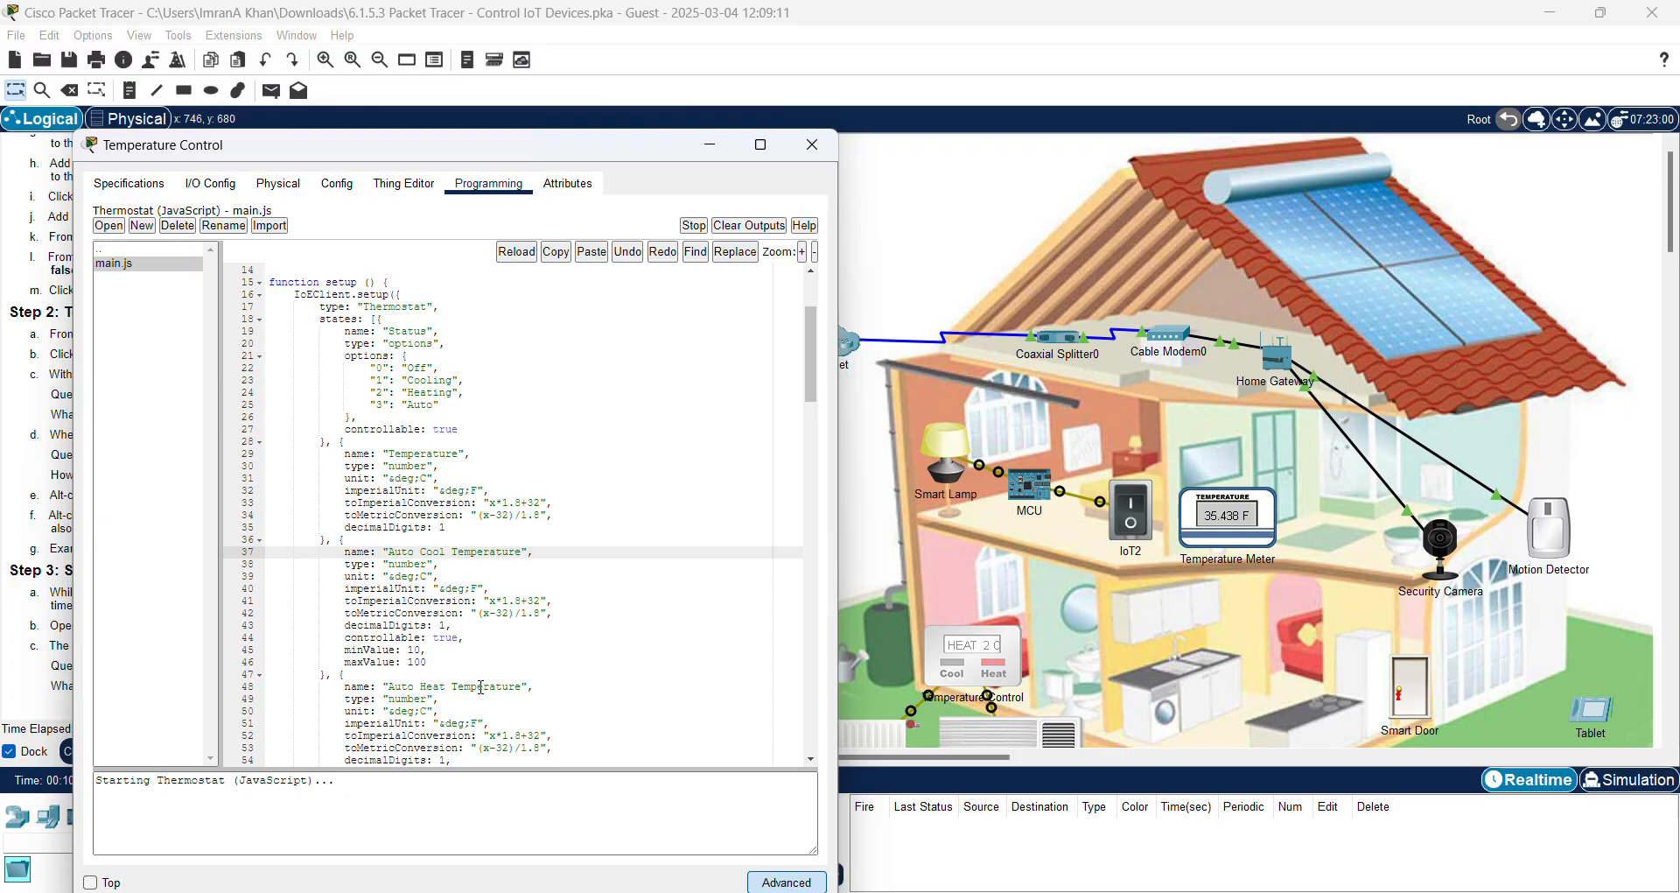
pyautogui.click(414, 687)
pyautogui.scroll(-4, 615, 603)
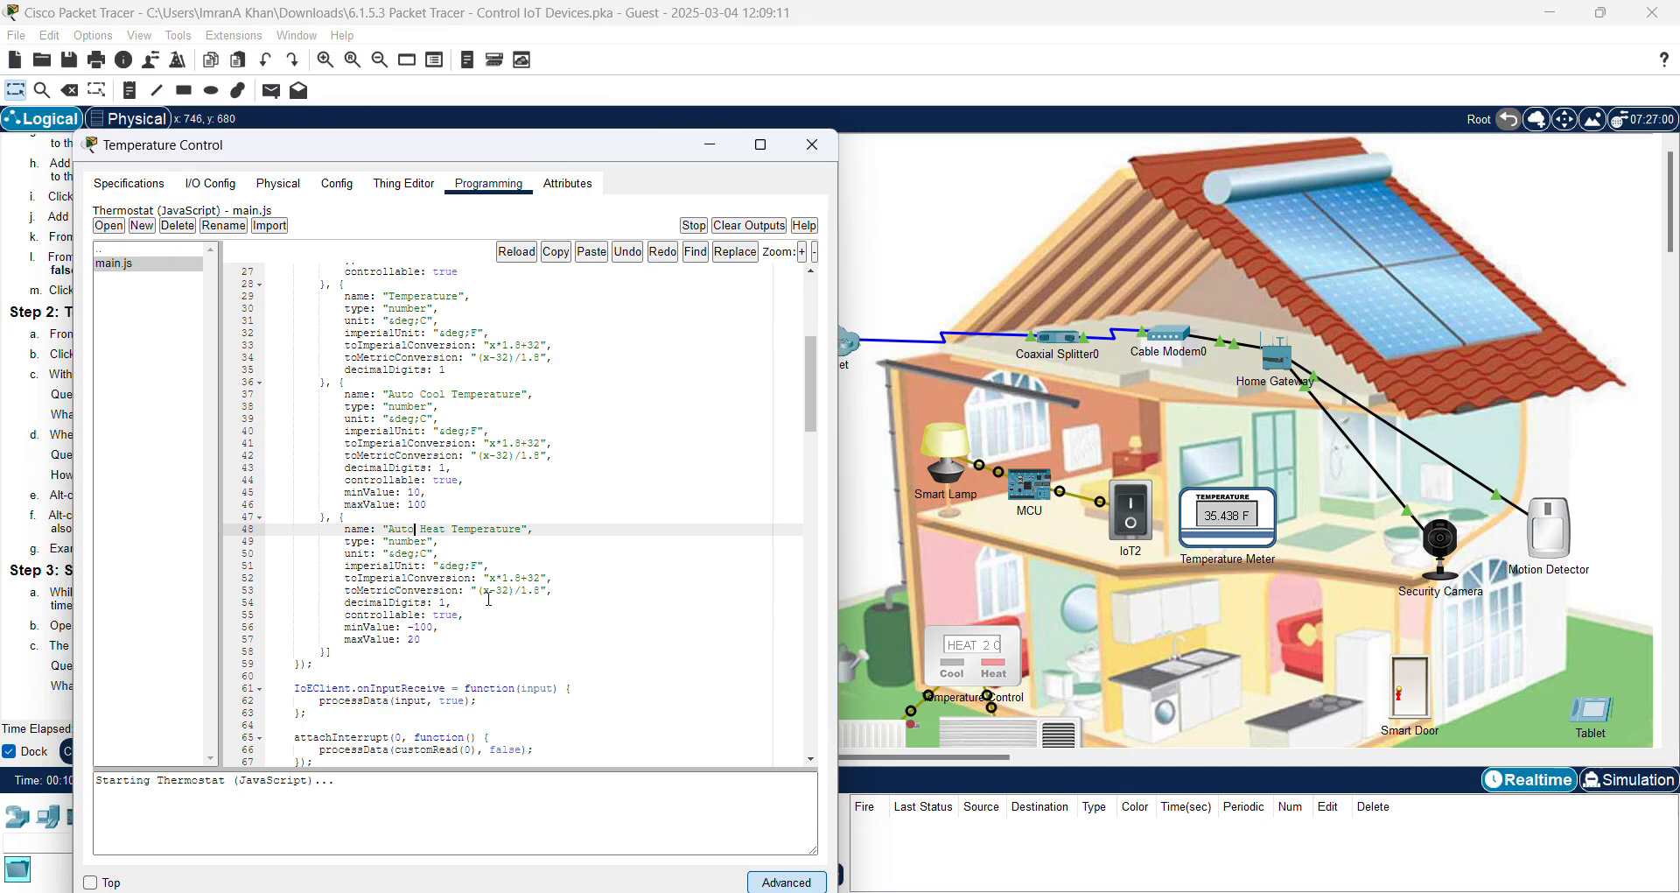
pyautogui.scroll(3, 514, 552)
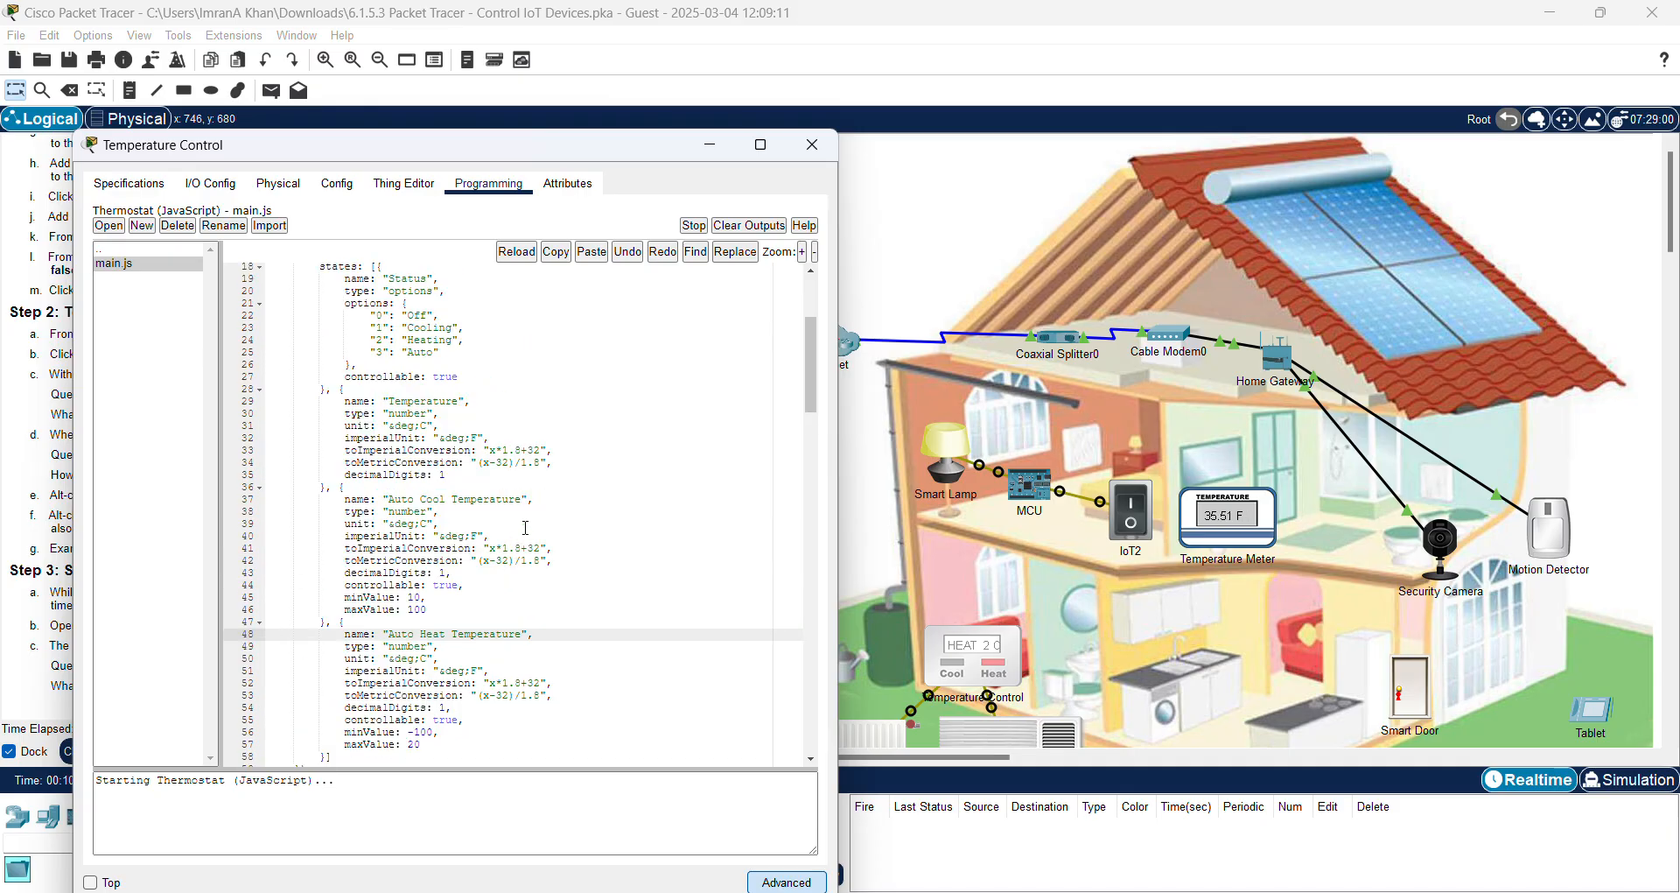
pyautogui.click(465, 499)
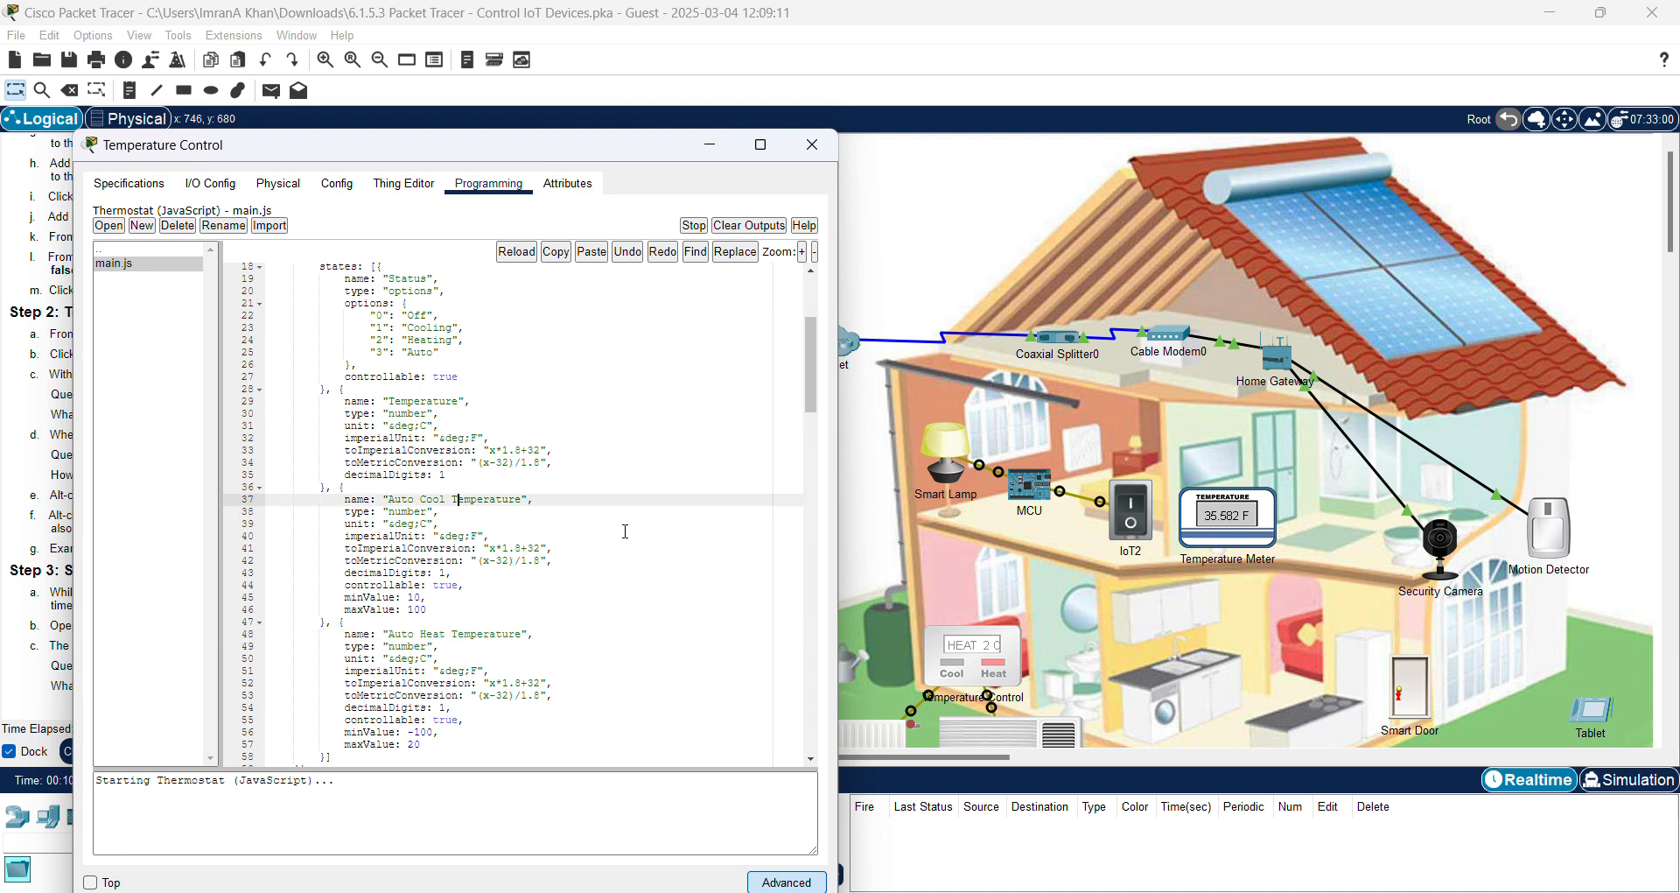
pyautogui.scroll(-3, 593, 502)
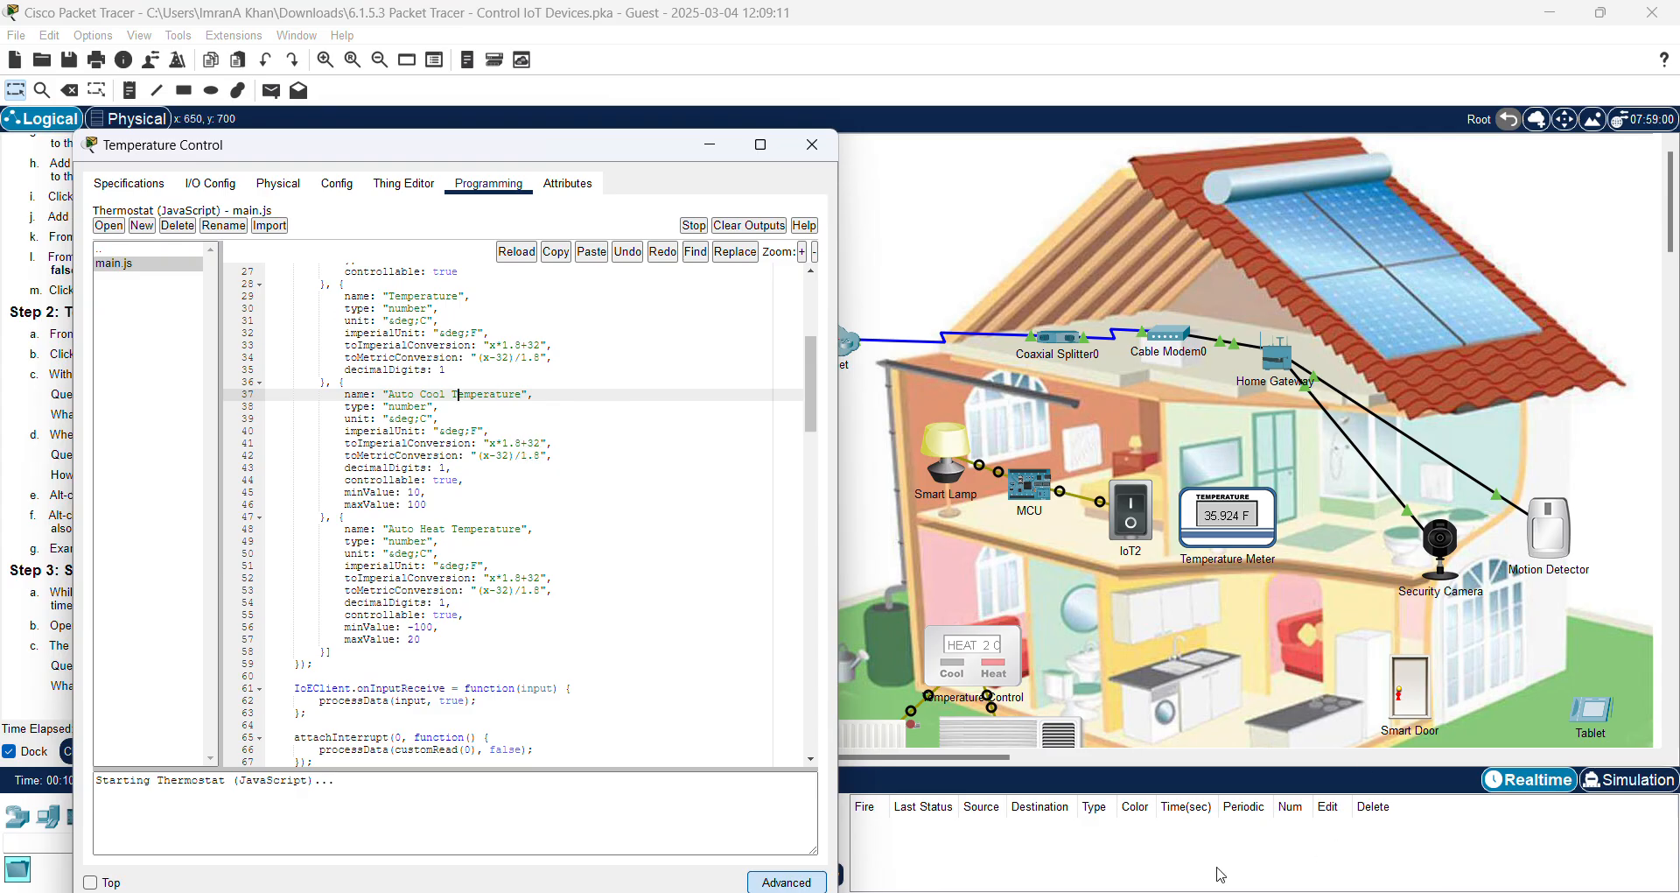
pyautogui.click(1058, 838)
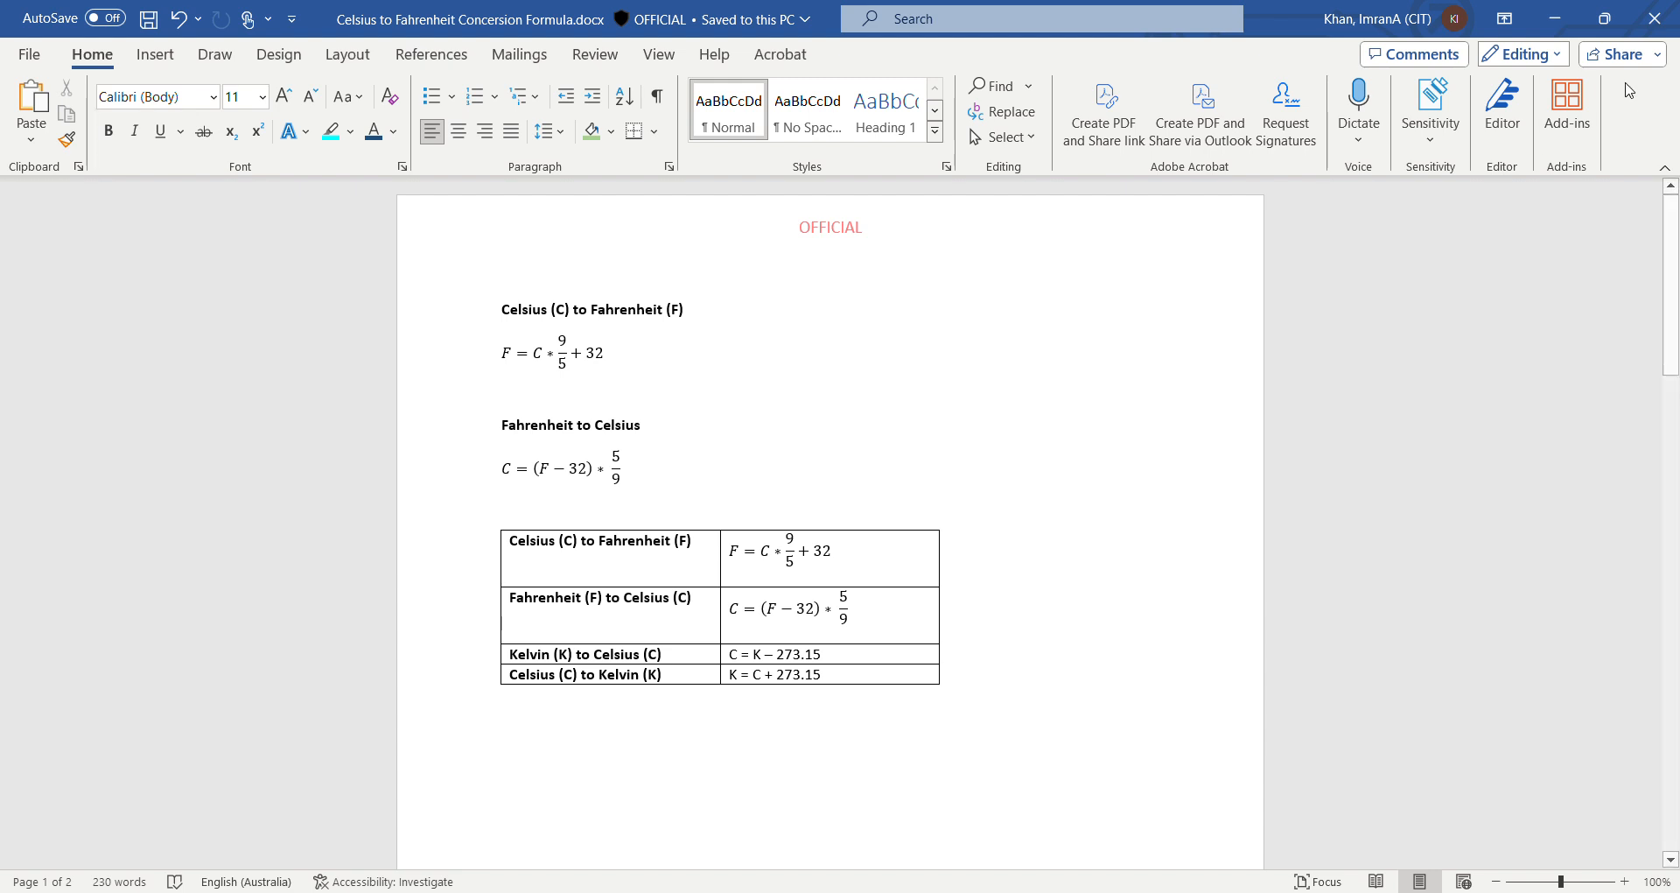
# Step: Minimize the Word formula document to return to the thermostat's main.js code
pyautogui.click(1555, 18)
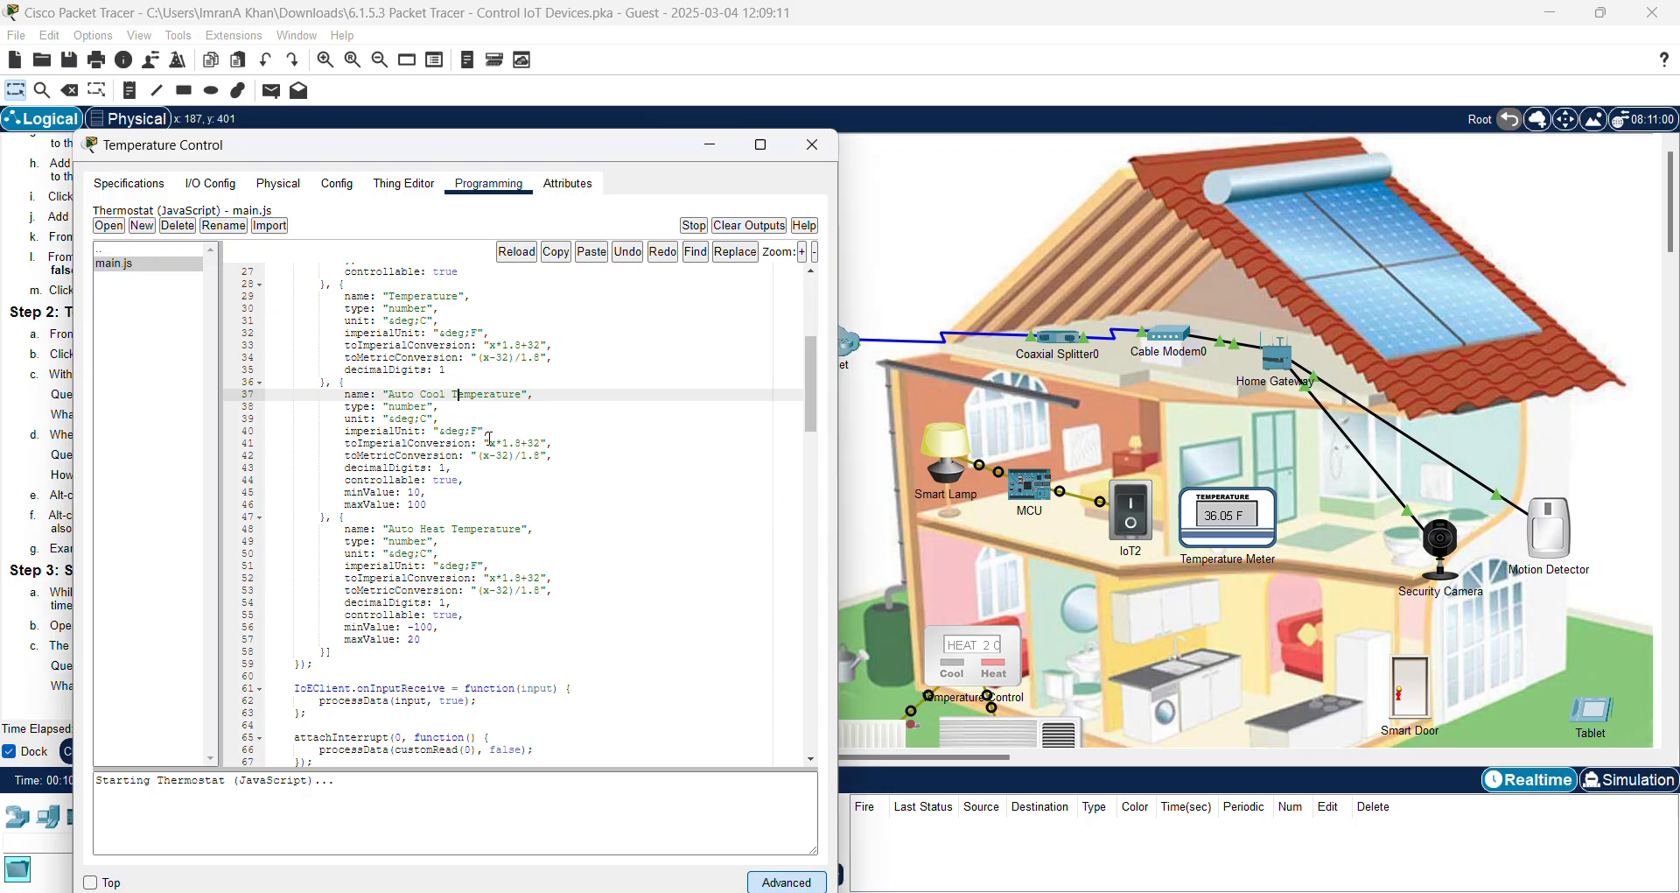
pyautogui.moveTo(489, 442); pyautogui.dragTo(547, 443)
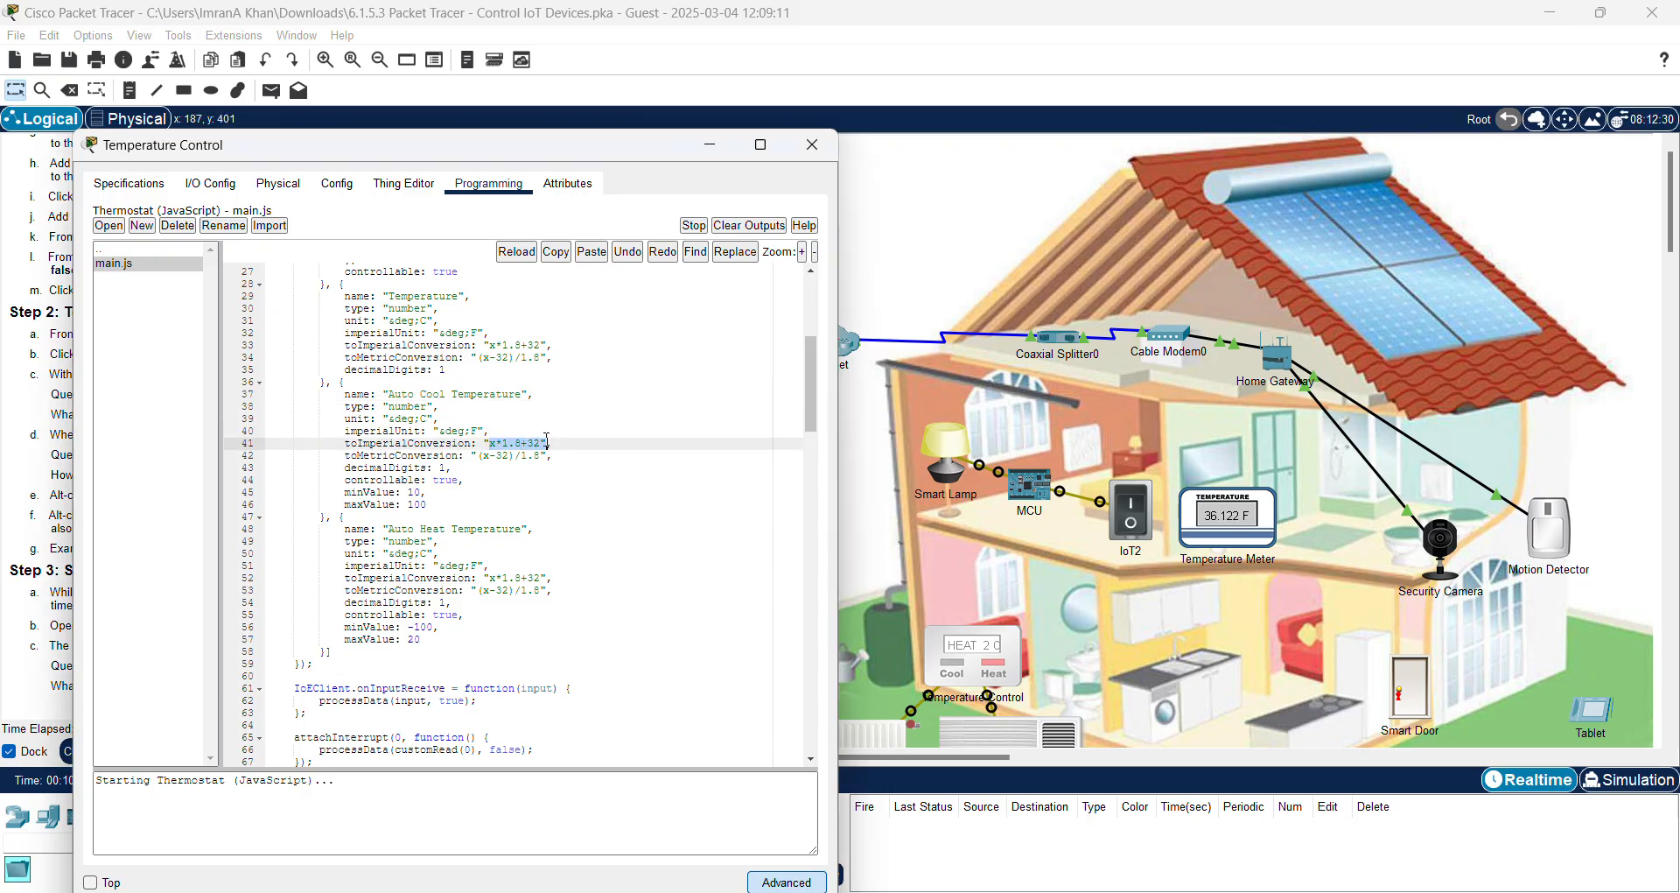
pyautogui.click(613, 518)
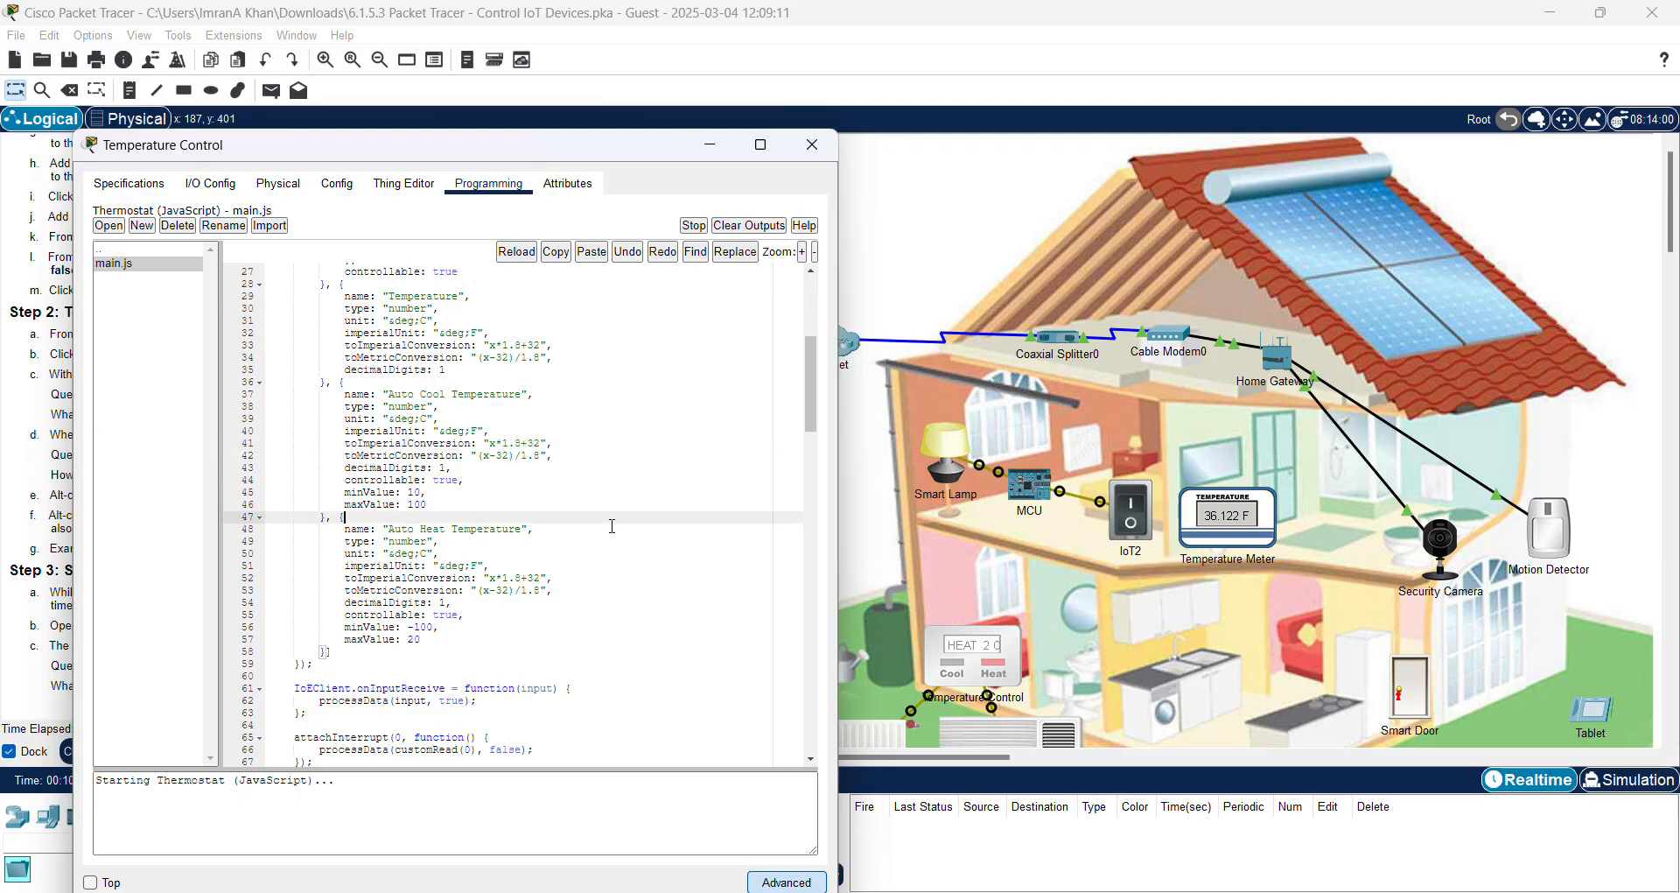
pyautogui.click(581, 448)
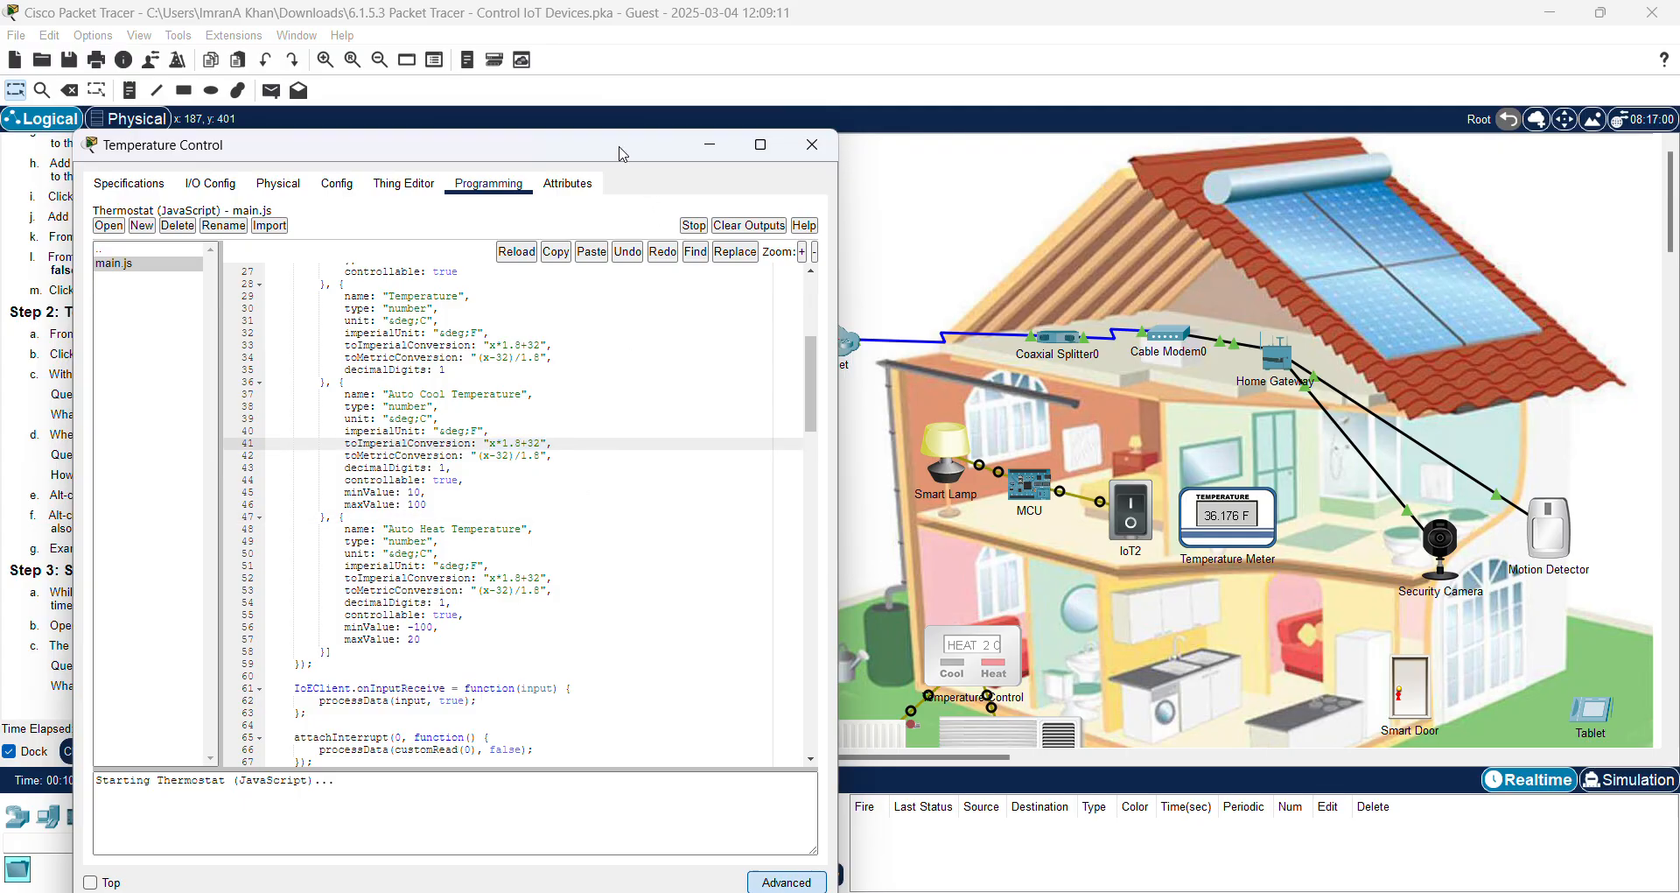
pyautogui.moveTo(624, 154); pyautogui.dragTo(828, 142)
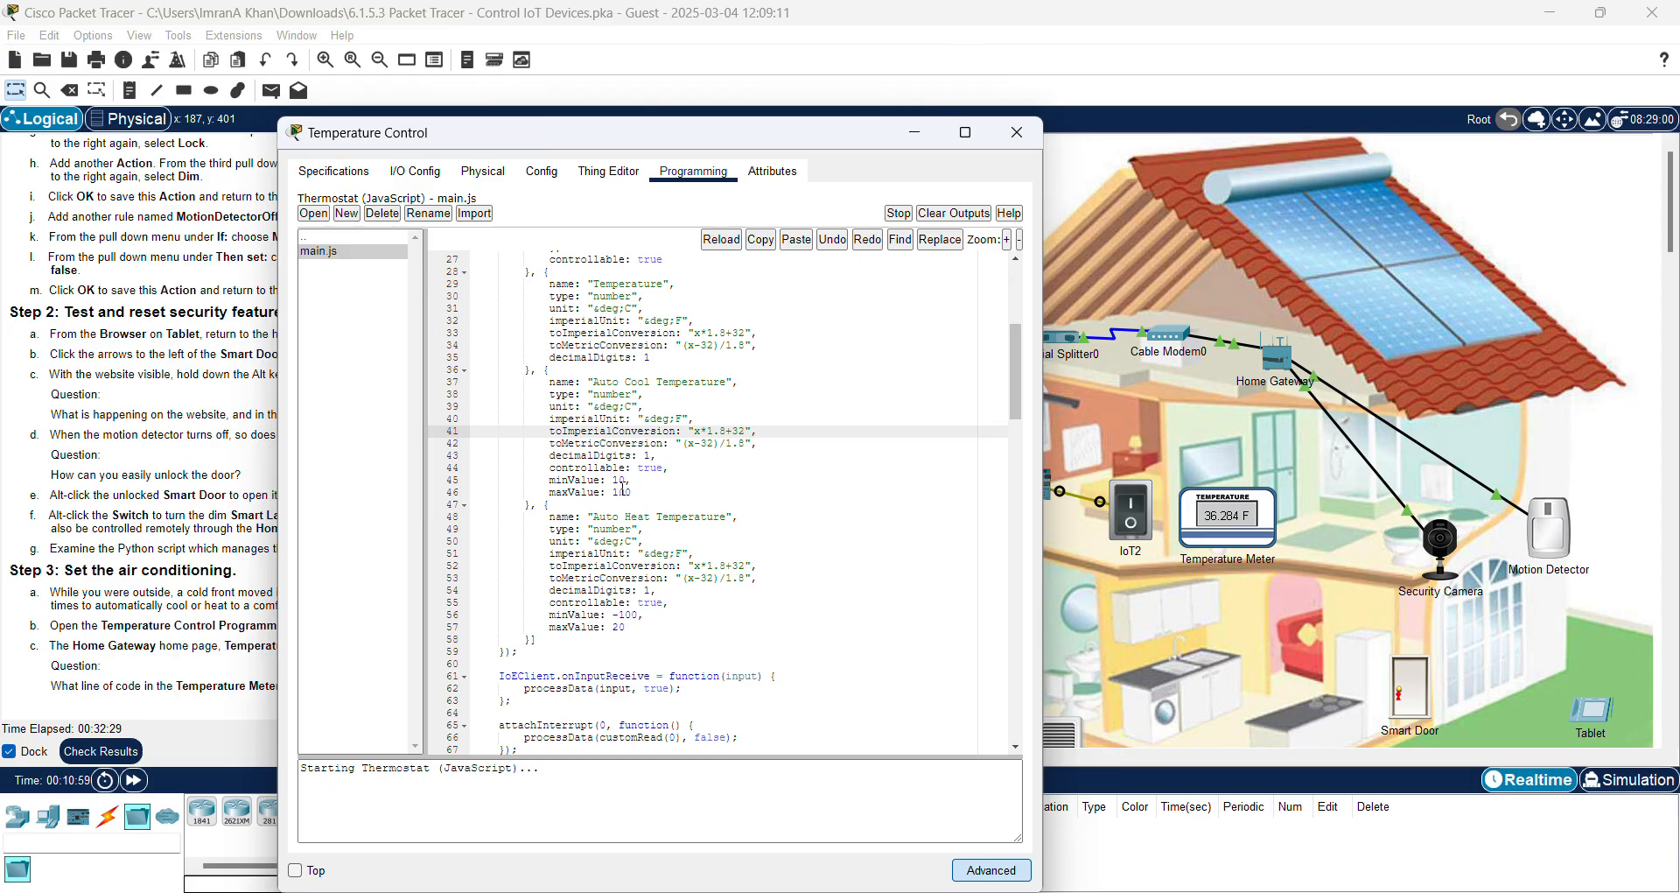
pyautogui.click(459, 444)
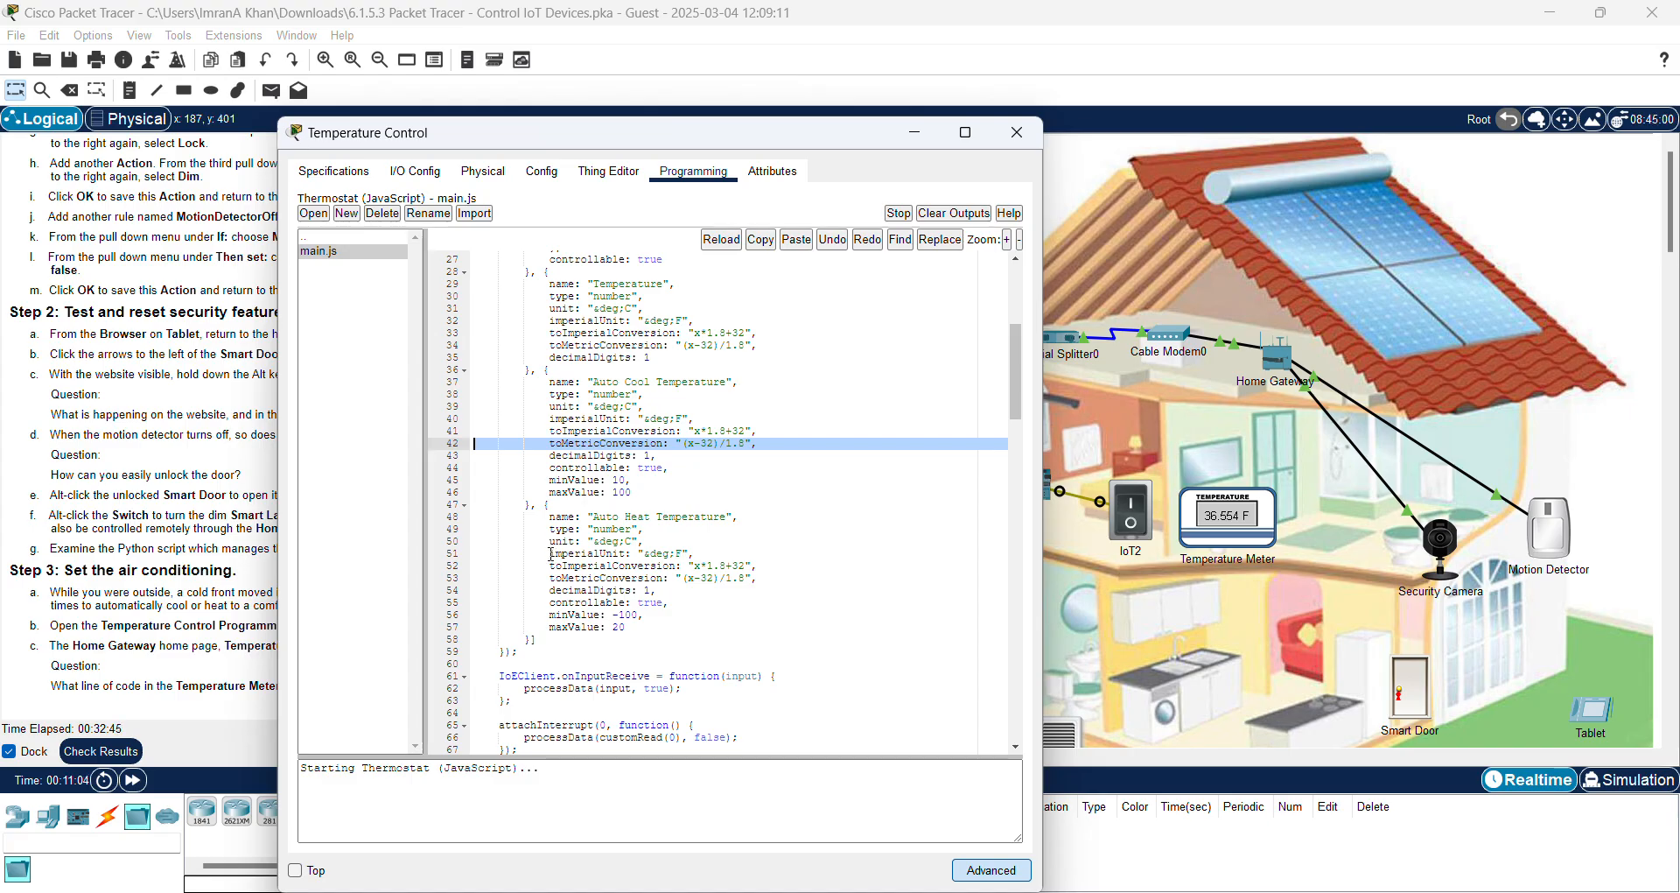
pyautogui.click(482, 512)
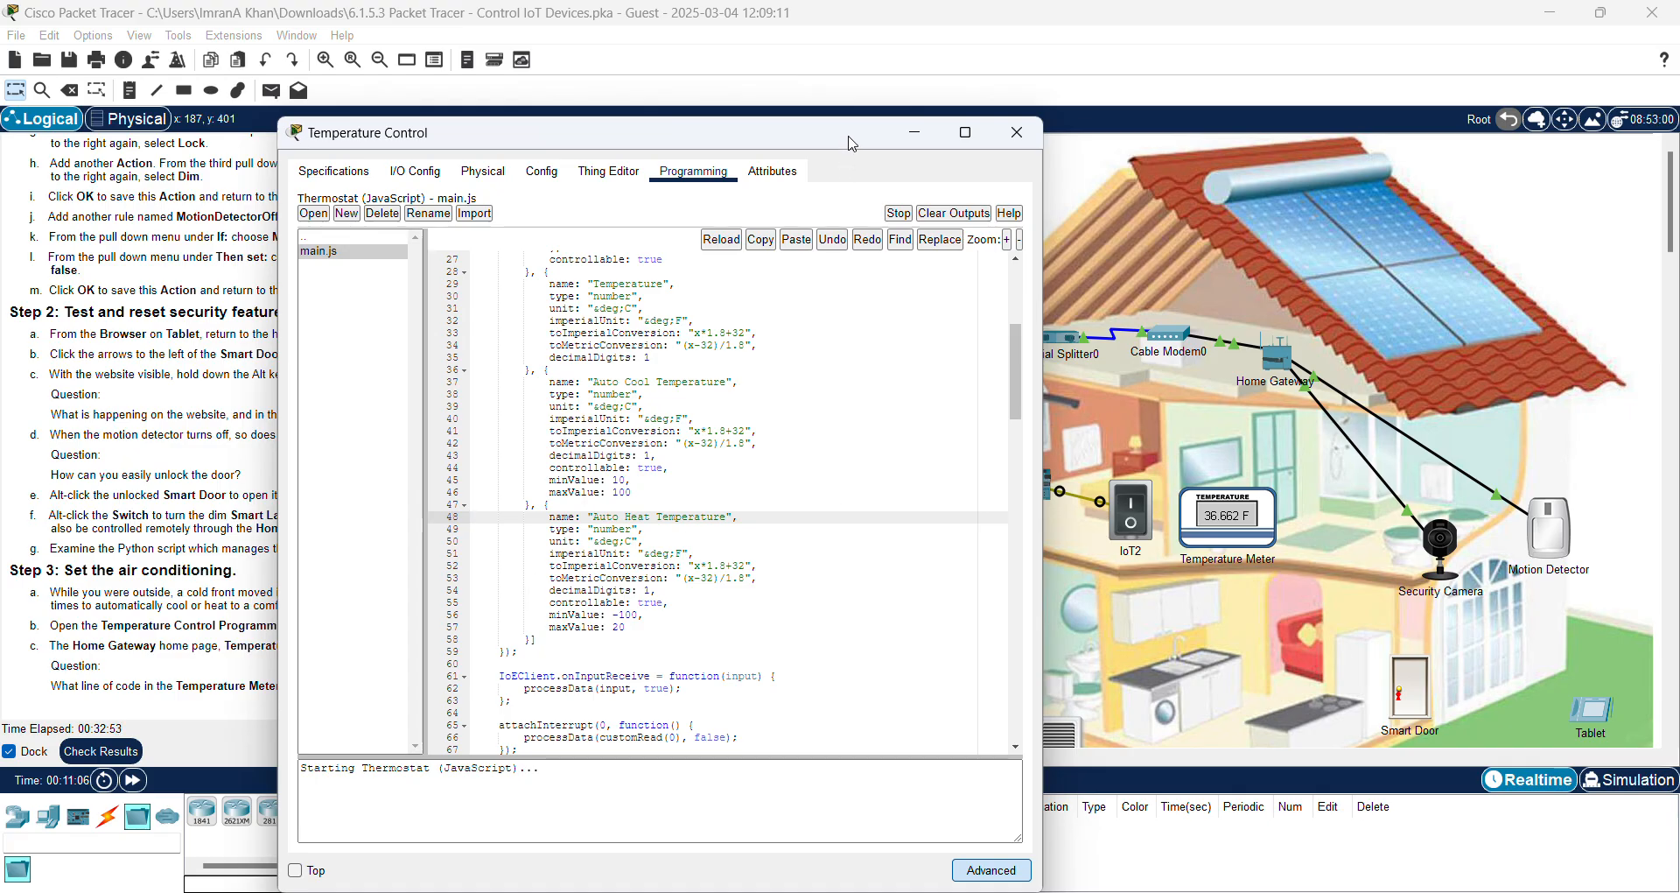
pyautogui.moveTo(854, 140); pyautogui.dragTo(1019, 122)
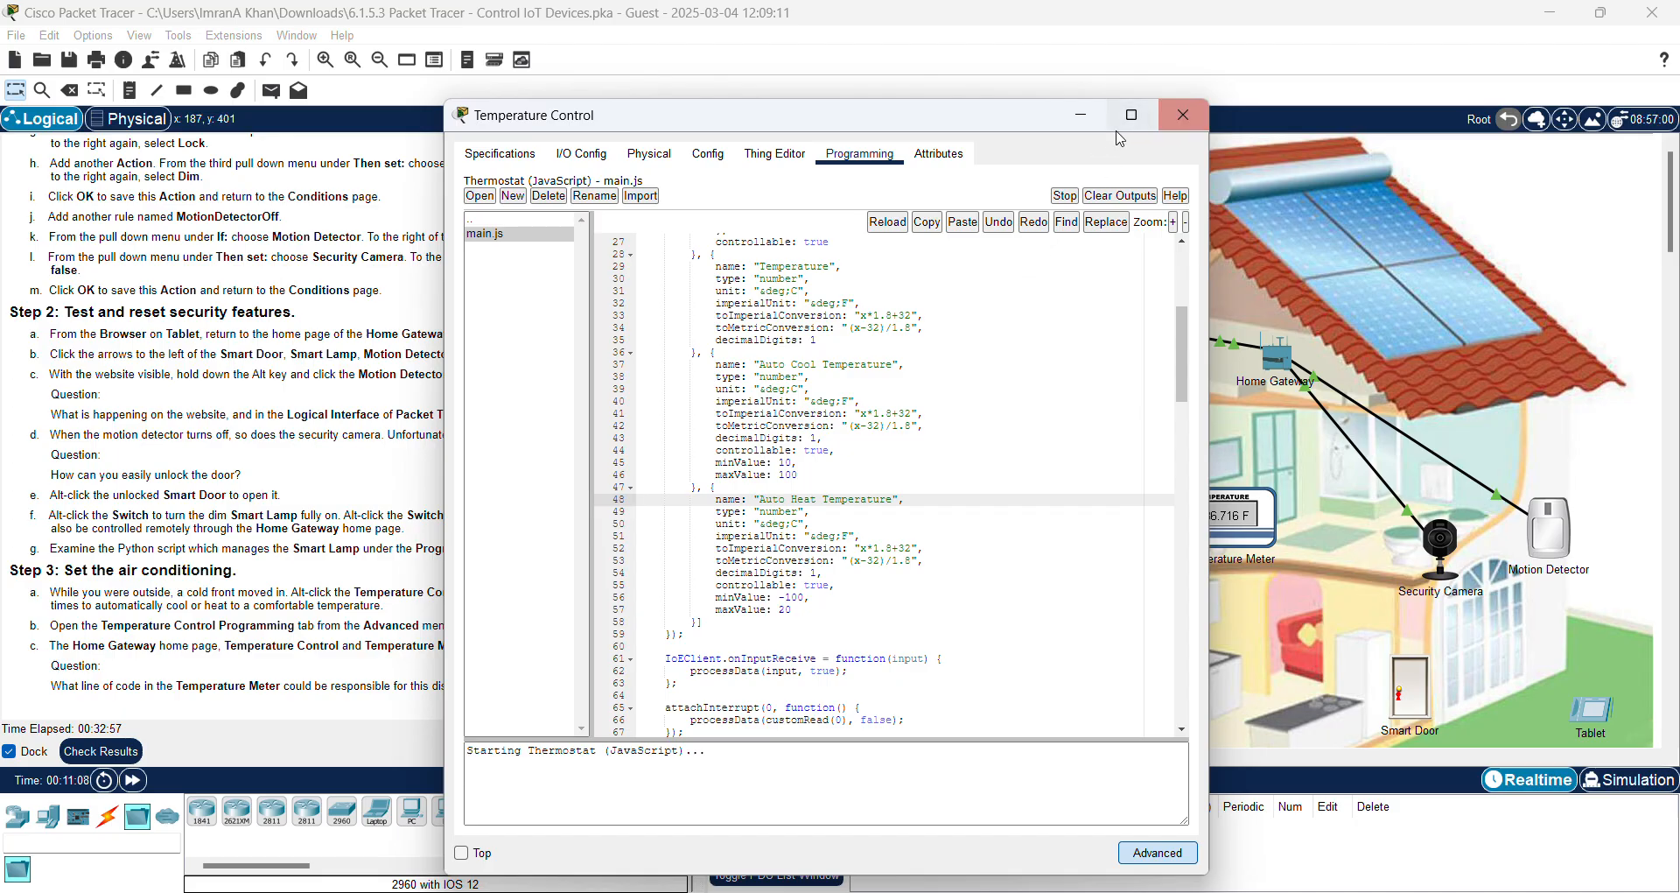
# Step: Minimize the thermostat code and highlight Step 2 instruction c and its website question
pyautogui.click(1082, 116)
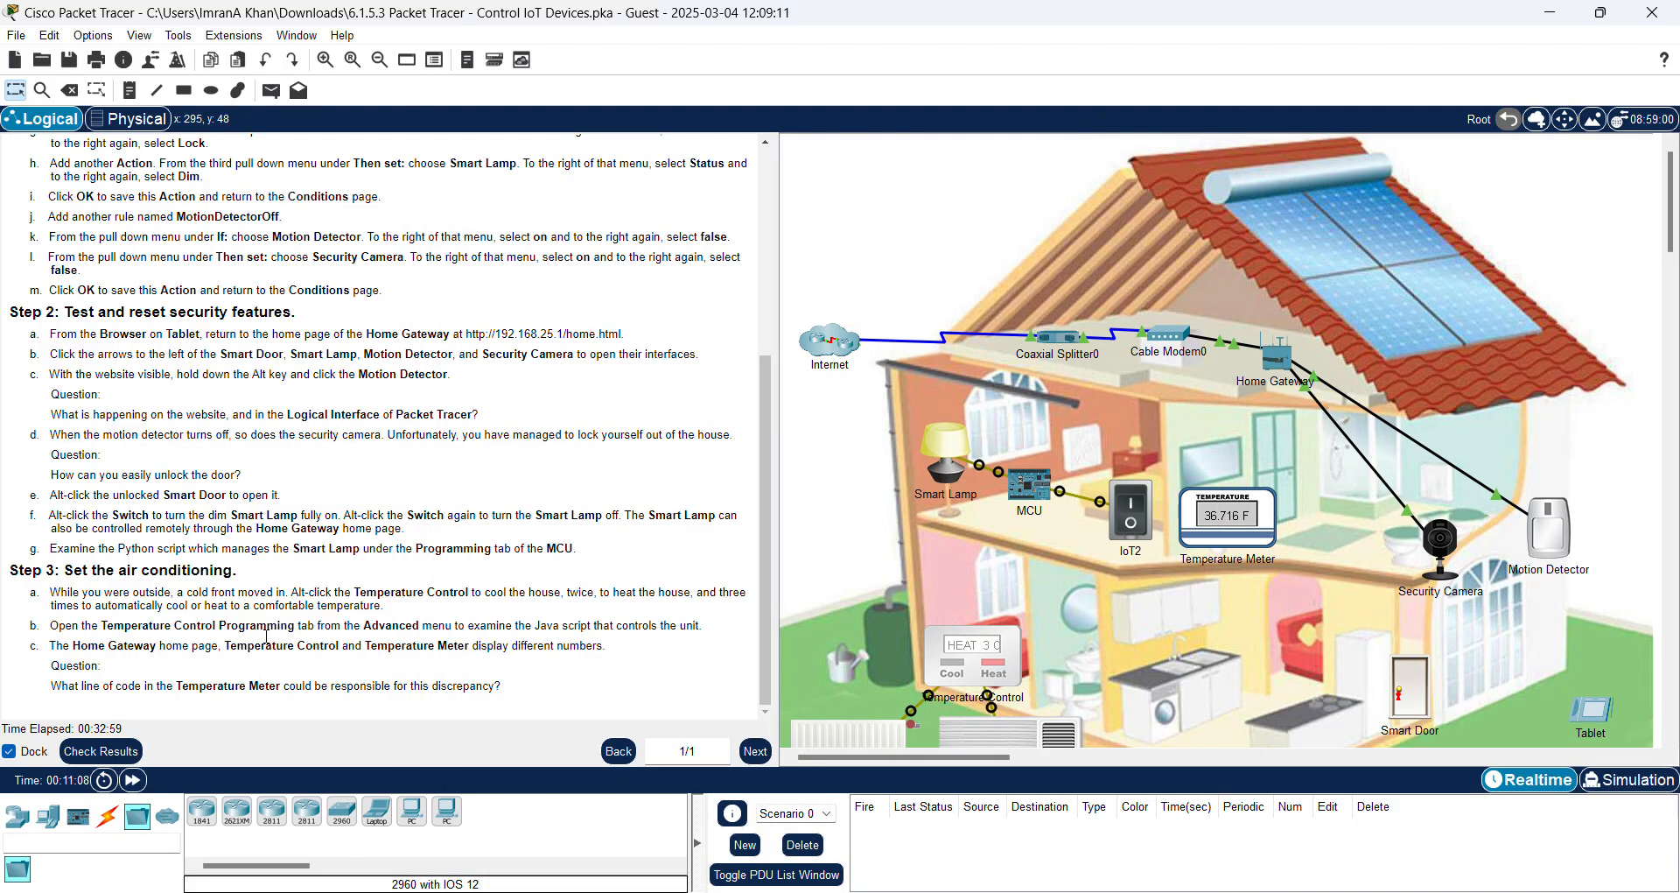
pyautogui.scroll(1, 372, 581)
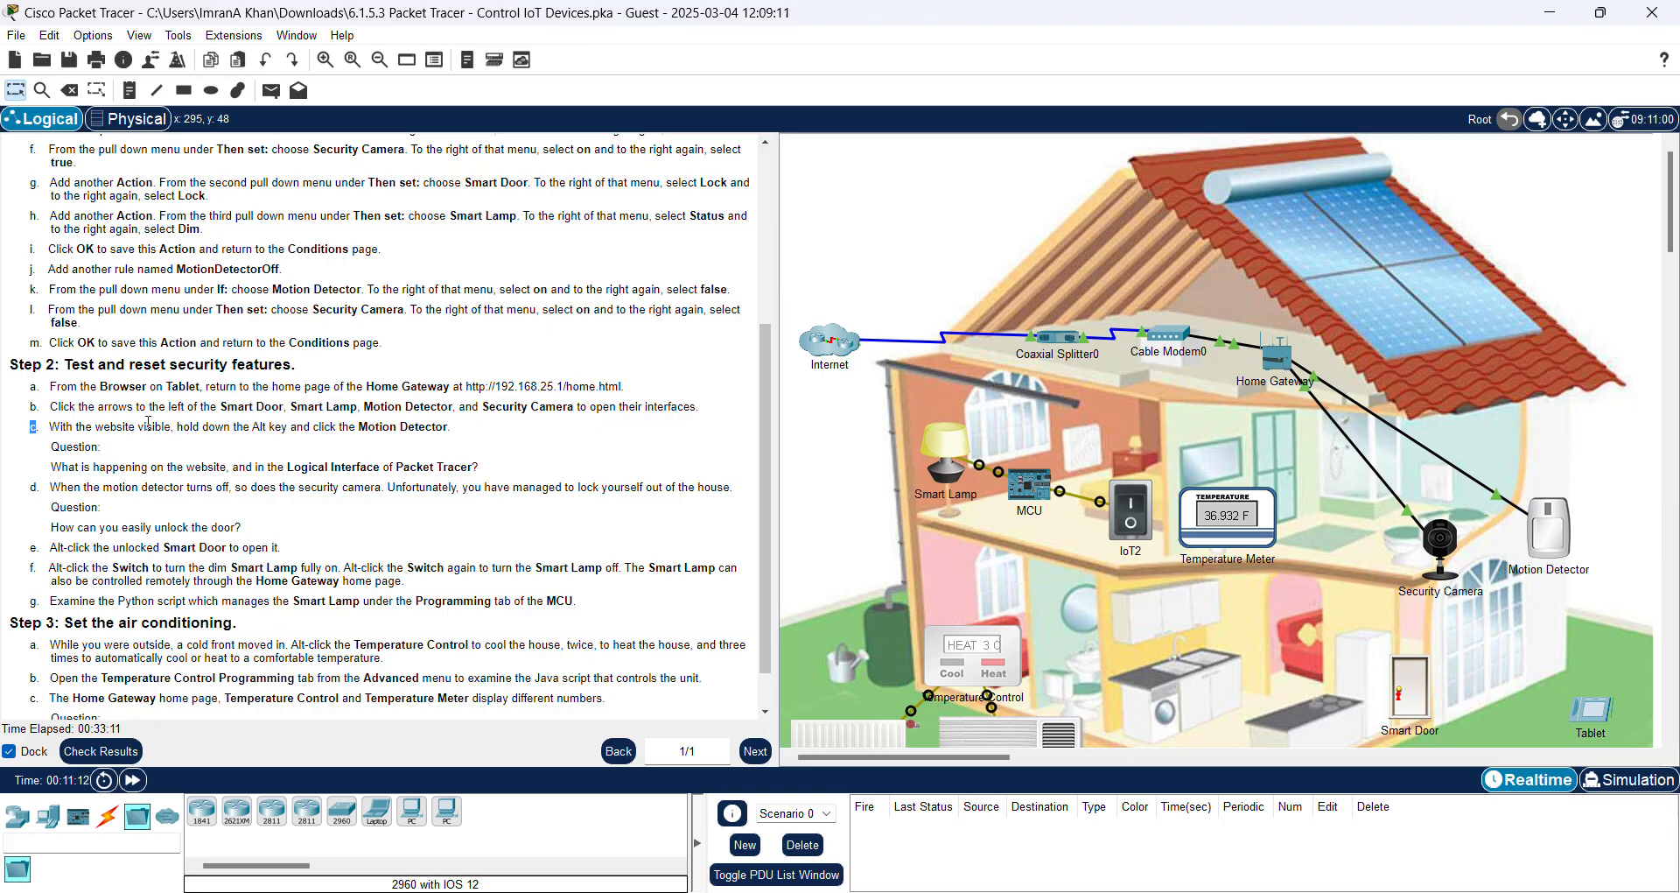
pyautogui.moveTo(32, 427); pyautogui.dragTo(516, 429)
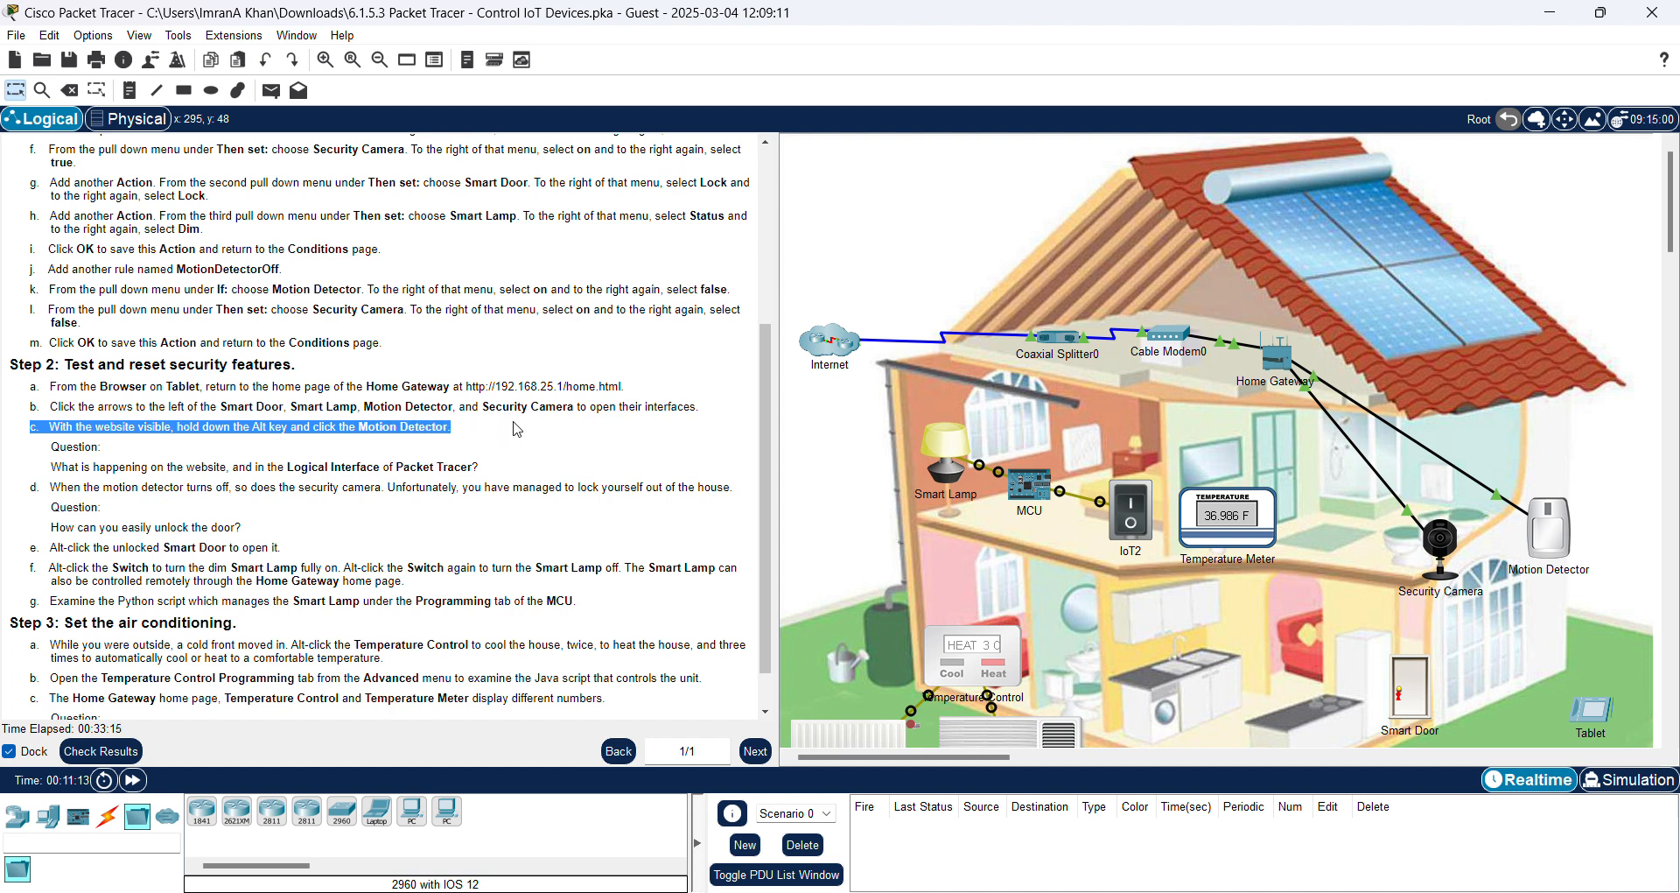
pyautogui.click(96, 457)
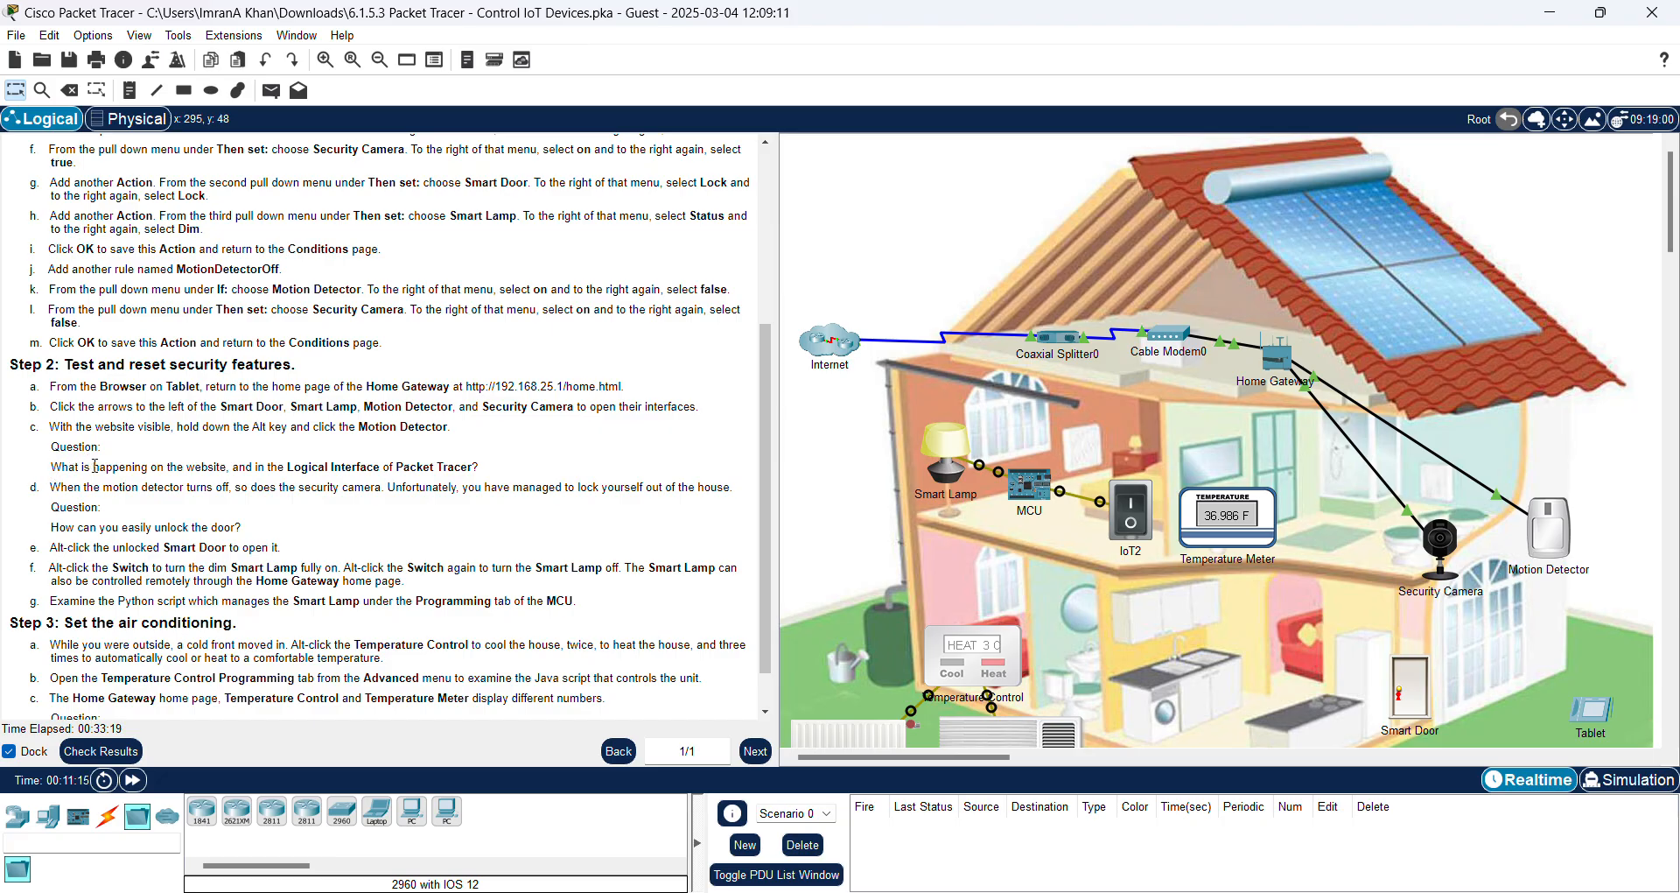
pyautogui.moveTo(51, 464); pyautogui.dragTo(479, 468)
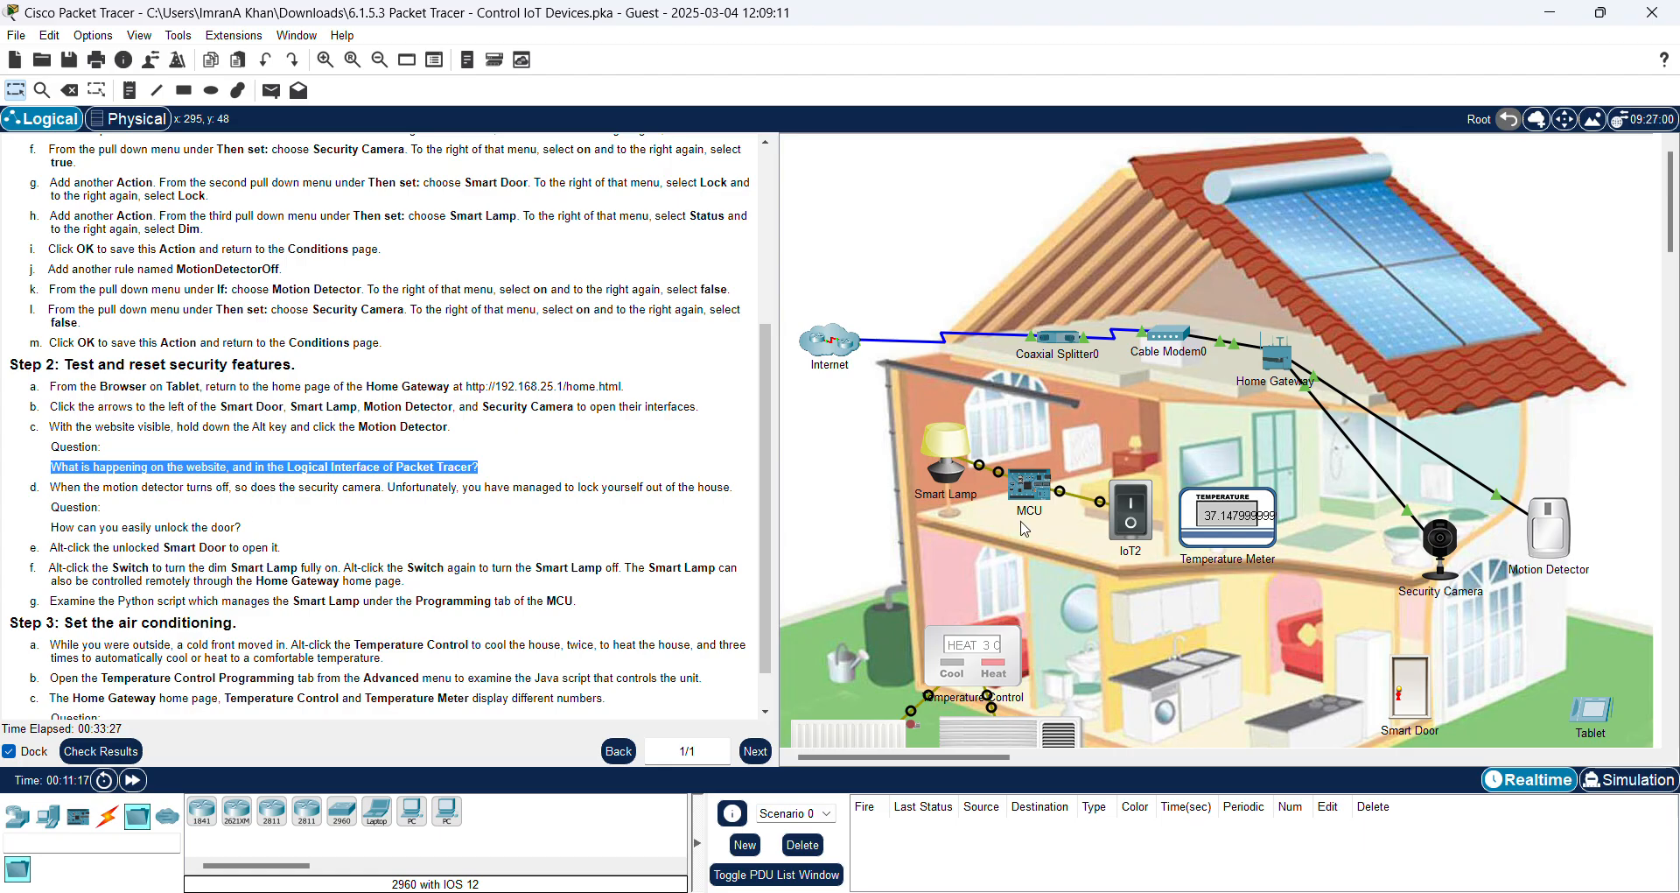
# Step: Open the Tablet's IoT devices page, switch the Smart Lamp Off, and minimize the Tablet
pyautogui.click(1593, 722)
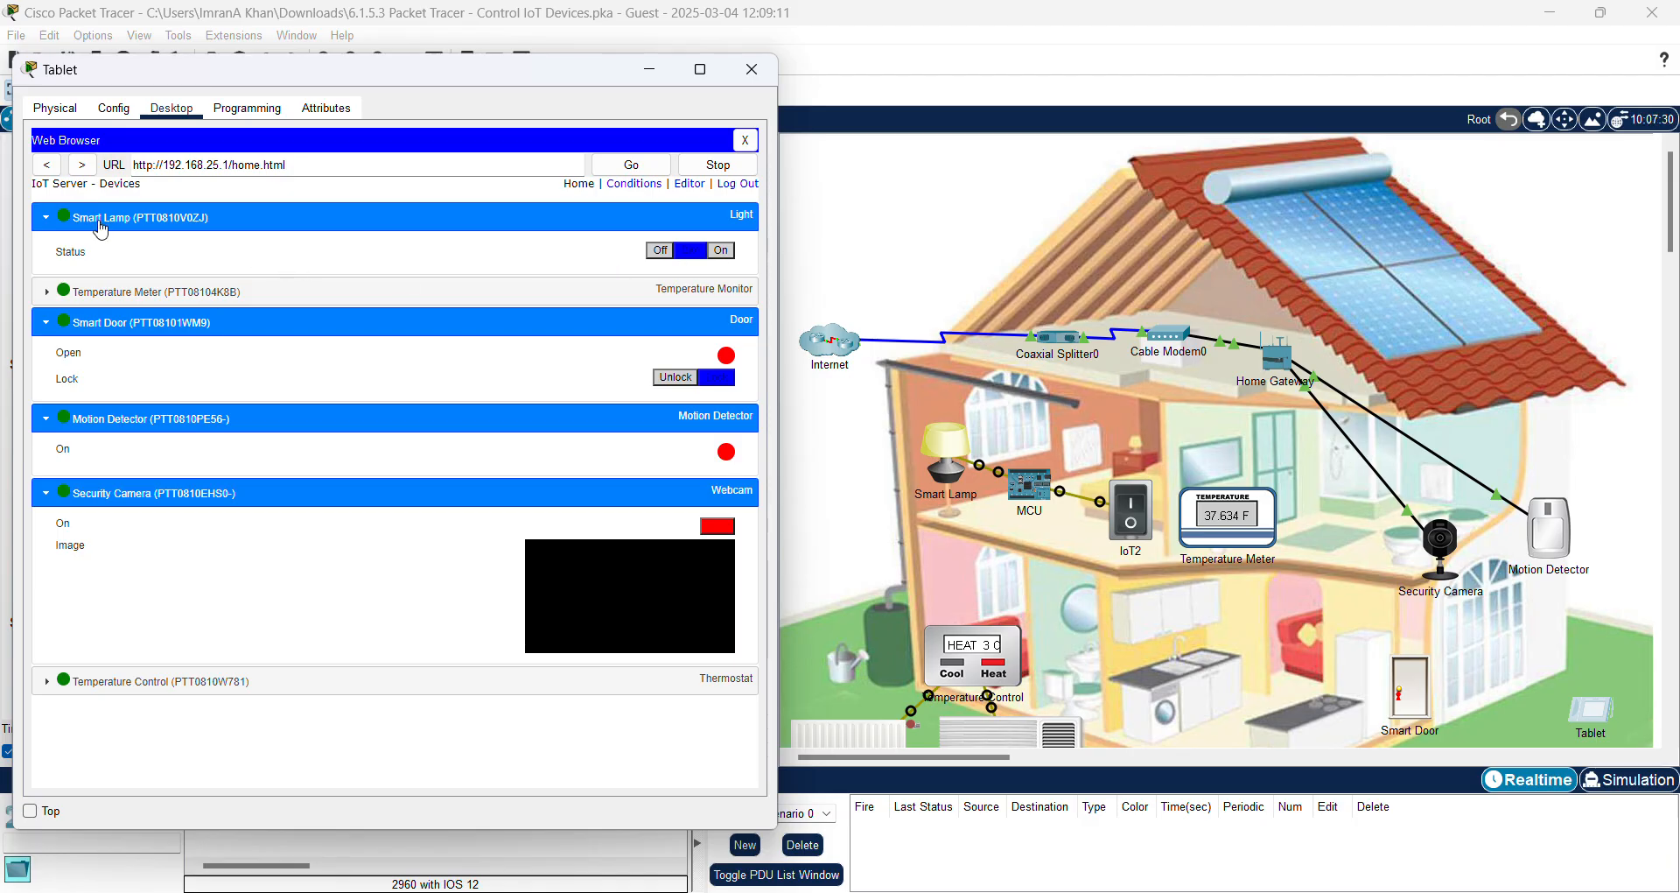
pyautogui.moveTo(532, 79); pyautogui.dragTo(538, 66)
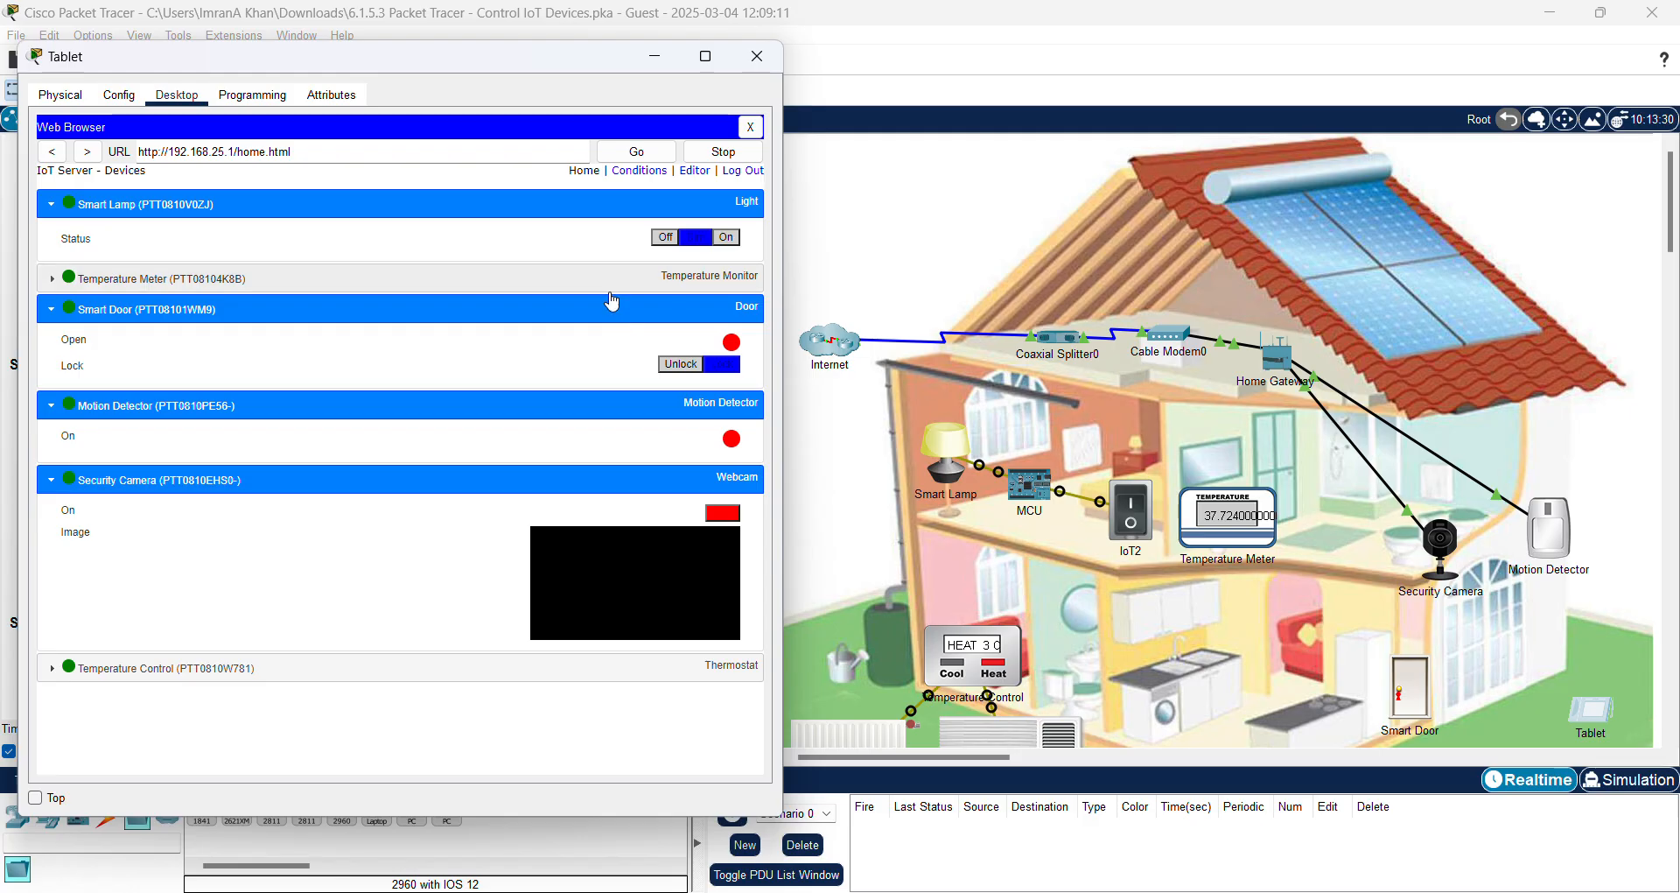
pyautogui.click(667, 238)
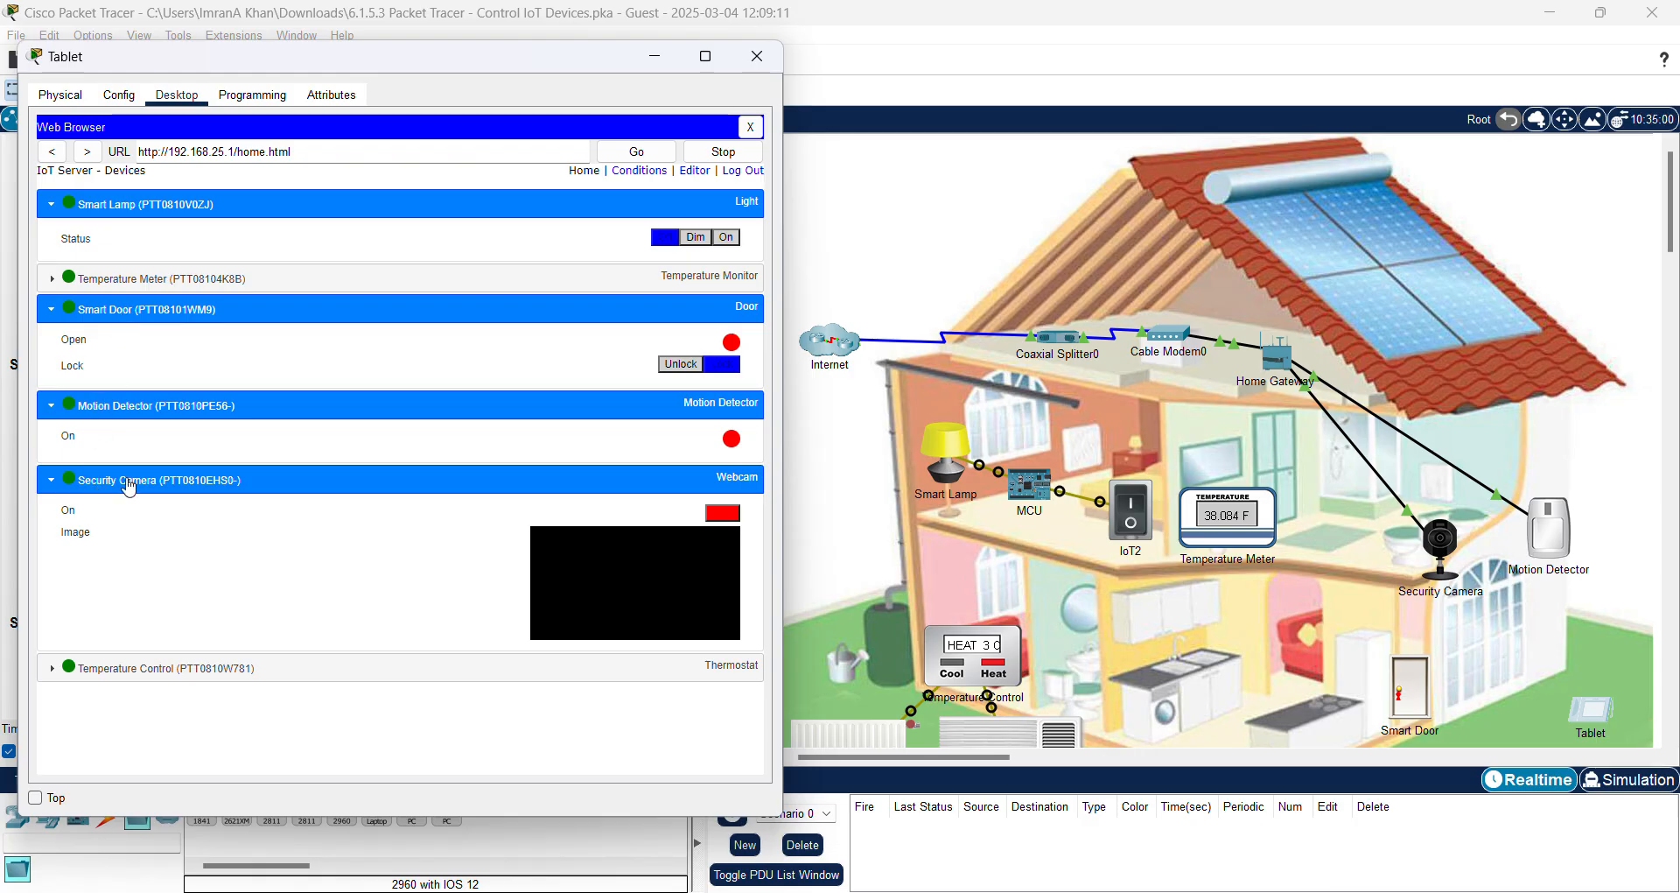
pyautogui.click(656, 59)
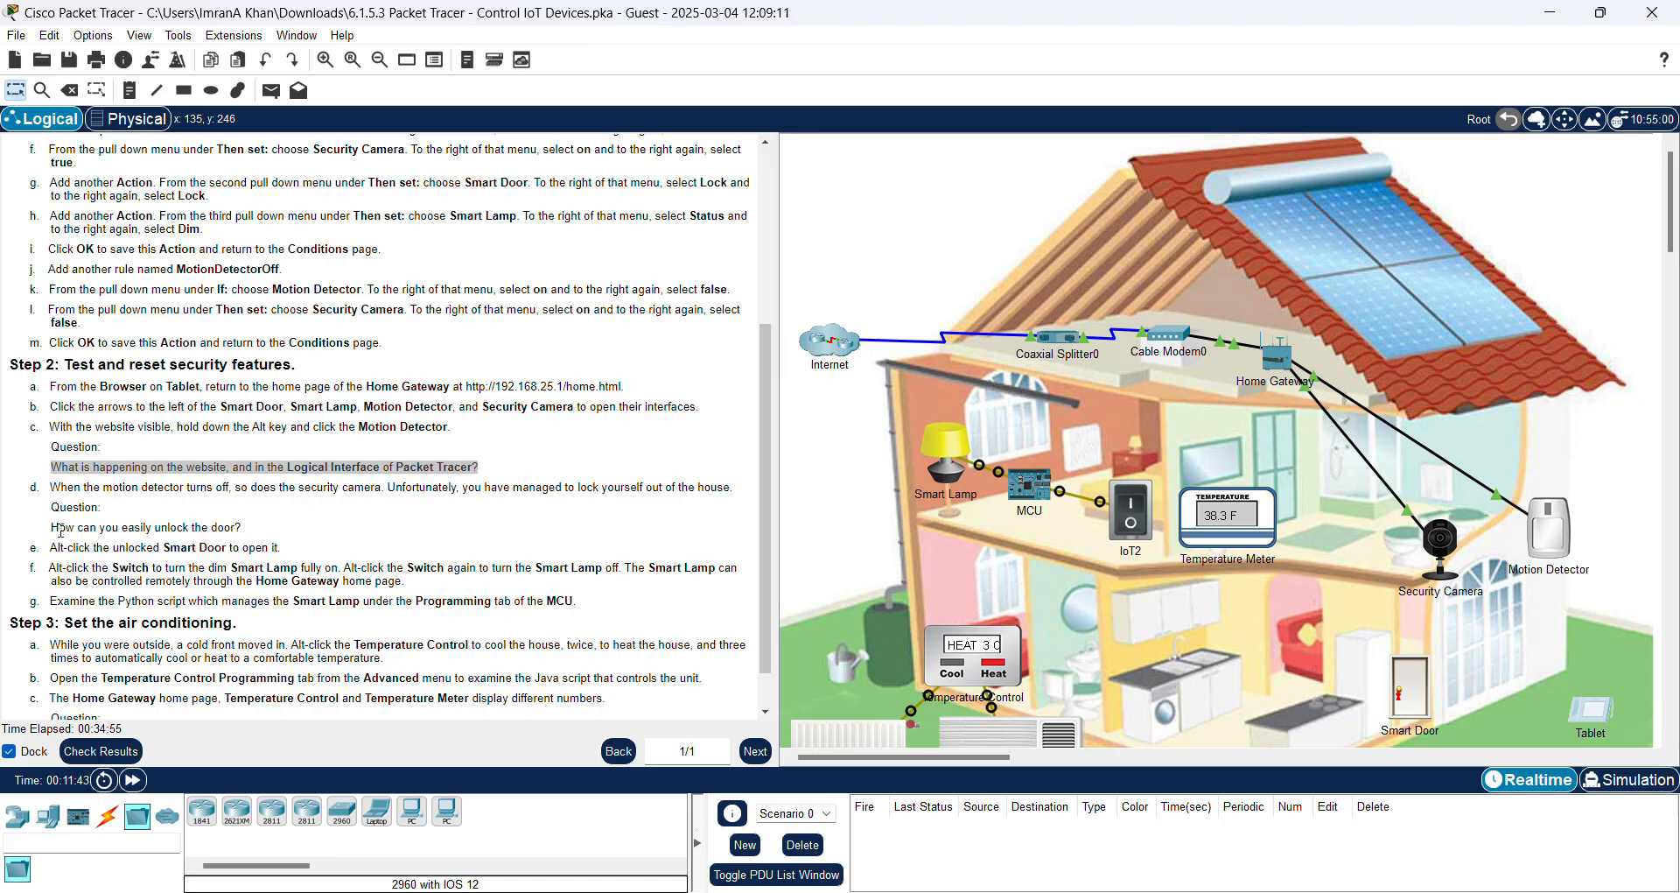
# Step: Highlight the question about unlocking the door and reopen the Tablet's IoT devices page
pyautogui.moveTo(51, 527); pyautogui.dragTo(246, 535)
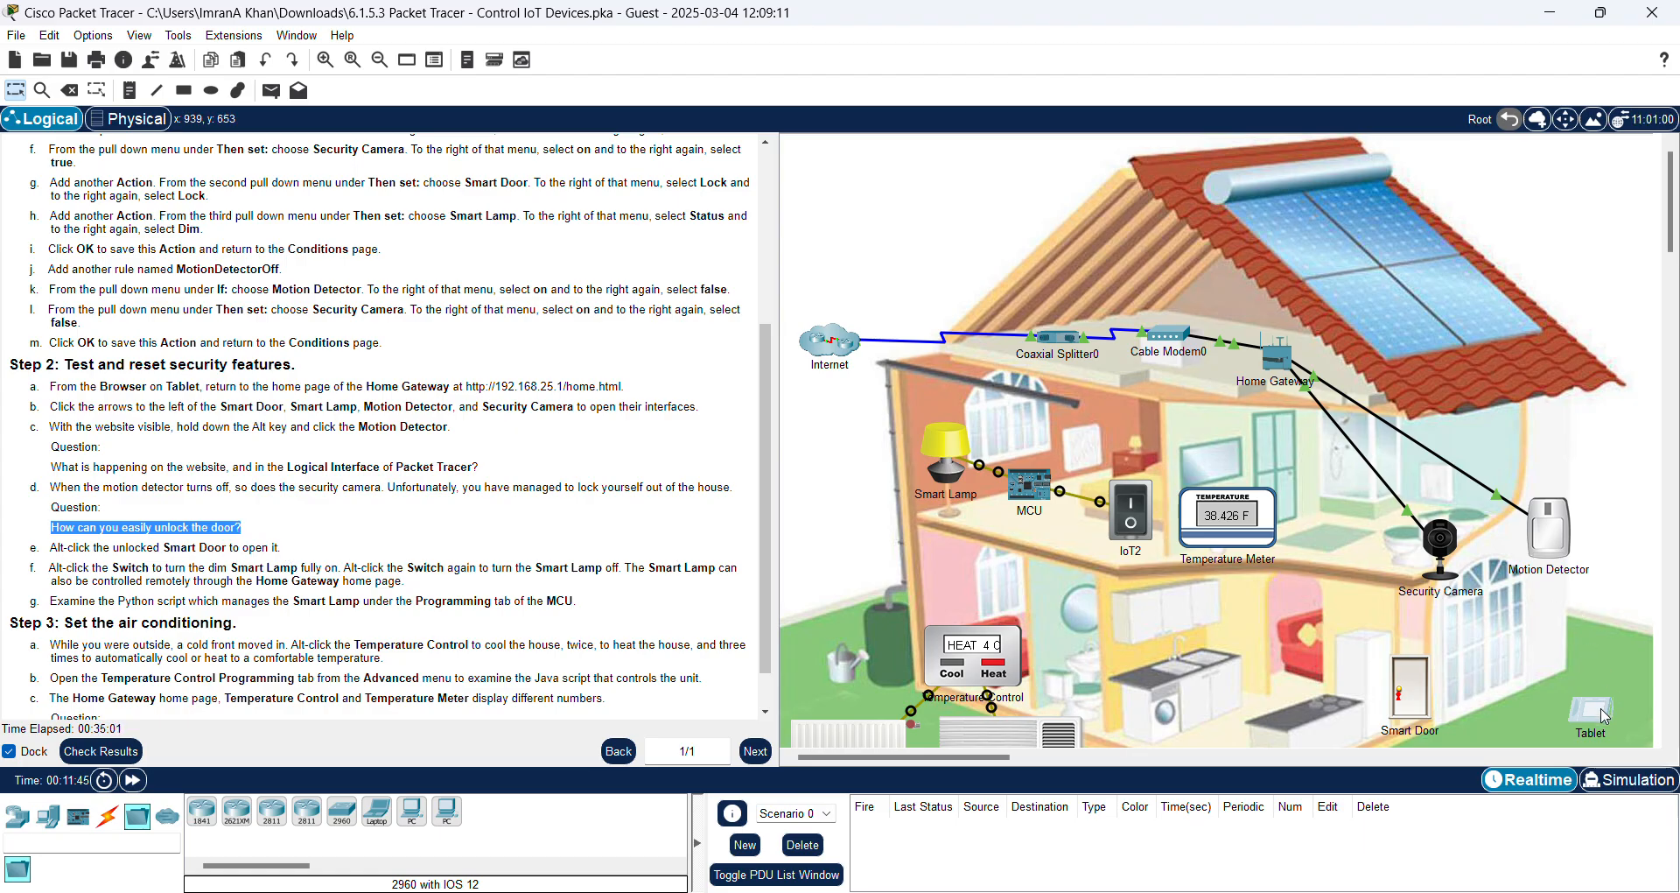
pyautogui.click(1606, 709)
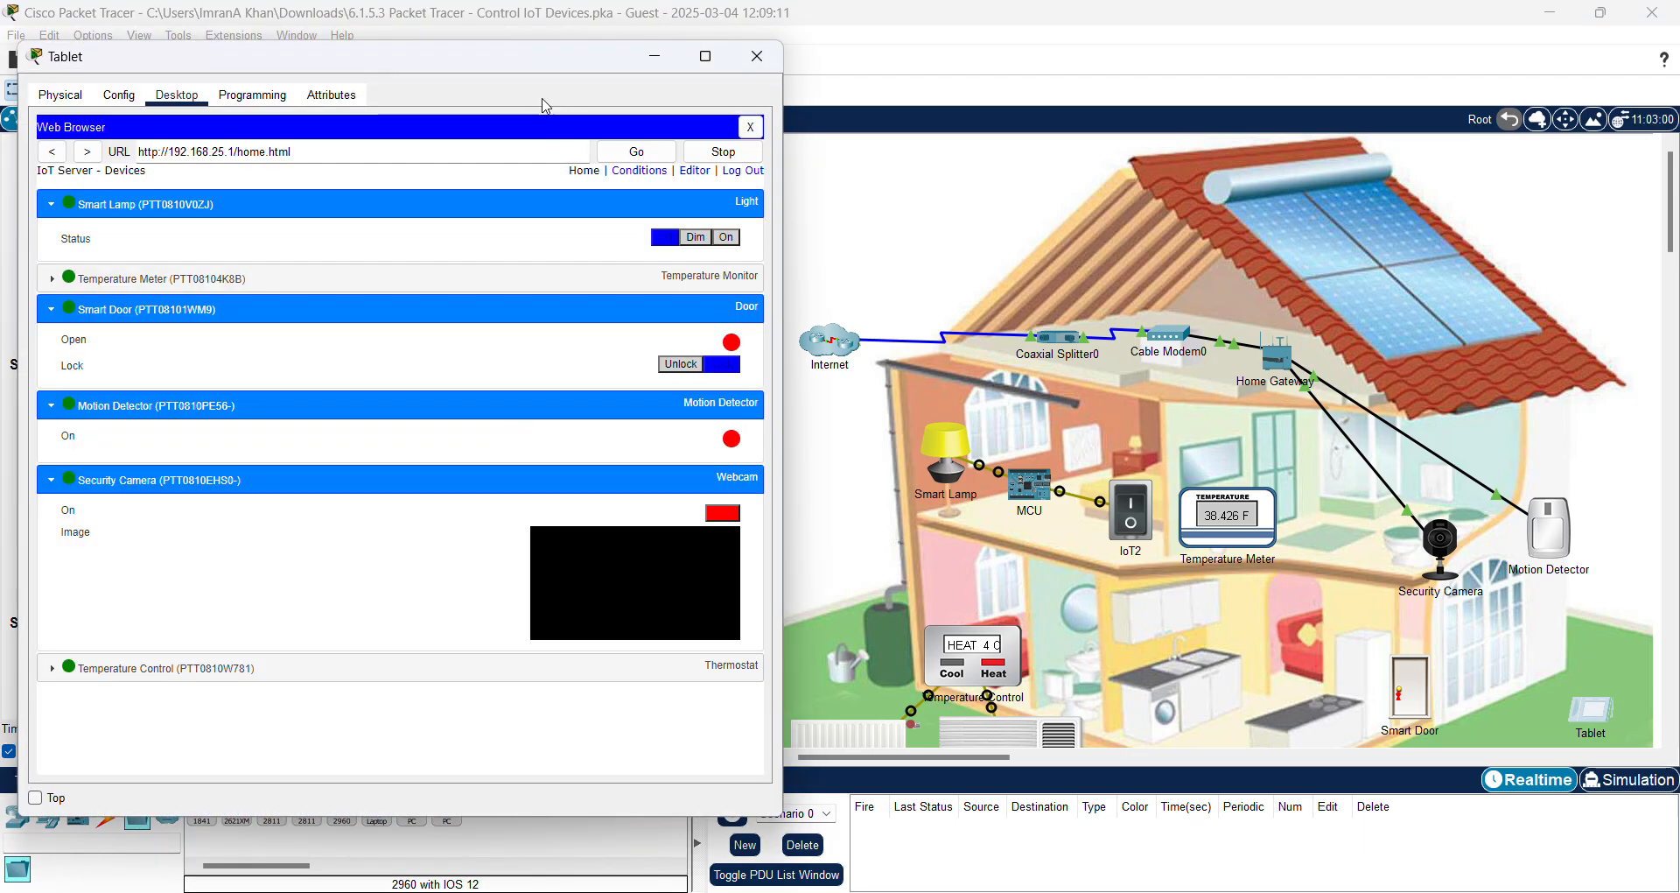
# Step: Nudge the Tablet window and minimize it to return to the Step 2 instructions
pyautogui.moveTo(529, 57); pyautogui.dragTo(539, 70)
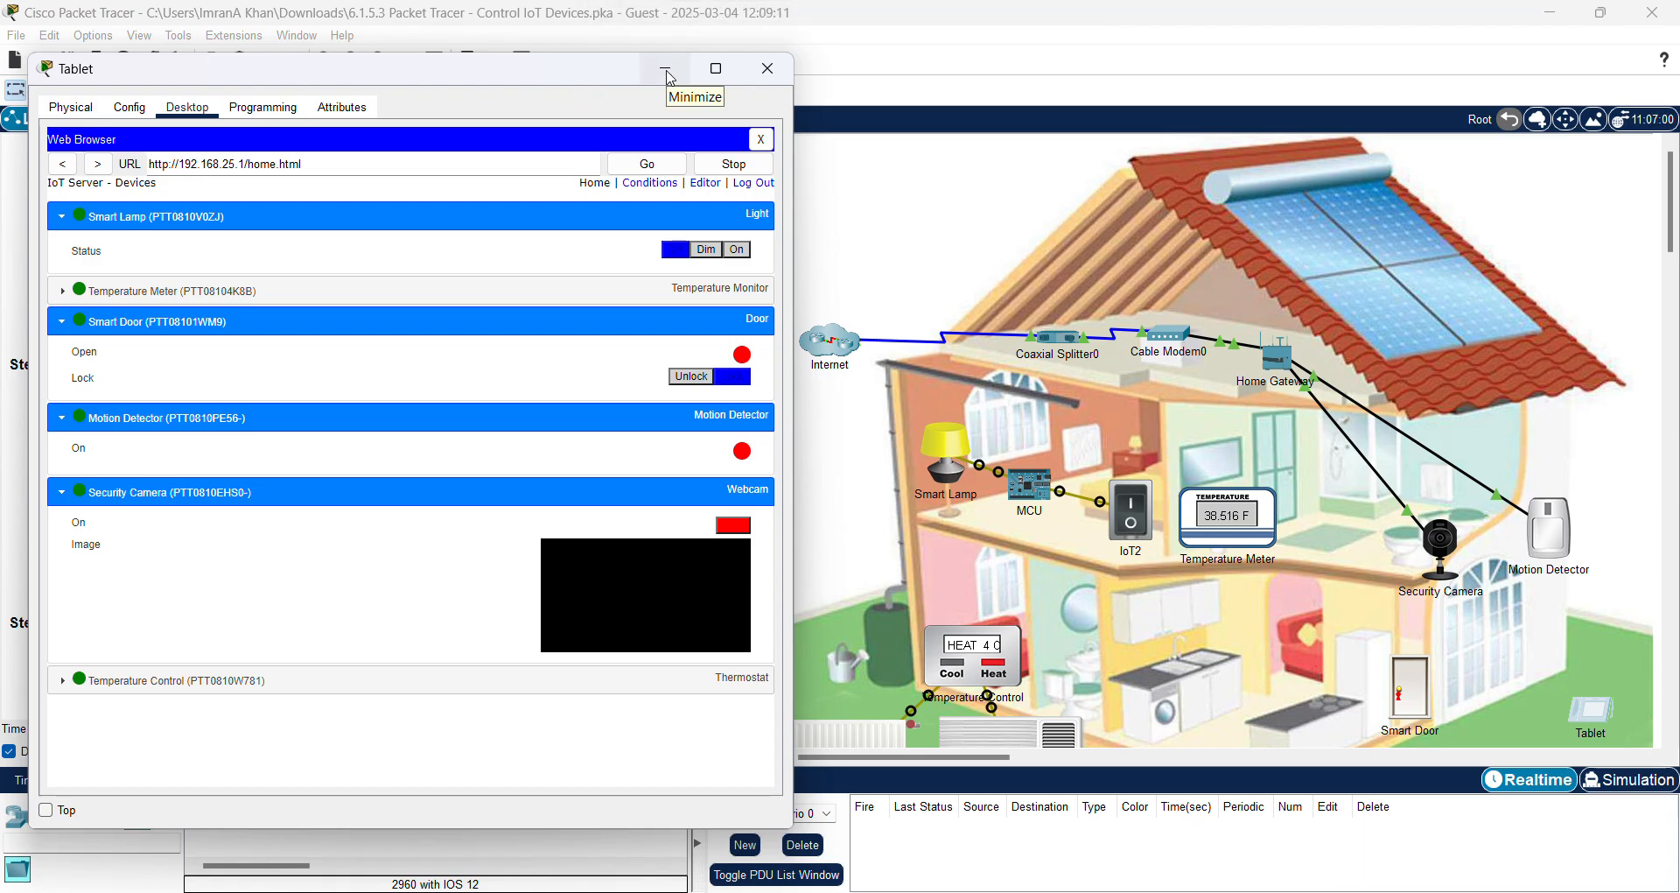
pyautogui.click(670, 77)
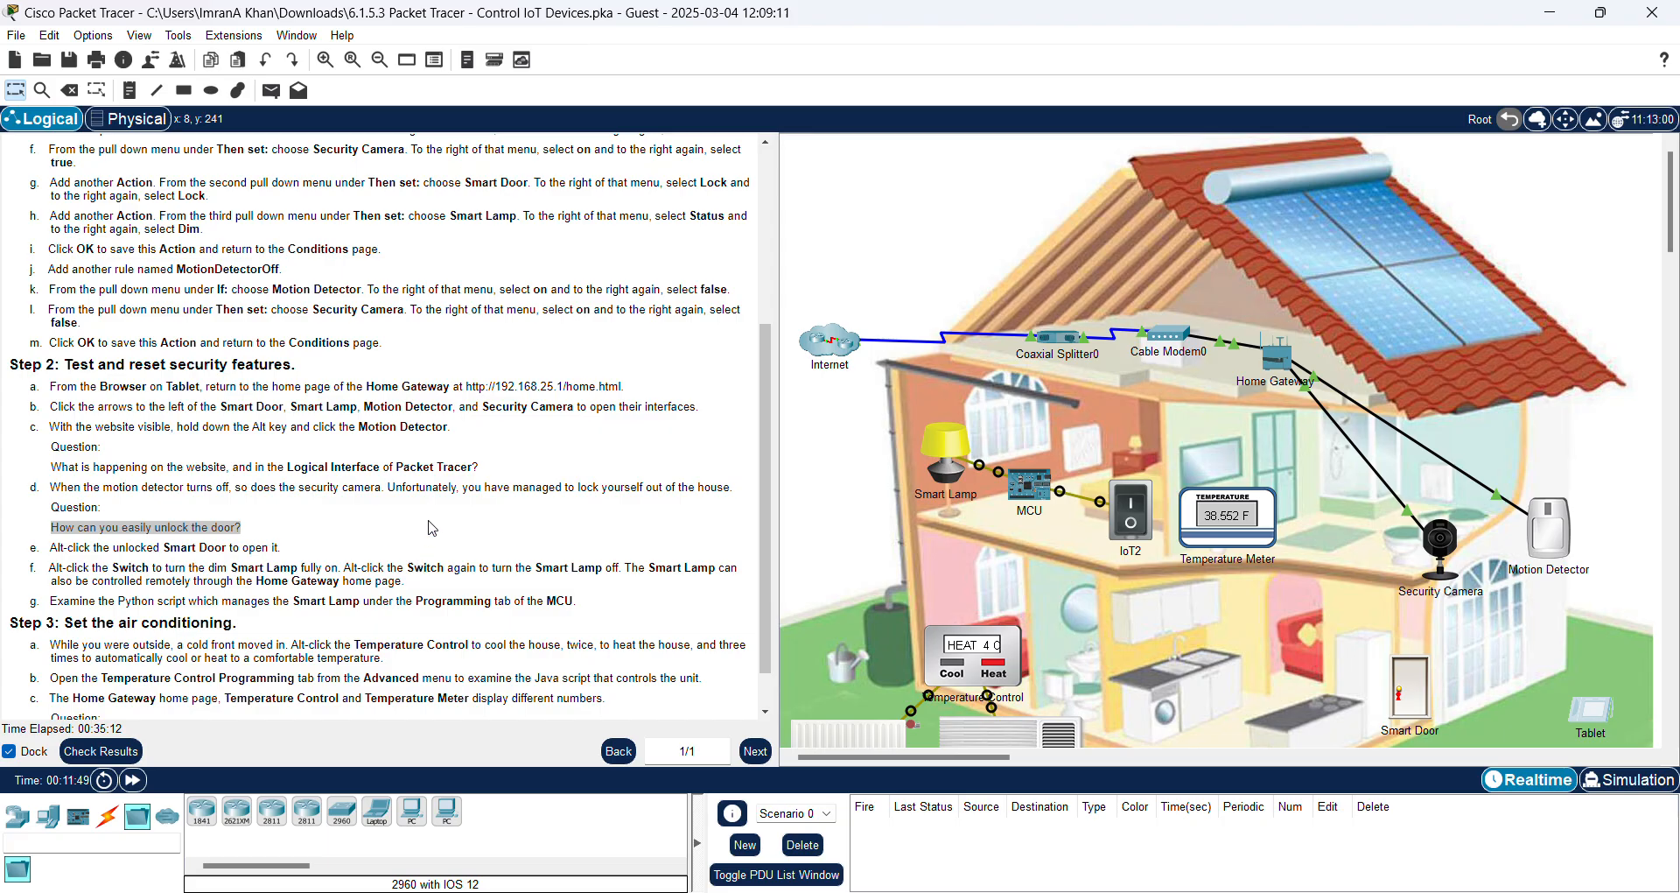
# Step: Scroll the instructions panel back to Step 1's Home Gateway motion sensor list
pyautogui.scroll(-1, 341, 556)
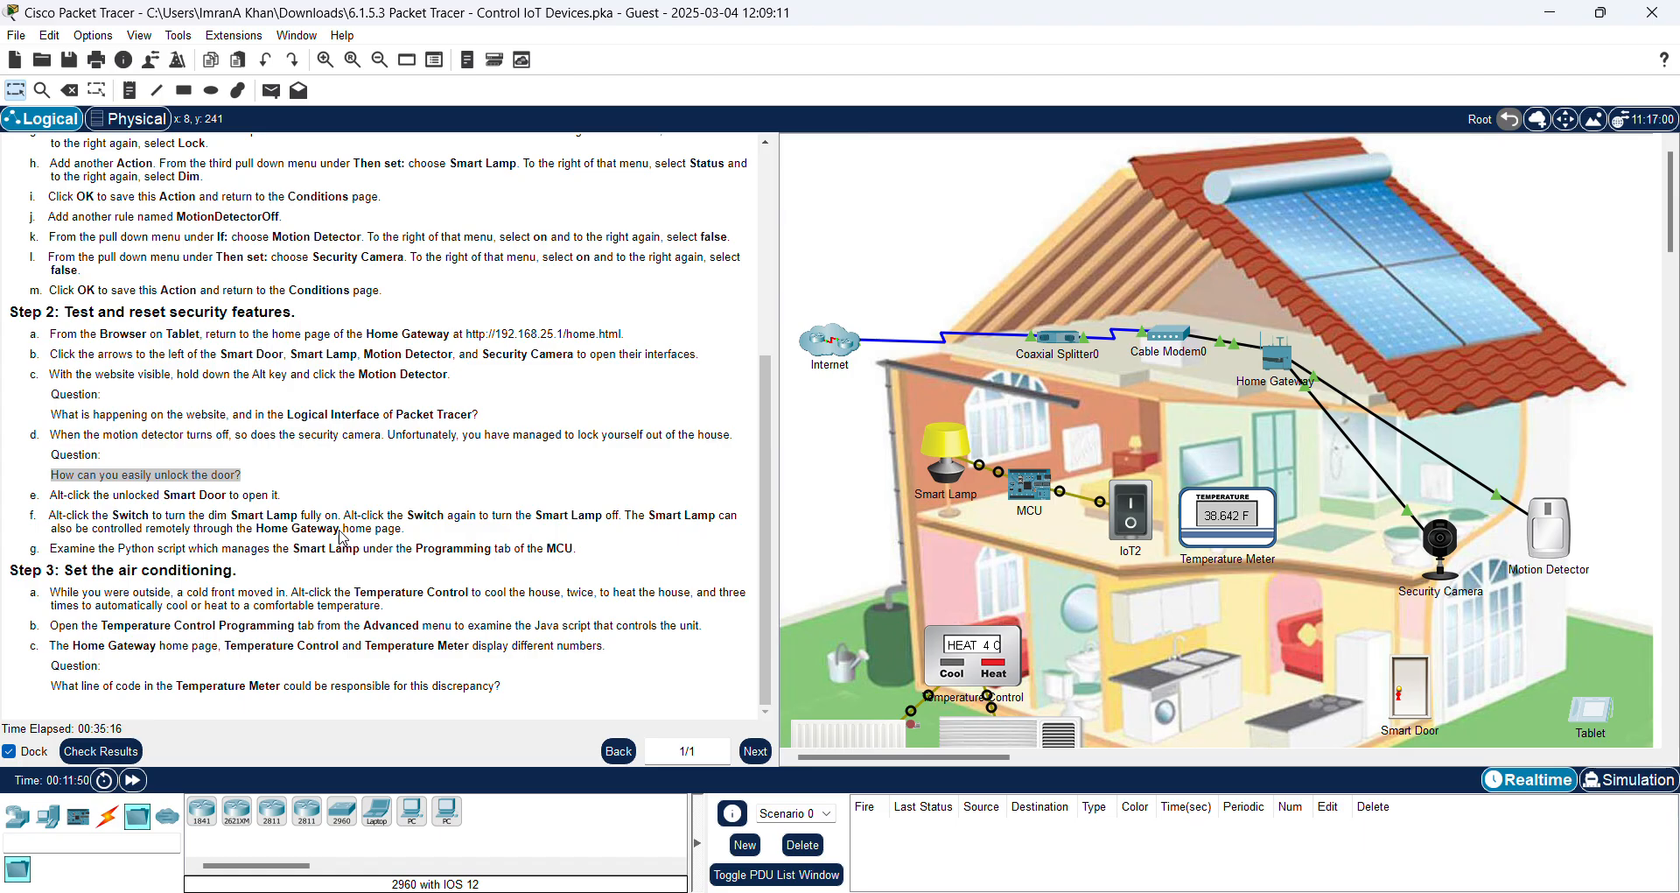
pyautogui.scroll(5, 336, 509)
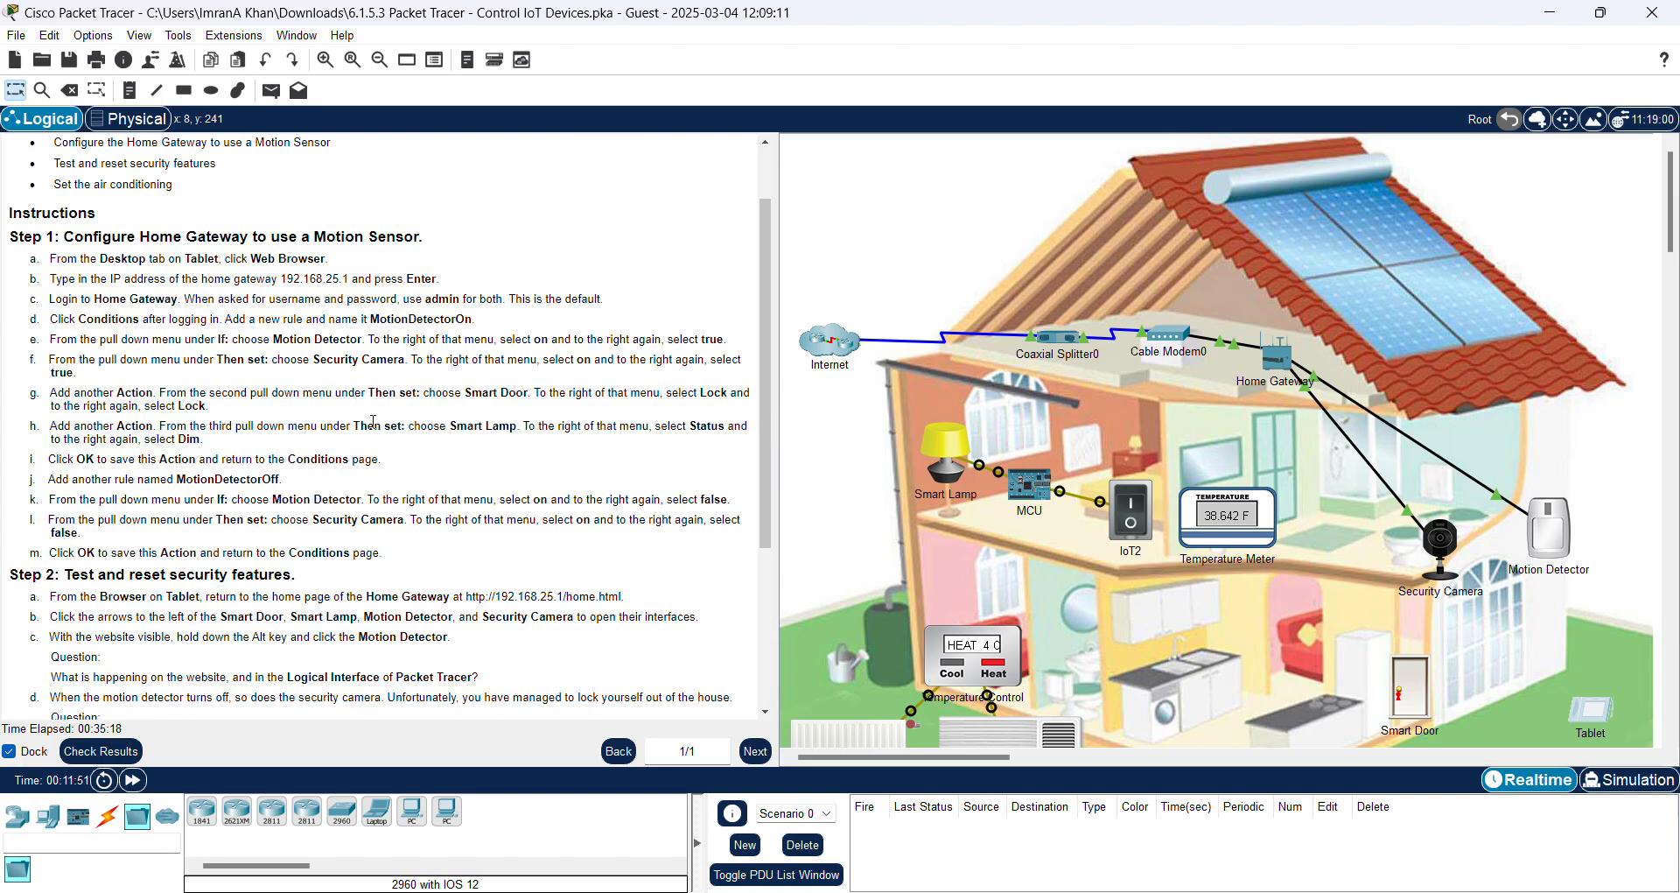